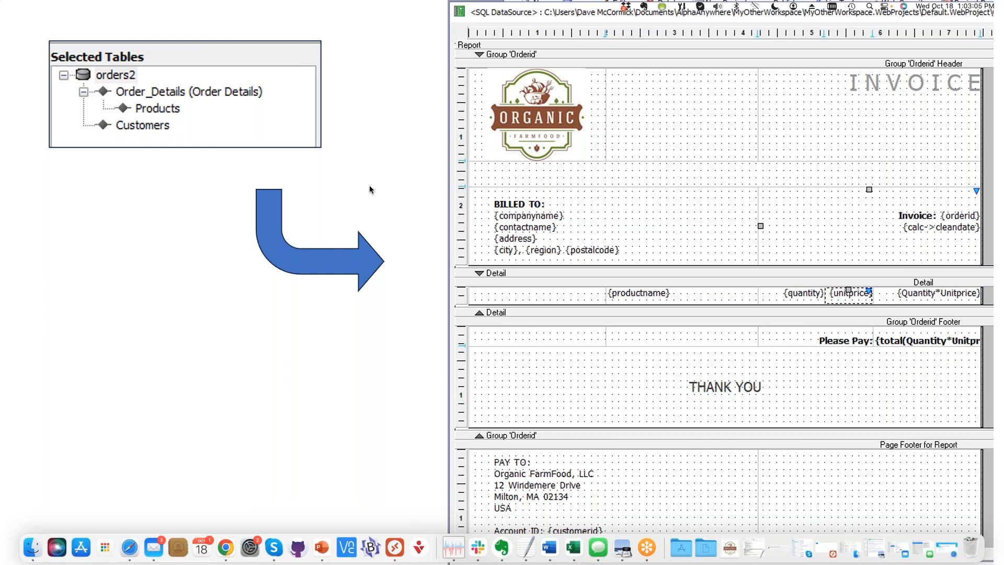
key(Right)
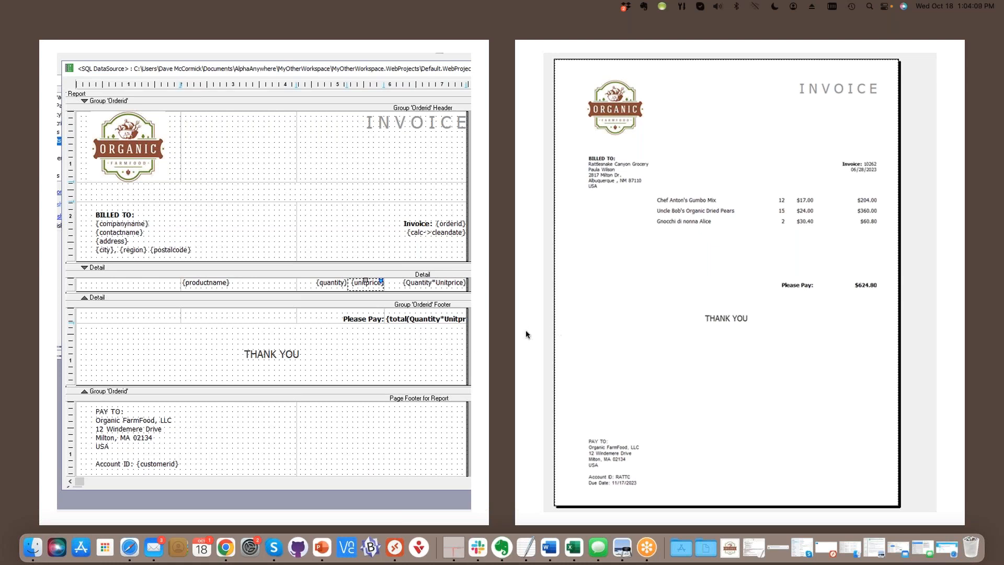
click(506, 335)
click(506, 339)
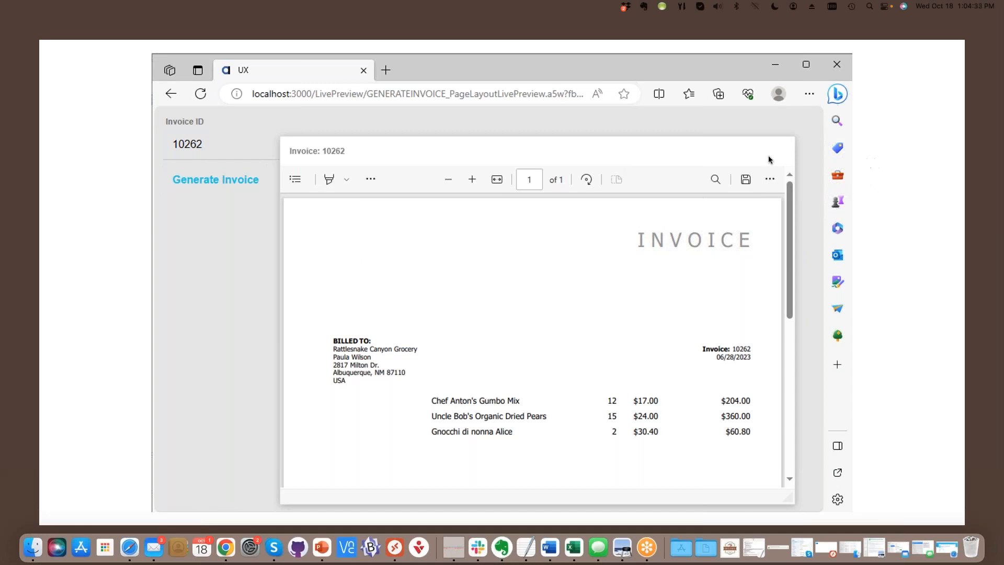
click(893, 131)
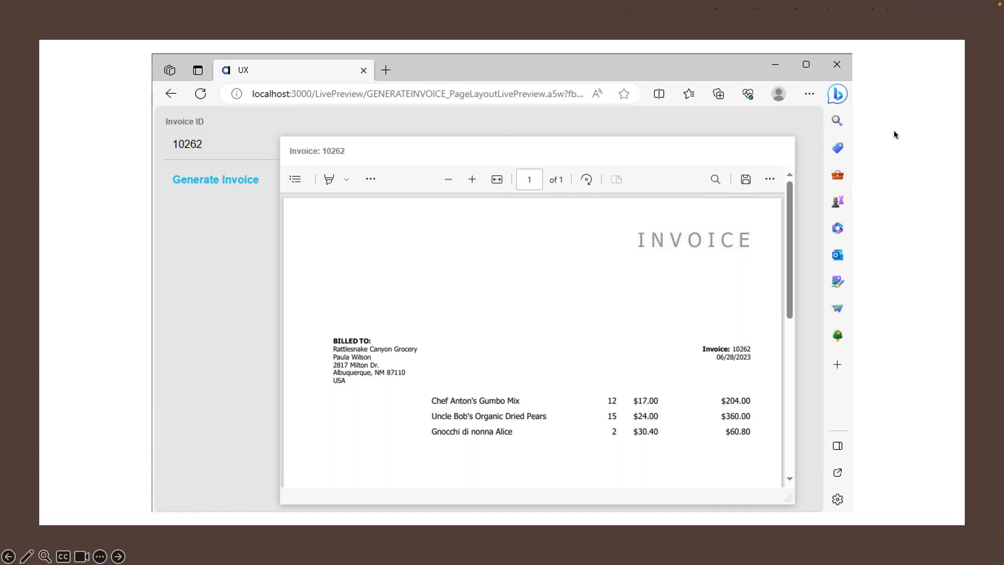
click(894, 134)
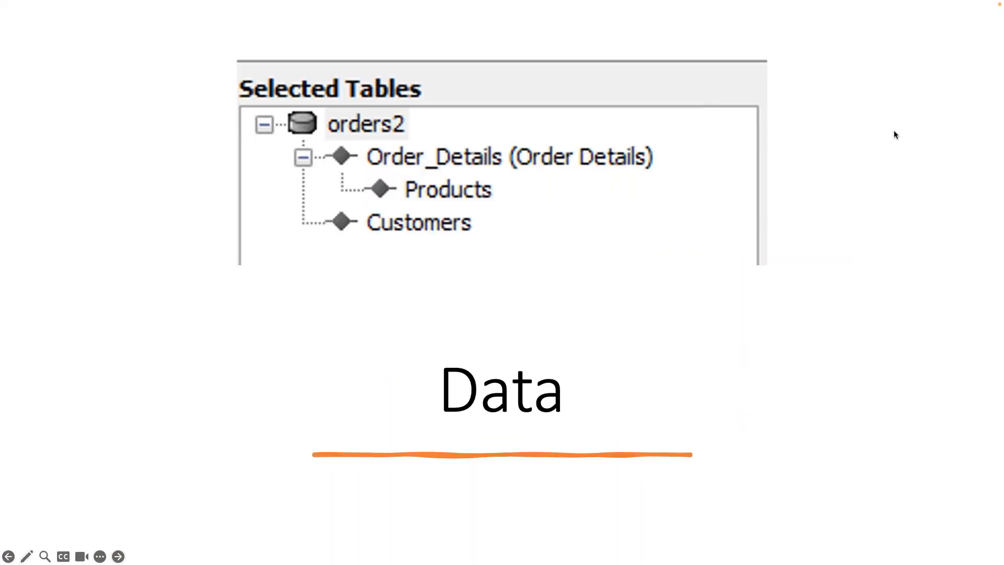
click(875, 81)
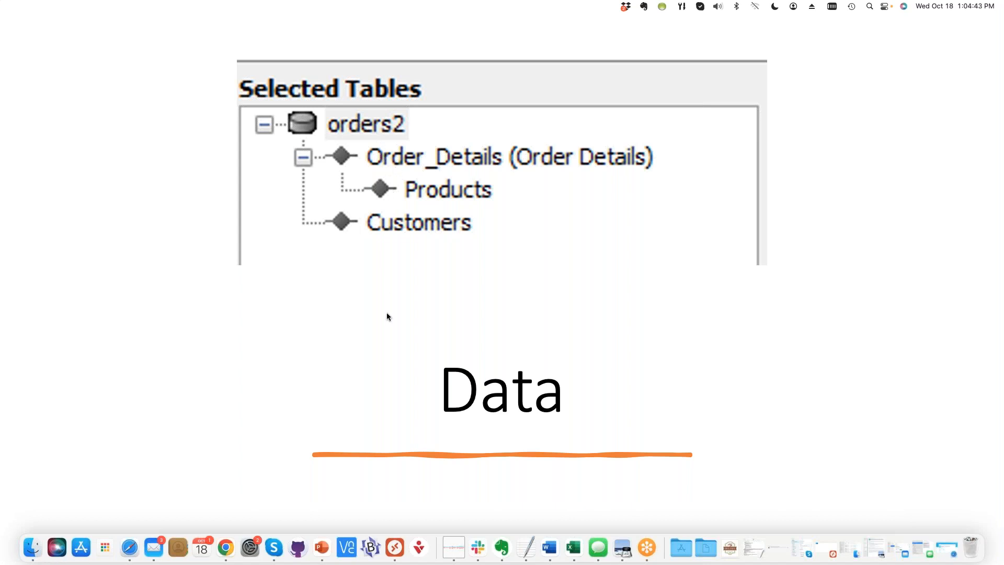
Step: Switch to Alpha Anywhere and examine the tables of the AADemo-Northwind connection in the Database Explorer, including Orders
click(395, 549)
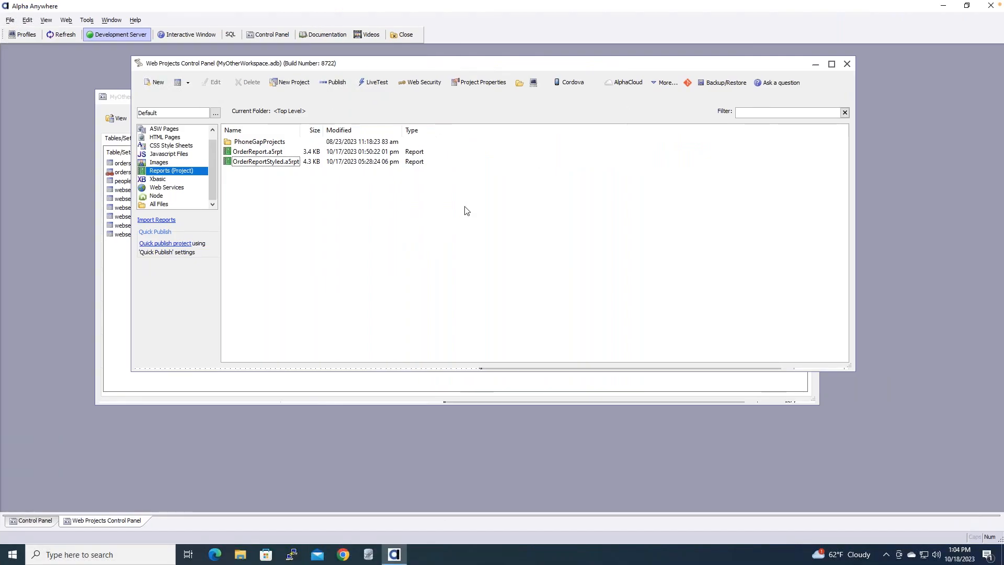
drag(487, 64, 489, 99)
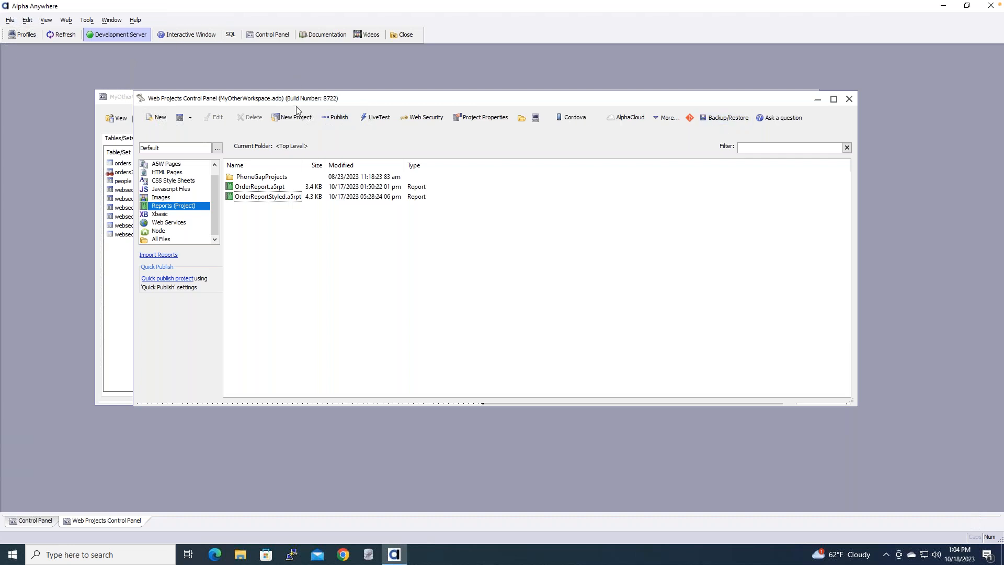
click(87, 20)
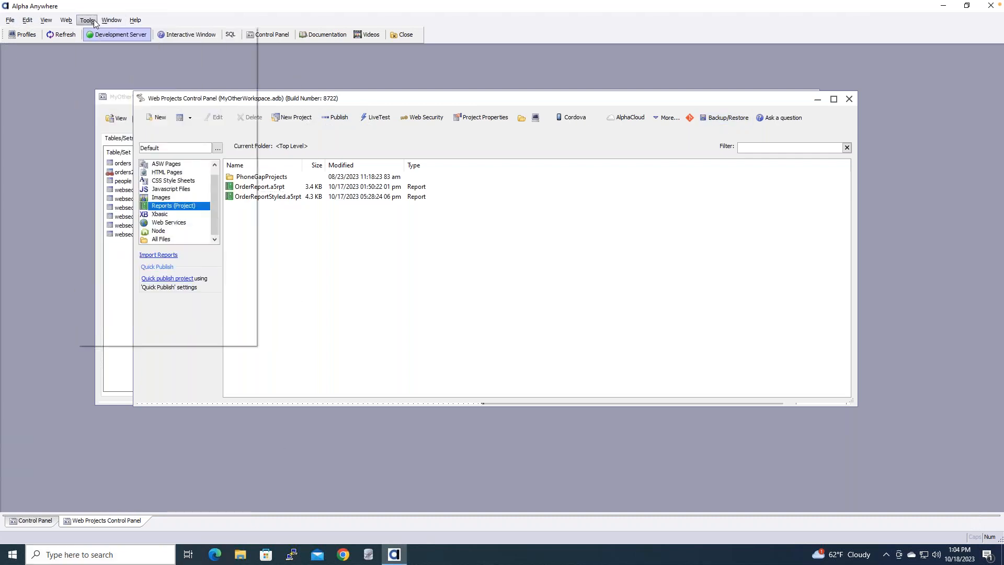
click(101, 33)
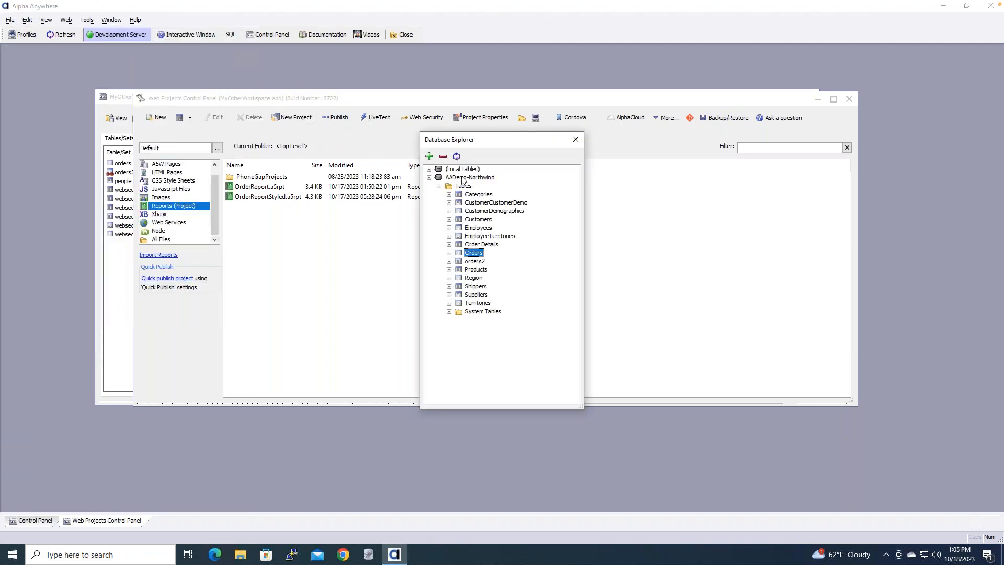
click(470, 178)
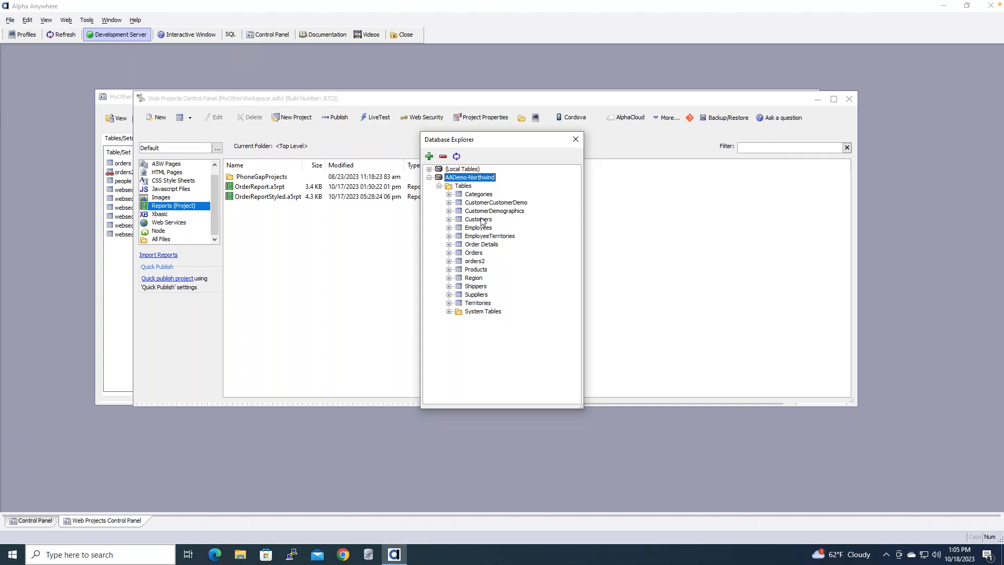
click(481, 254)
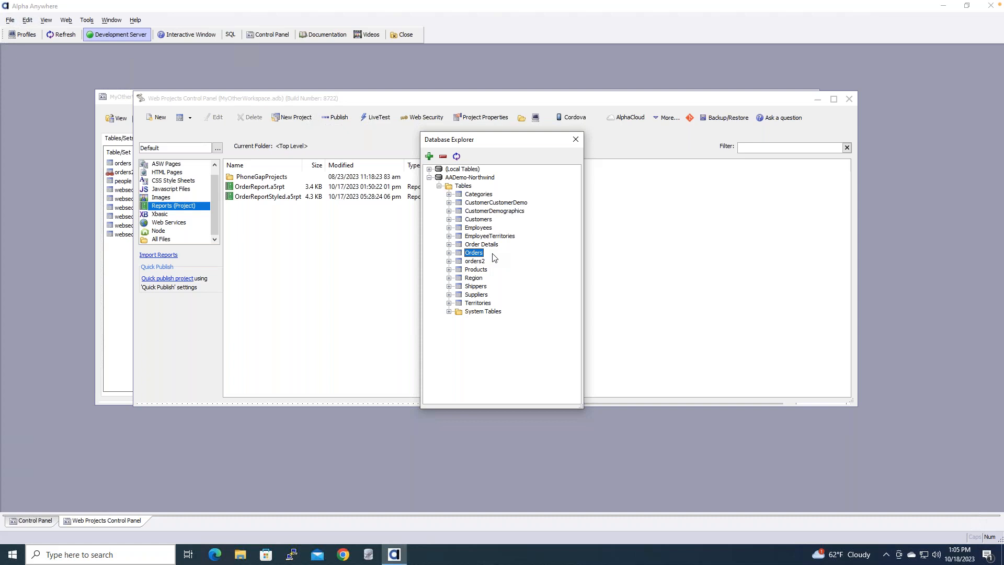
Step: Bring the MyOtherWorkspace control panel to the front and check the available commands for the orders2 table
click(117, 315)
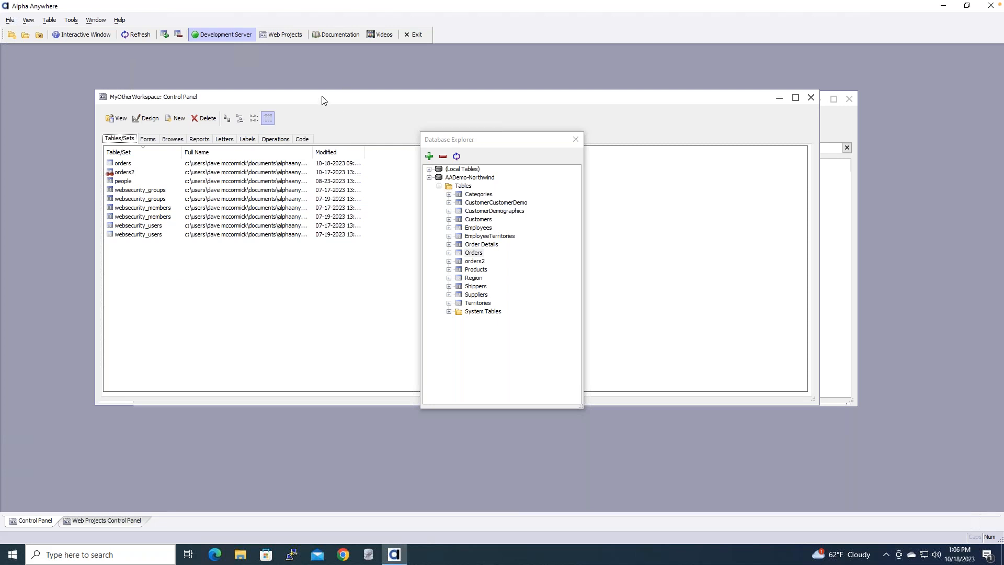
mouse_move(316, 96)
mouse_down()
mouse_move(304, 97)
mouse_move(315, 100)
mouse_up()
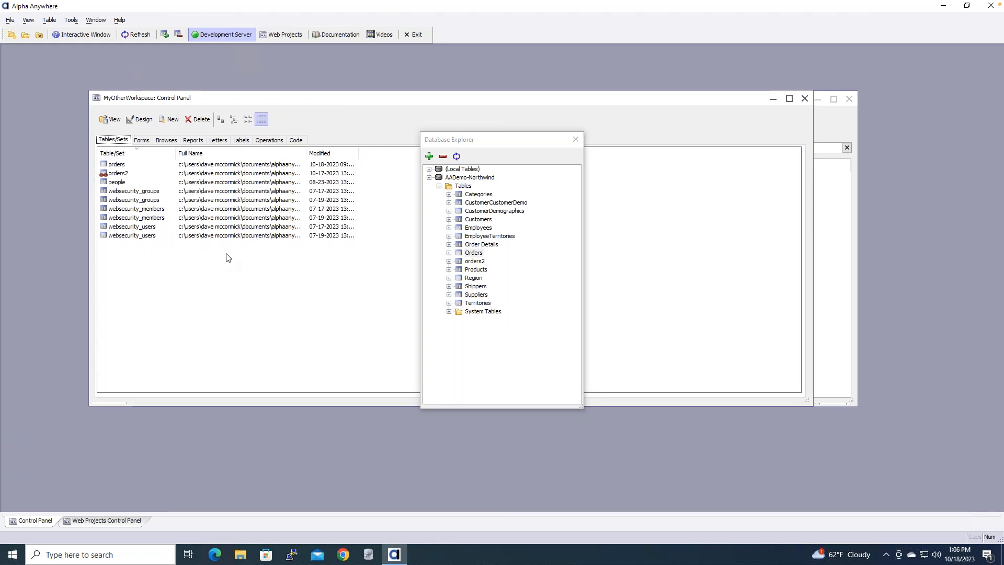
click(123, 175)
right_click(123, 175)
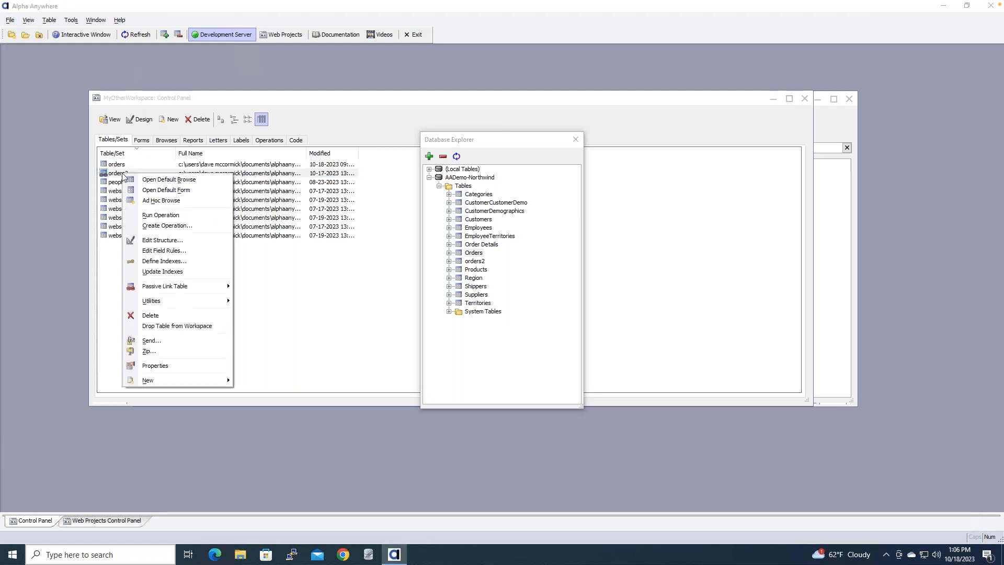
click(266, 307)
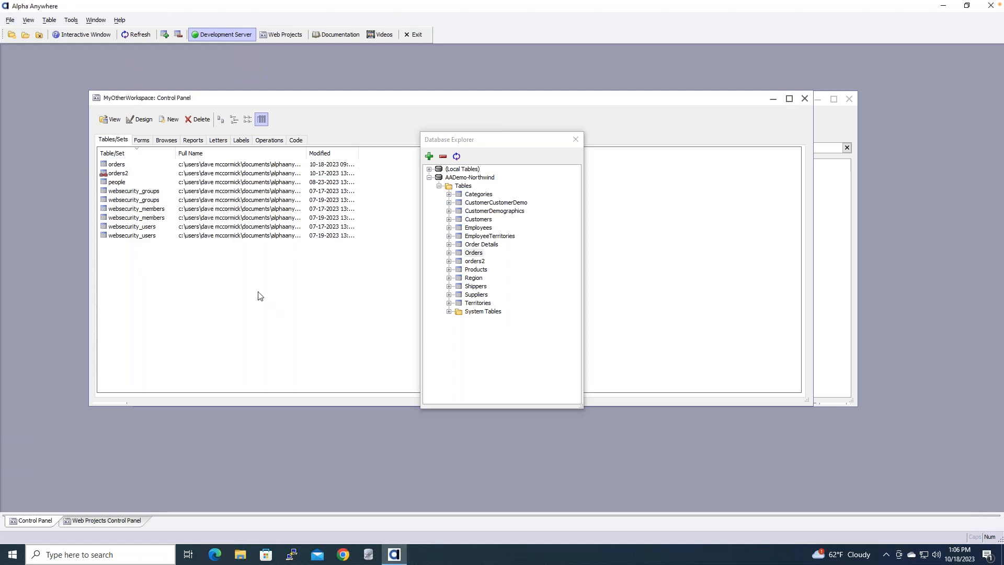
right_click(305, 287)
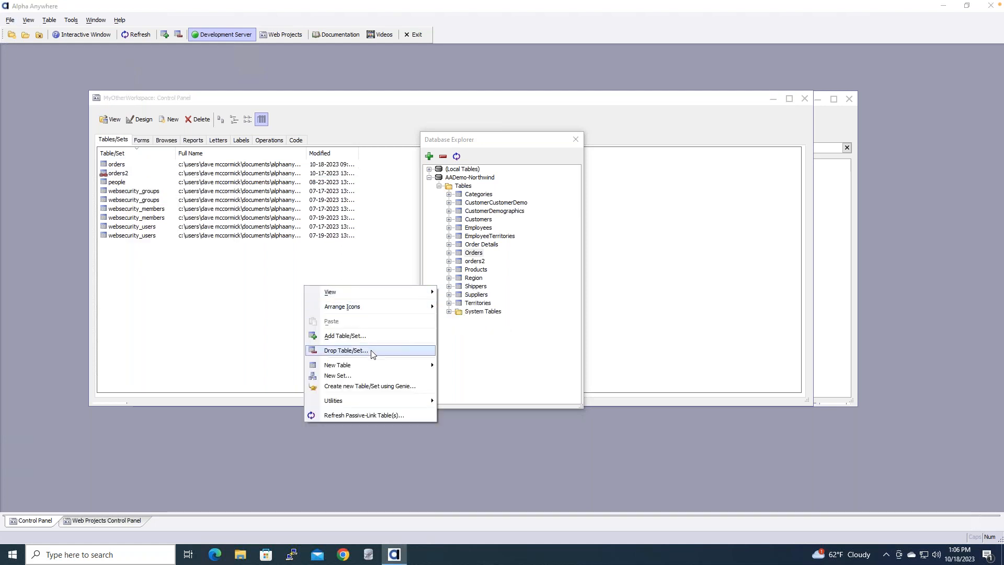
mouse_move(378, 365)
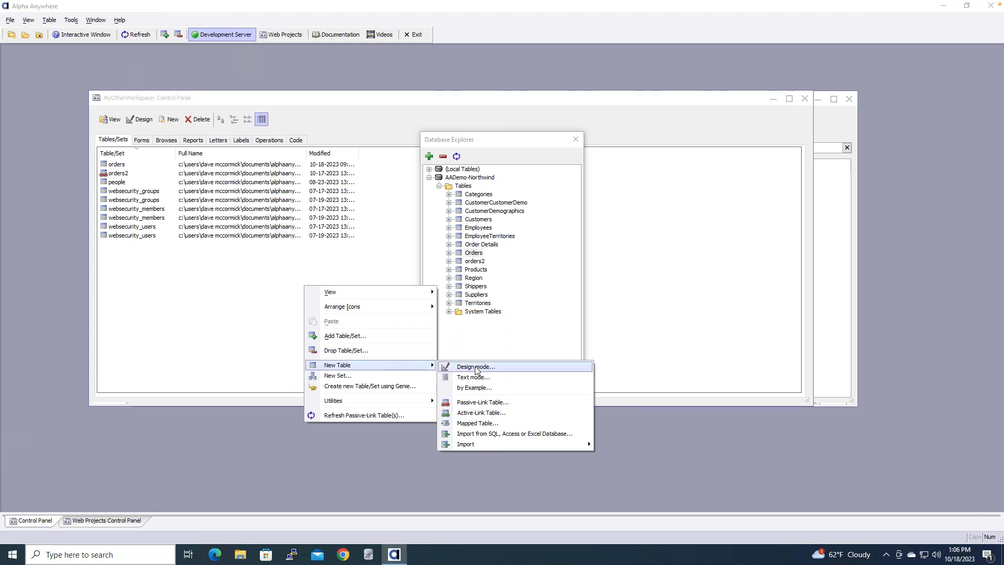
click(489, 403)
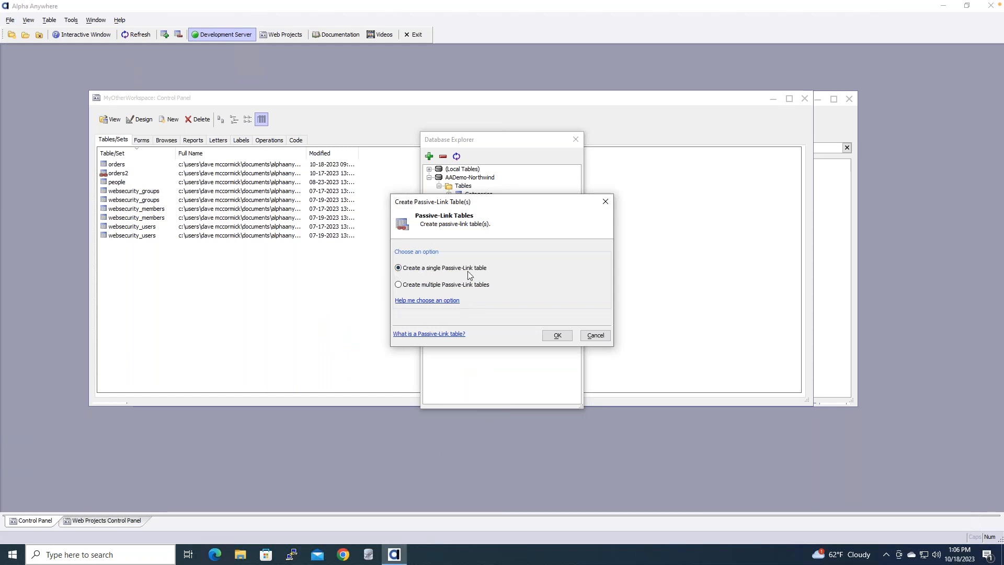
click(555, 335)
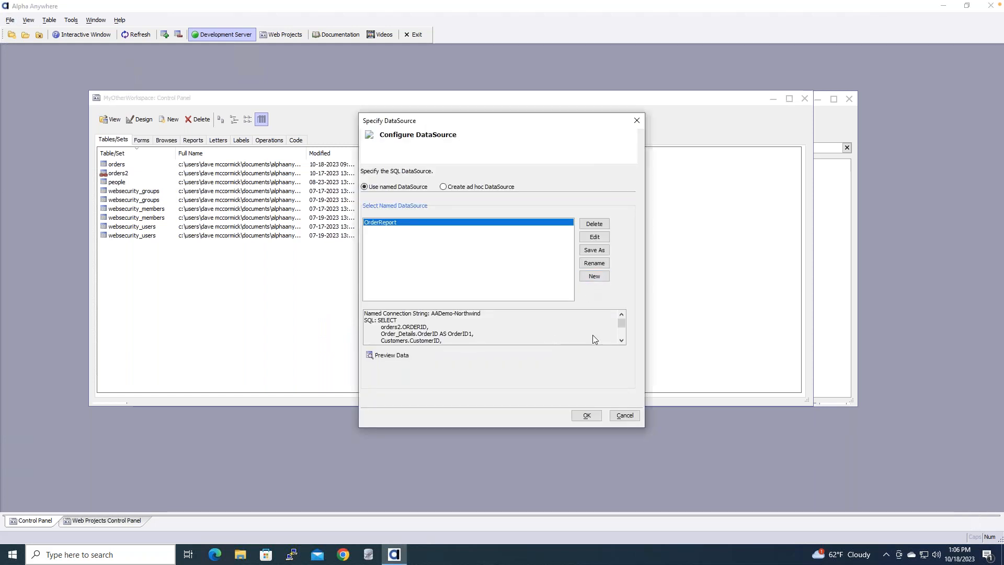
click(625, 415)
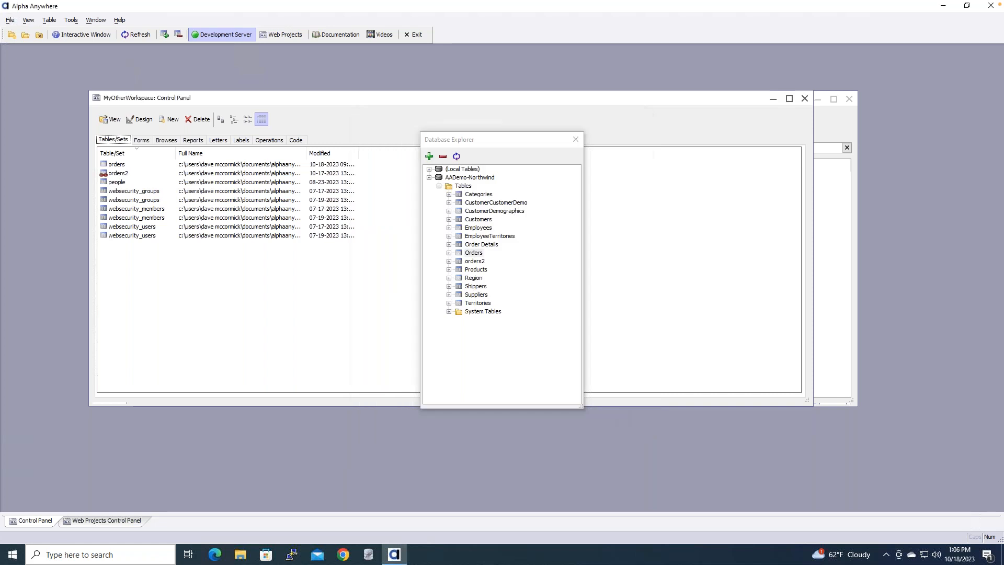
Step: Close the Database Explorer and start creating a single passive-link table in the workspace
click(576, 139)
right_click(434, 186)
mouse_move(524, 264)
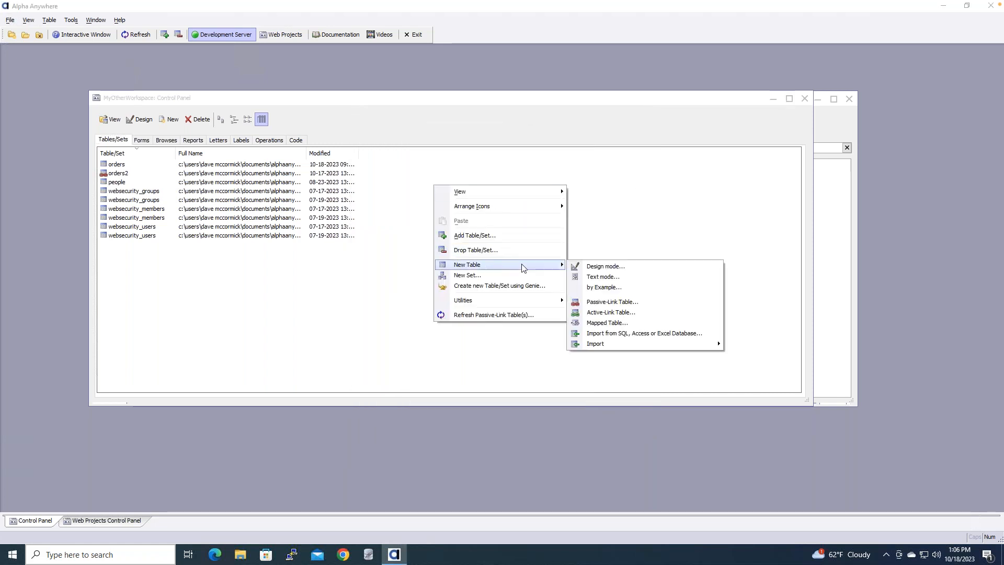
click(616, 303)
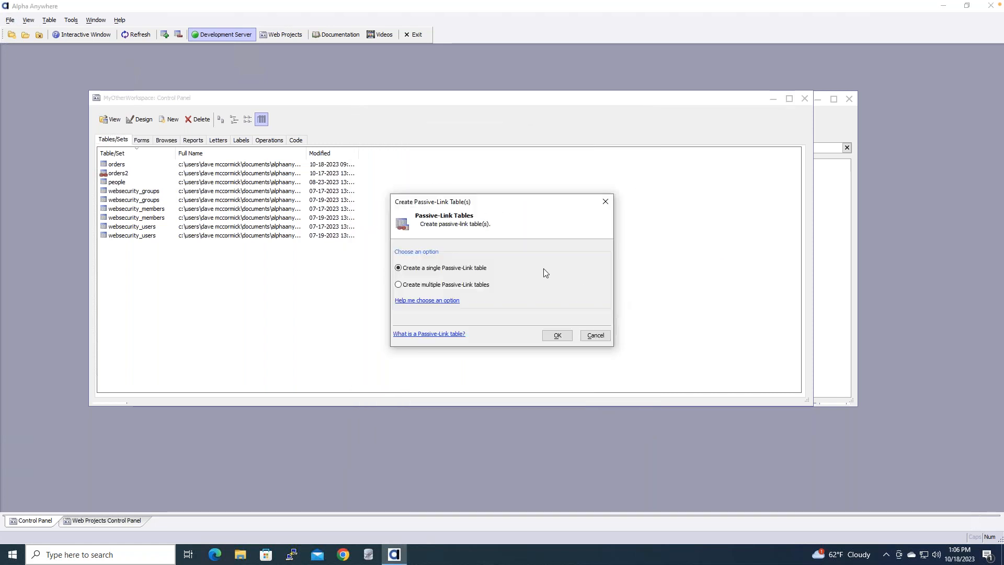
click(557, 336)
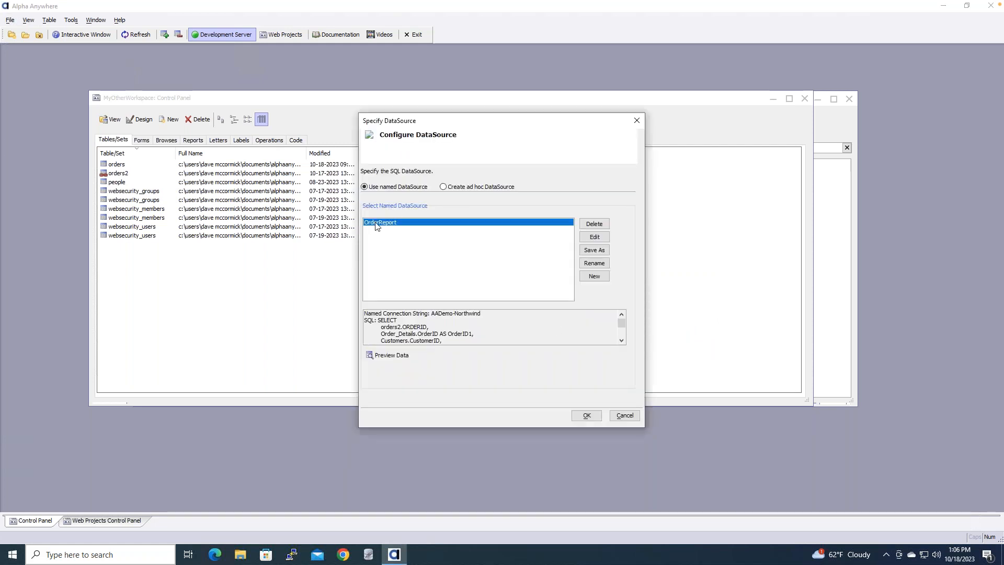
Step: Set up an ad hoc data source using the named connection string AADemo-Northwind
click(443, 187)
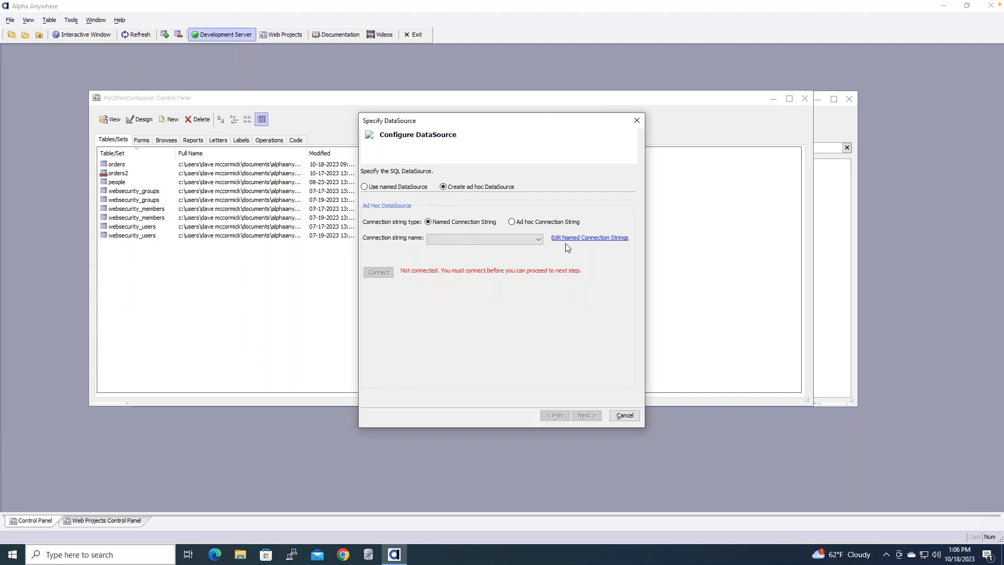
click(539, 241)
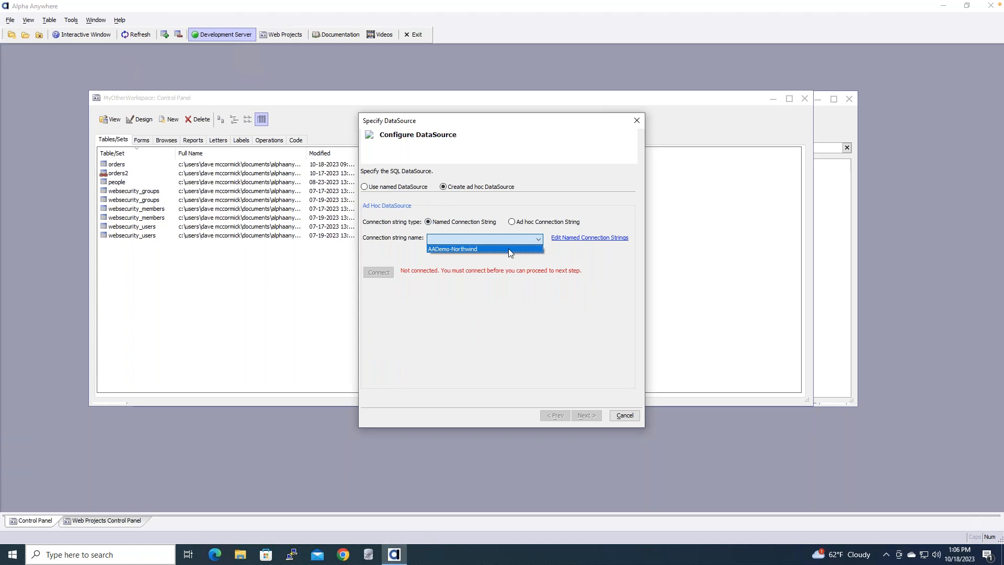
click(508, 249)
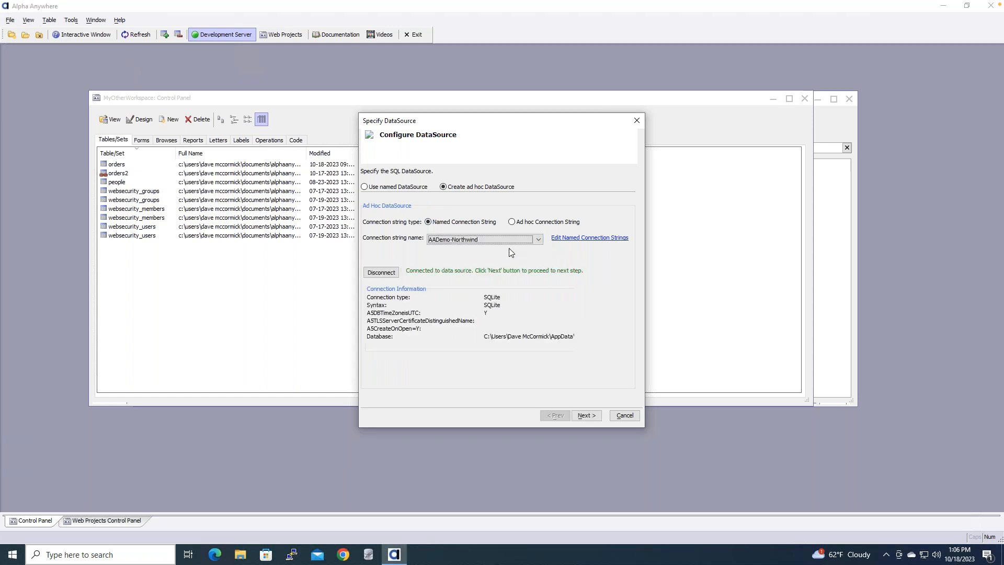
click(585, 416)
Step: Select all columns of the Orders table as the data to retrieve and finish the data source definition
click(525, 209)
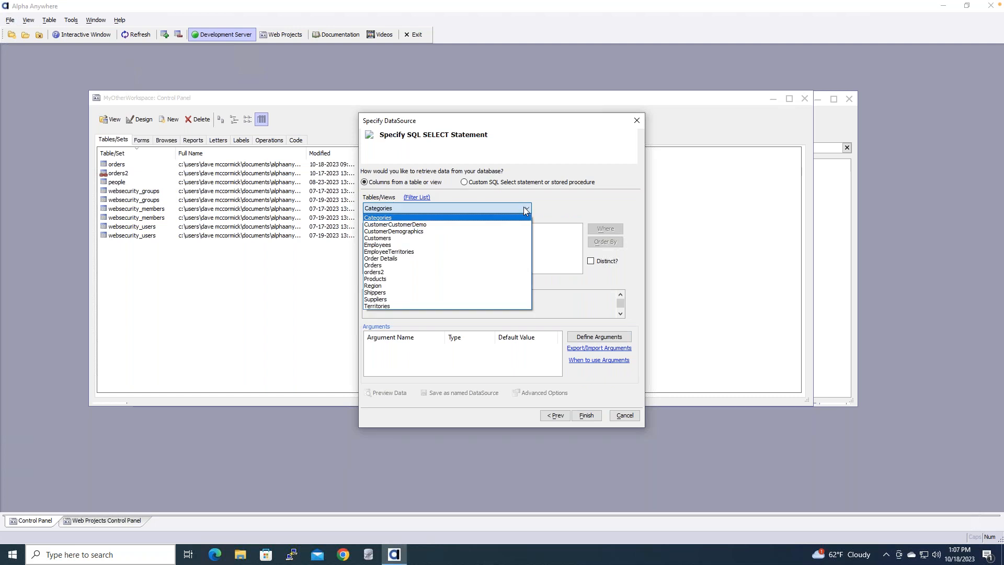
click(416, 268)
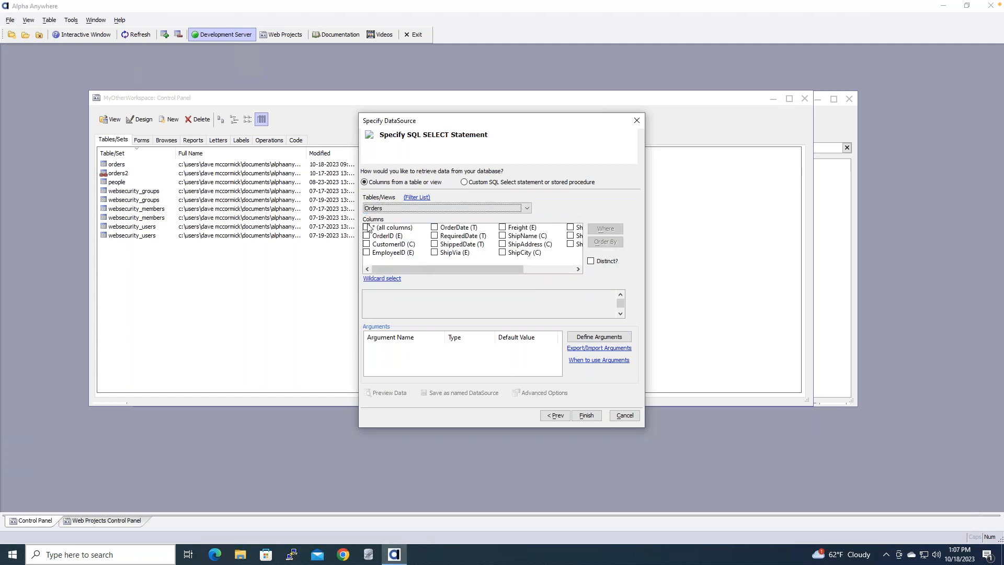
click(366, 227)
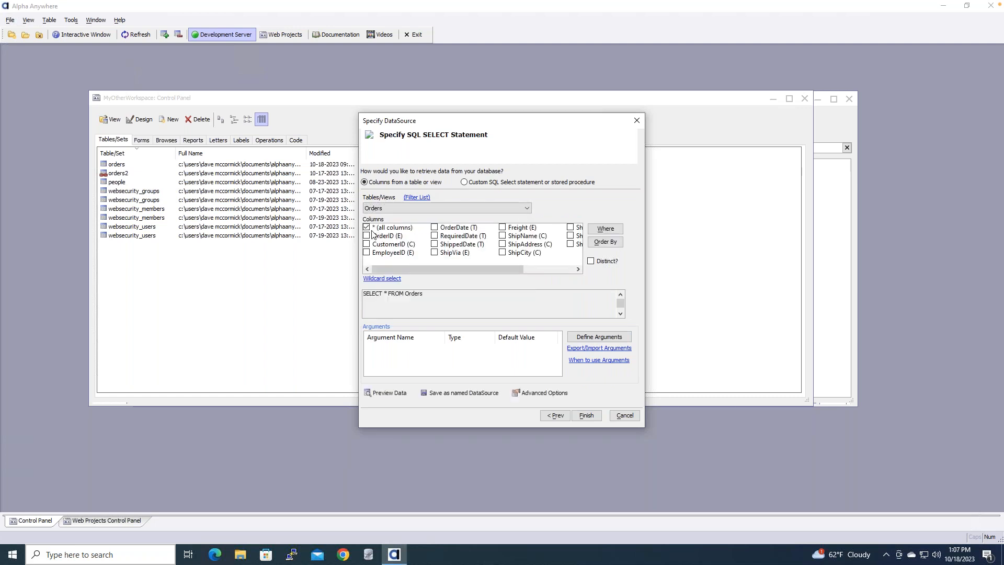
click(586, 416)
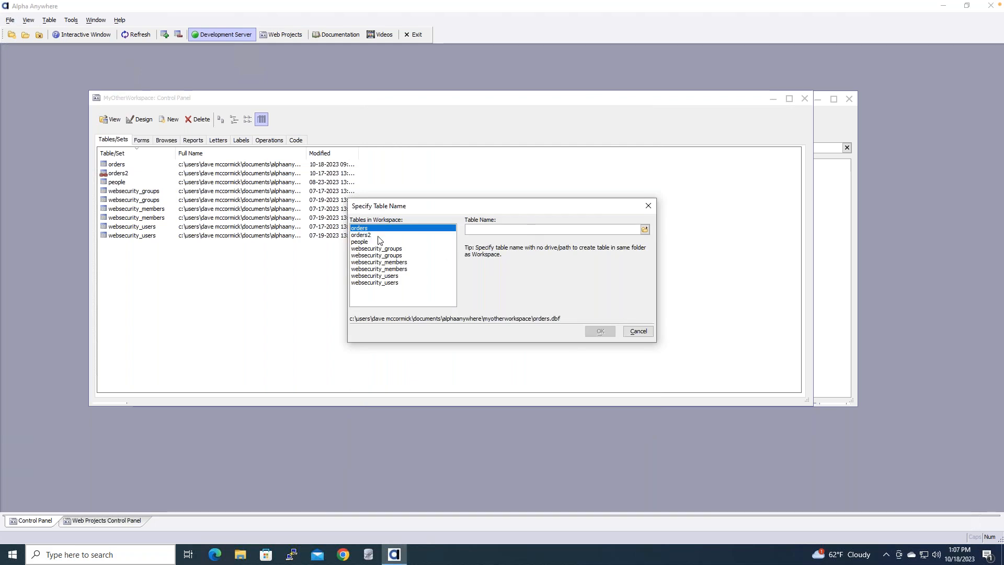
Step: Name the passive-link table orders3 and create it
text(order3)
key(BackSpace)
text(s3)
key(Return)
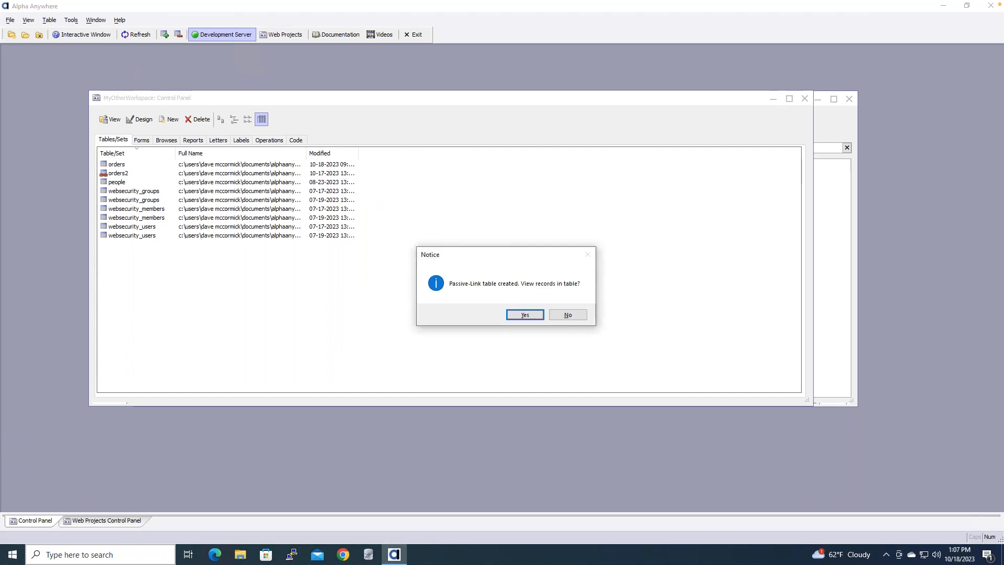
Step: View the records of the new orders3 table and examine its Requireddate and Orderdate columns
click(525, 314)
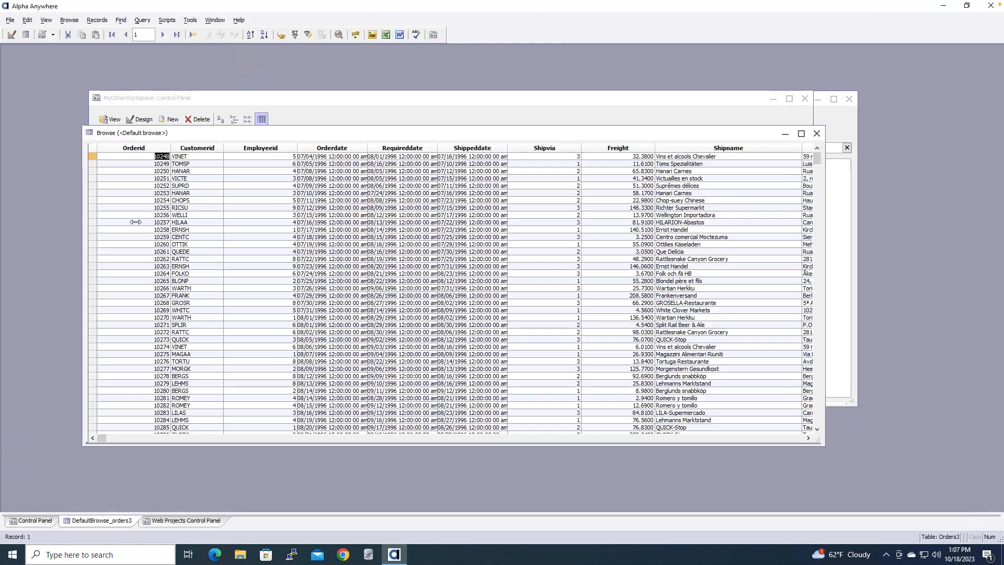
drag(328, 131, 349, 132)
click(411, 157)
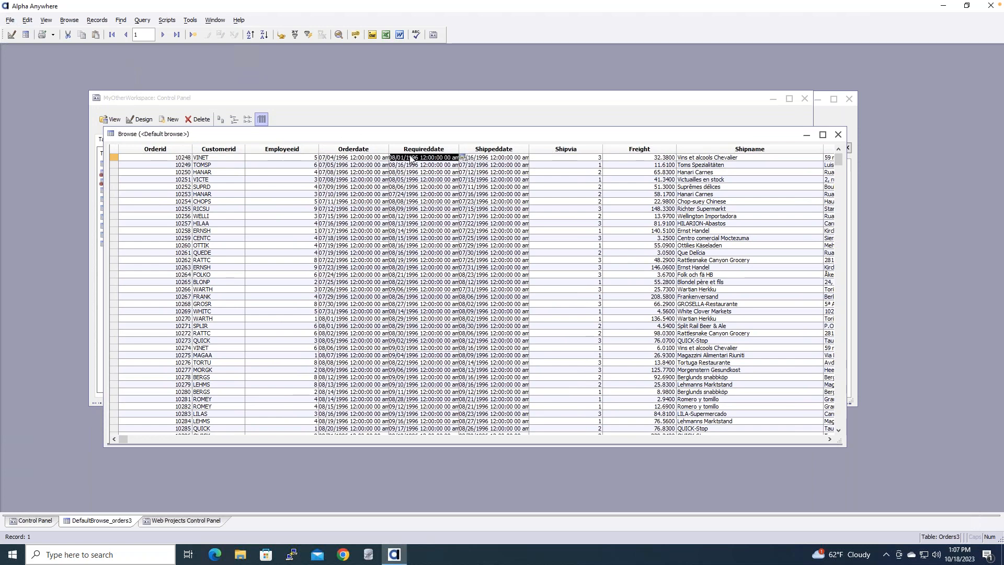
click(360, 159)
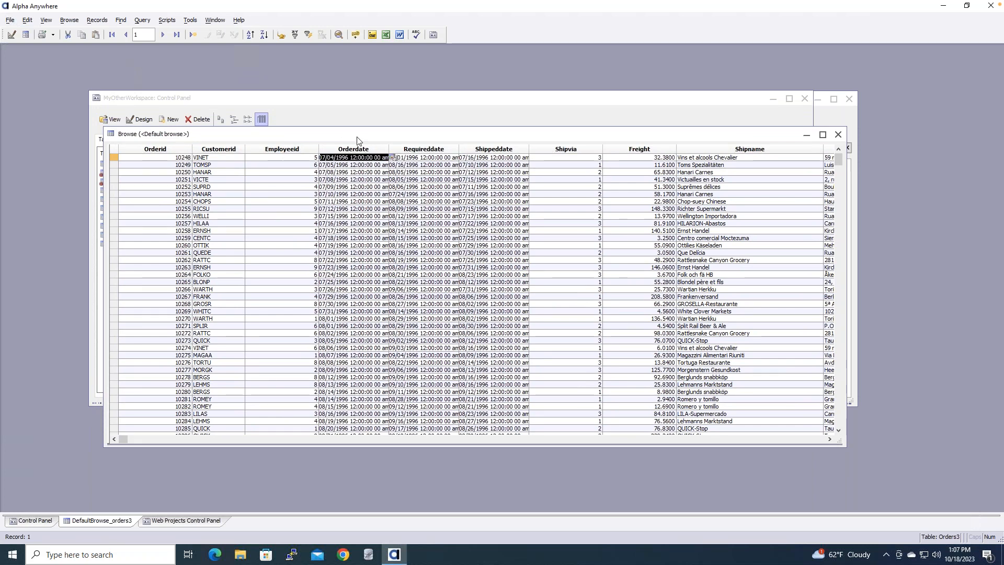
drag(363, 136, 234, 139)
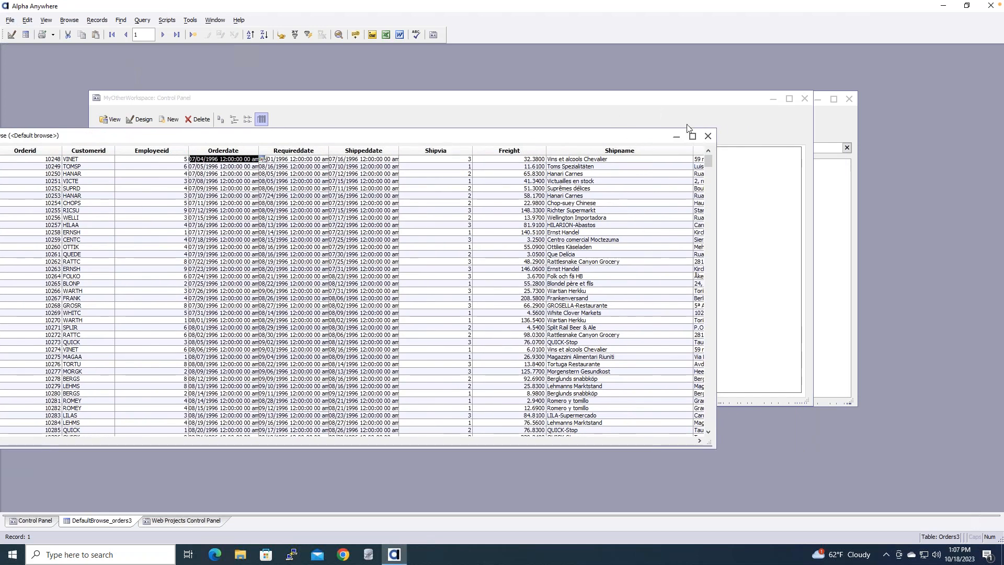
Step: Close the orders3 browse and create an Update records operation for the orders3 table
click(708, 136)
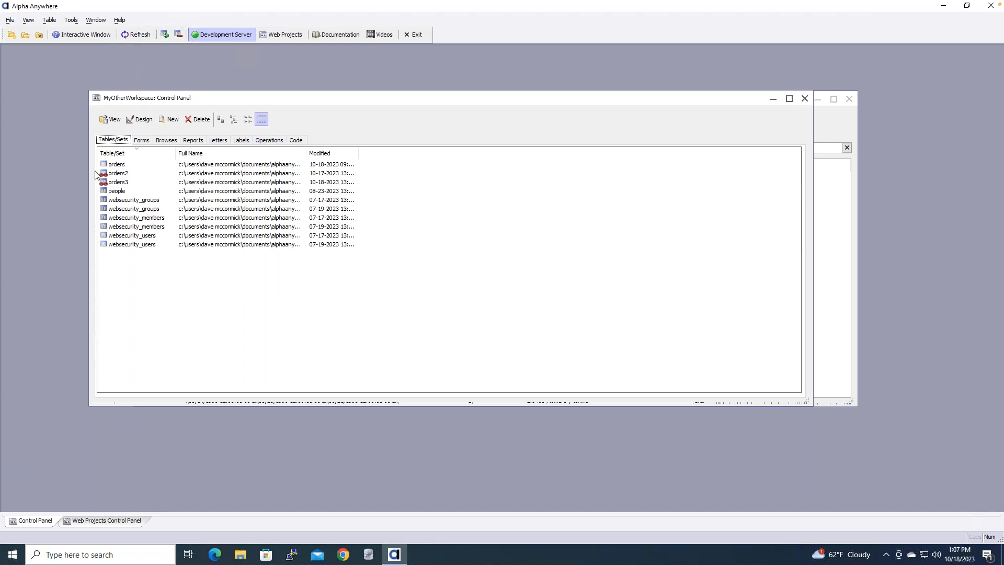
click(124, 183)
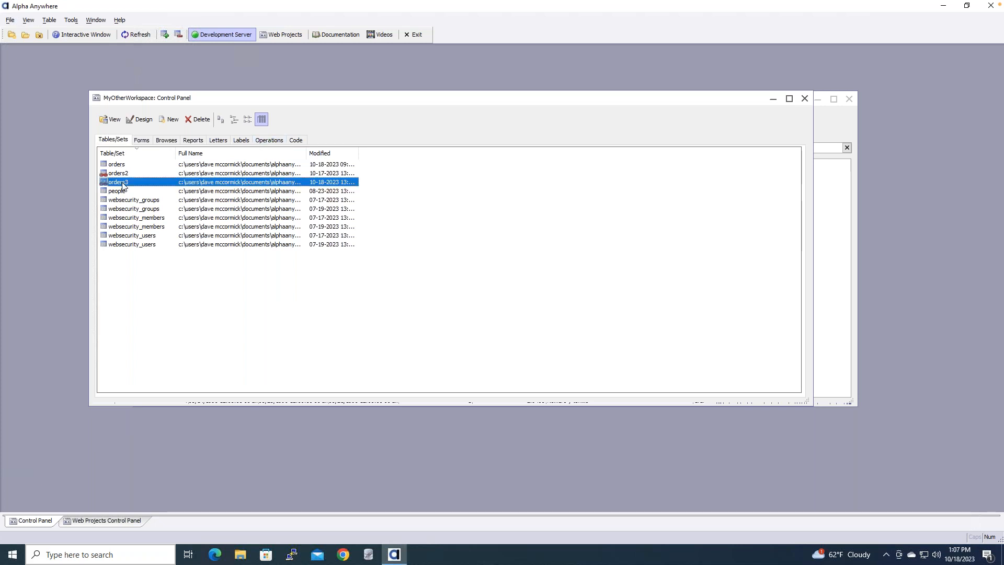
right_click(123, 186)
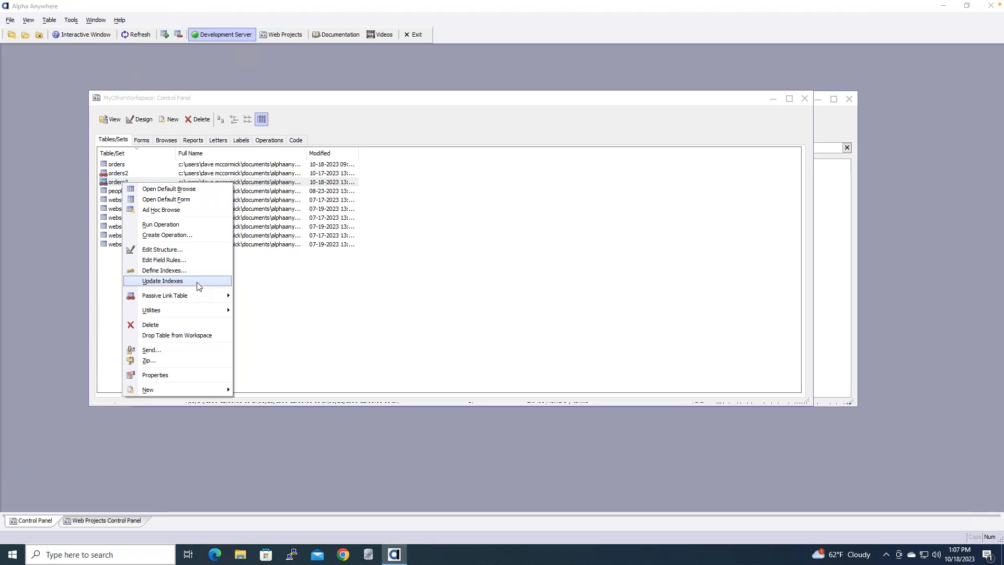
click(209, 237)
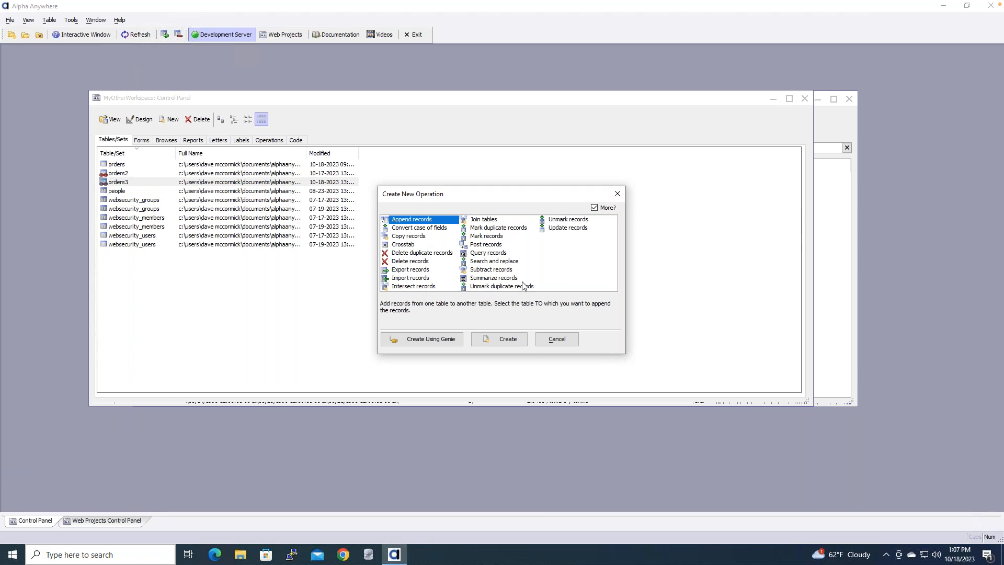
click(567, 228)
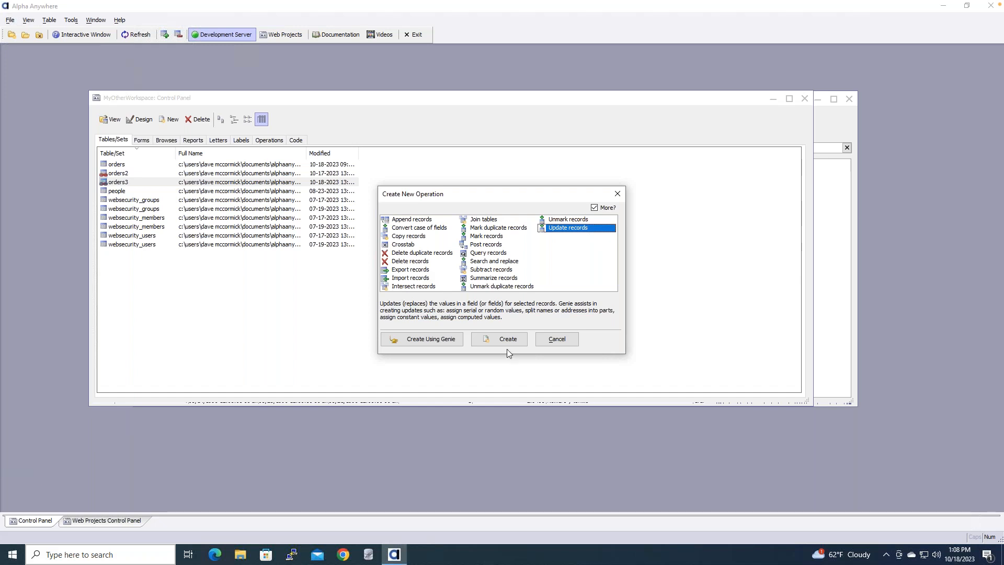
click(517, 341)
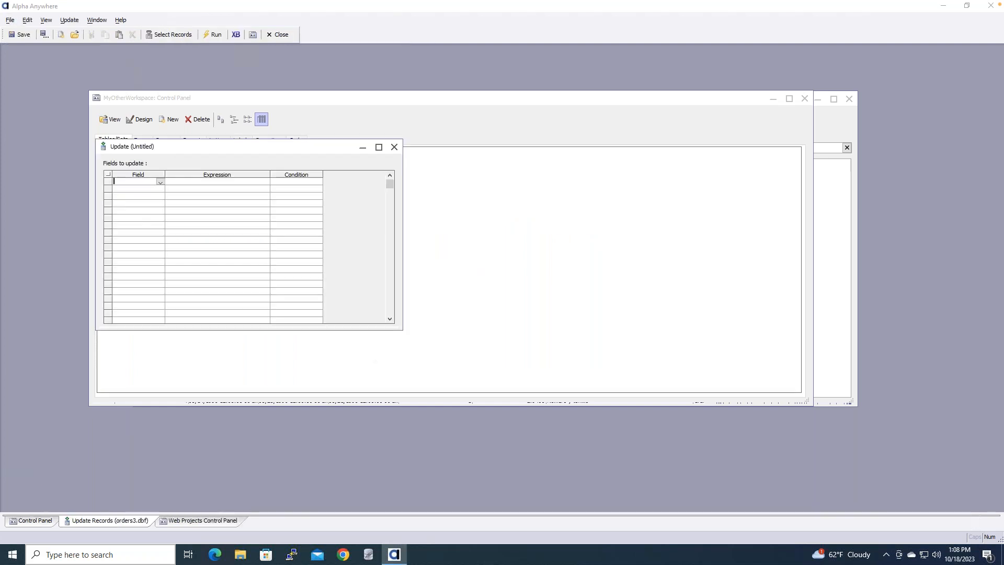
drag(314, 150, 472, 156)
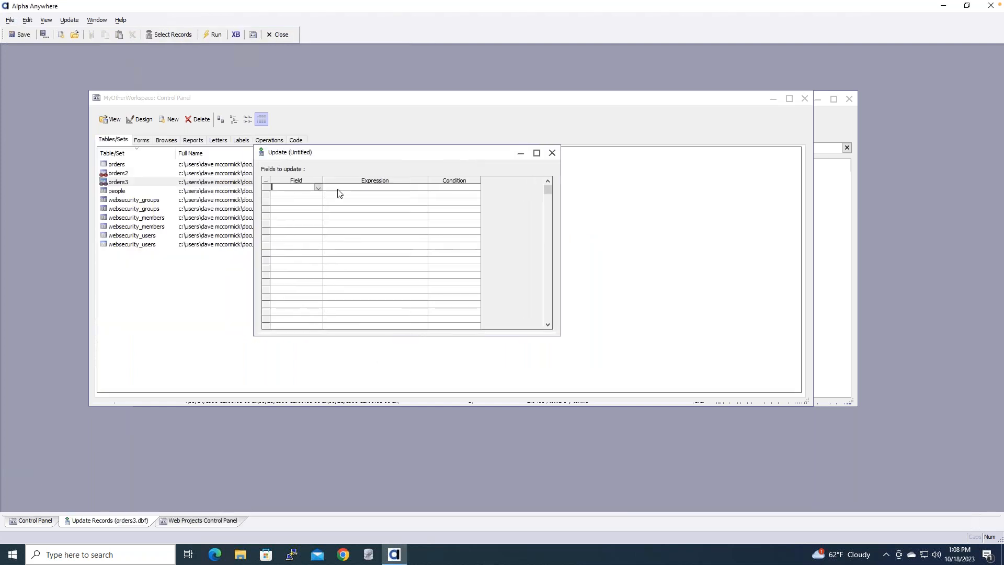
Step: Choose Orderdate as the field to update and open the Expression Builder for its expression
click(318, 188)
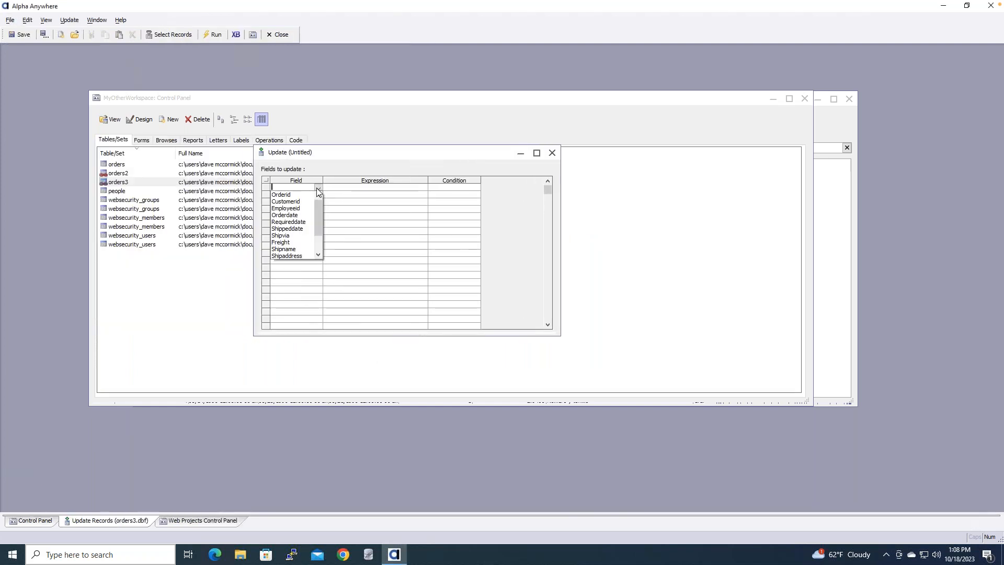
click(296, 215)
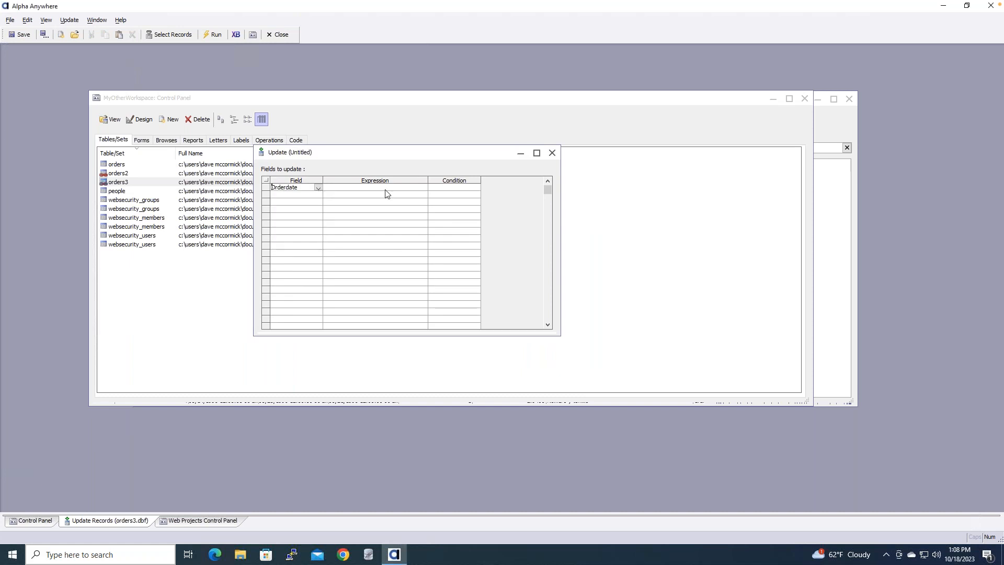
click(417, 191)
click(424, 188)
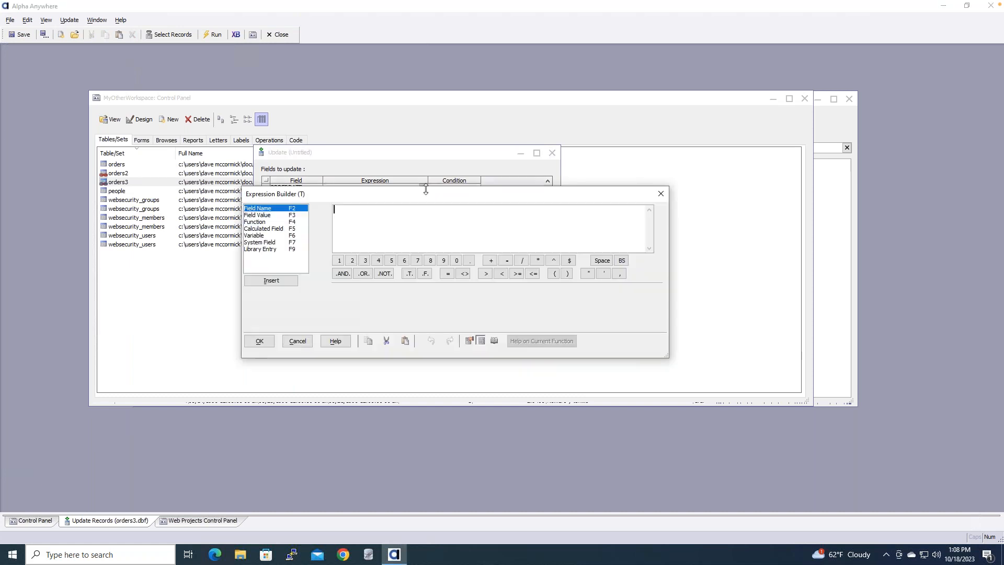
Step: Try the update expression convert_date(Orderdate,"d"), and clear it
double_click(275, 209)
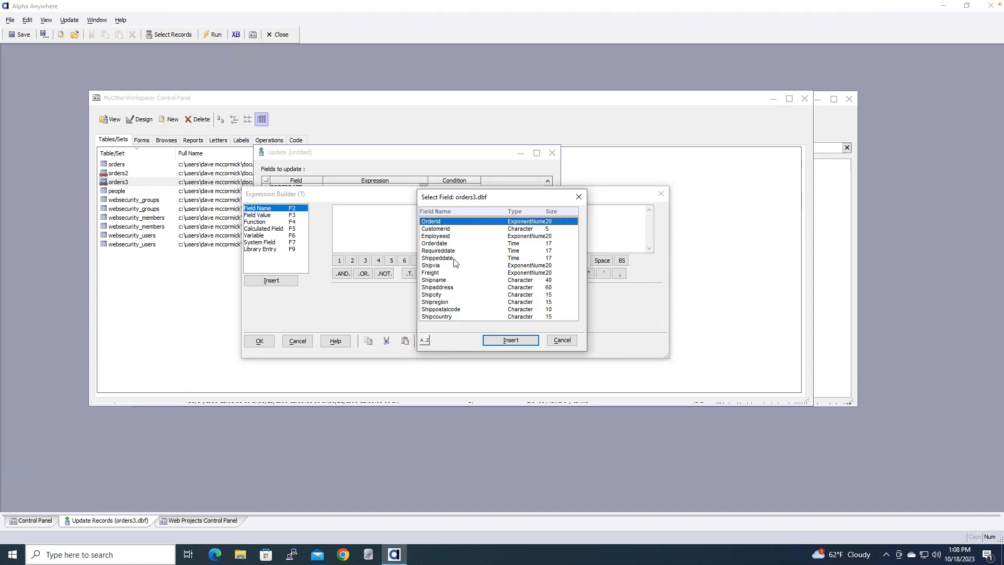
double_click(453, 244)
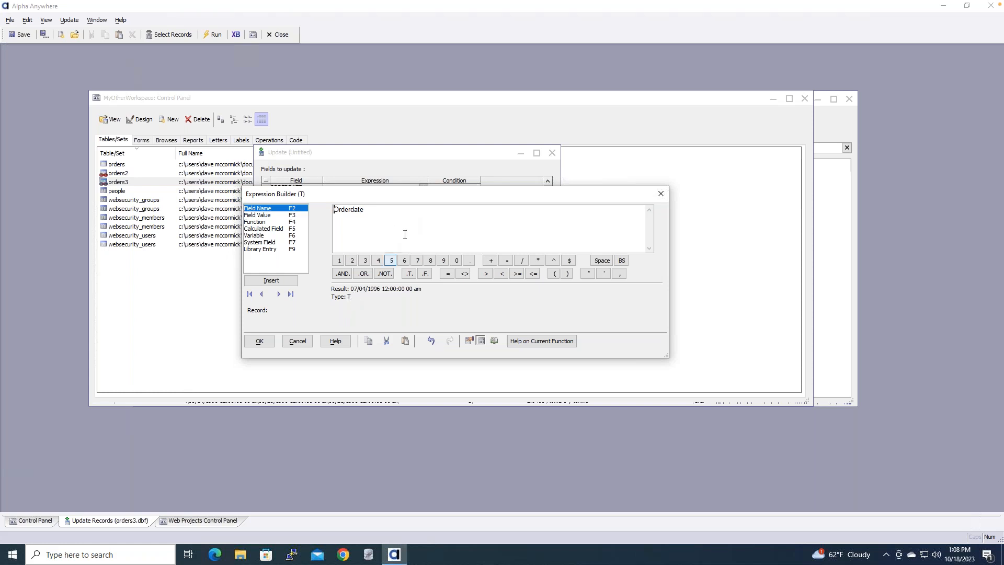
text(convert)
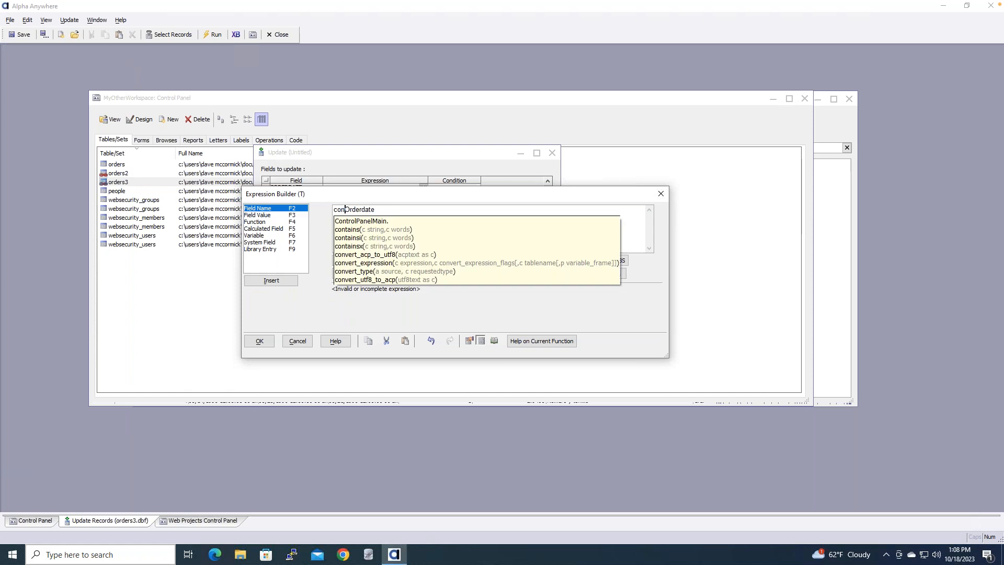
text(_date()
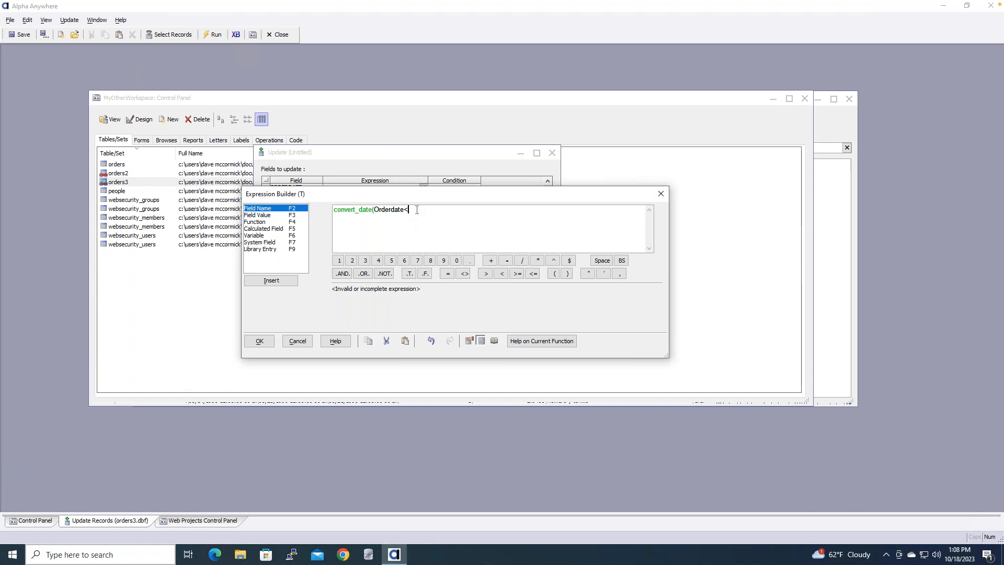
key(BackSpace)
text(d")
double_click(383, 209)
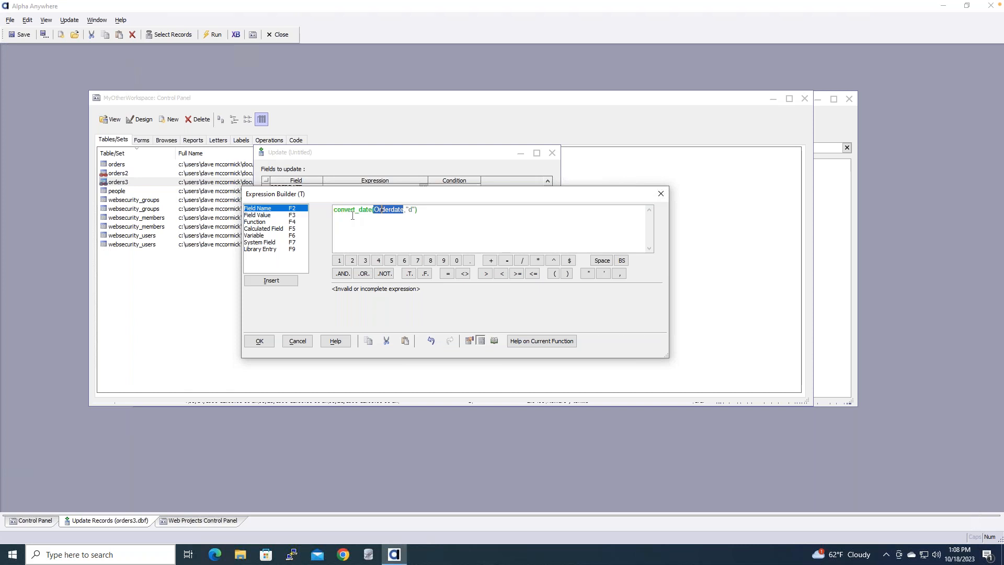
click(362, 211)
key(ctrl+a)
key(Delete)
Step: Build the expression convert_type(Orderdate,"d")+(365*27) to shift the order dates forward by 27 years
text(co)
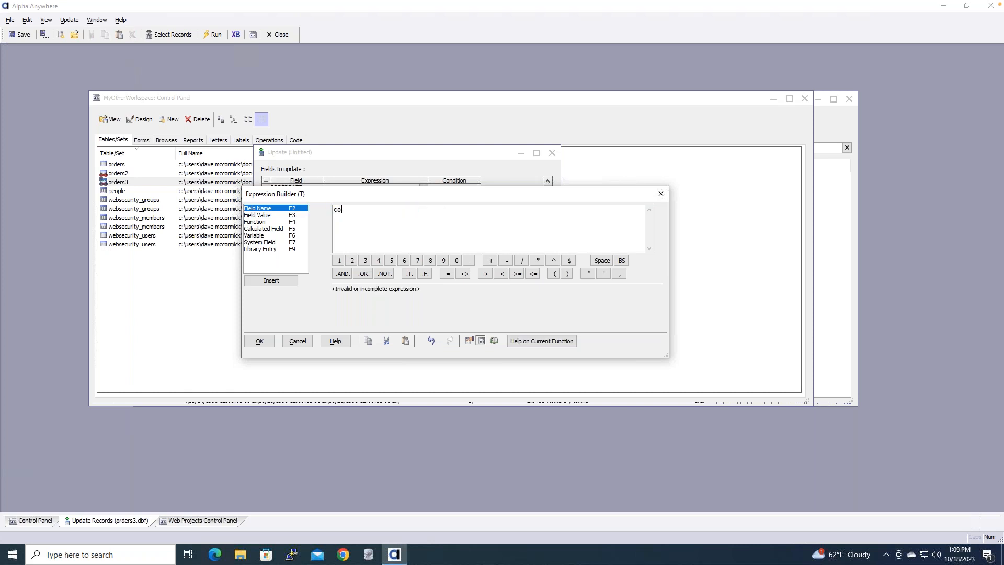
text(nvert_type()
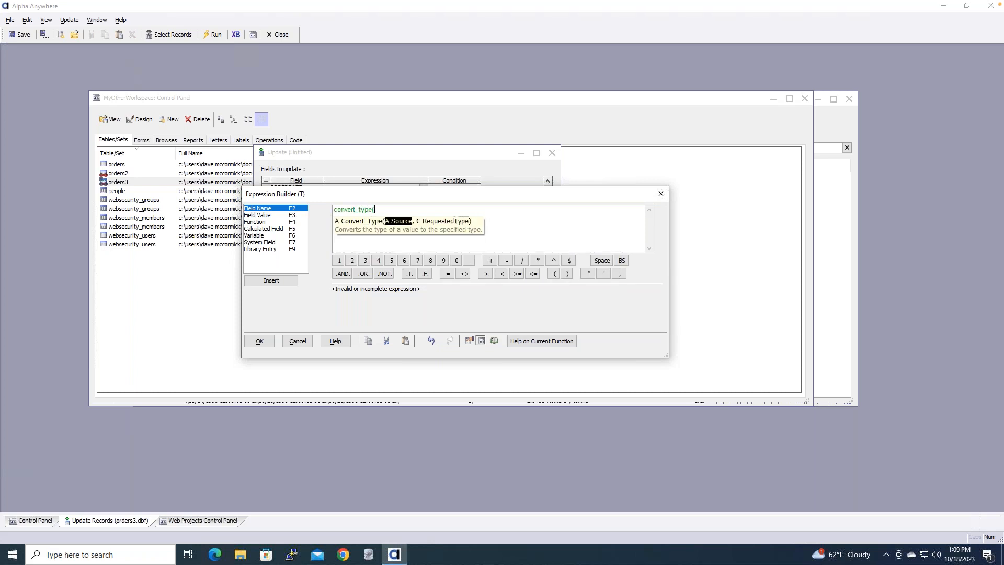
double_click(297, 208)
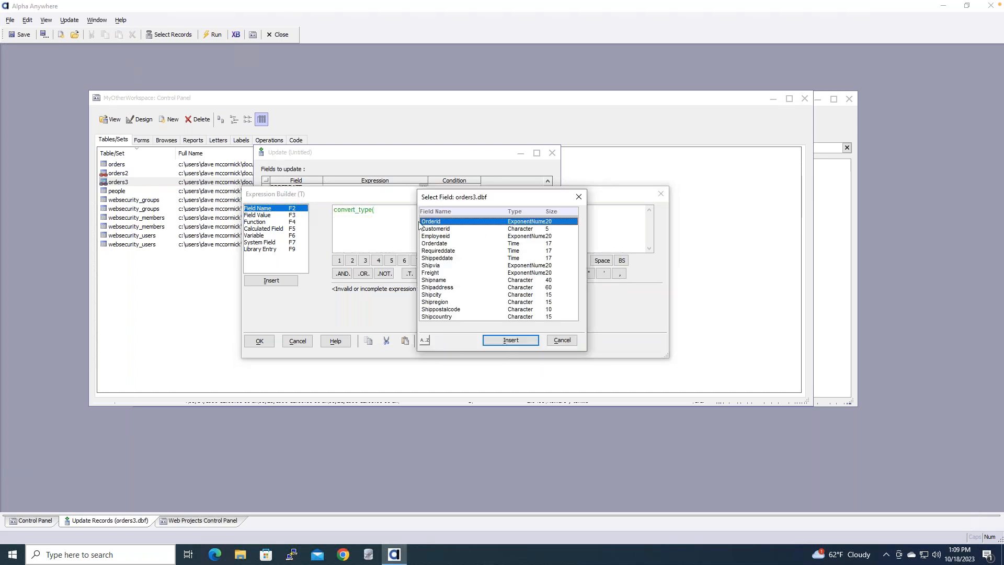
click(453, 244)
key(Return)
text(,"d"))
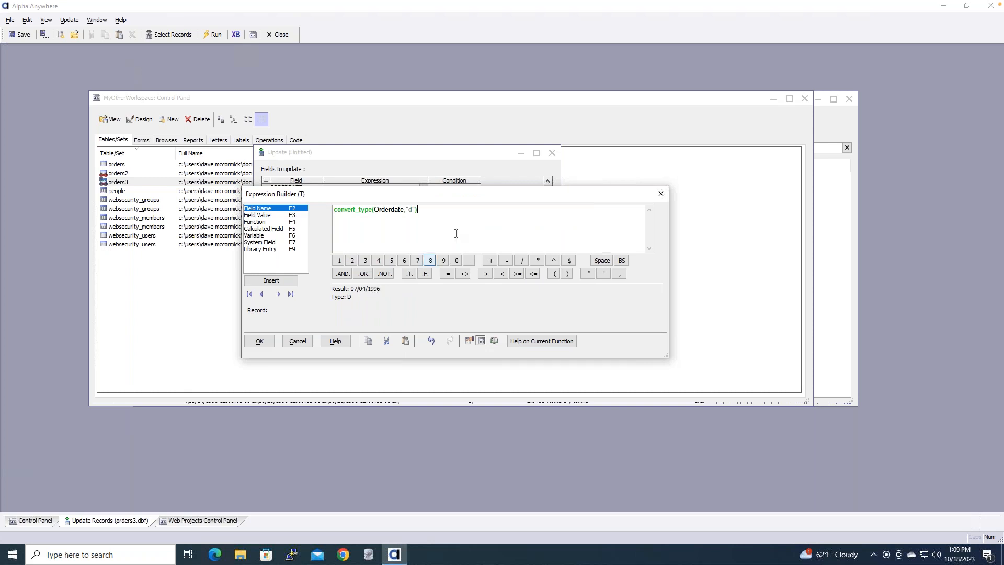
text(+)
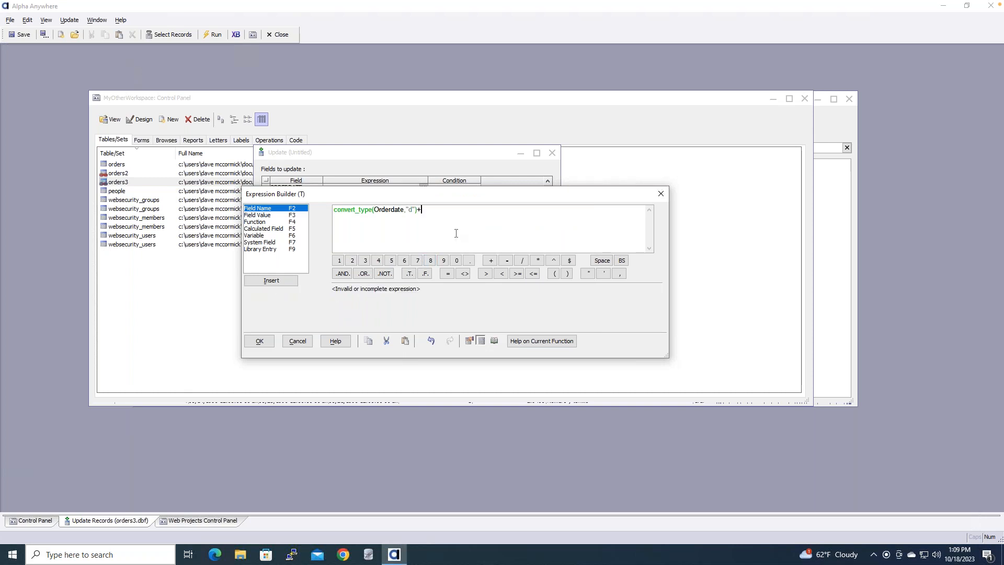
text((365*27))
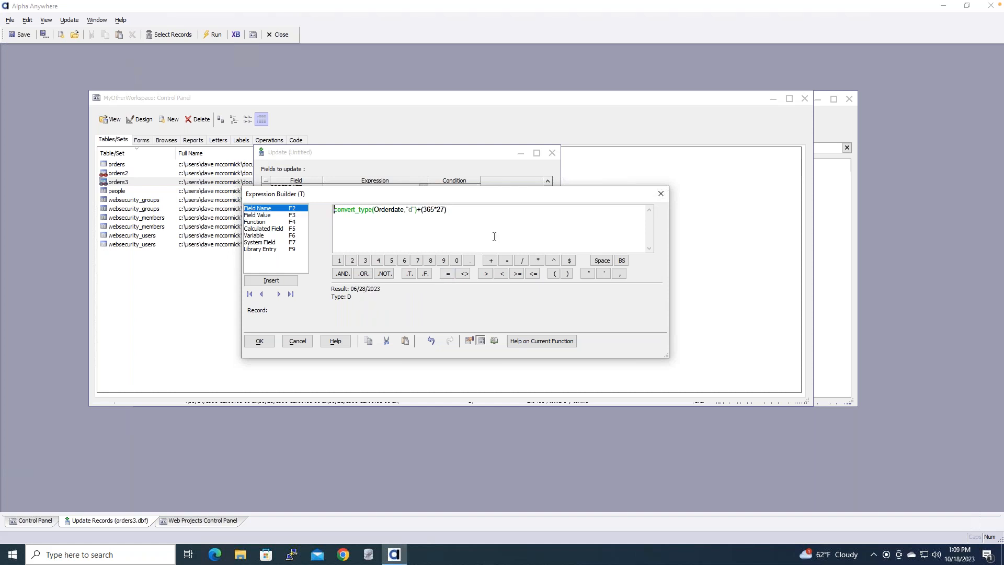
Step: Wrap the expression in an outer convert_type(...,"t") to turn the result back into a time value, and accept it
text(convert)
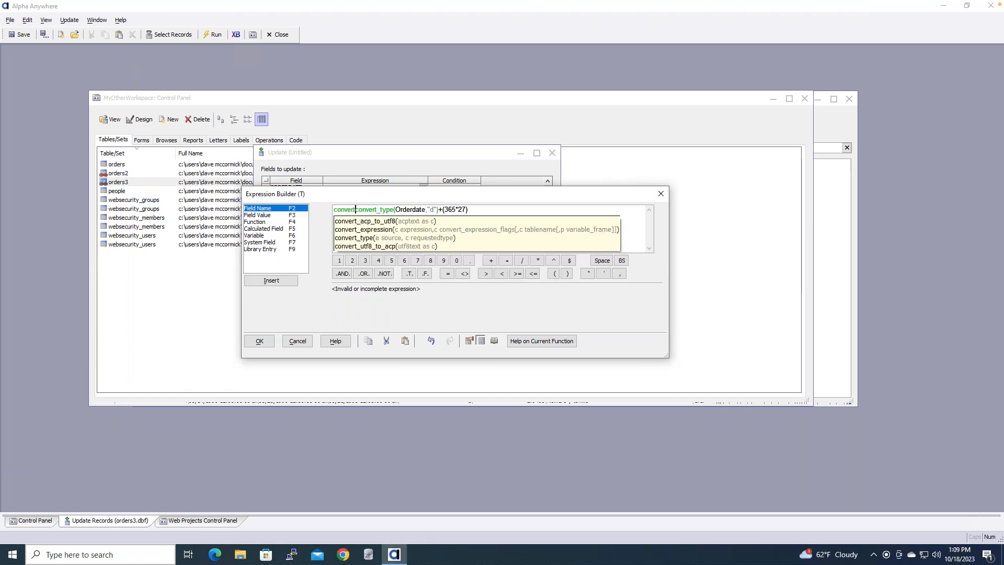
text(_ty[e)
key(BackSpace)
key(BackSpace)
text(pe)
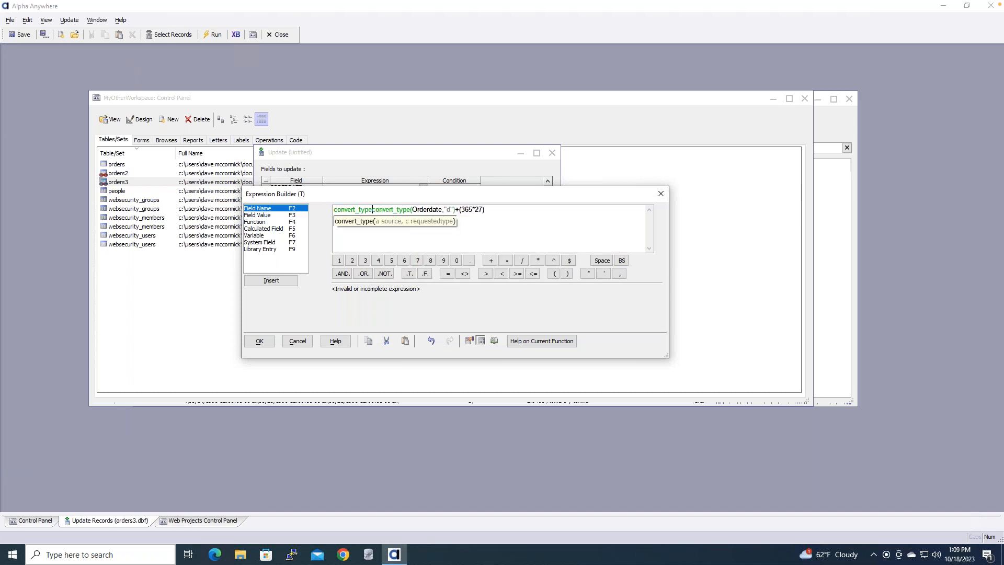
text(()
key(End)
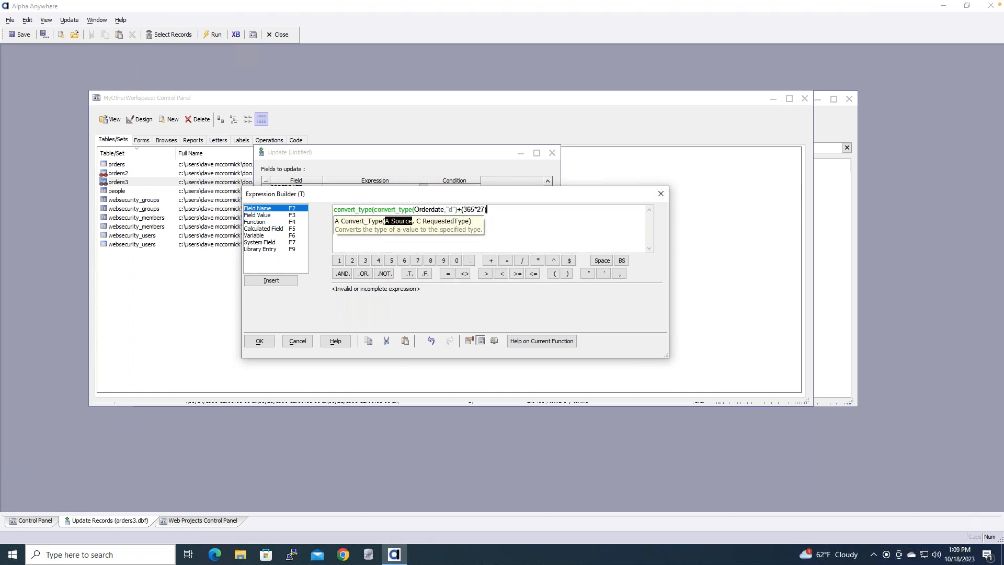
text(,"t"))
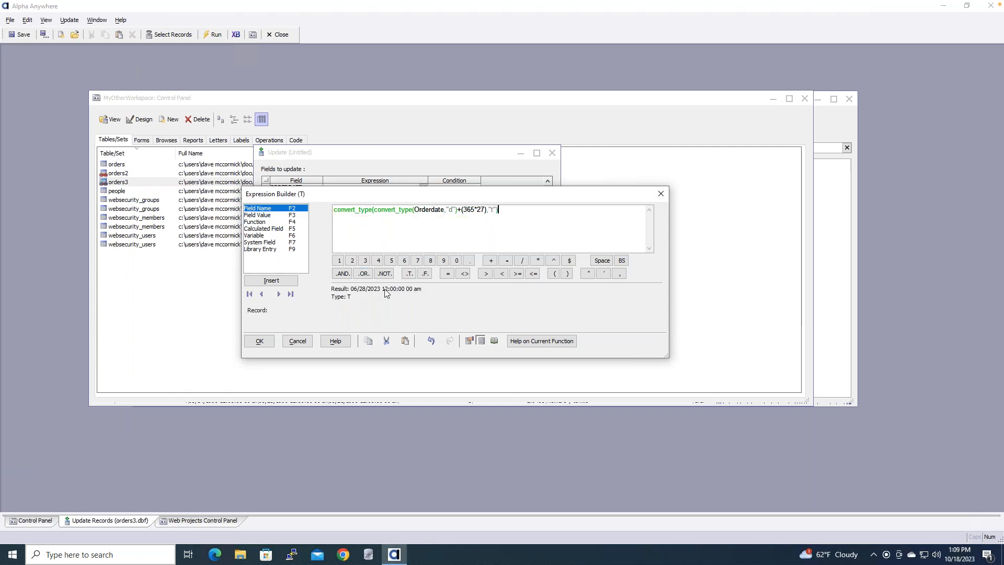
click(259, 341)
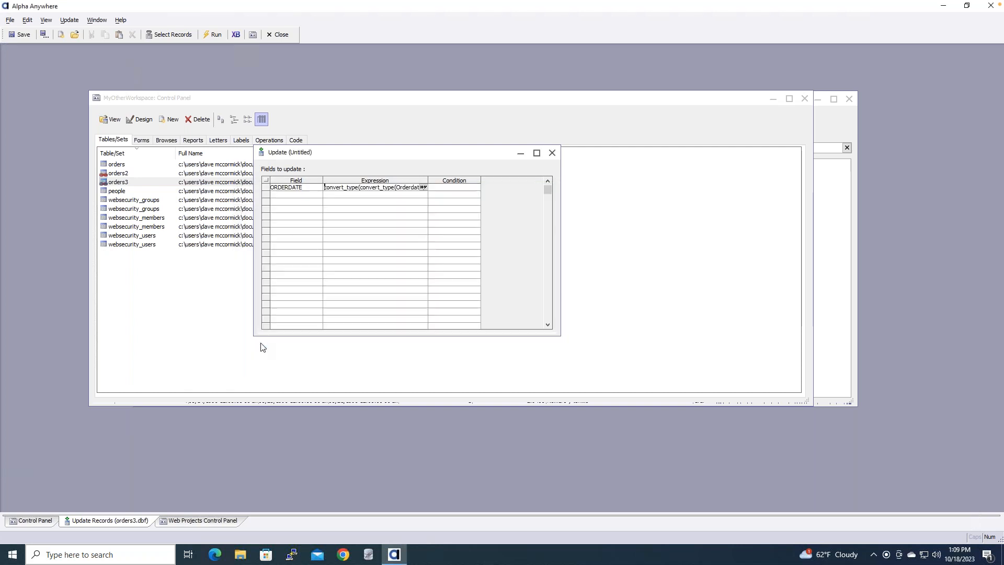
Step: Run the update operation on all orders3 records and open the updated records
click(206, 36)
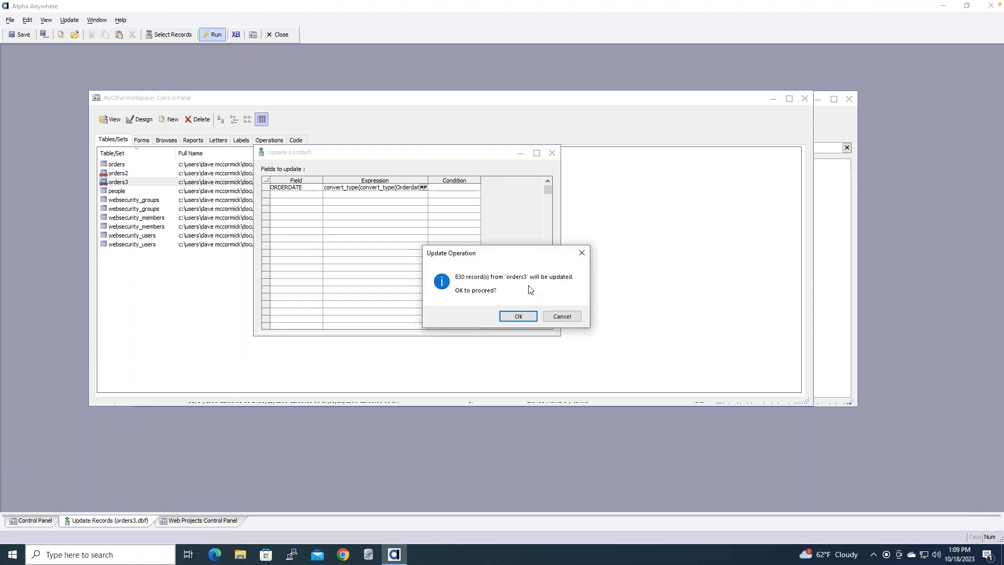
click(515, 314)
click(511, 304)
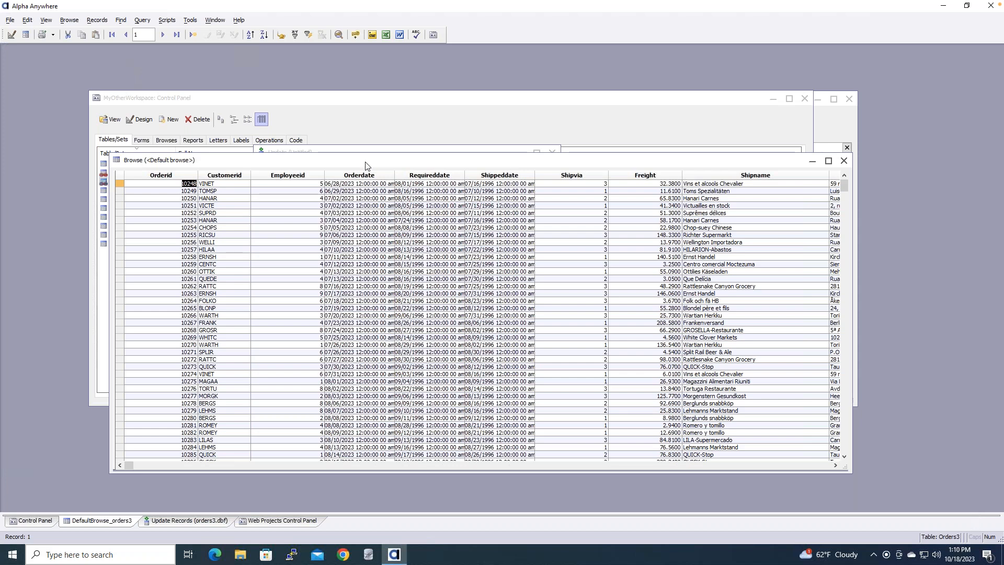
Step: Check the new Orderdate values, close the records and close the update operation without saving it
drag(264, 159, 106, 161)
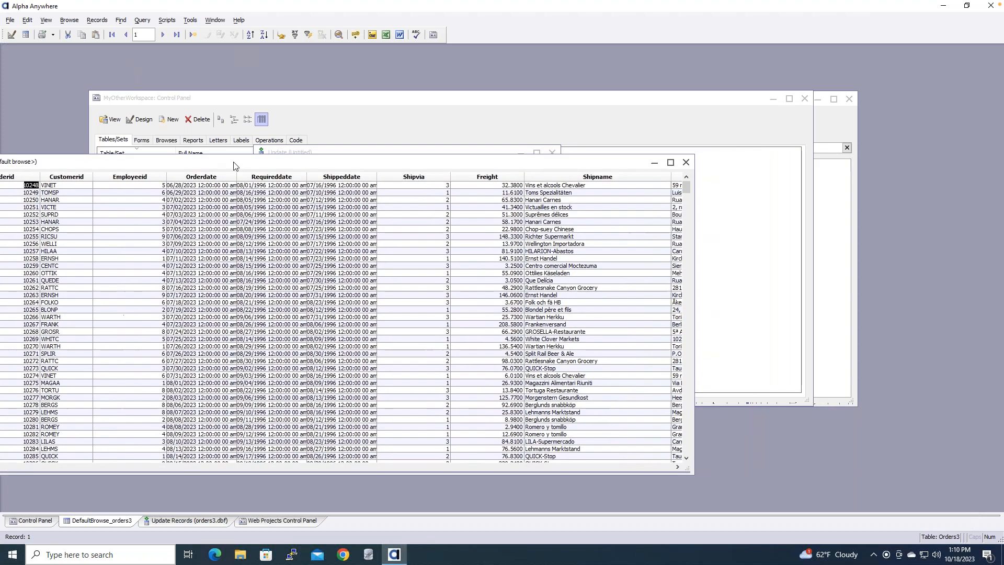
click(686, 163)
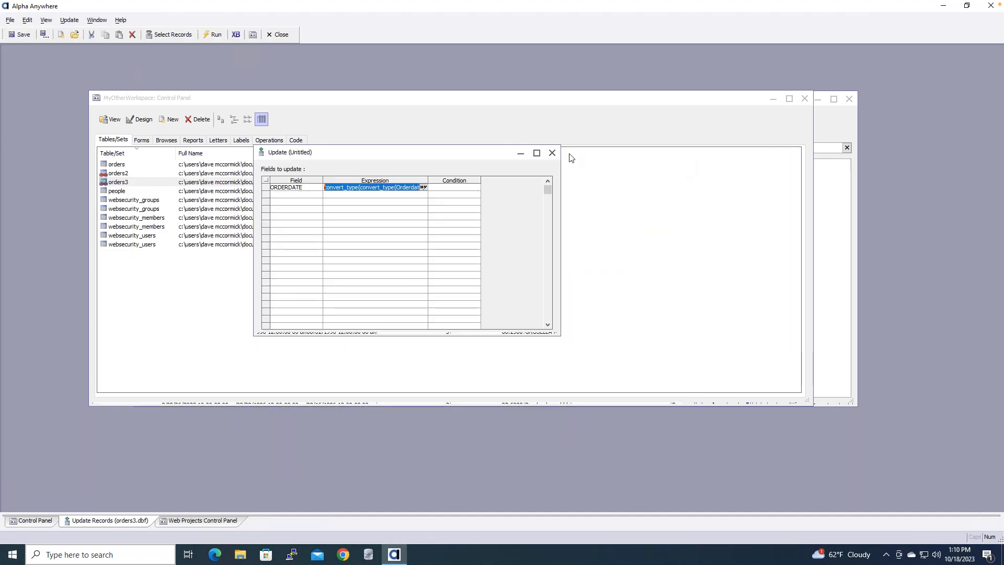
click(552, 152)
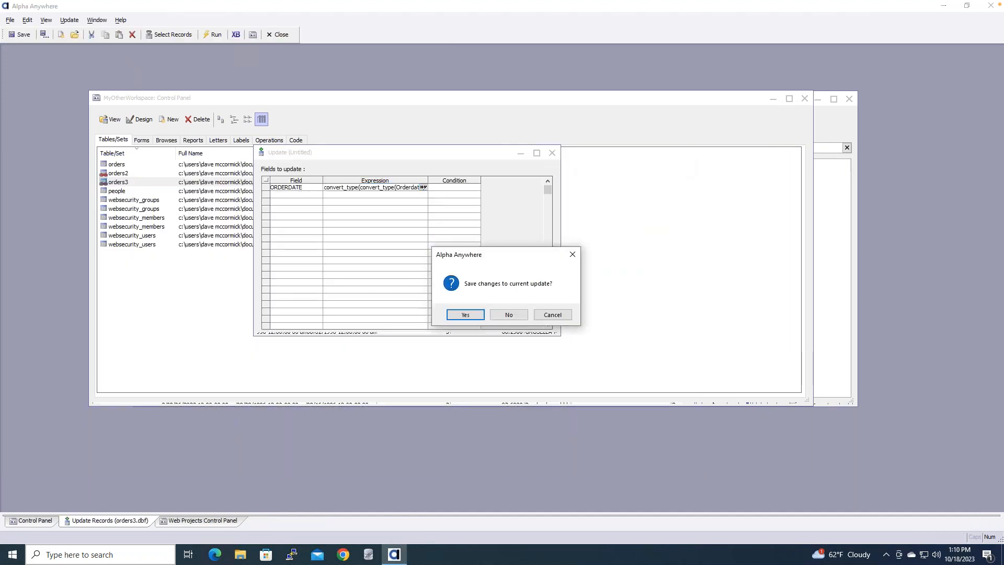
click(517, 318)
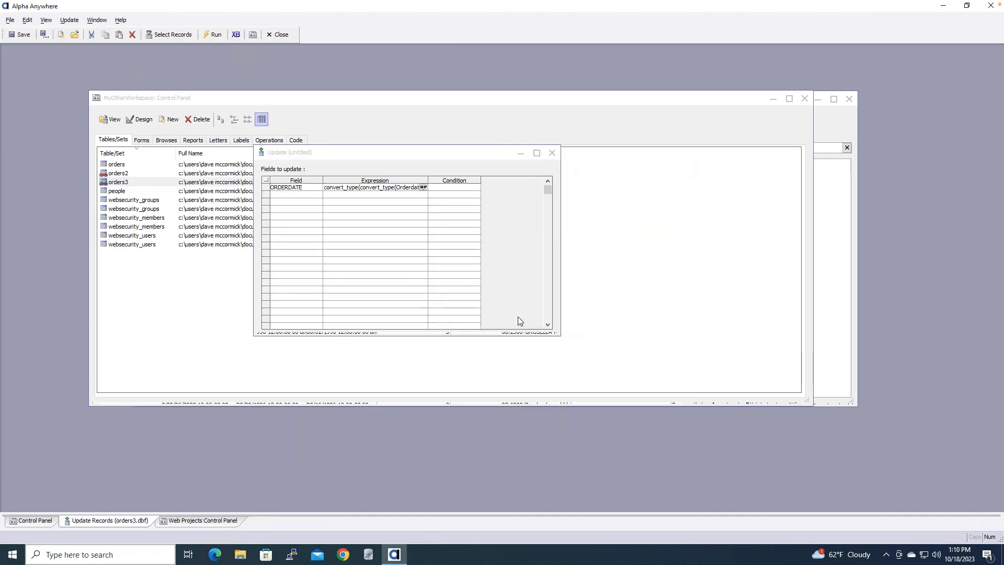
Step: Create an export records operation for the orders3 table that targets a remote database using AlphaDAO
right_click(145, 186)
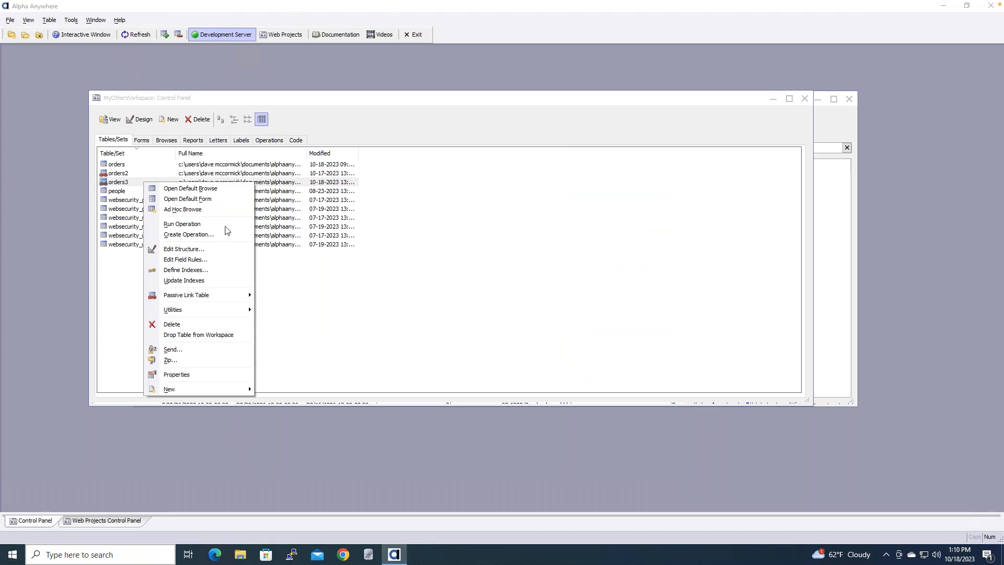
click(241, 236)
click(594, 208)
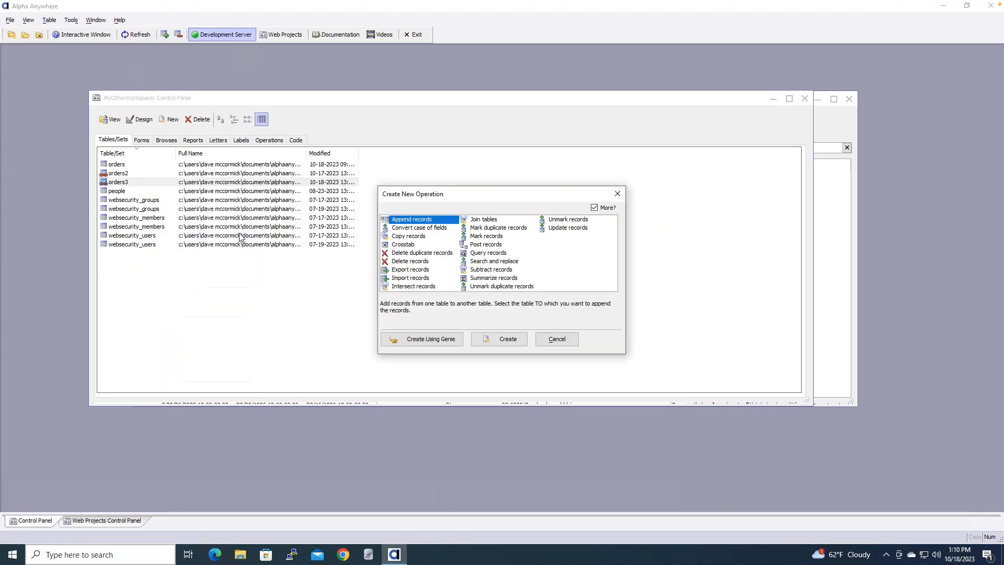
click(431, 271)
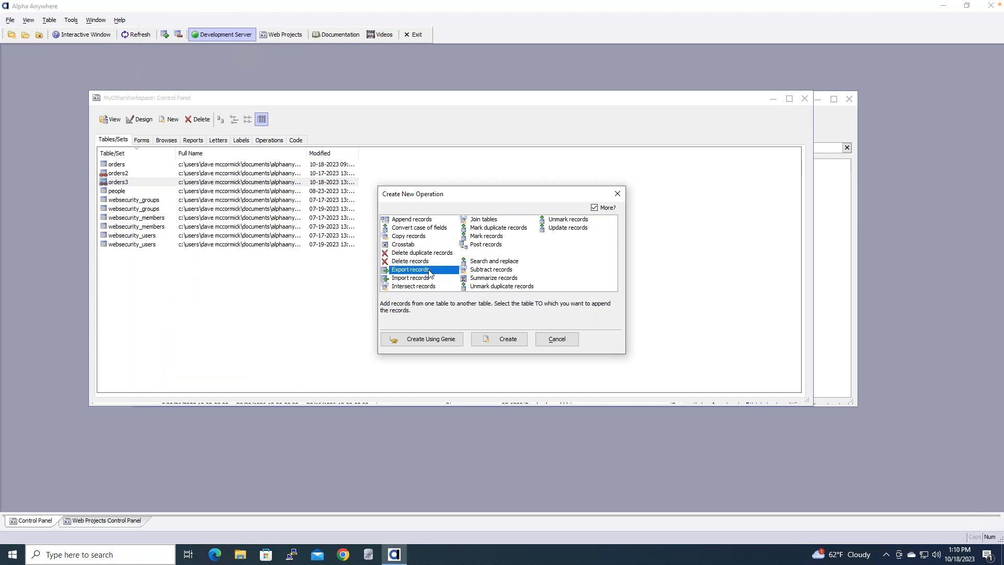
click(508, 341)
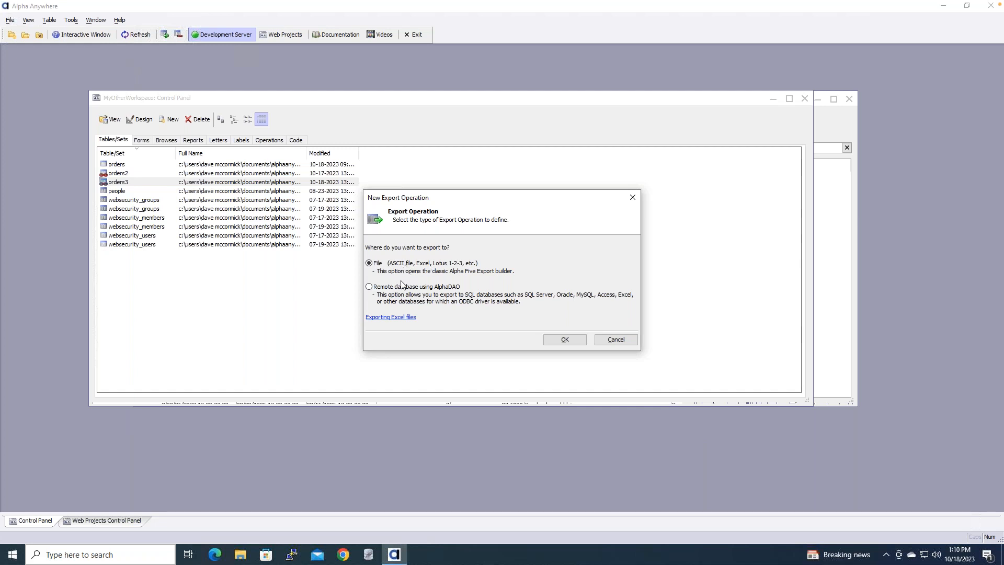
click(369, 287)
click(564, 341)
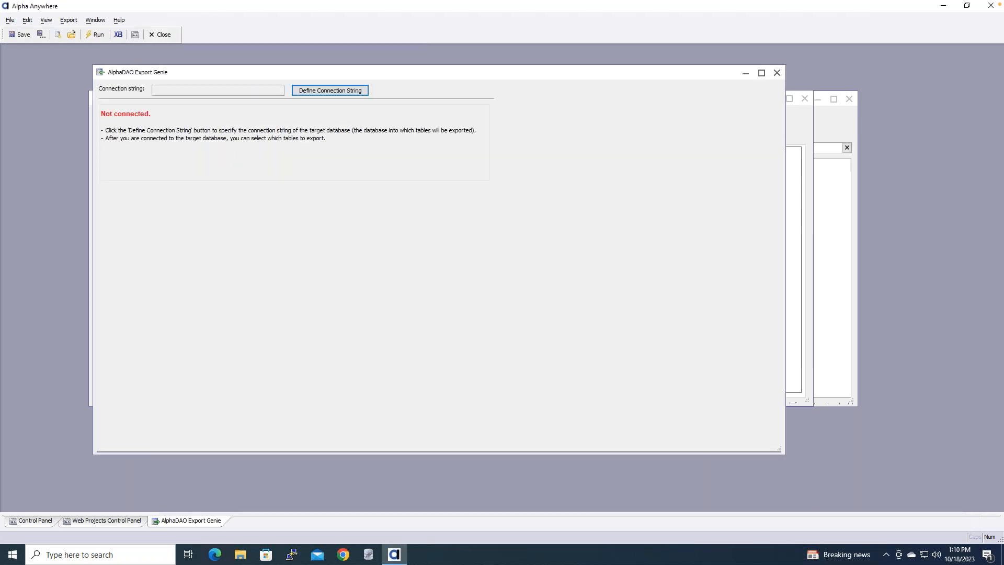
Step: Set the export's connection string to the named connection AADemo-Northwind
click(346, 92)
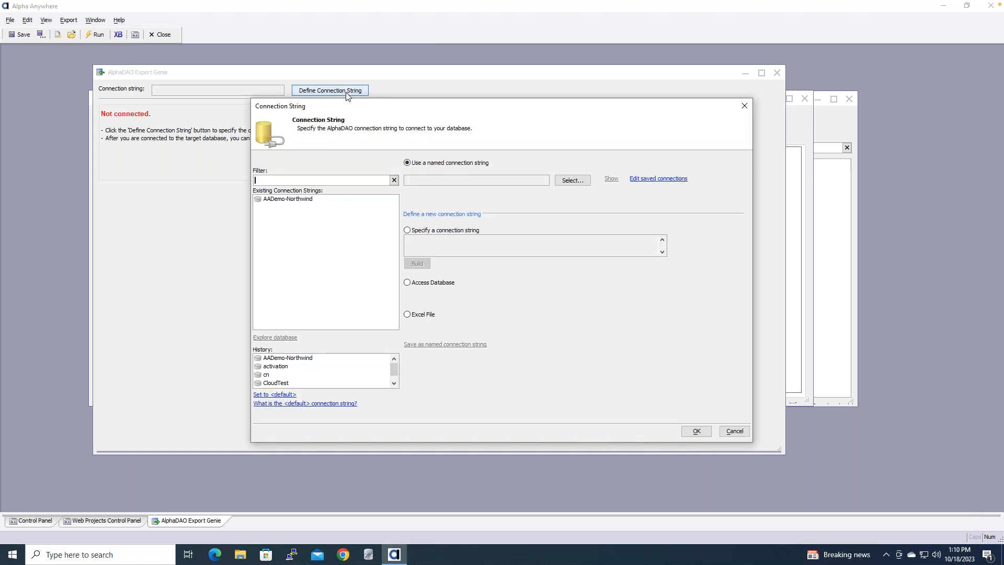
click(297, 198)
click(697, 430)
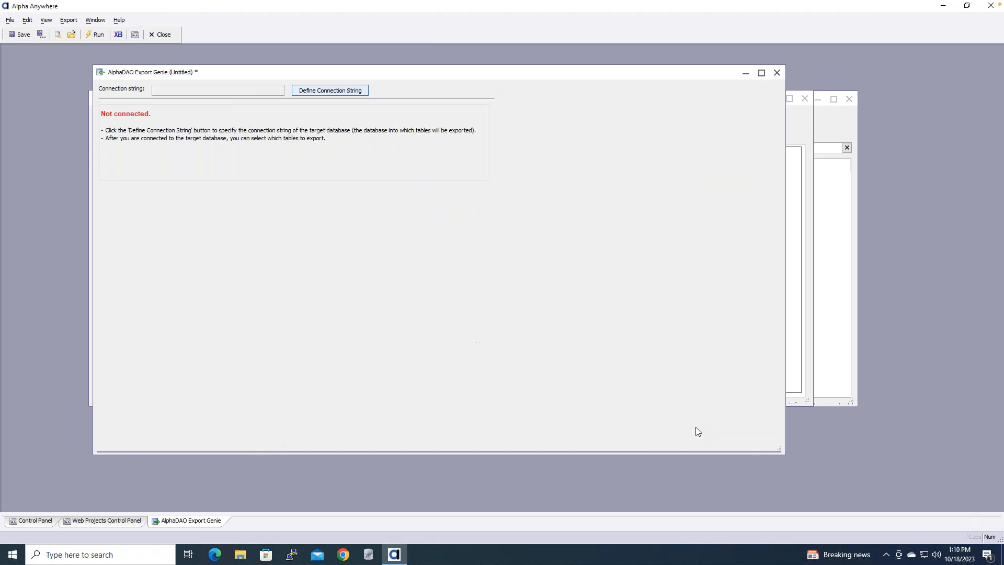
Step: Add orders3 to the tables selected for export and run the export operation
click(125, 131)
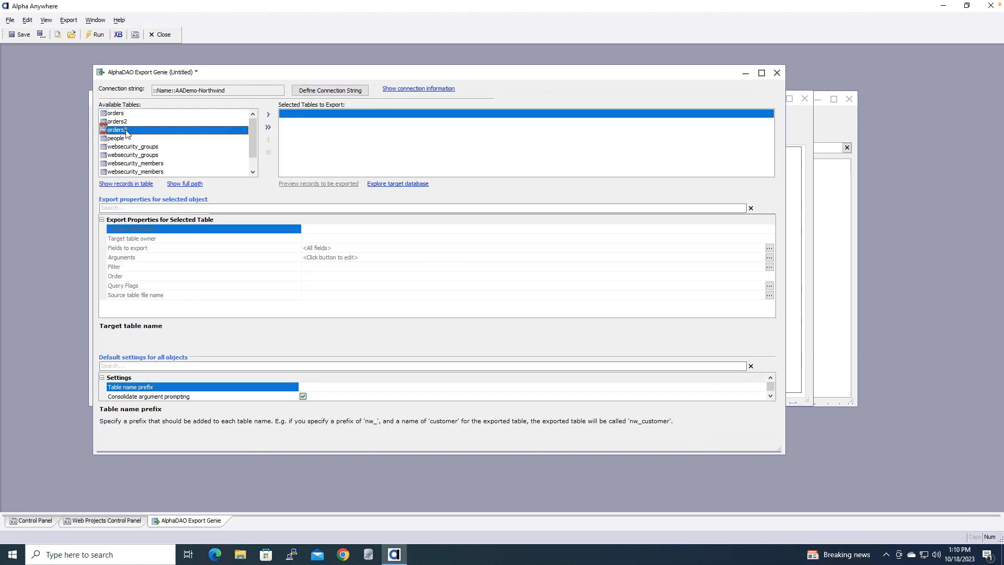
click(266, 116)
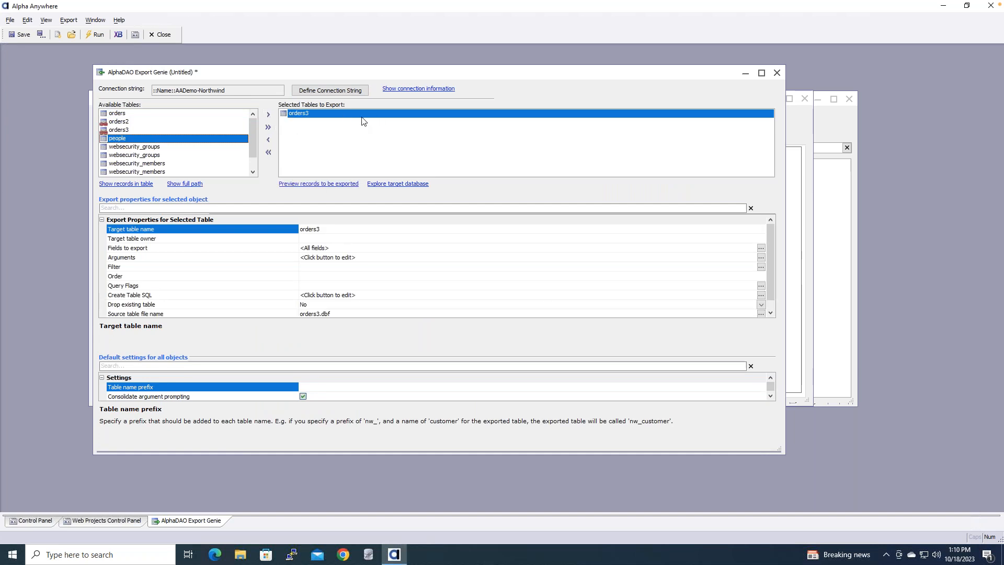
click(96, 35)
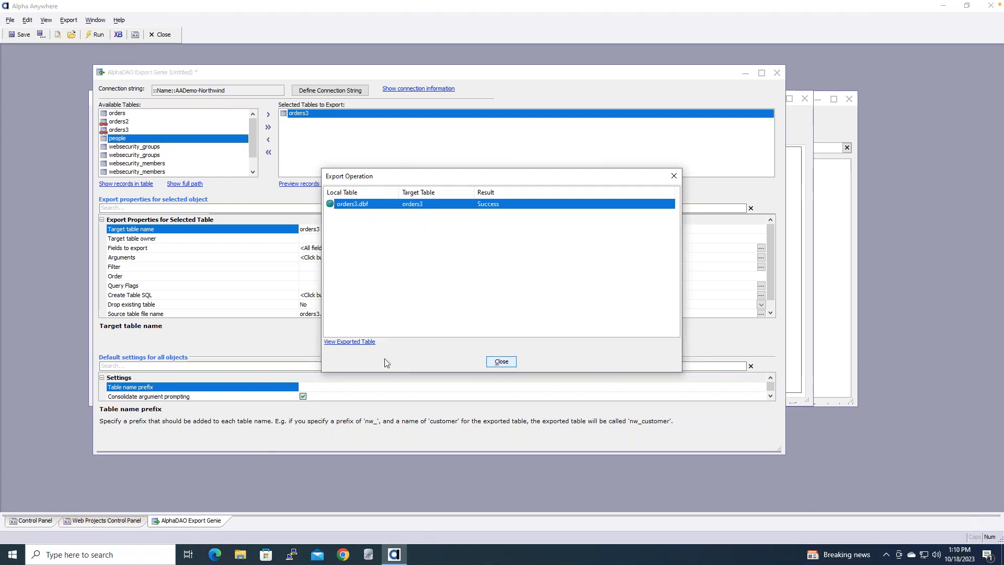
Step: Check the records in the exported table, and close the results and the export genie without saving the operation
click(349, 341)
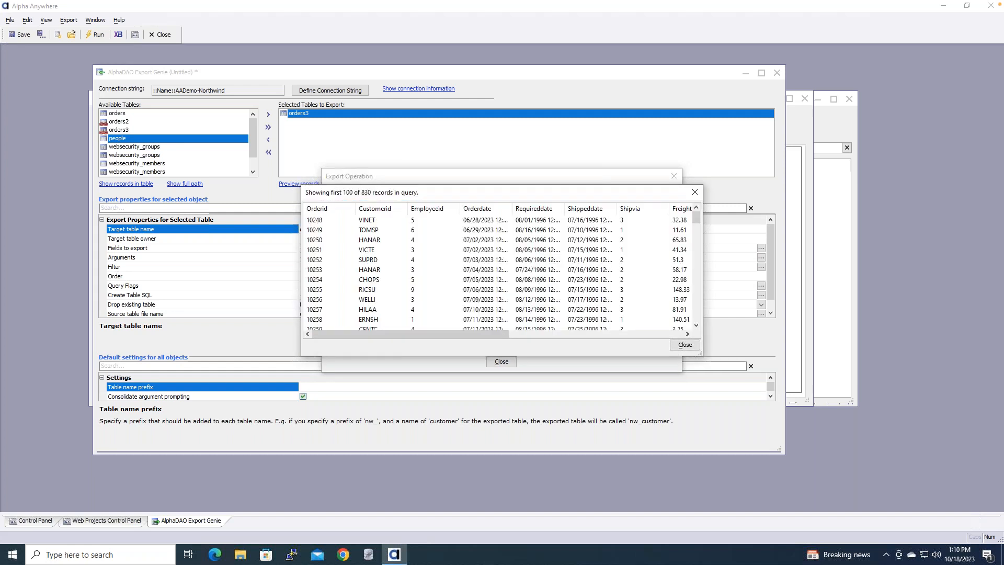
mouse_move(694, 216)
mouse_down()
mouse_move(694, 227)
mouse_move(696, 215)
mouse_up()
click(695, 192)
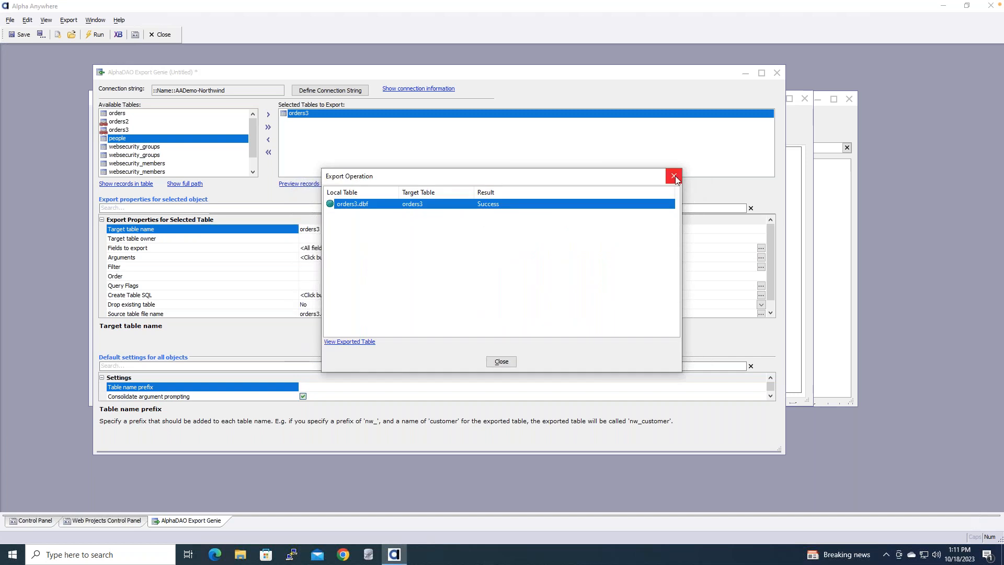
click(672, 177)
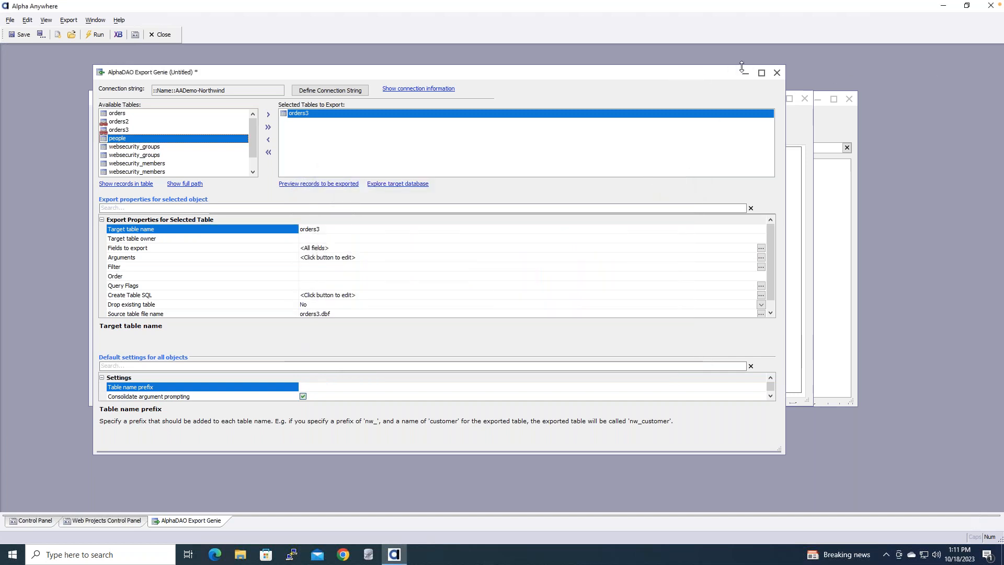
click(777, 73)
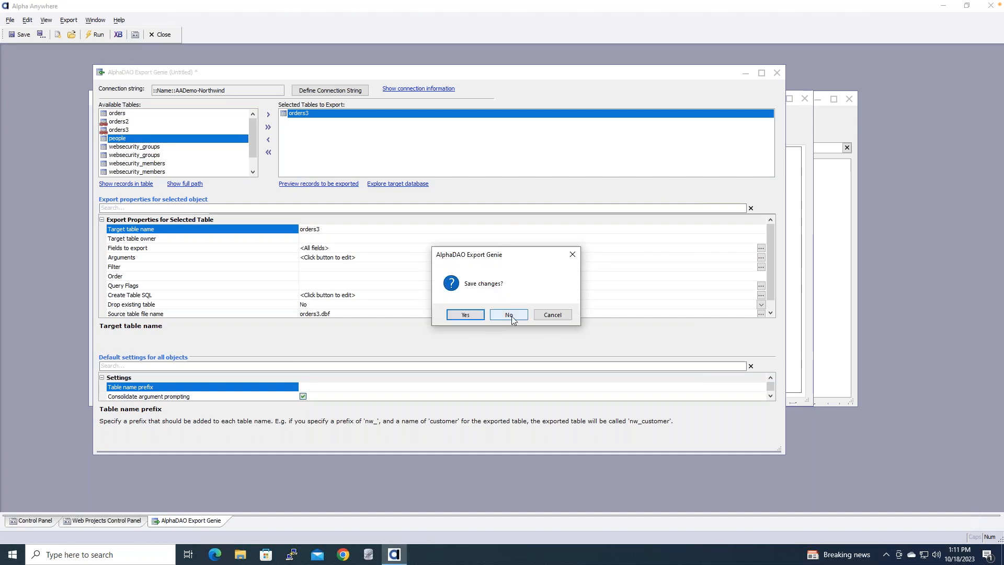
click(511, 317)
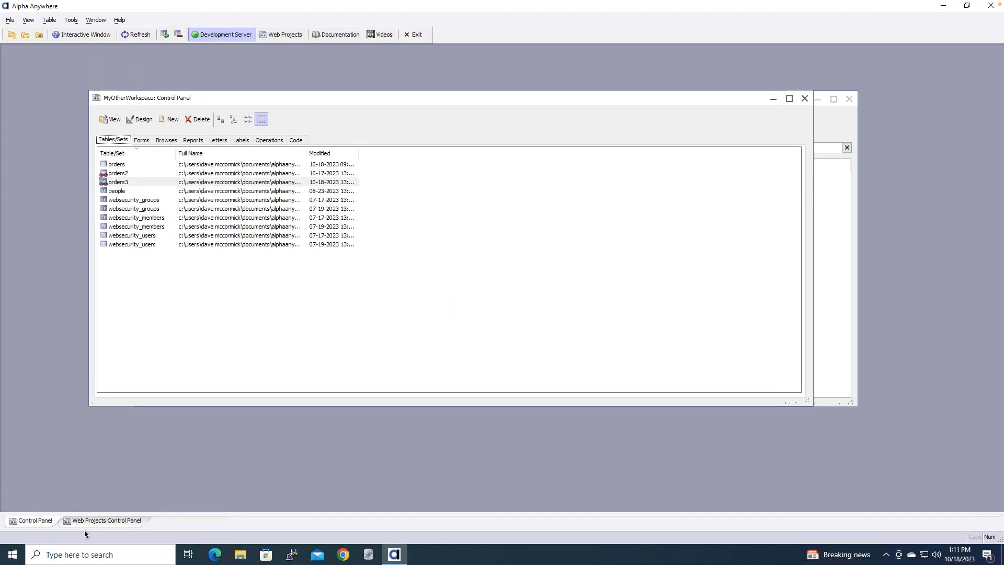
Step: Create a new report in the web project from a SQL data source, starting from a blank layout-table report
click(111, 520)
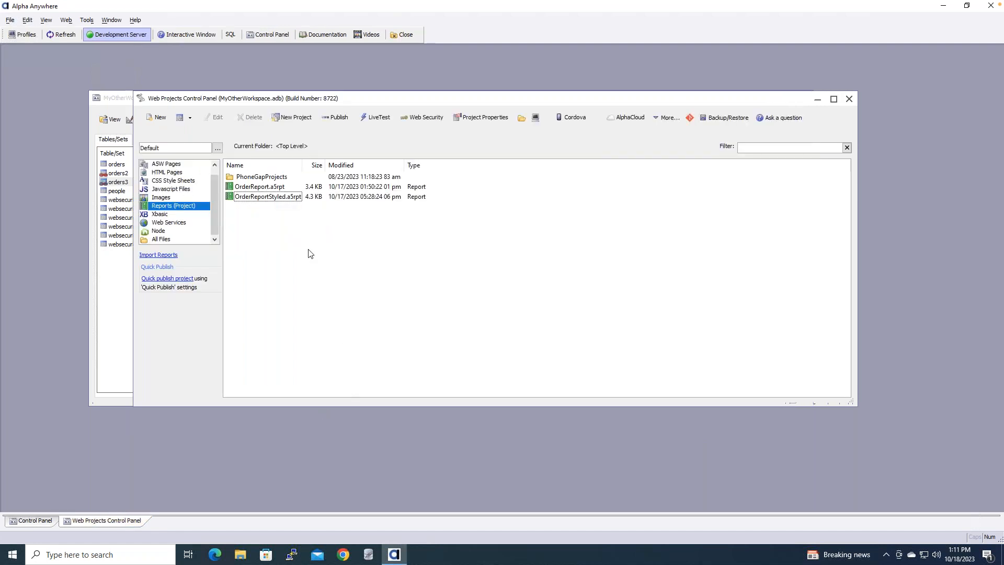
right_click(285, 257)
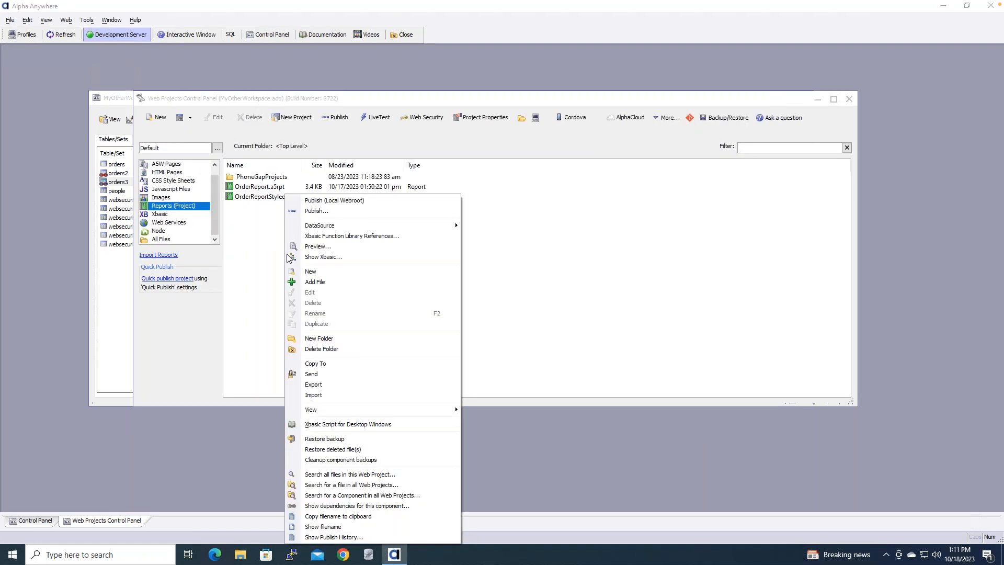
click(337, 272)
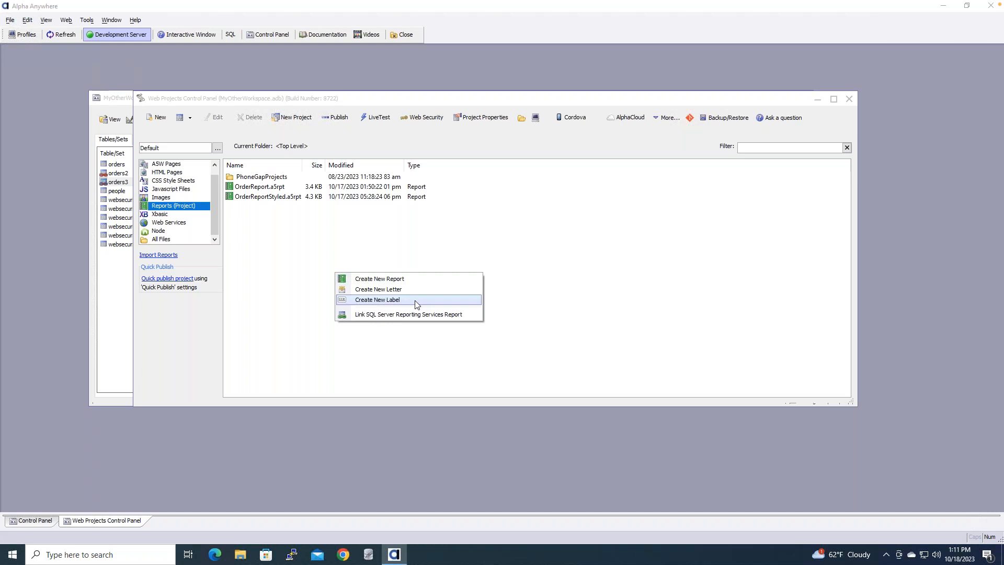
click(377, 280)
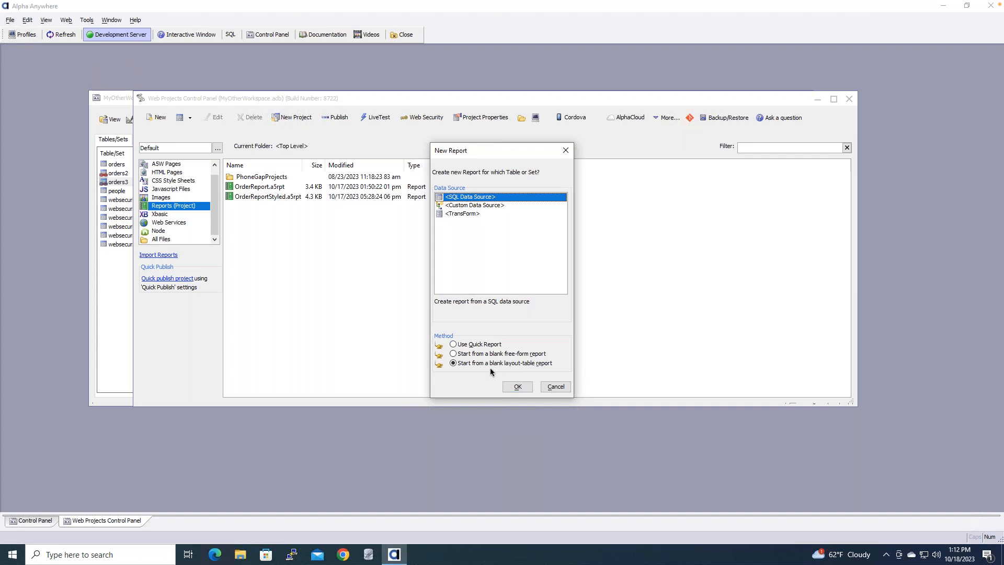
click(518, 387)
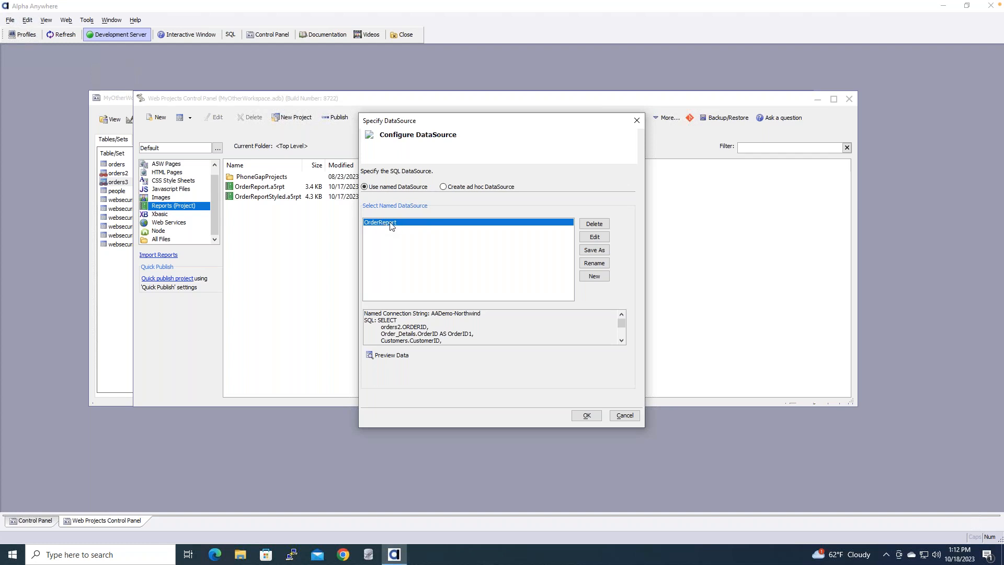
Step: Open the named data source OrderReport for editing, review its query's tables and selected columns, and finish without changes
click(444, 188)
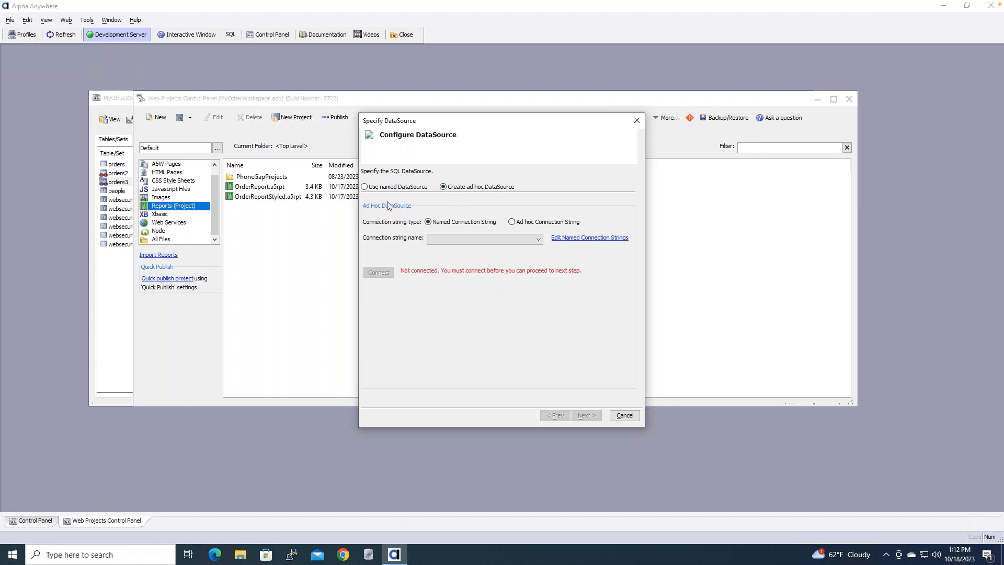
click(371, 188)
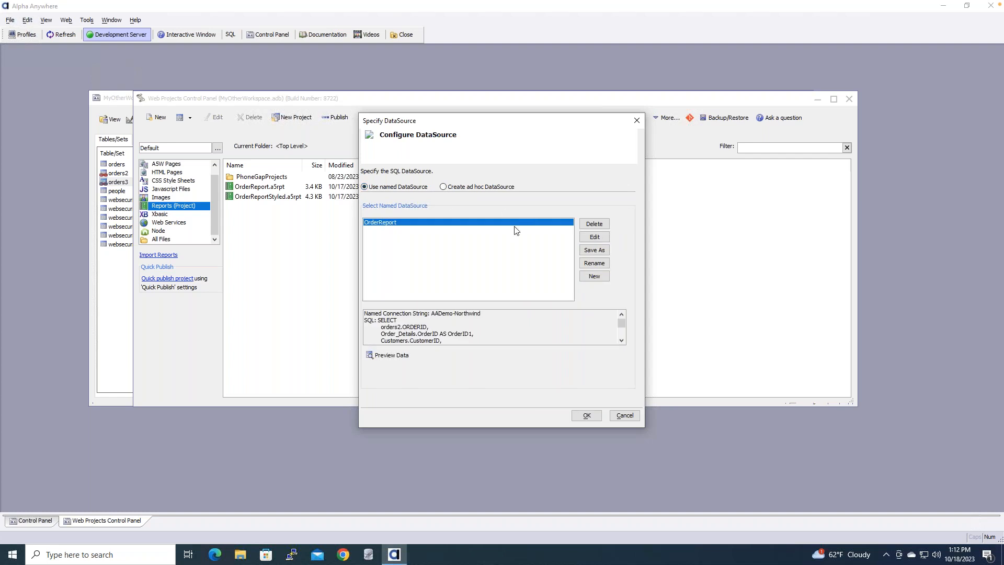
click(594, 237)
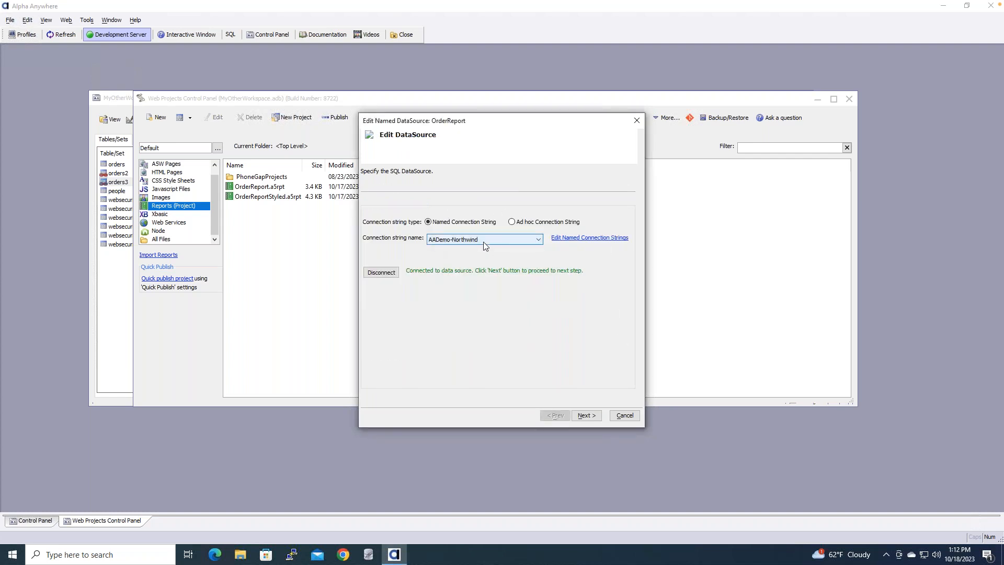
click(584, 415)
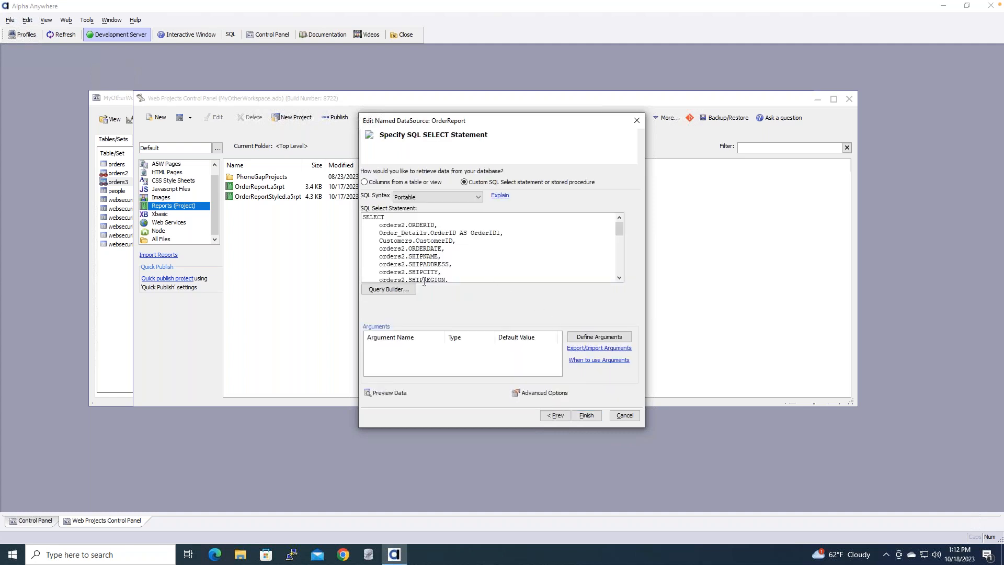
click(396, 290)
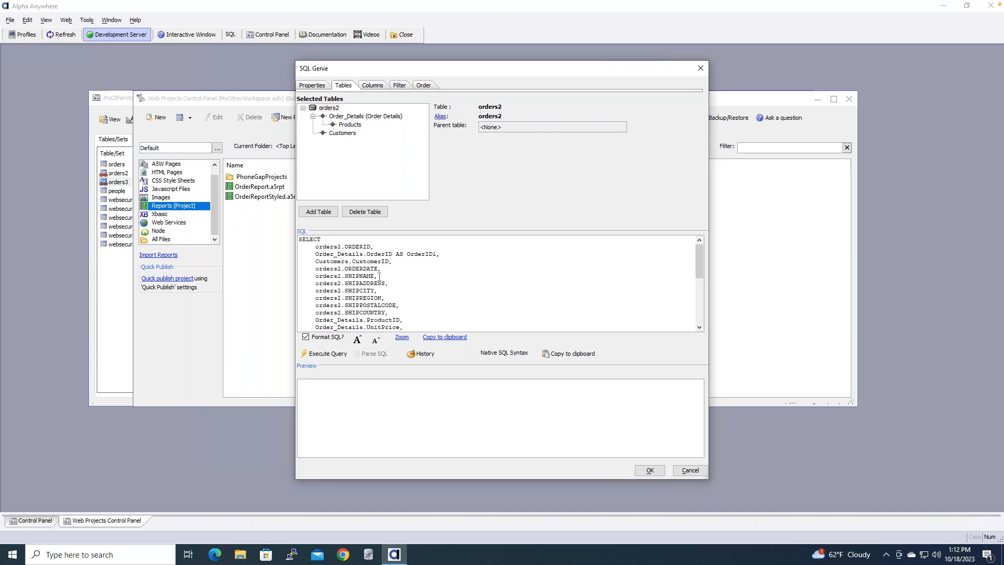
click(377, 84)
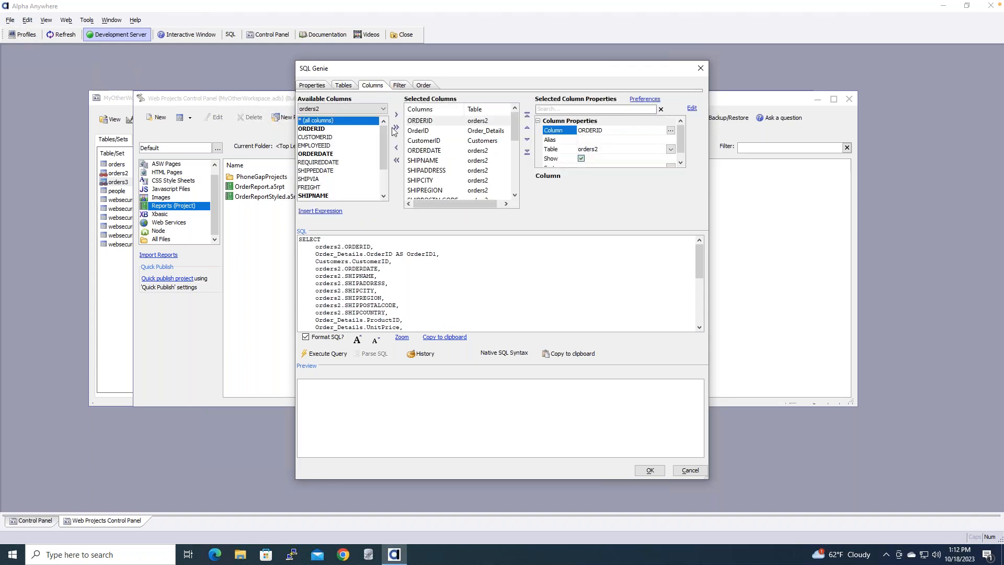
mouse_move(514, 128)
mouse_down()
mouse_move(512, 155)
mouse_move(512, 113)
mouse_up()
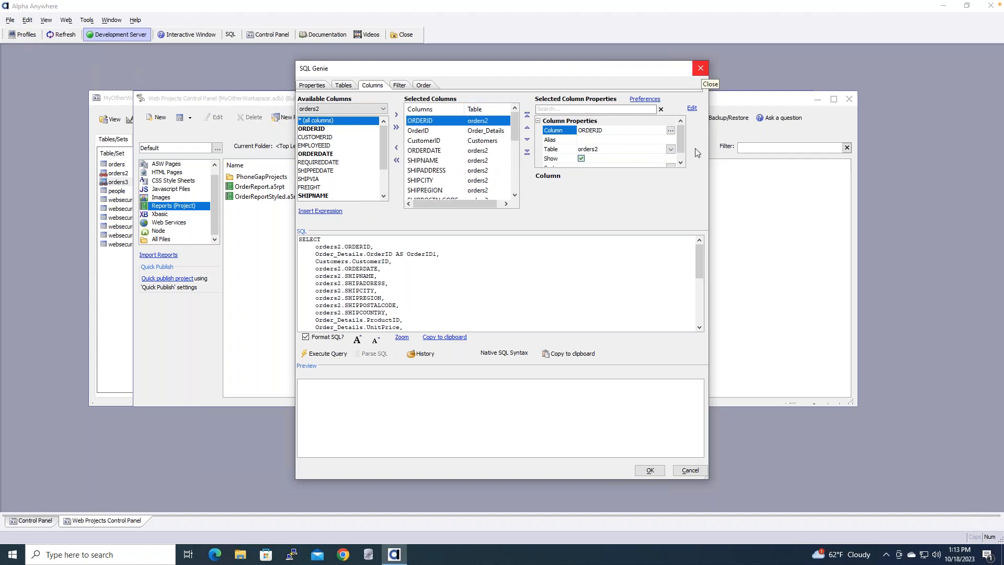
click(650, 470)
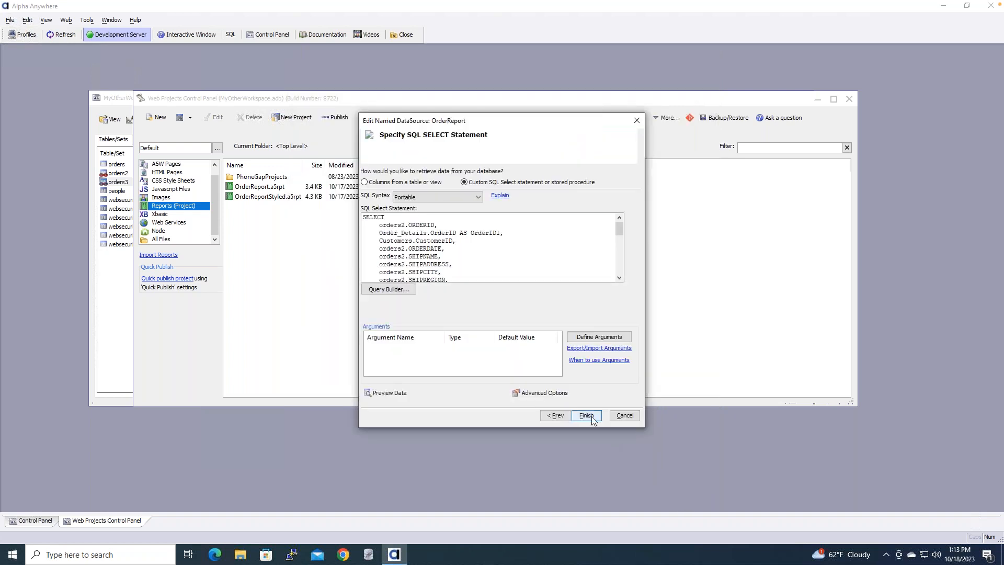
click(591, 418)
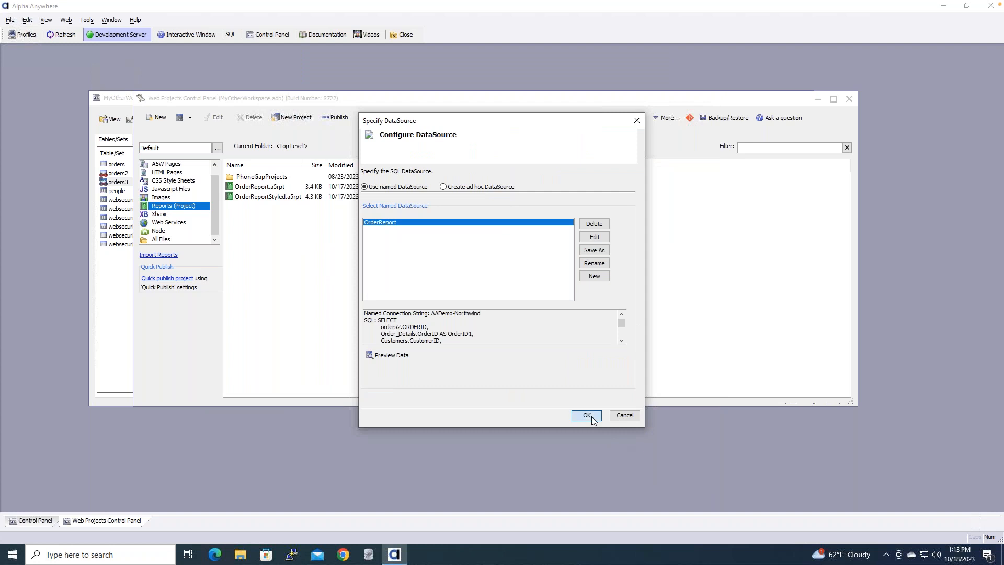
Step: Use OrderReport as the report's data source and accept the design-time maximum number of records to retrieve
click(587, 416)
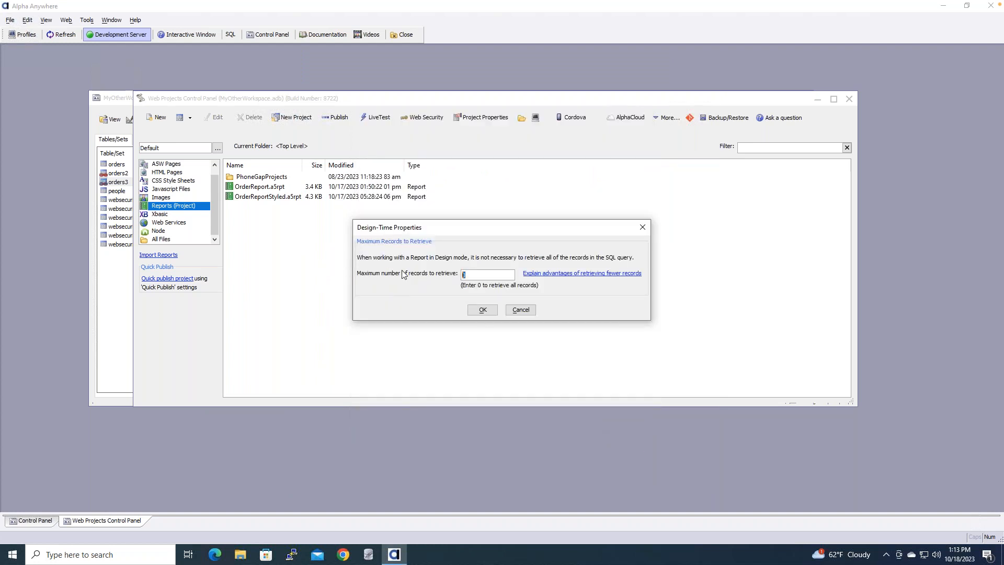
click(478, 275)
click(482, 310)
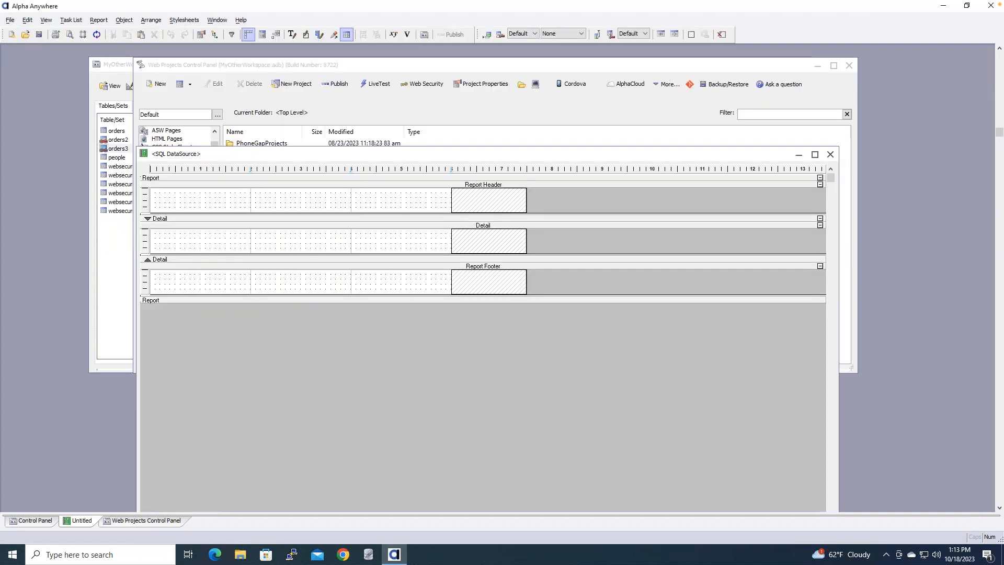
Step: Move the report design window higher in the workspace and select the first cell of the Report Header
drag(441, 154, 458, 112)
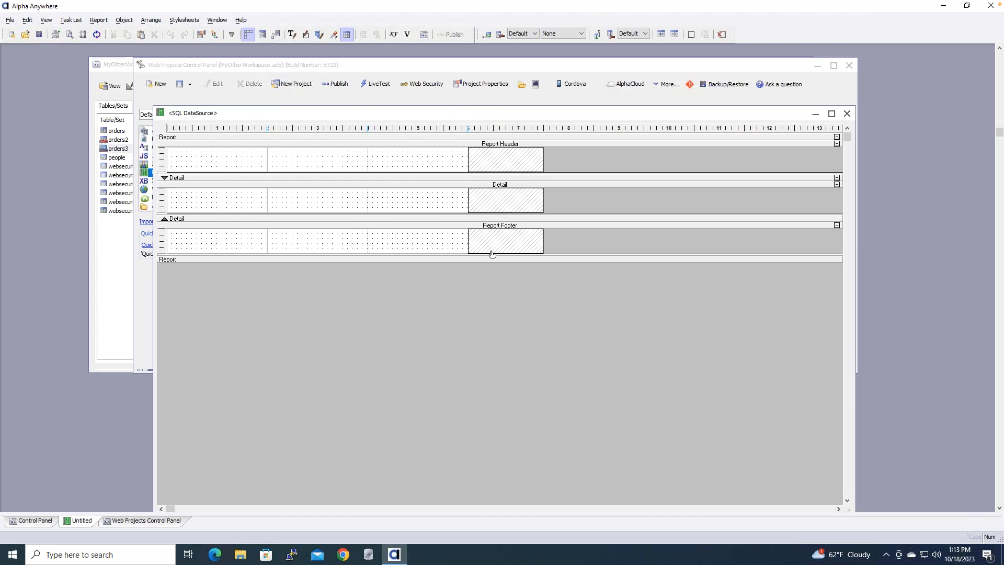
click(206, 166)
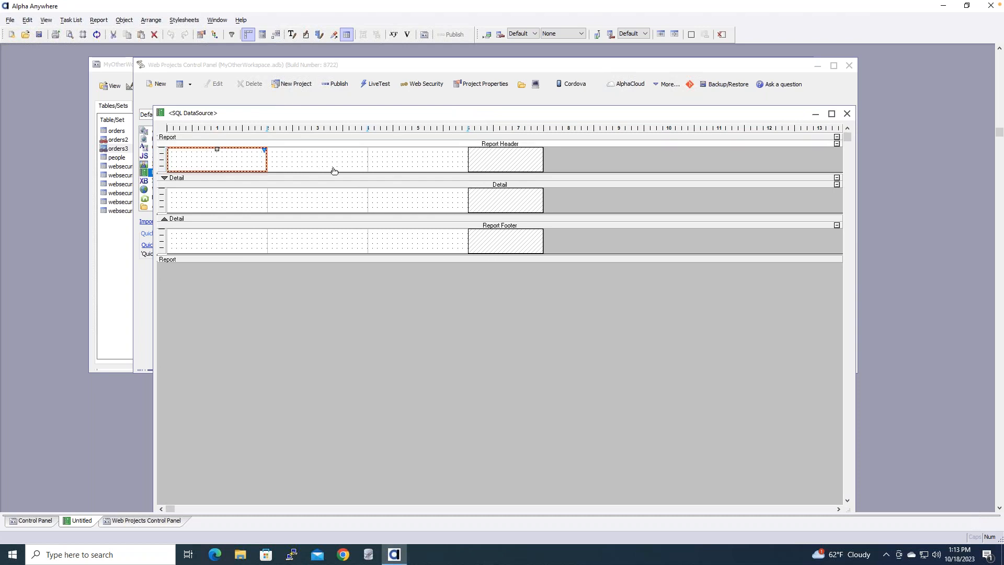
click(194, 137)
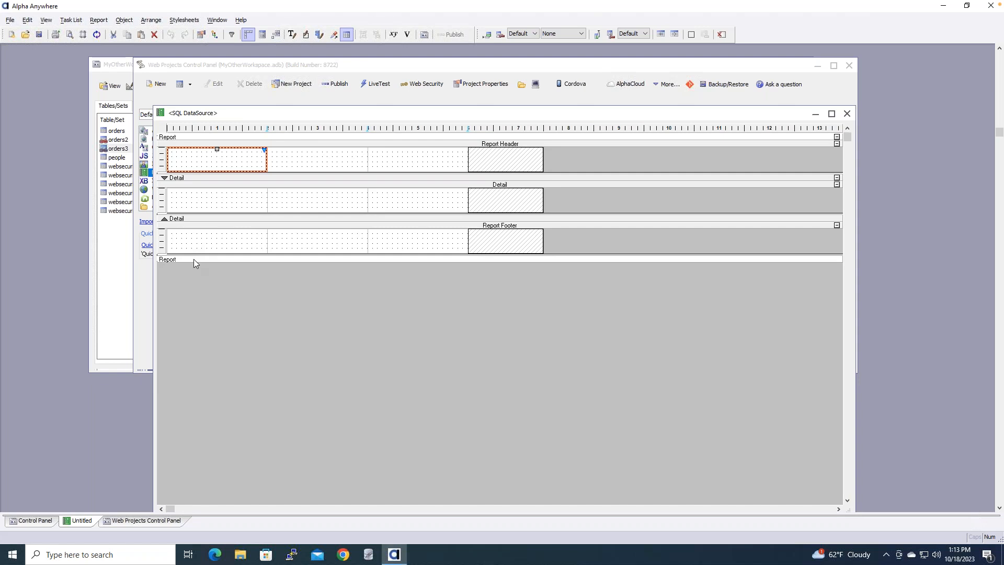
click(212, 178)
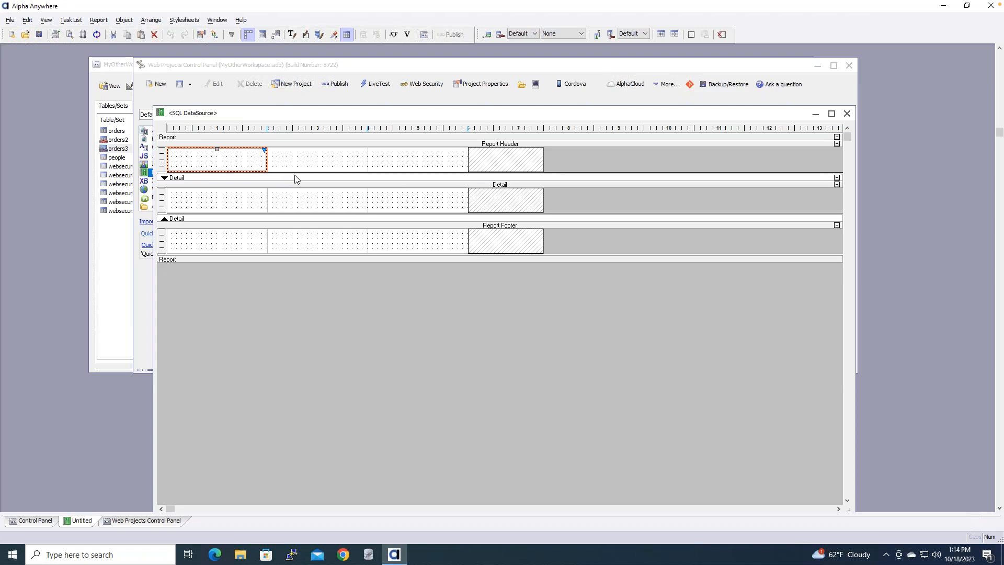
Step: Insert a group around the report's Detail section that breaks on change in Orderid, keeping the order-on-break ascending setting
right_click(325, 181)
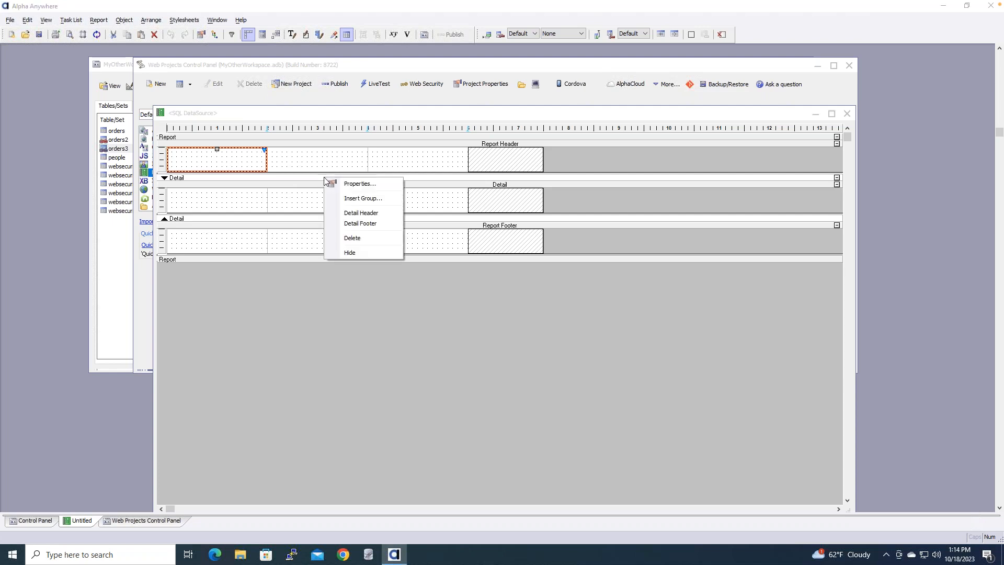
click(364, 200)
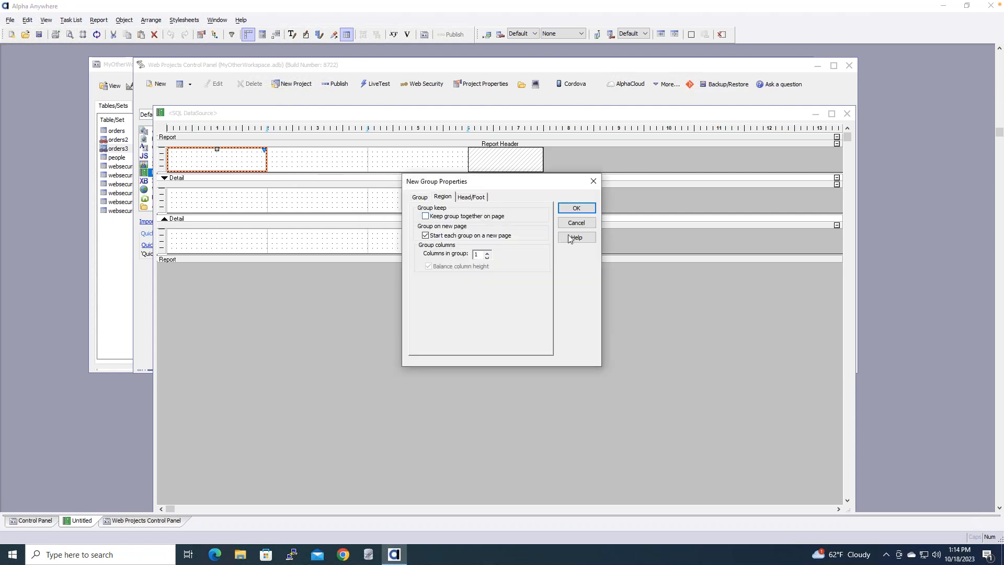
click(424, 198)
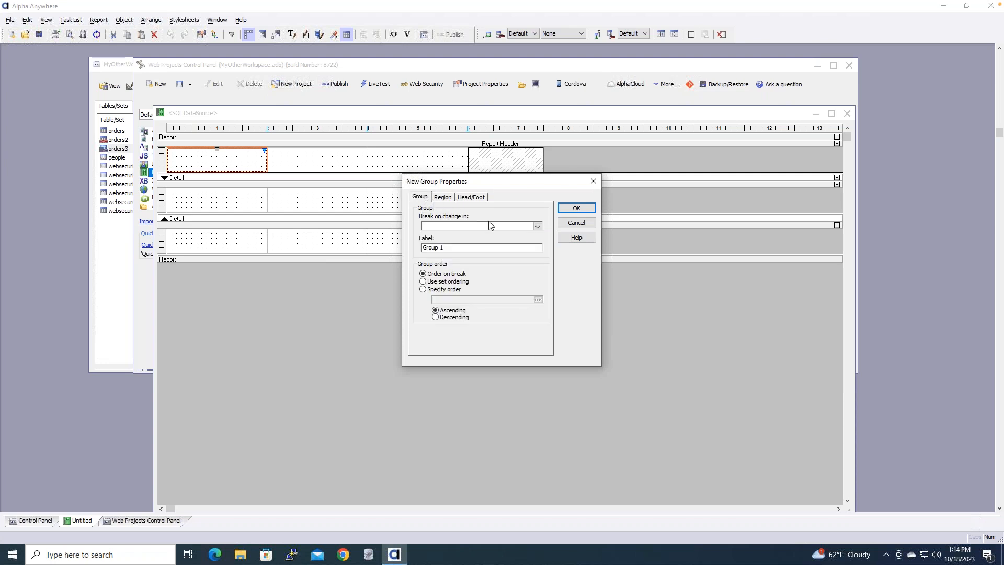
click(538, 227)
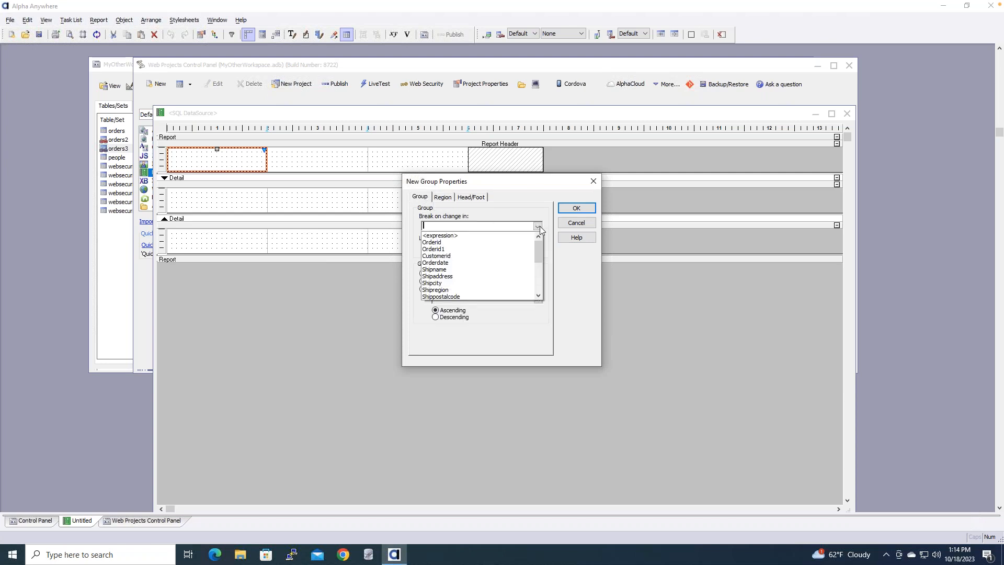
click(489, 242)
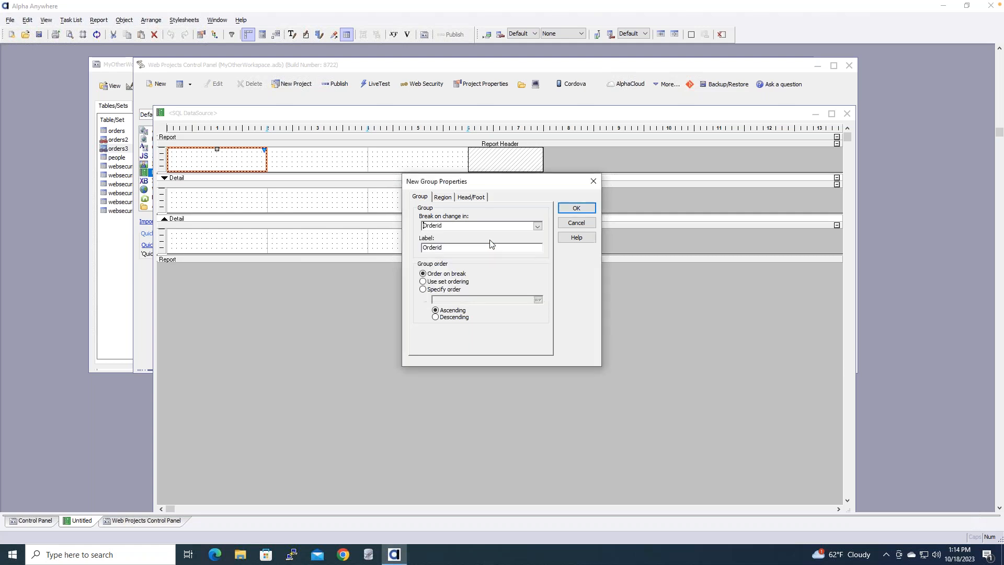
click(573, 208)
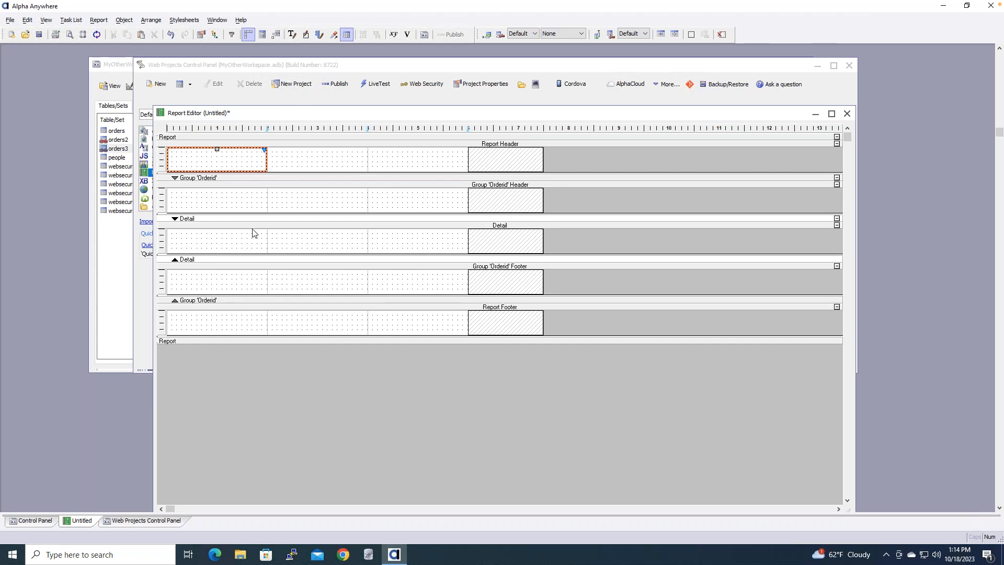
Step: Set the first cell of the Orderid group header to display the orderid field
click(219, 204)
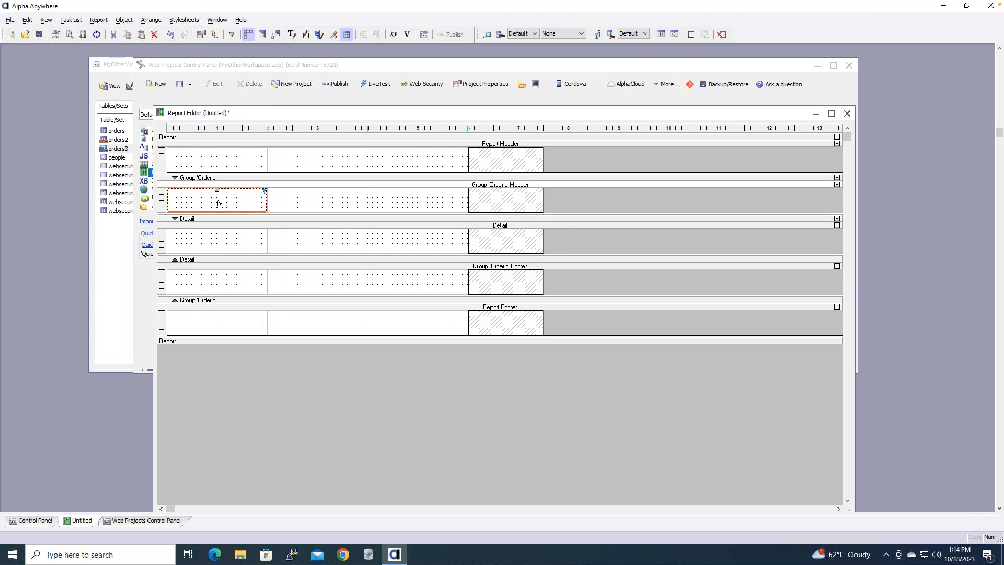
double_click(219, 204)
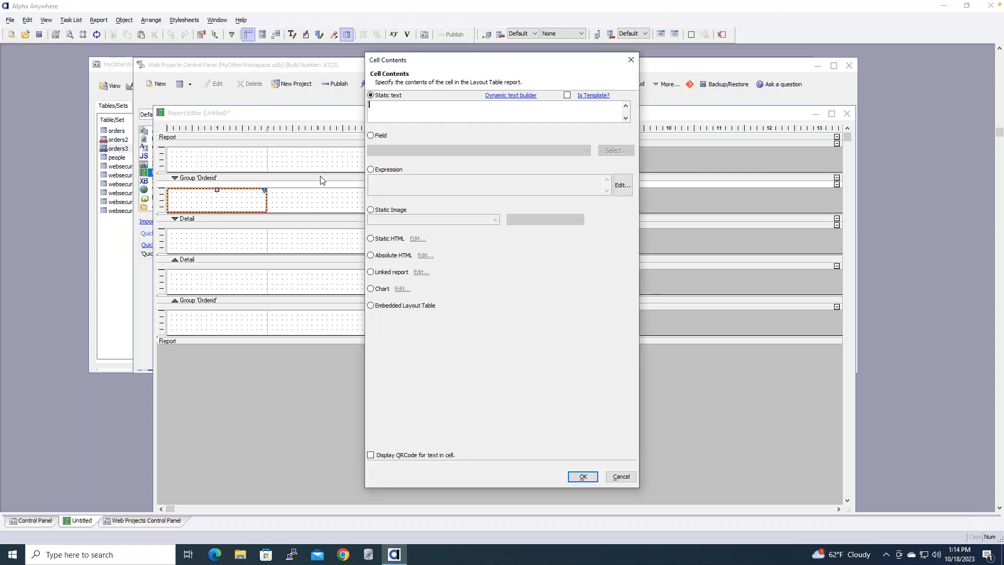
click(371, 136)
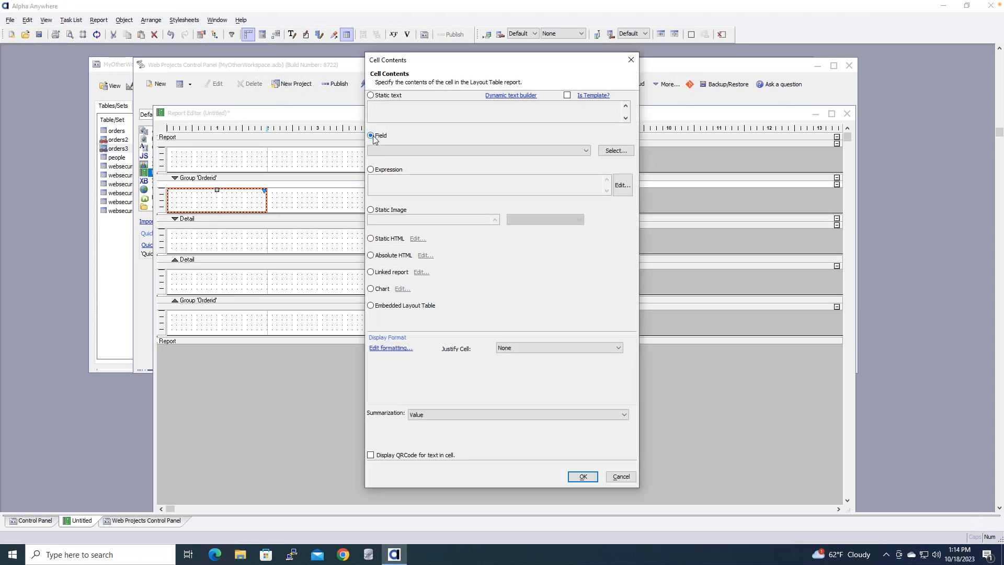
click(586, 151)
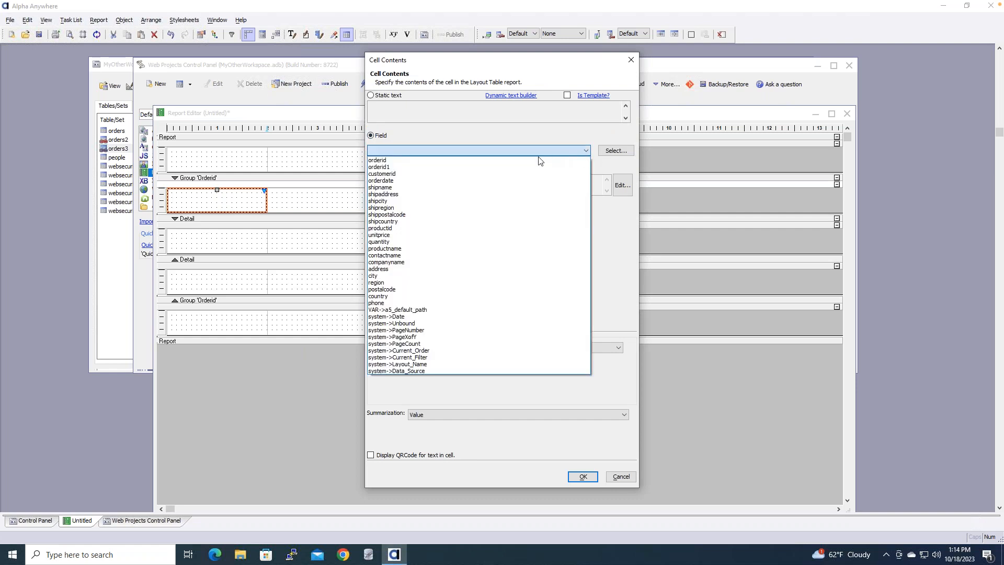
click(492, 160)
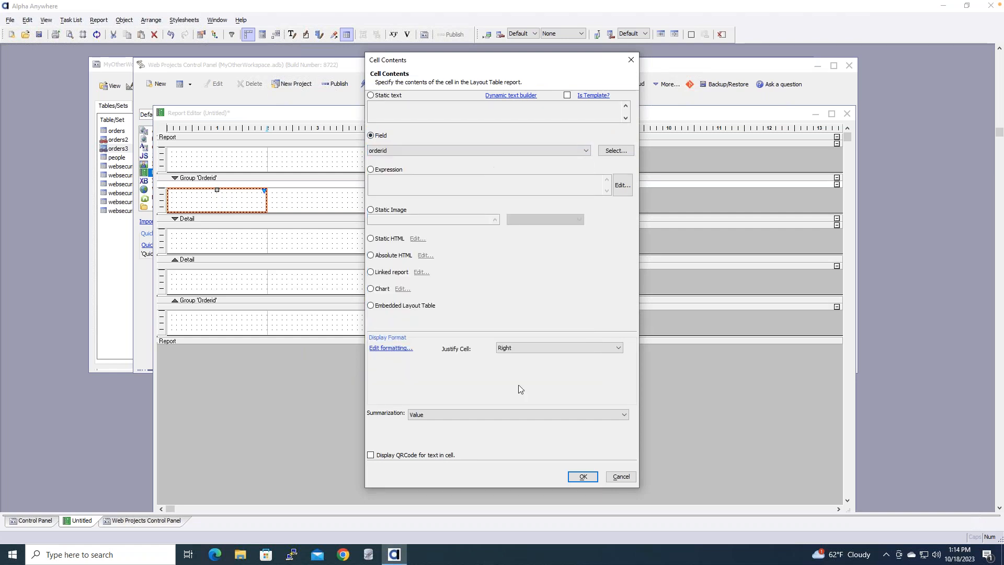
click(584, 475)
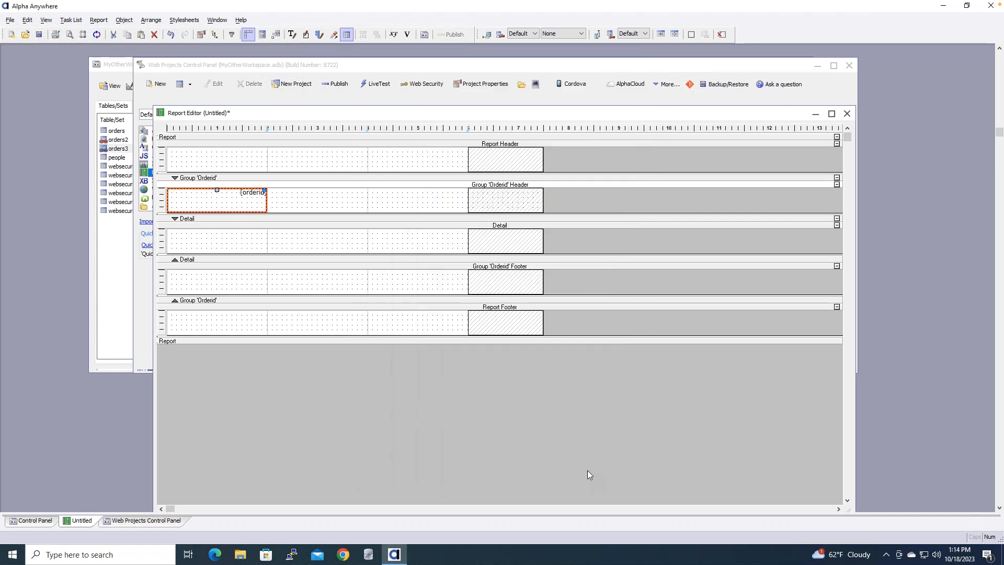
Step: Set the second cell of the Orderid group header to display the contactname field
click(328, 243)
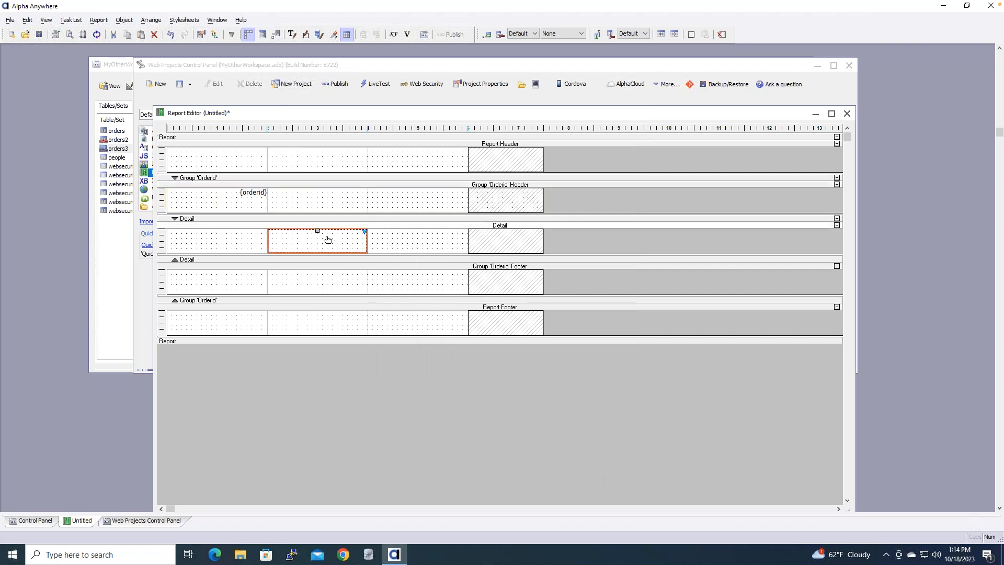
click(310, 204)
double_click(310, 204)
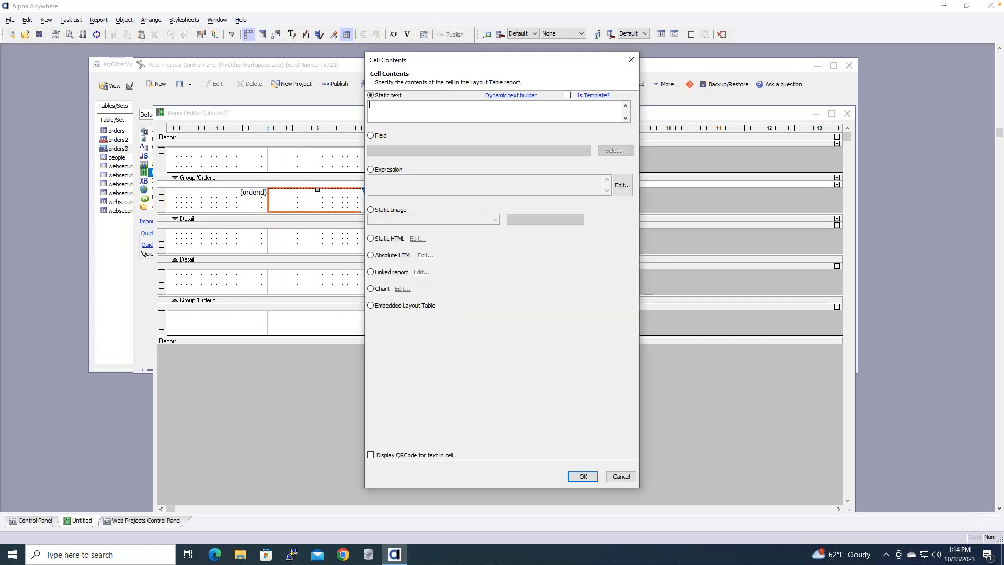
click(370, 135)
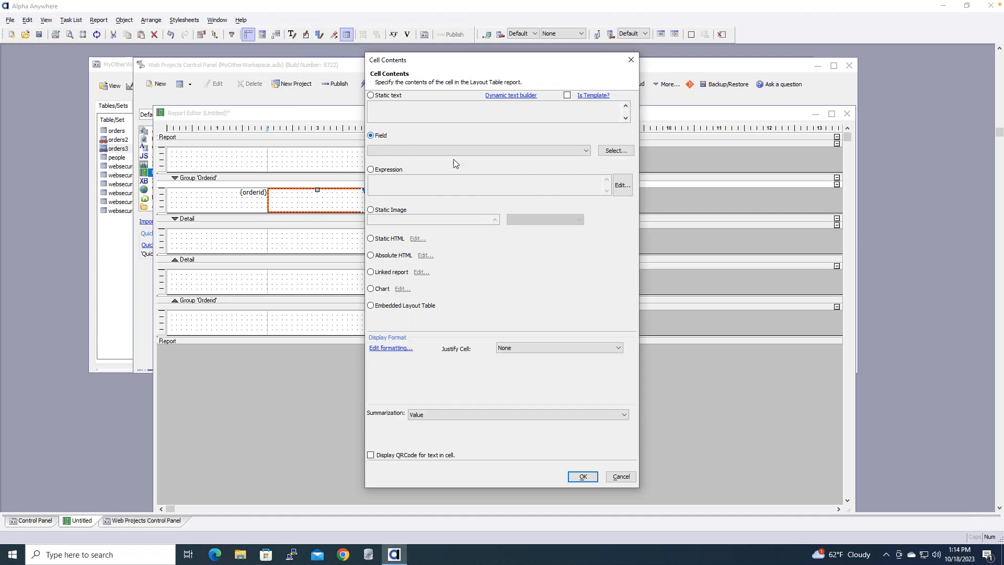
click(585, 151)
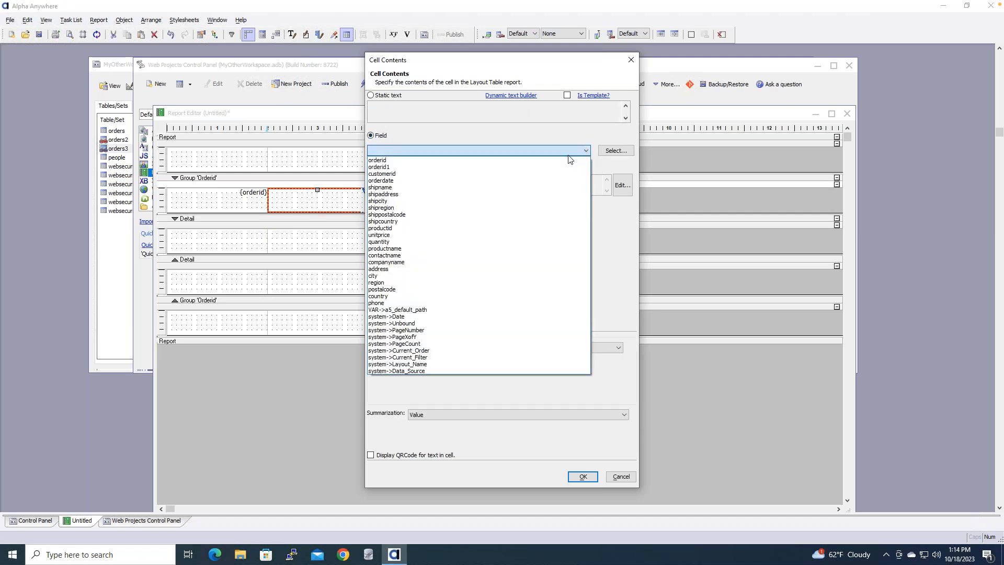
click(426, 256)
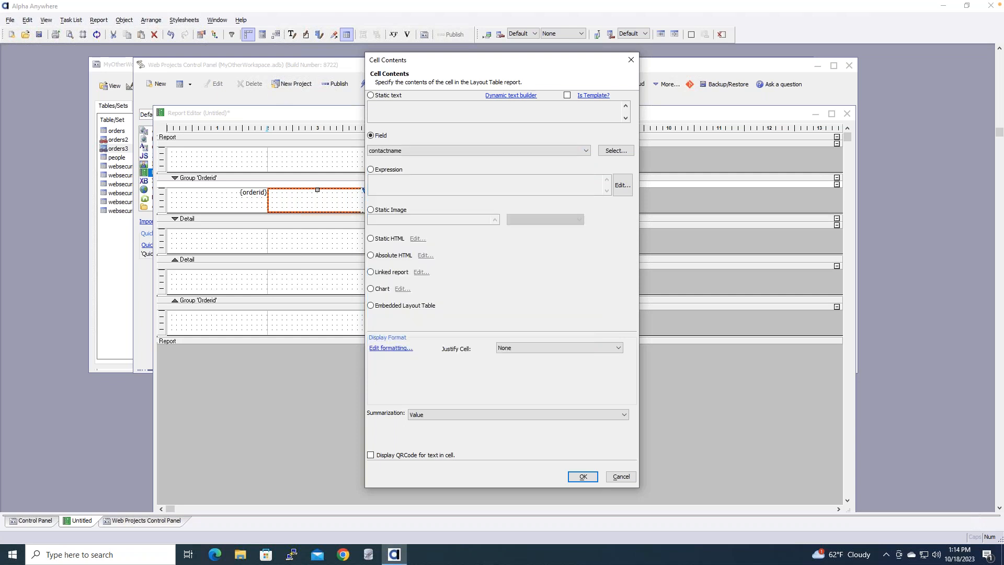
click(584, 477)
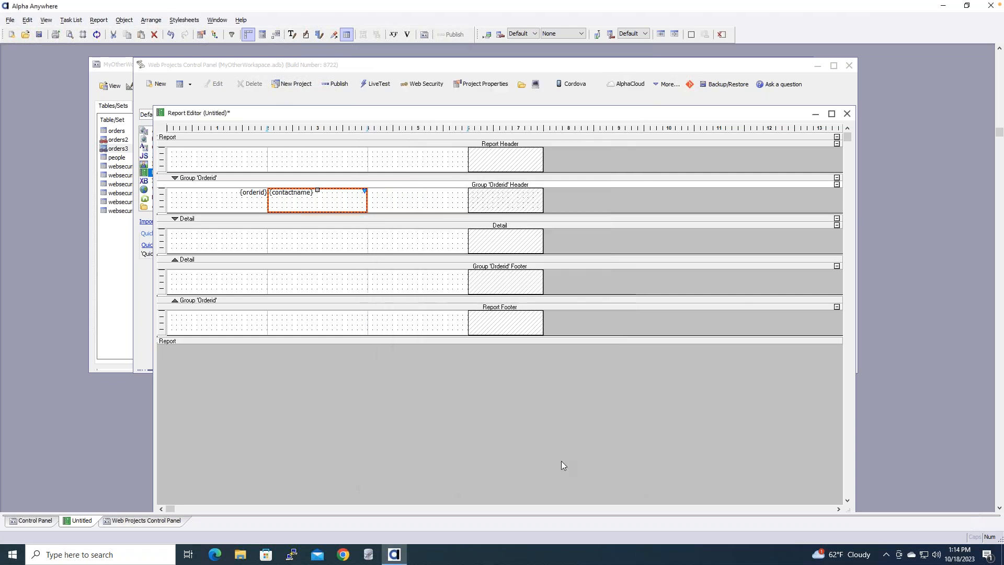
Step: Set the third cell of the Orderid group header to display the orderdate field
double_click(439, 205)
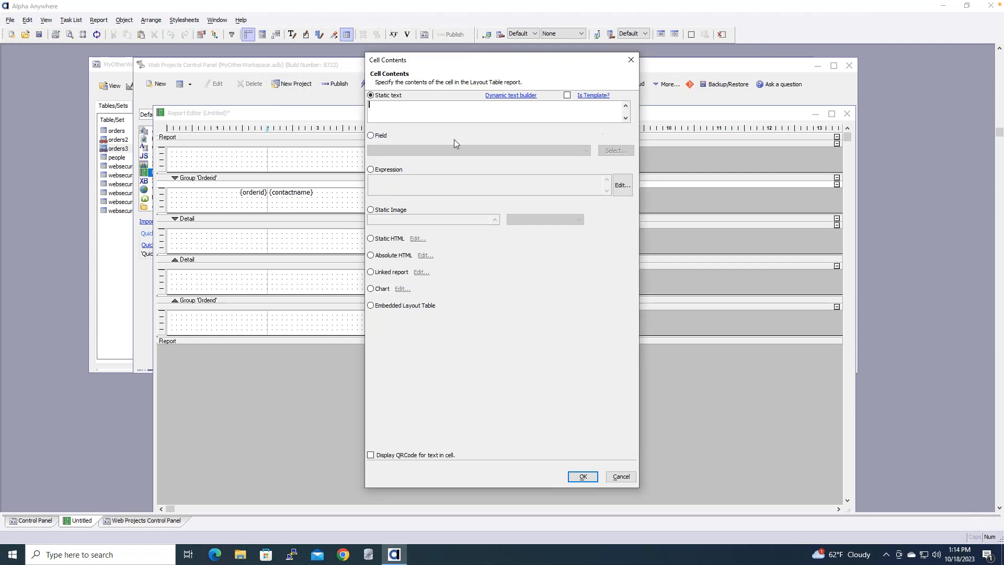
click(371, 135)
click(586, 151)
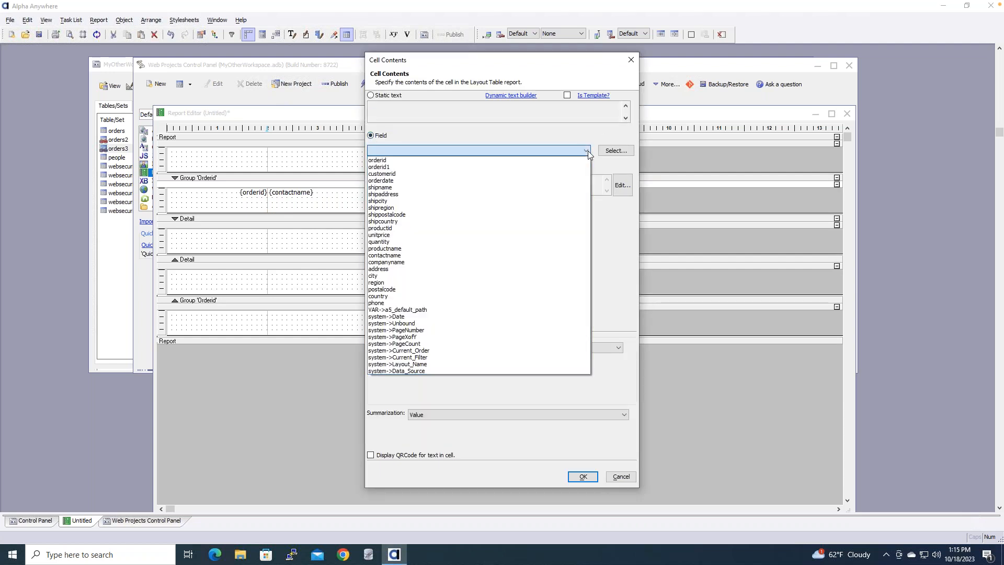
click(471, 181)
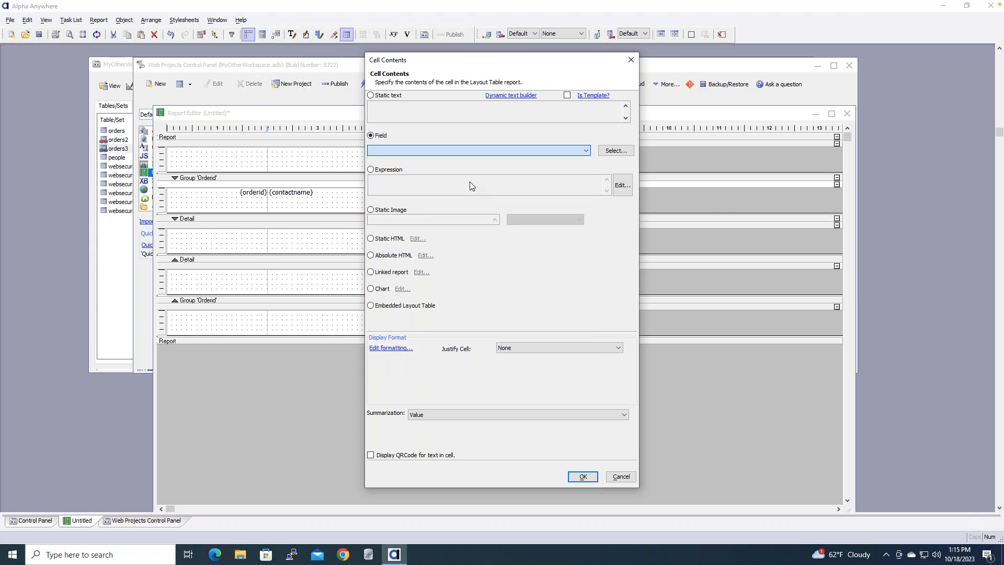
click(580, 477)
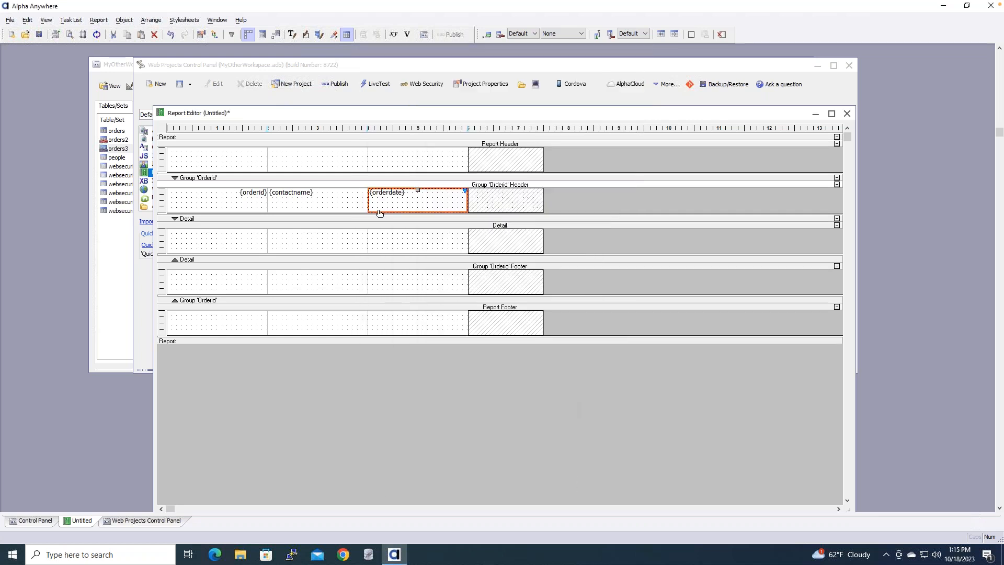
Step: Set the second cell of the Detail section to display the productname field
click(338, 241)
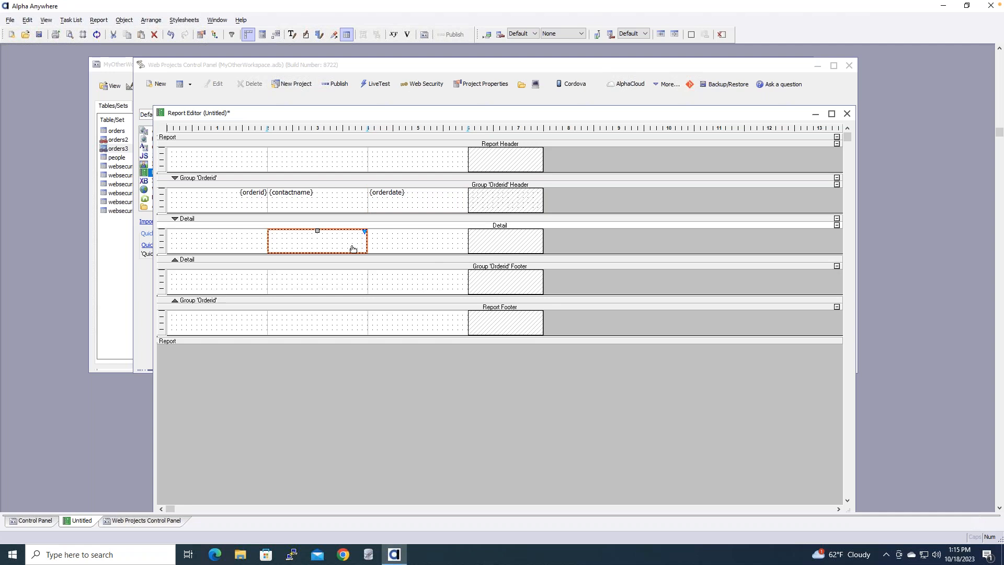
double_click(345, 246)
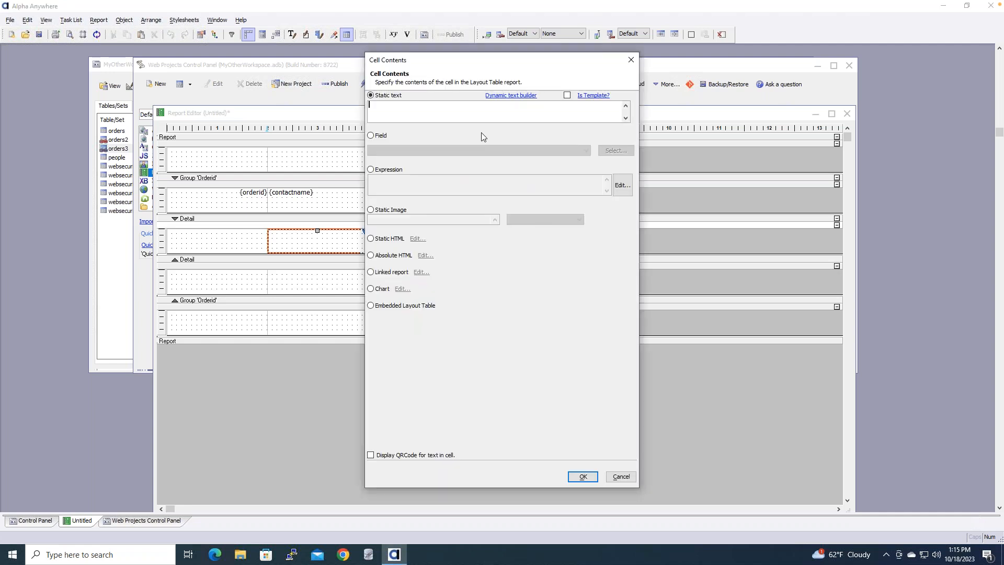
click(372, 137)
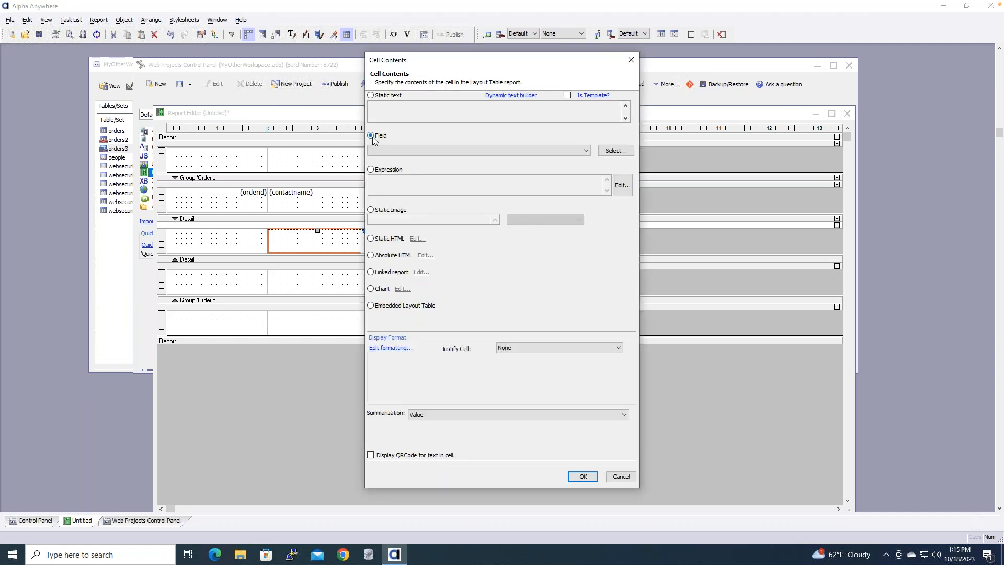
click(588, 152)
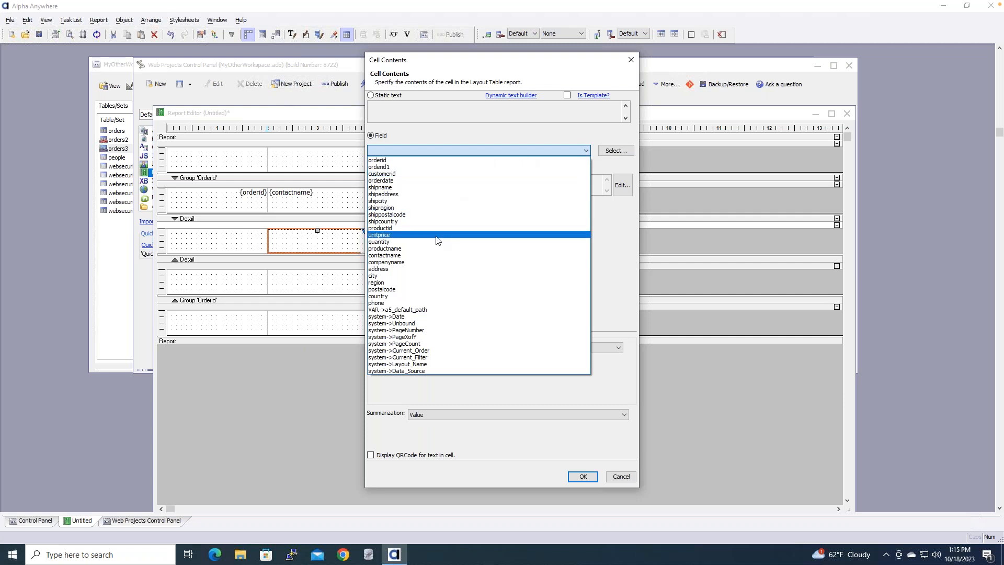
click(438, 248)
click(582, 477)
Step: Set the third cell of the Detail section to display the quantity field
click(416, 250)
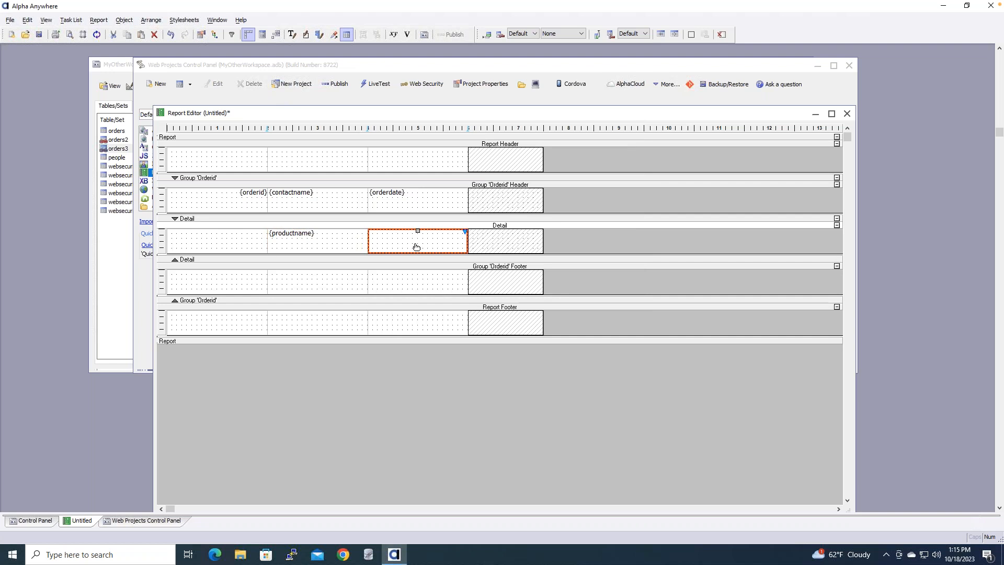
double_click(416, 248)
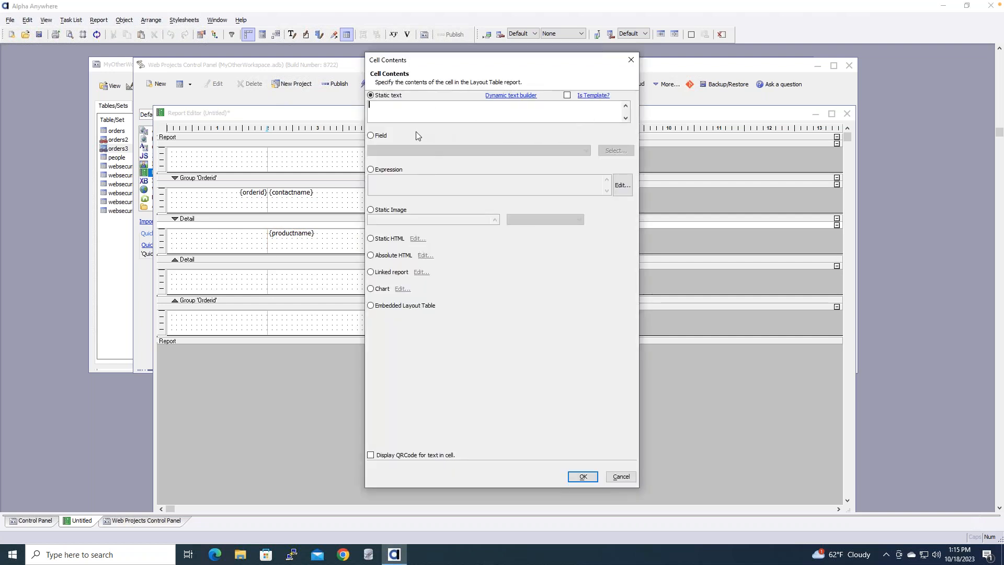
click(371, 136)
click(586, 150)
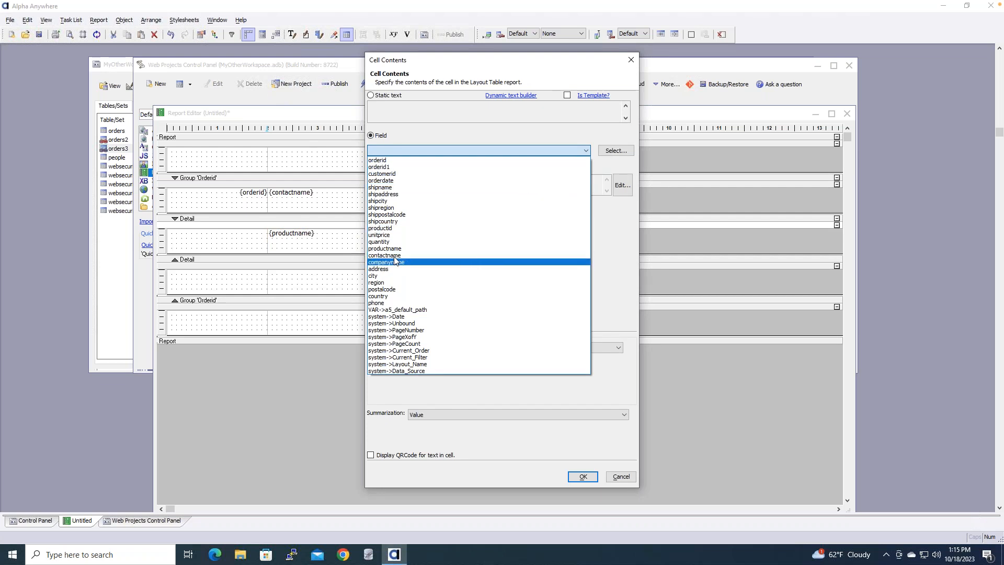
click(386, 241)
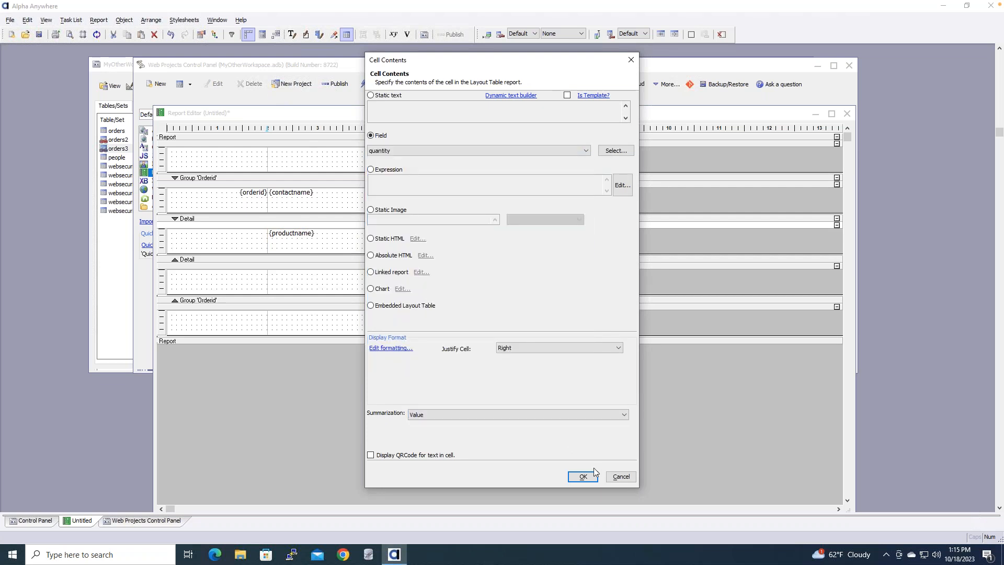
click(584, 477)
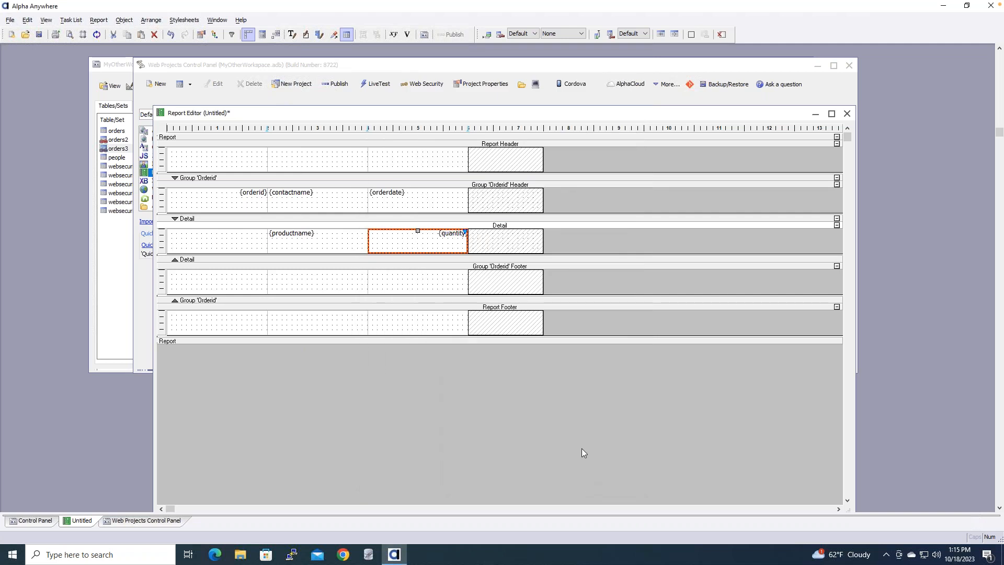
Step: Save the report under the name OrderReport3
click(439, 197)
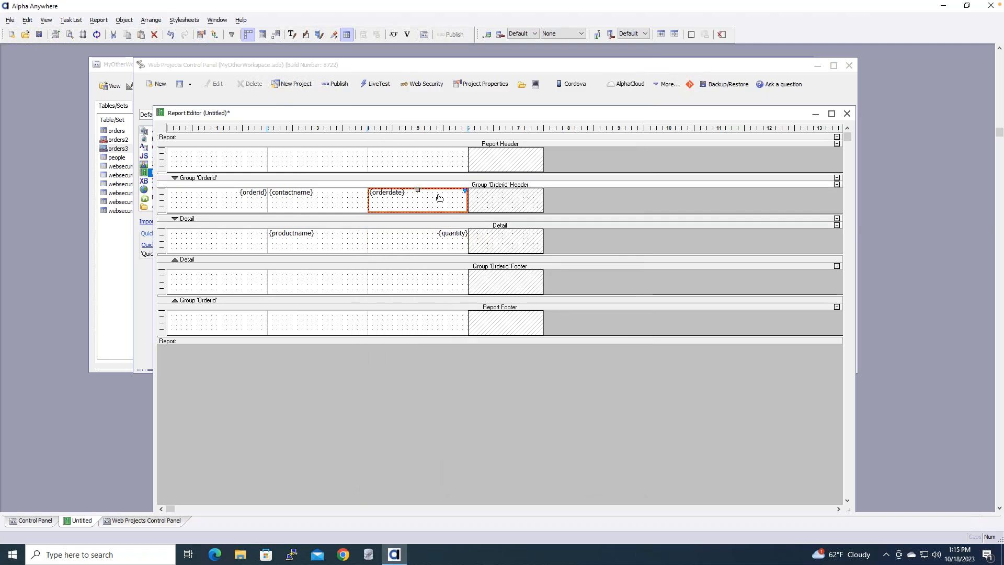
click(40, 34)
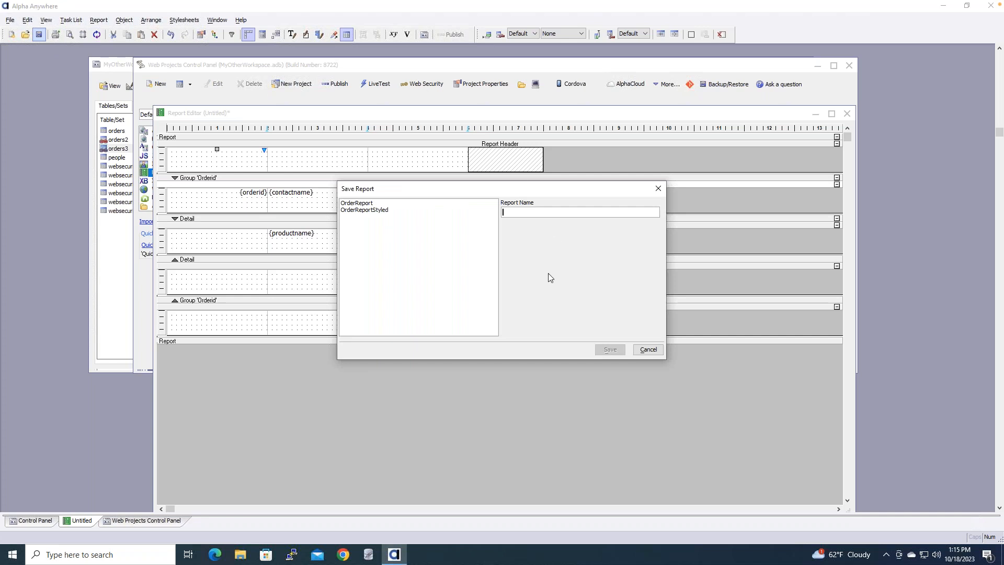
text(Order)
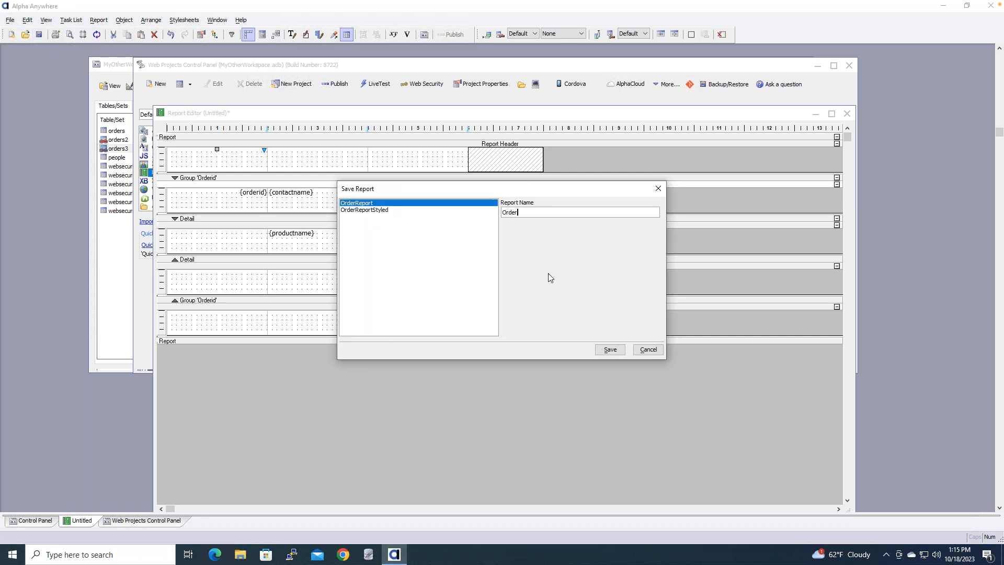
text(Report3)
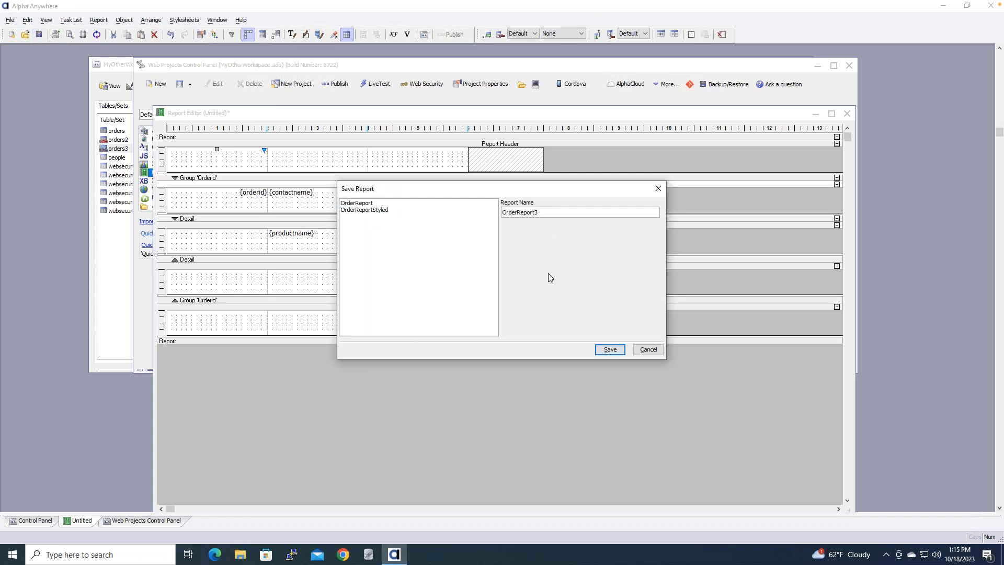
click(610, 349)
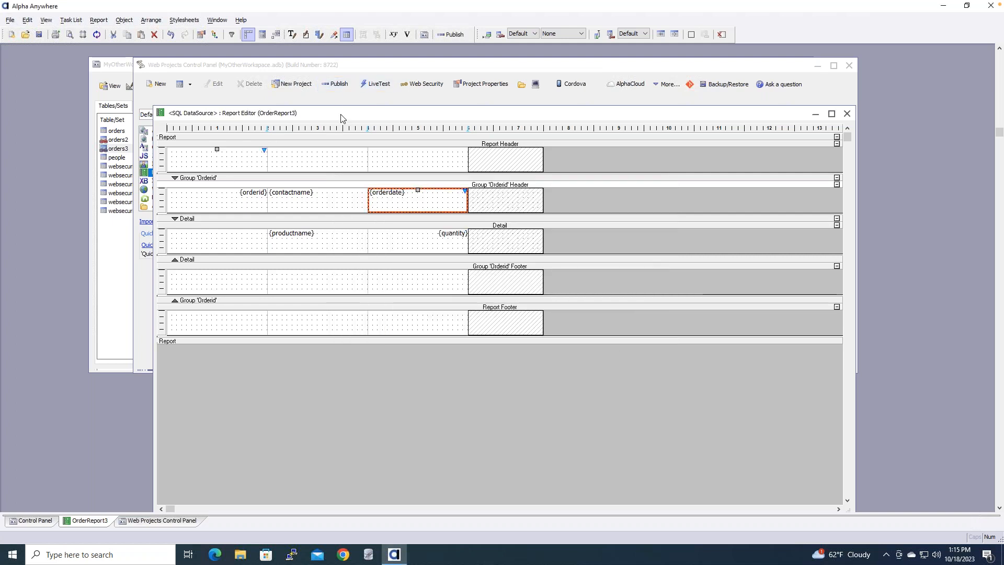
Step: Preview OrderReport3, look through the grouped orders down to the end of the first page, and close the preview
click(70, 35)
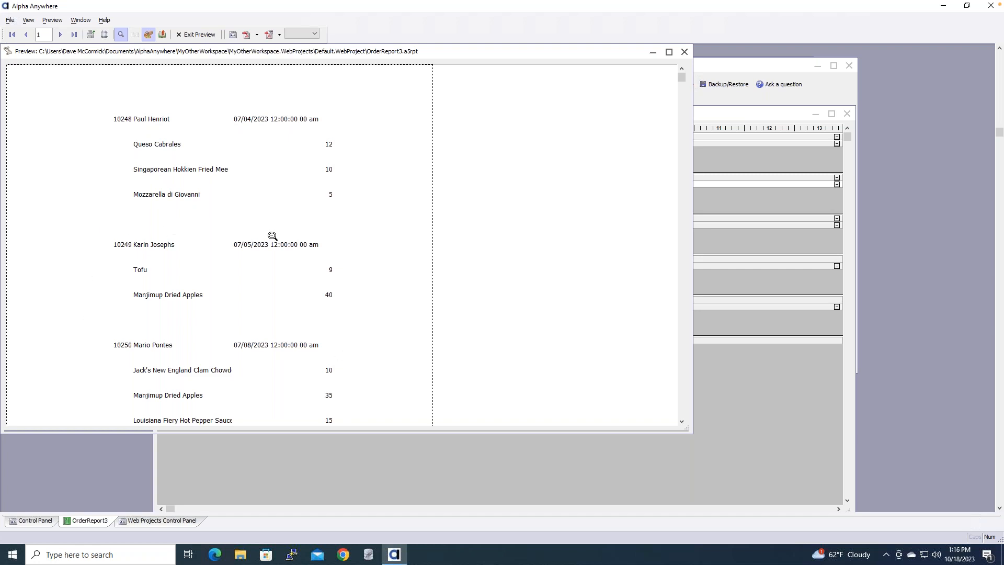
click(682, 420)
drag(683, 419, 683, 418)
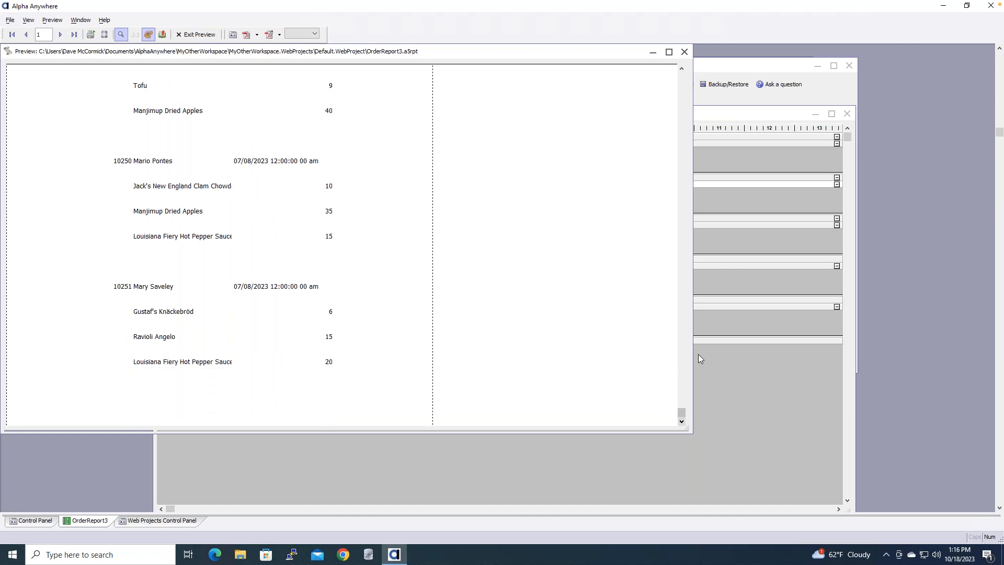
click(685, 53)
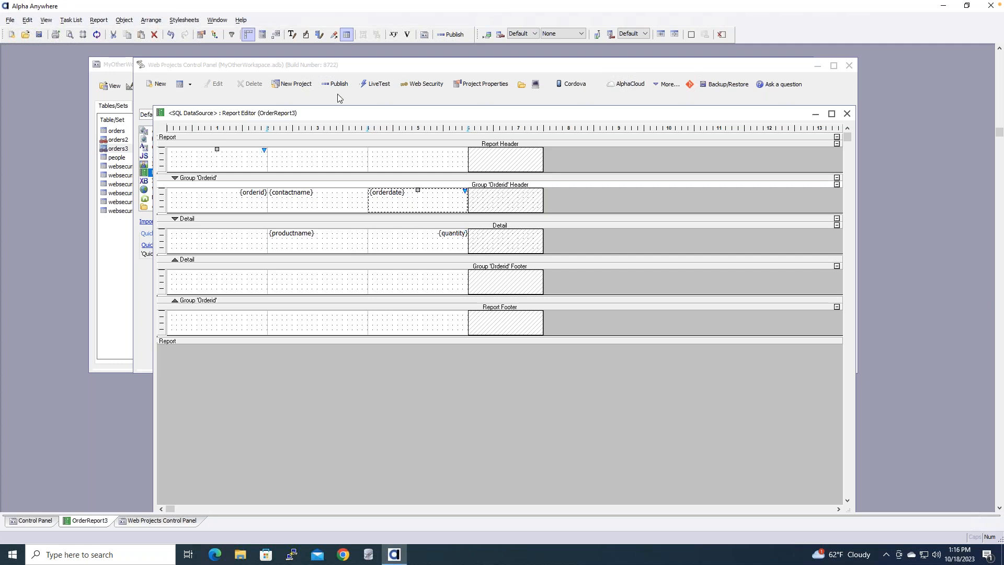
Step: Open the OrderReportStyled report for editing and arrange the OrderReport3 editor beside it for comparison
drag(340, 117, 654, 130)
click(280, 177)
right_click(279, 177)
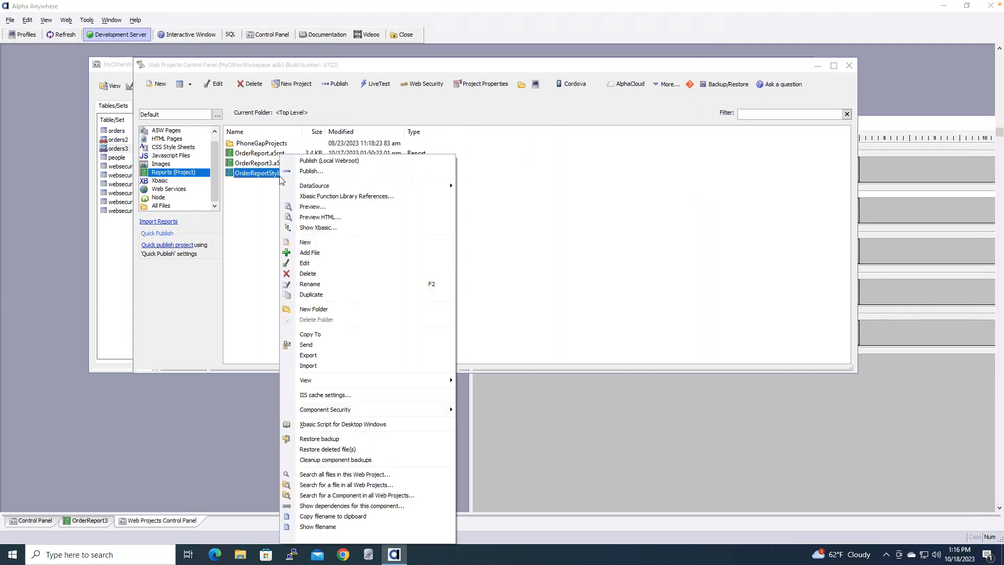
click(377, 264)
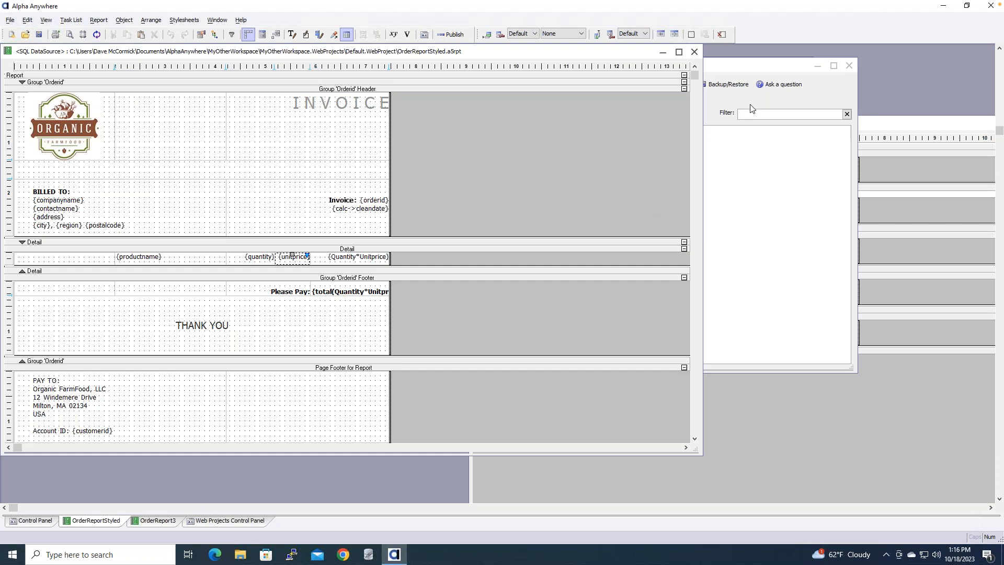
click(756, 404)
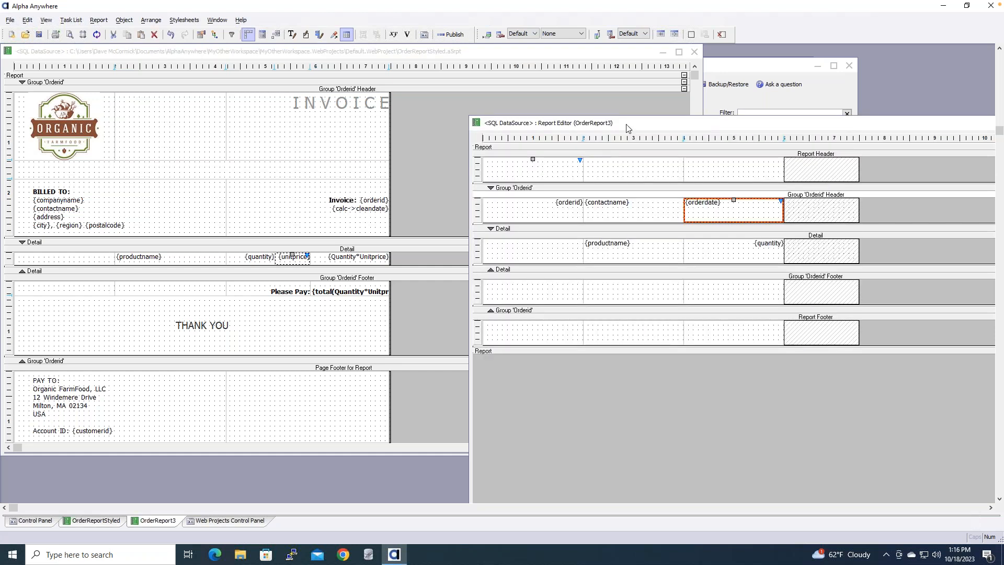
drag(599, 101, 577, 90)
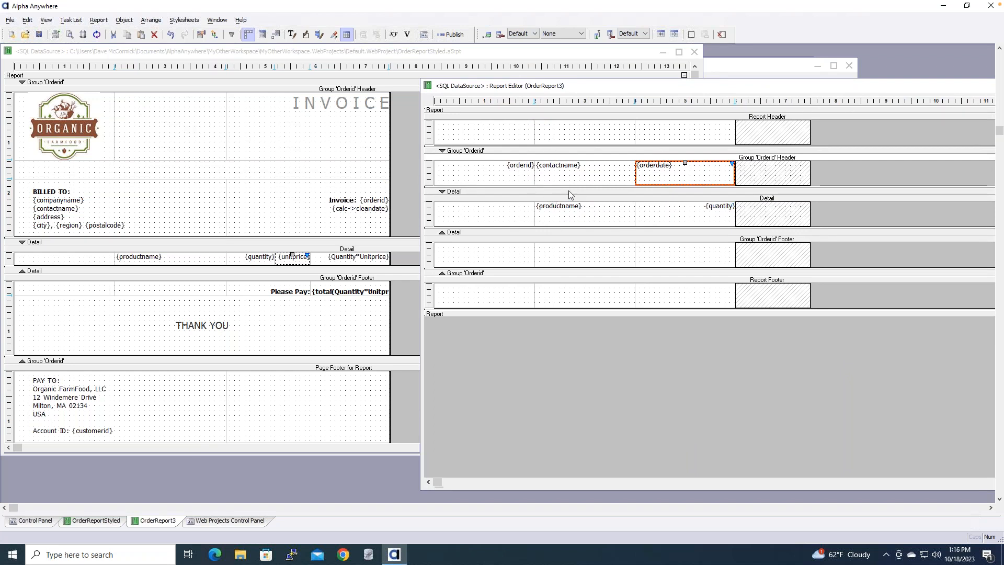
Step: Set the first Report Header cell of OrderReport3 to contain a static image and open its image specification
click(505, 133)
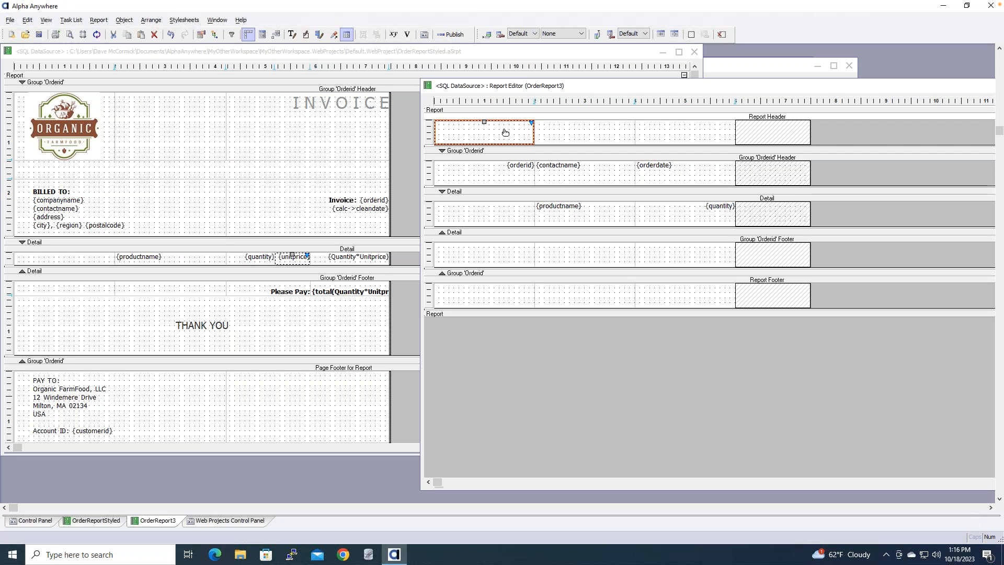
right_click(505, 132)
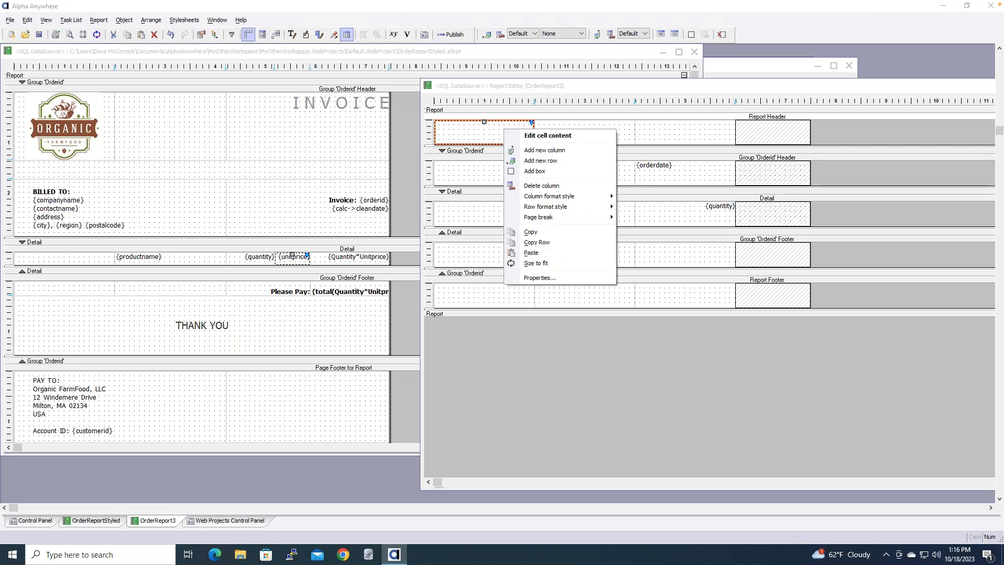
double_click(463, 130)
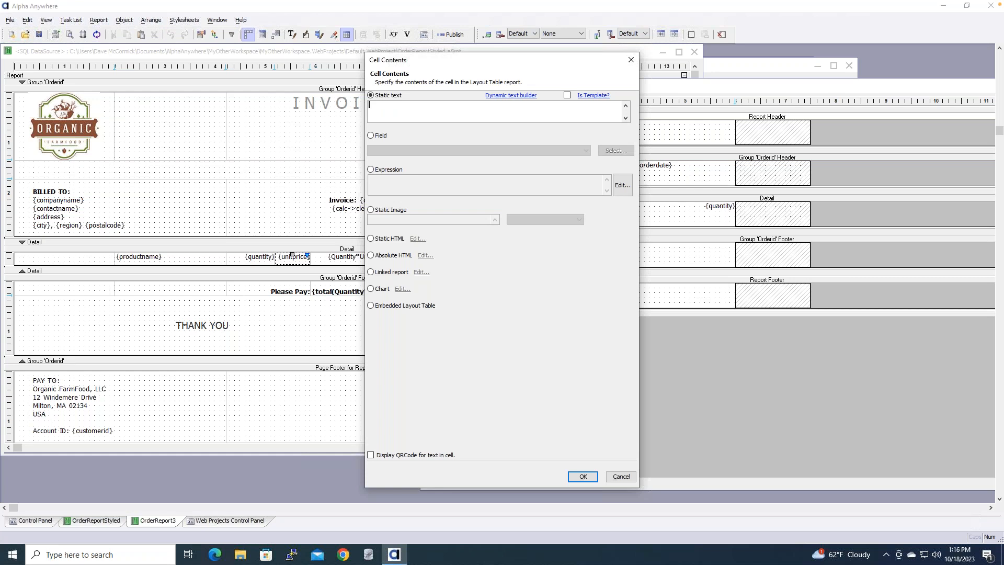
click(371, 209)
click(494, 219)
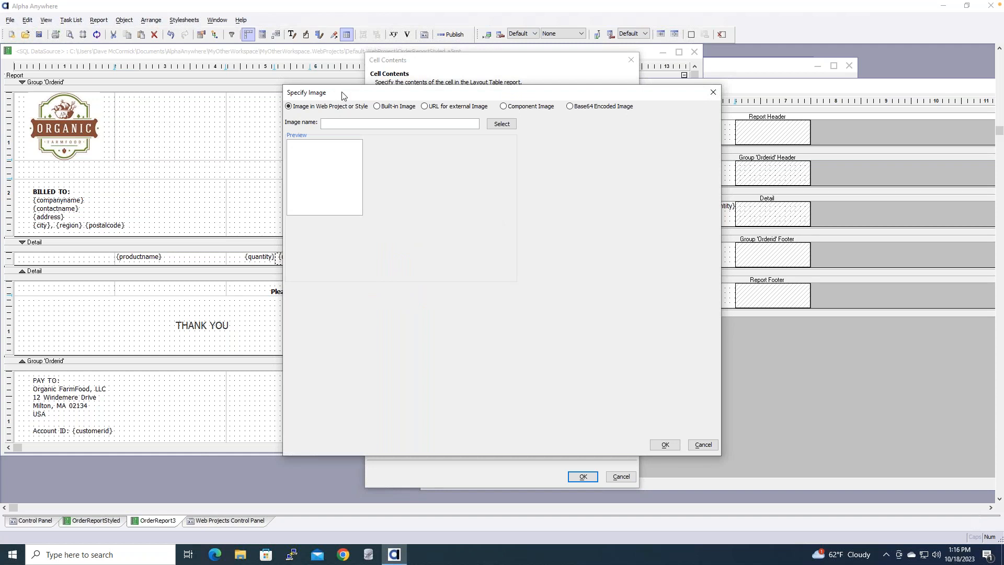
drag(335, 92, 350, 91)
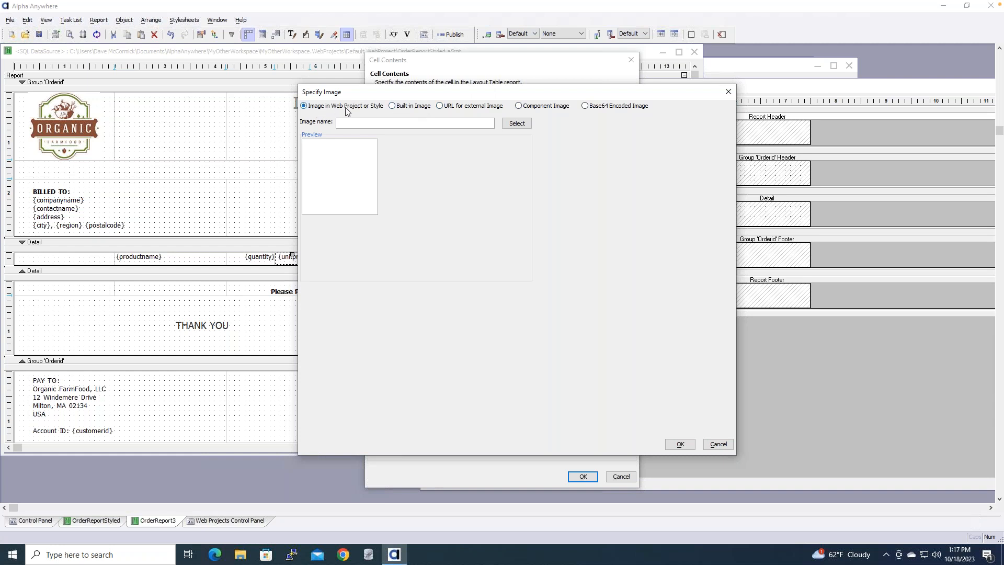
Step: Choose FarmLogo.jpg from the project's images as the cell's static image and apply the cell contents
click(516, 124)
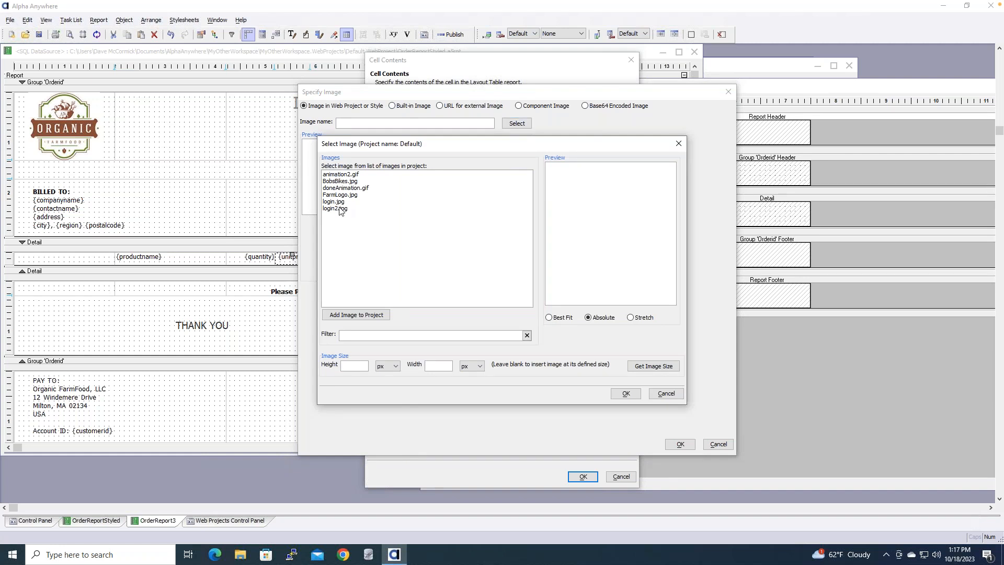
click(344, 188)
click(345, 195)
click(344, 208)
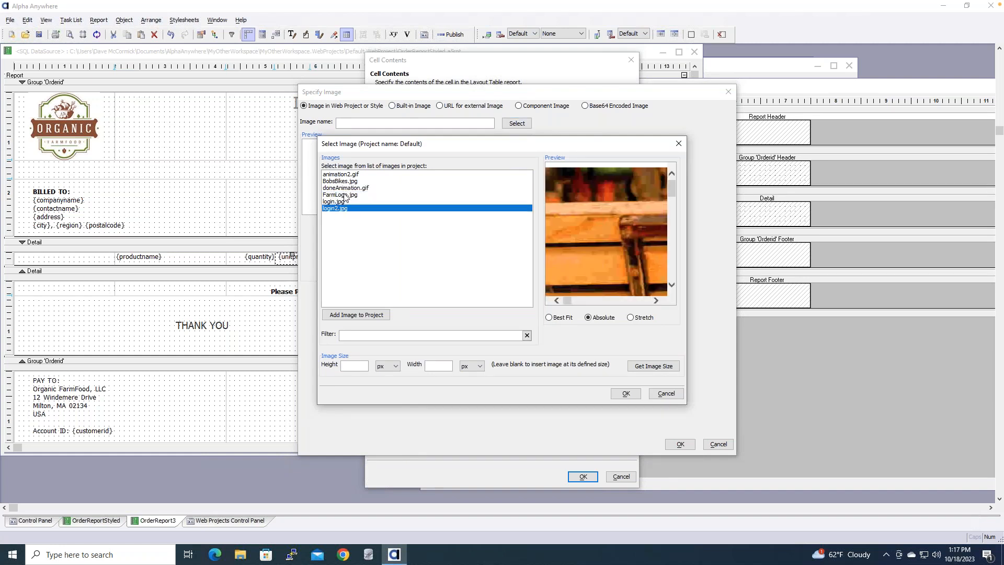
click(345, 195)
click(622, 396)
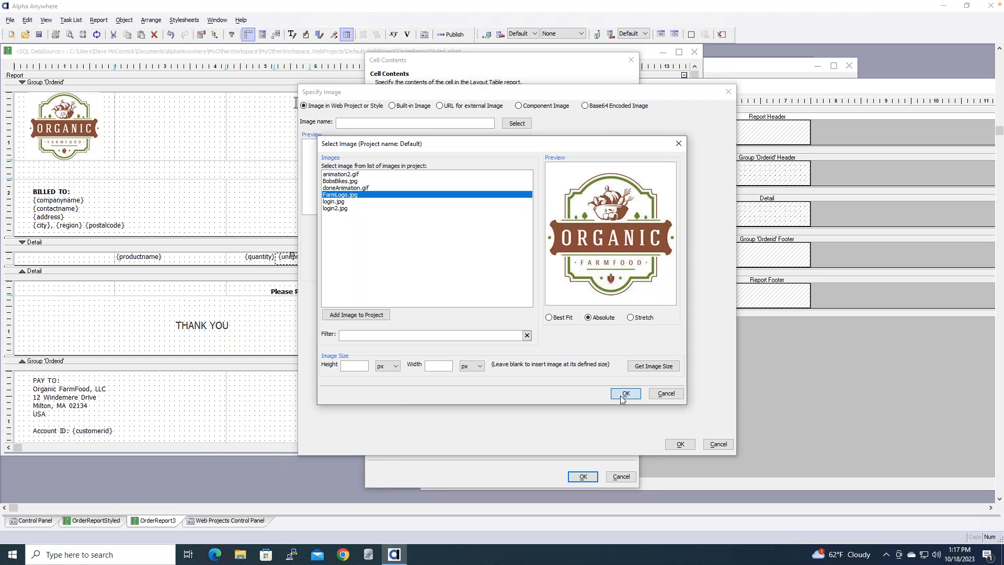
click(681, 445)
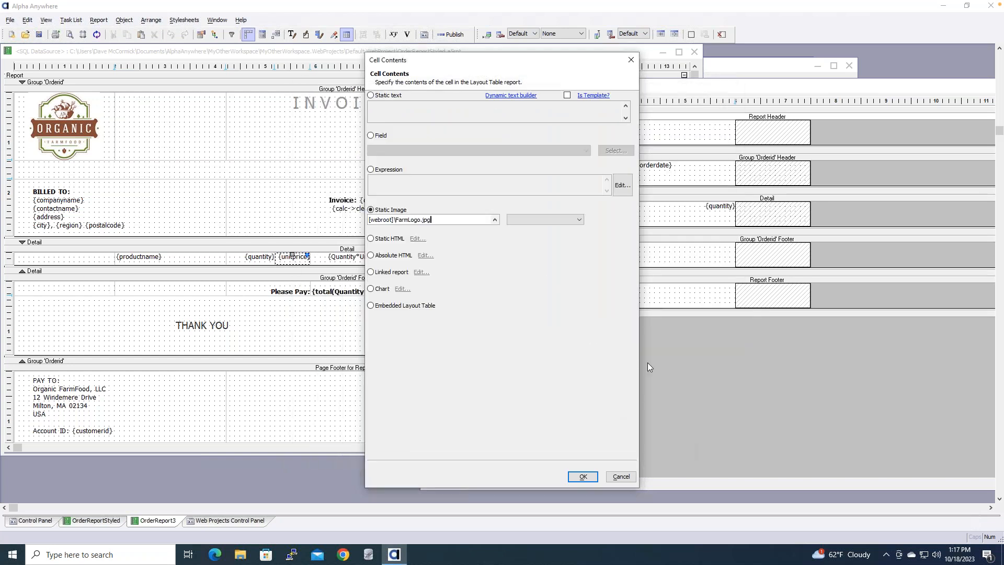
click(582, 476)
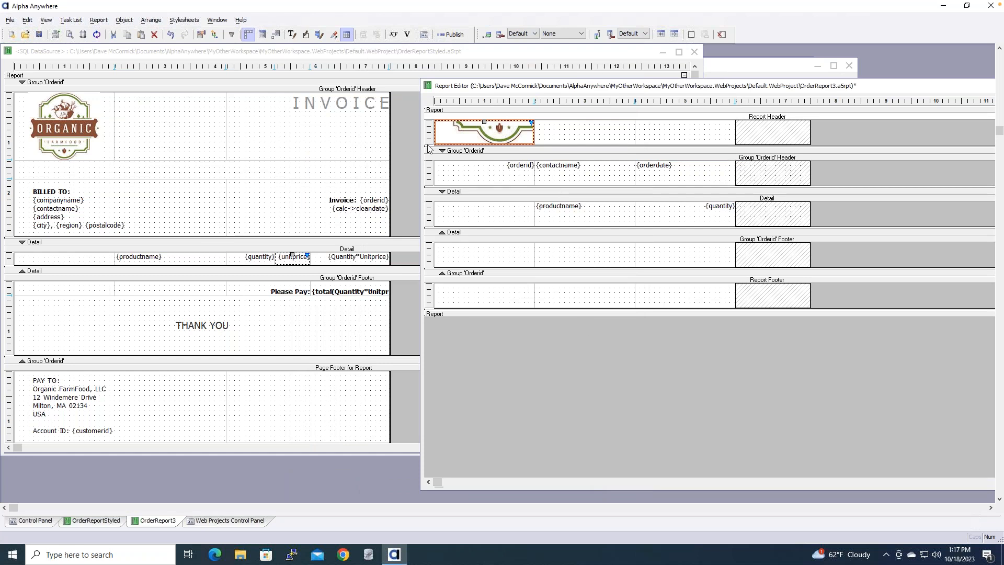
Step: Increase the Report Header row's height to about 2.4 inches to fit the full height of the logo
drag(430, 148, 431, 199)
drag(432, 243, 432, 244)
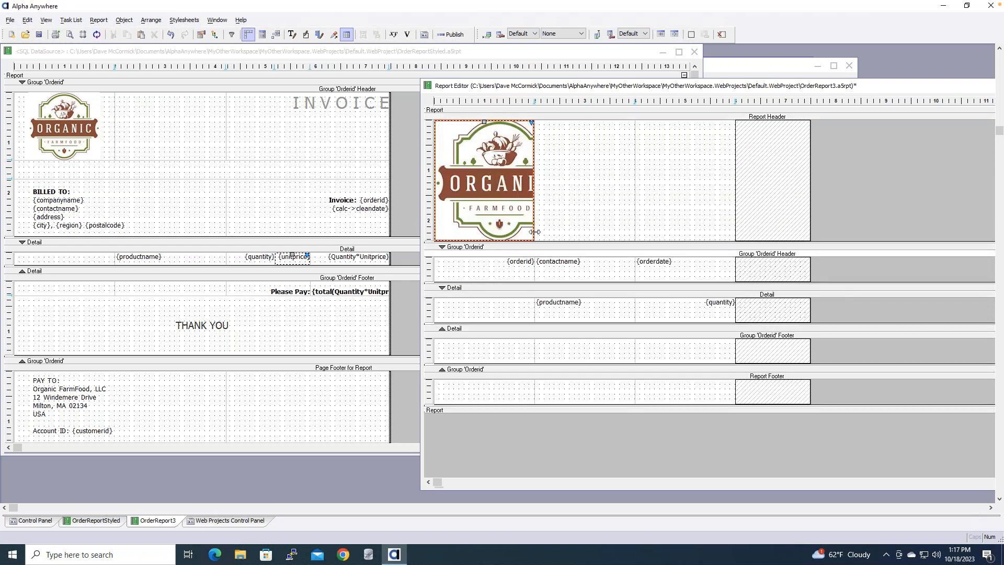
click(495, 174)
double_click(495, 176)
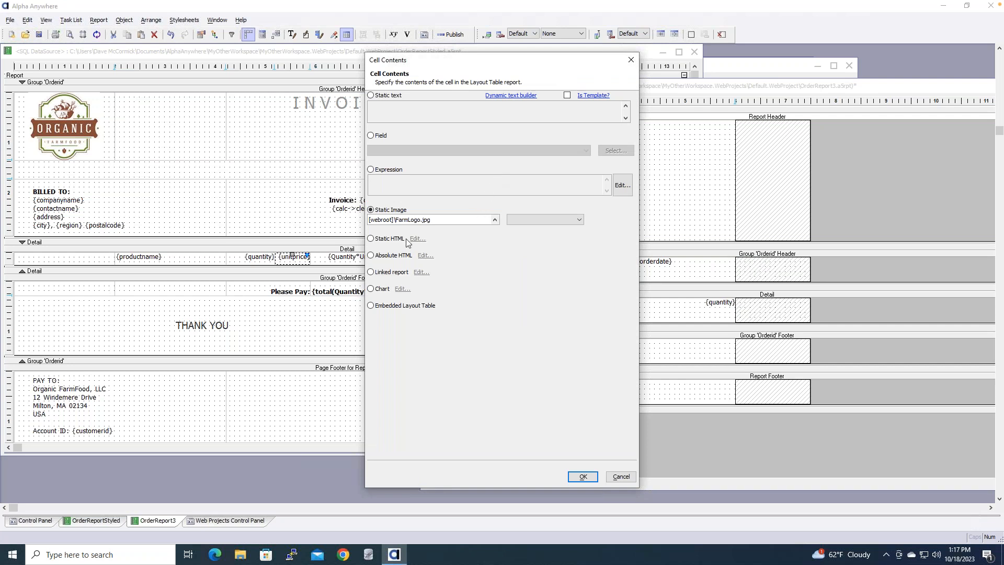
click(494, 220)
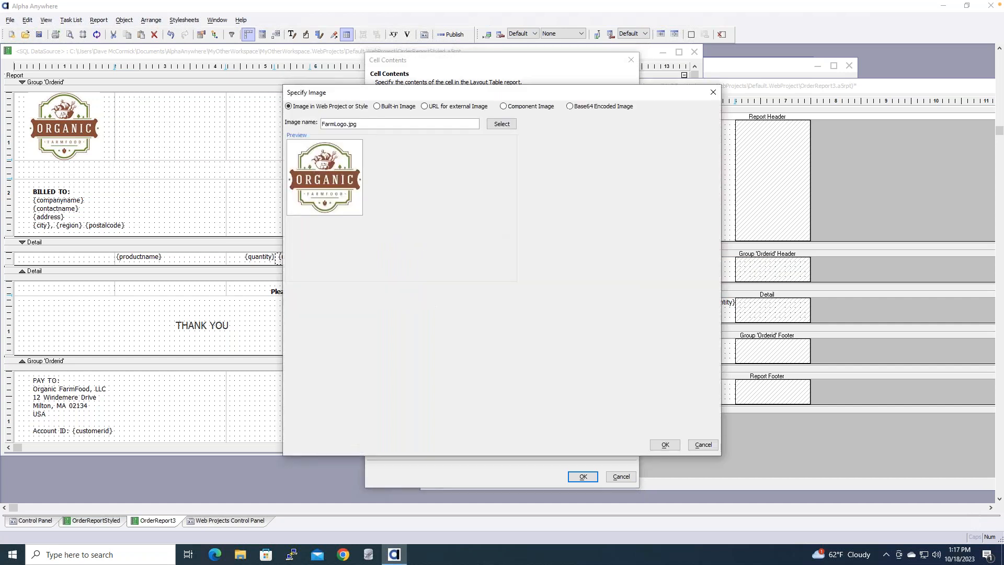
click(703, 445)
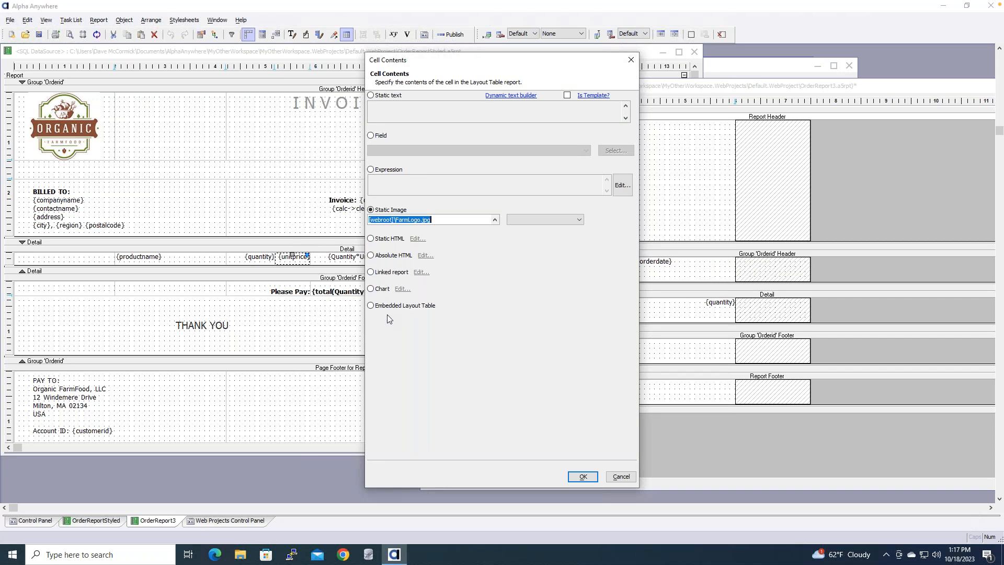
click(621, 476)
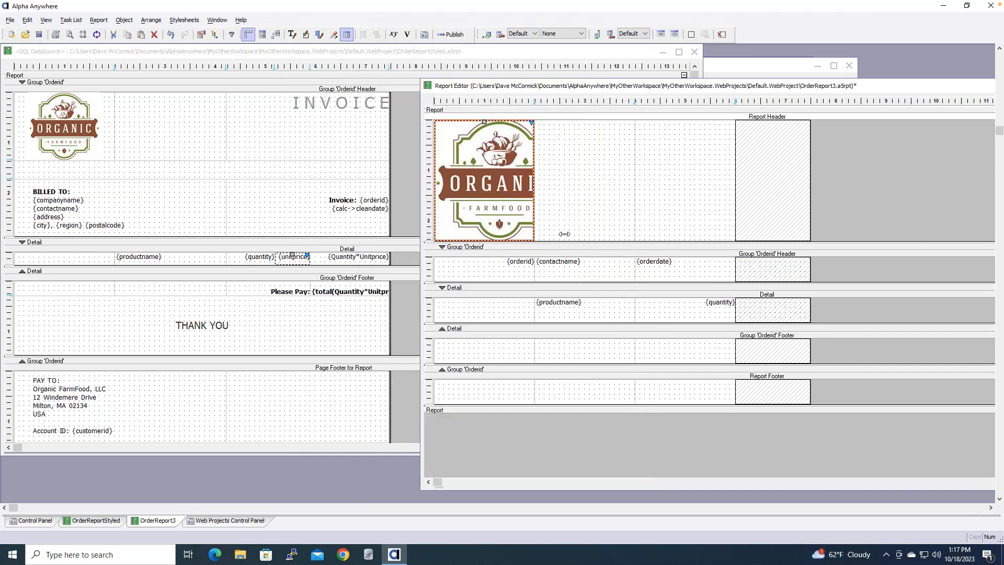
Step: Widen the layout table's first column to about 2.7 inches to fit the full width of the logo
drag(564, 234, 569, 234)
click(626, 217)
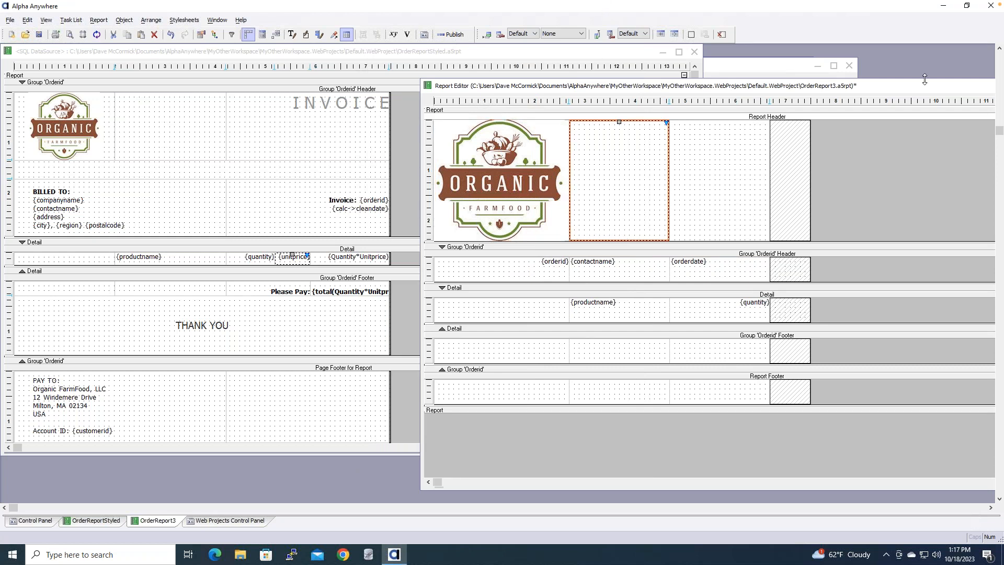
Step: Set the third cell of the Report Header to the static text "I N V O I C E"
drag(960, 83, 608, 192)
click(375, 274)
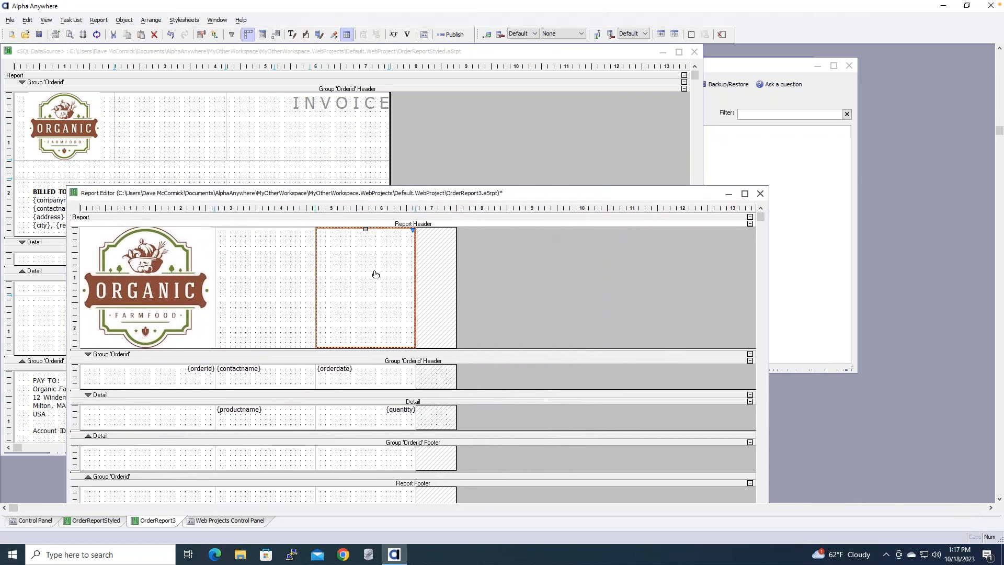
double_click(375, 274)
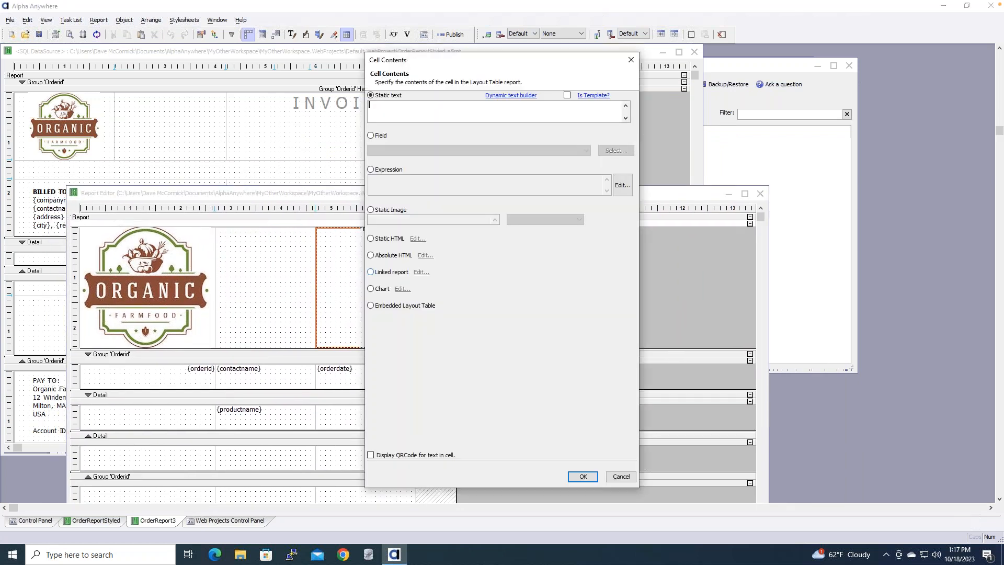
text(I N V O I C E)
click(591, 477)
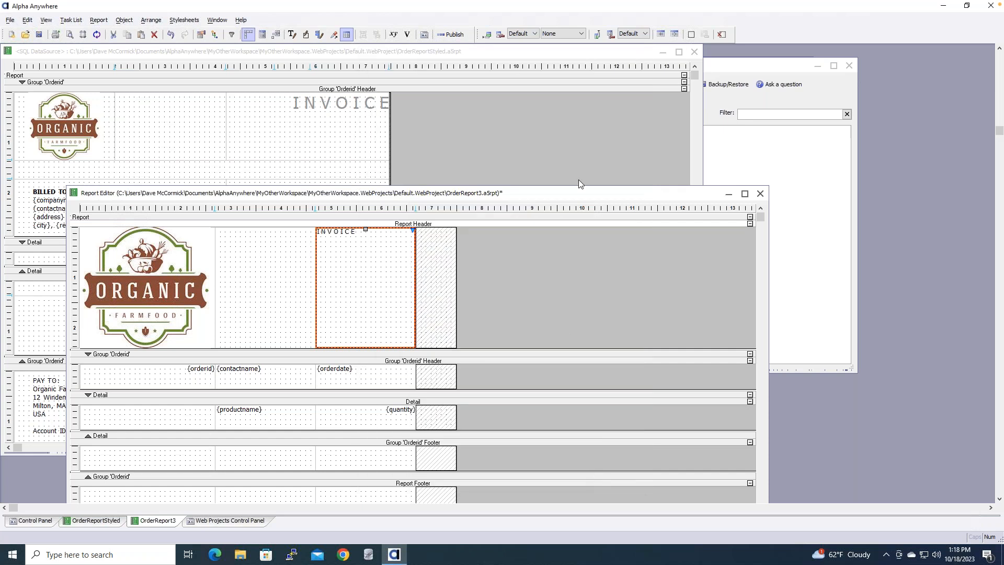
Step: Show the Text Toolbar and undock it as a floating toolbar next to the repositioned OrderReport3 editor
drag(563, 192, 681, 172)
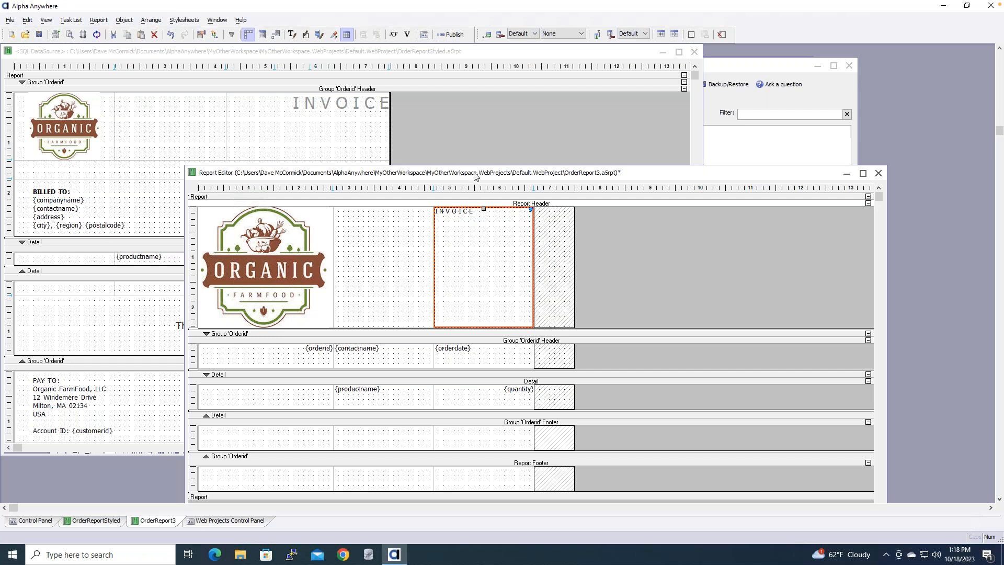
drag(474, 172, 387, 85)
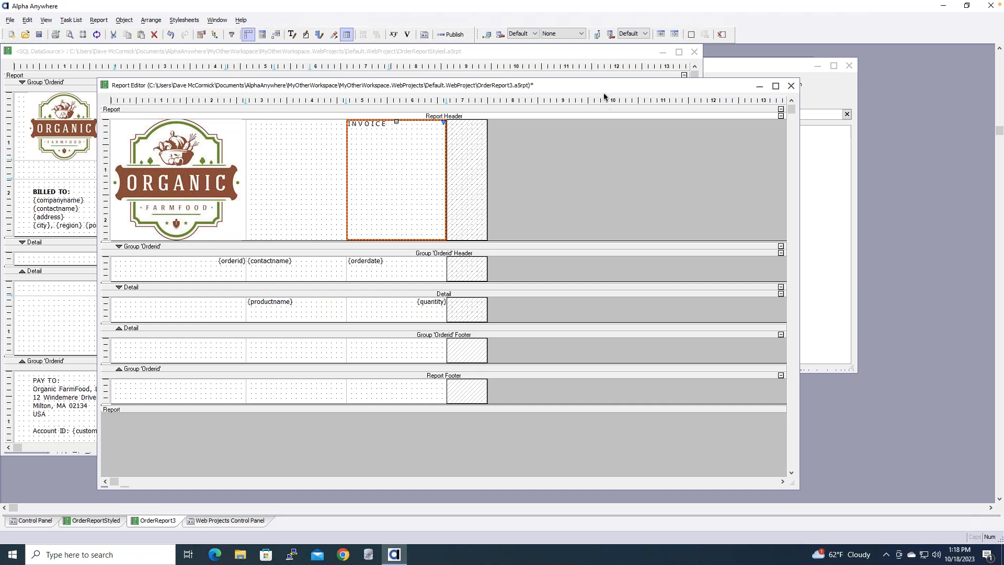
click(296, 35)
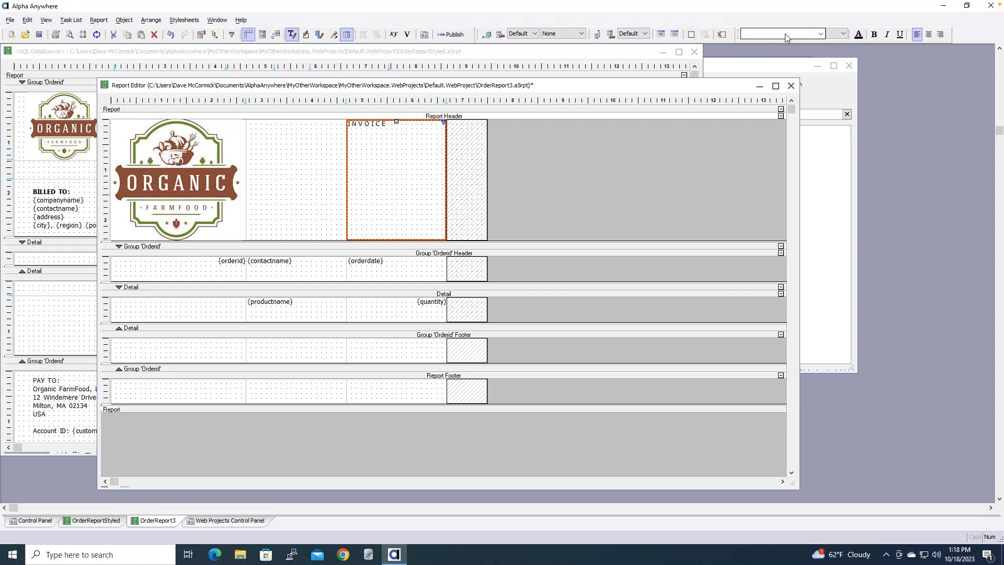
drag(737, 35, 761, 83)
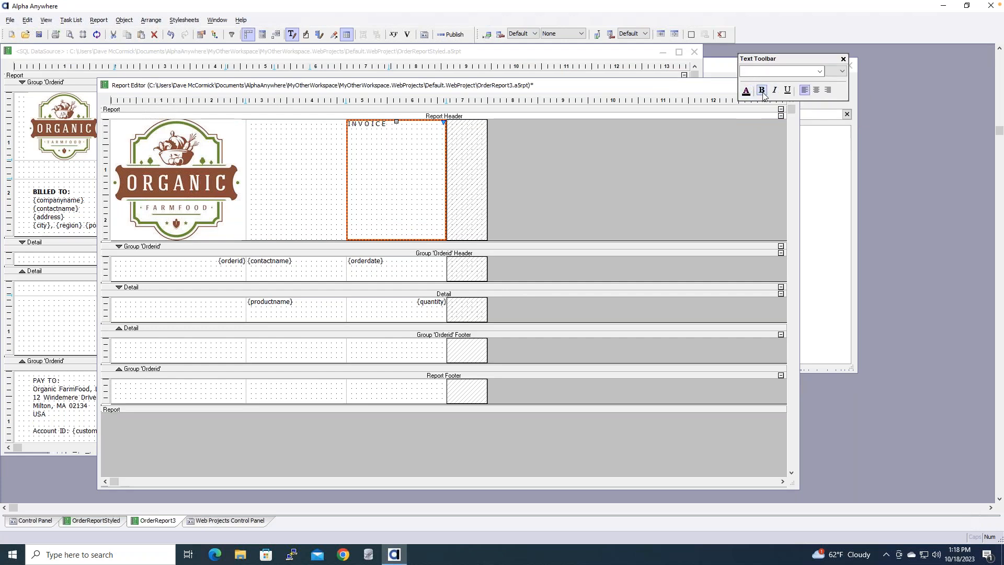
Step: Set the INVOICE heading in the Report Header to font size 24 with the Gray-40 font color
click(842, 71)
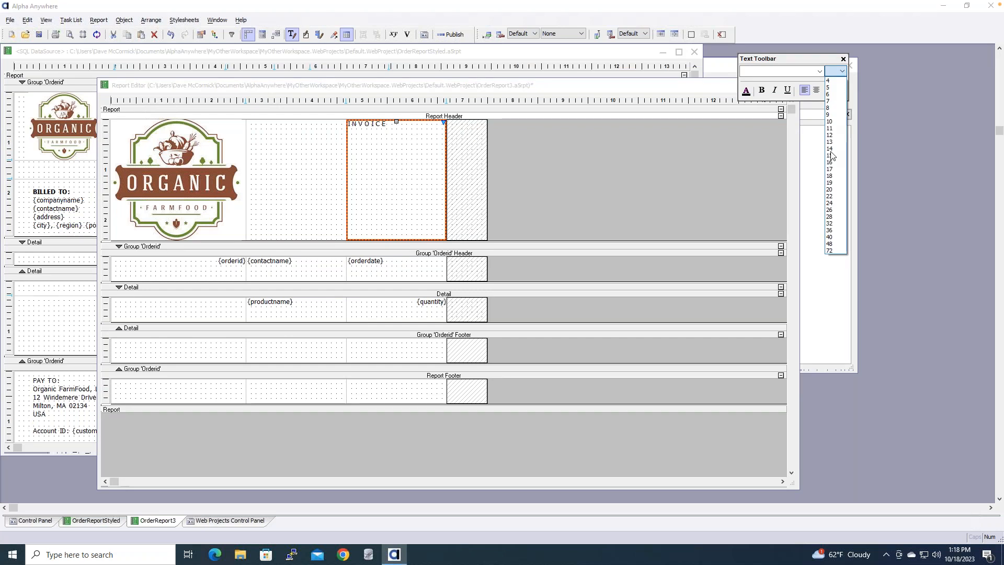
click(837, 210)
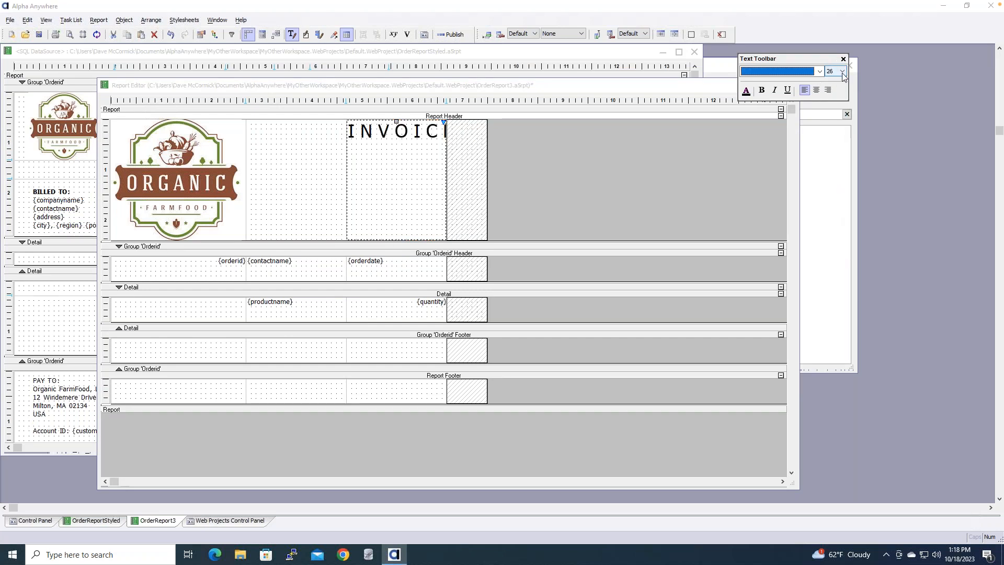
click(842, 71)
click(836, 202)
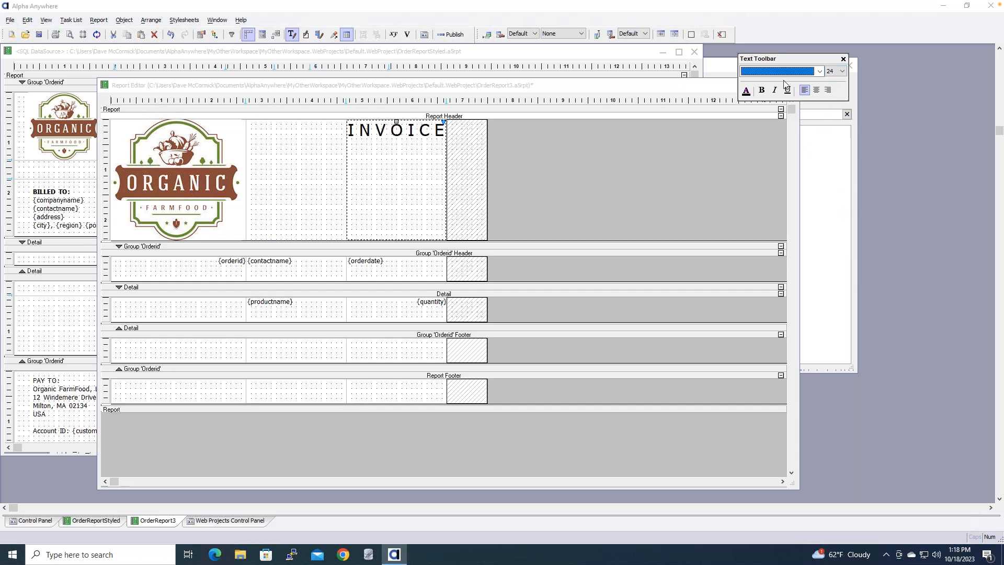
click(744, 92)
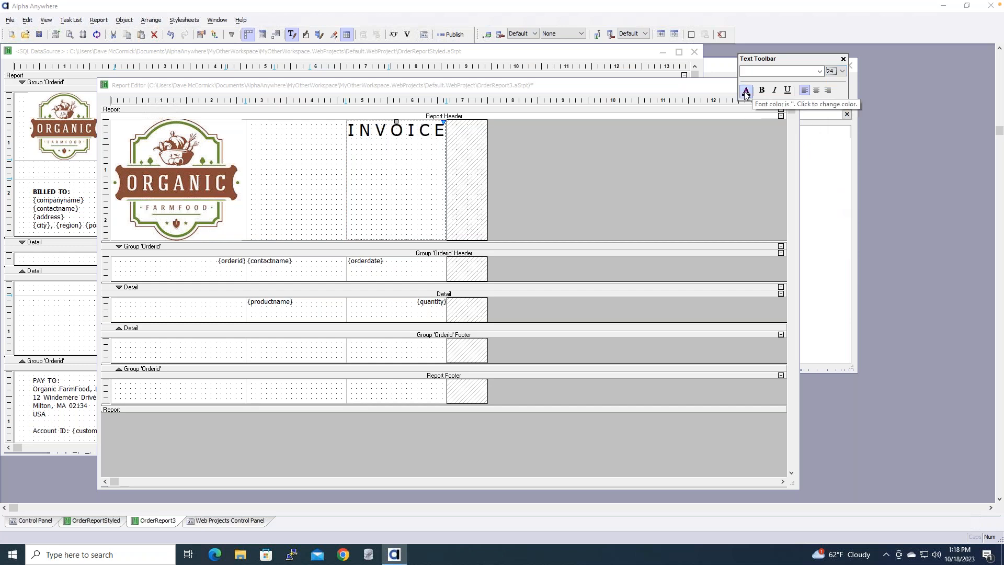
click(746, 93)
drag(848, 130, 847, 157)
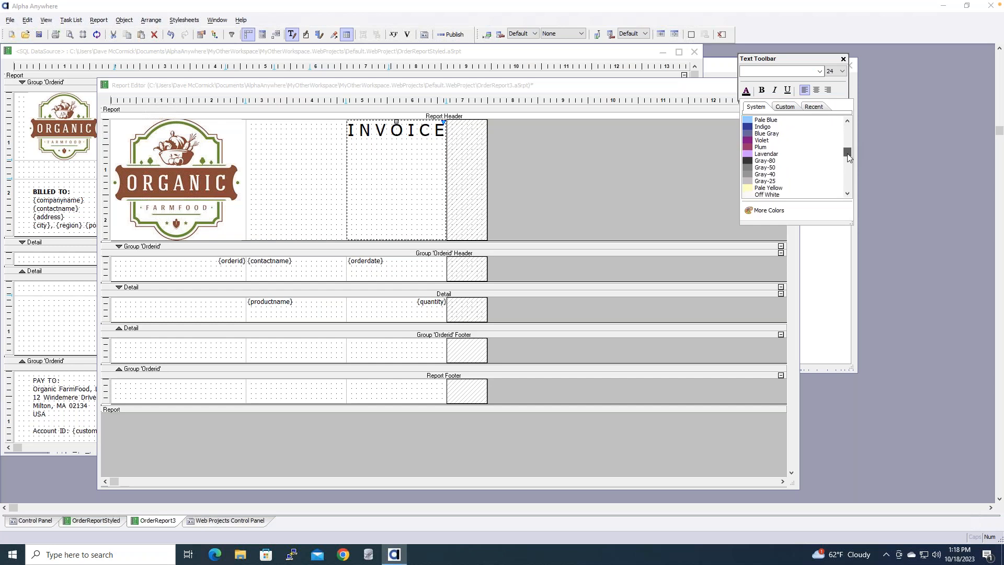
click(763, 173)
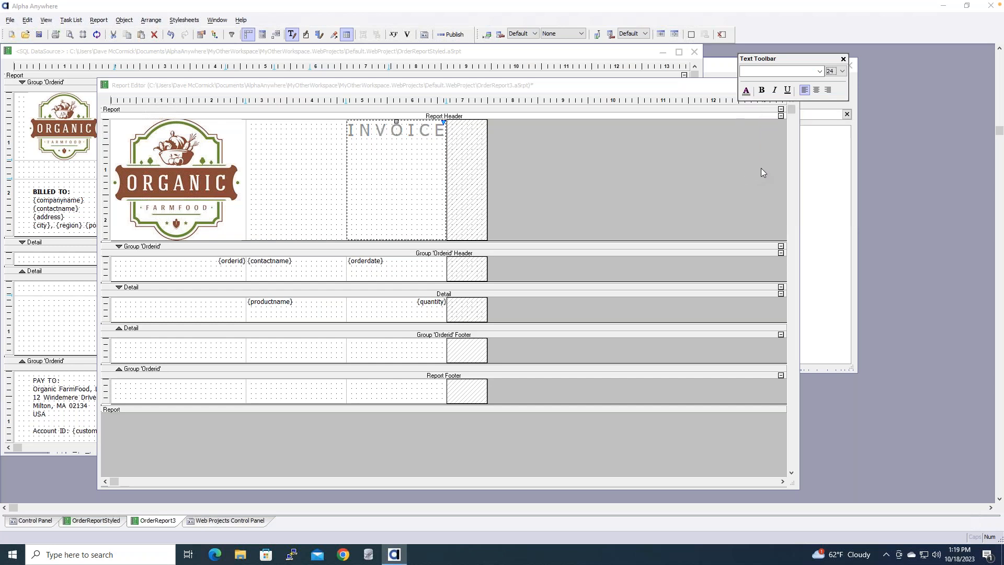
Step: Add two rows below the logo in the Report Header, reducing their heights to about 0.2 and 1.7 inches
click(304, 167)
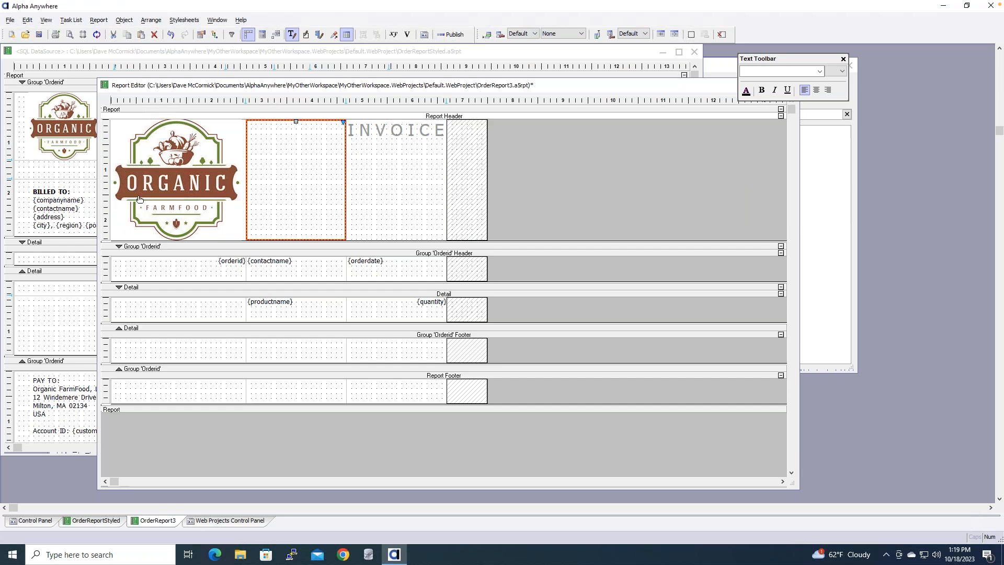
click(124, 210)
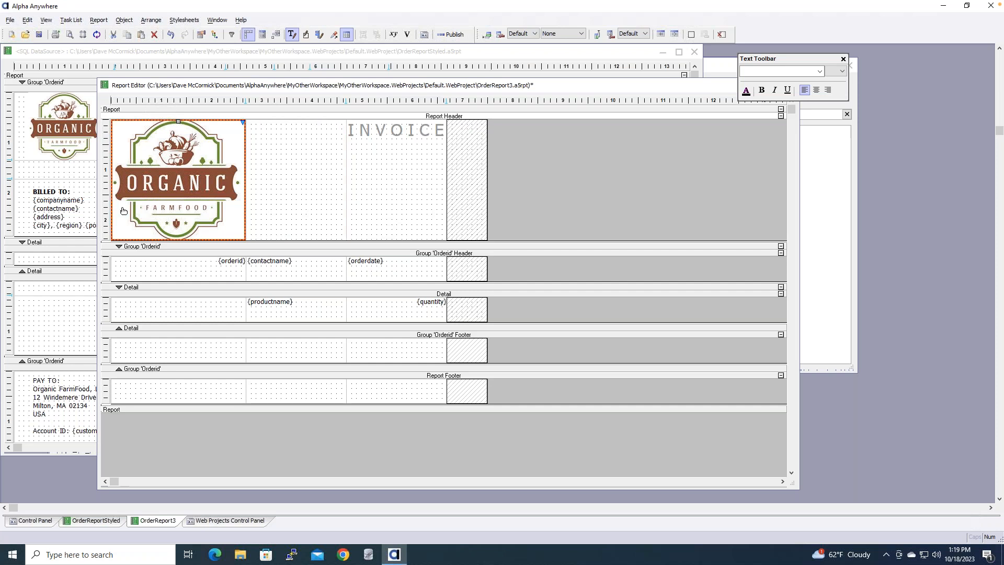
right_click(122, 211)
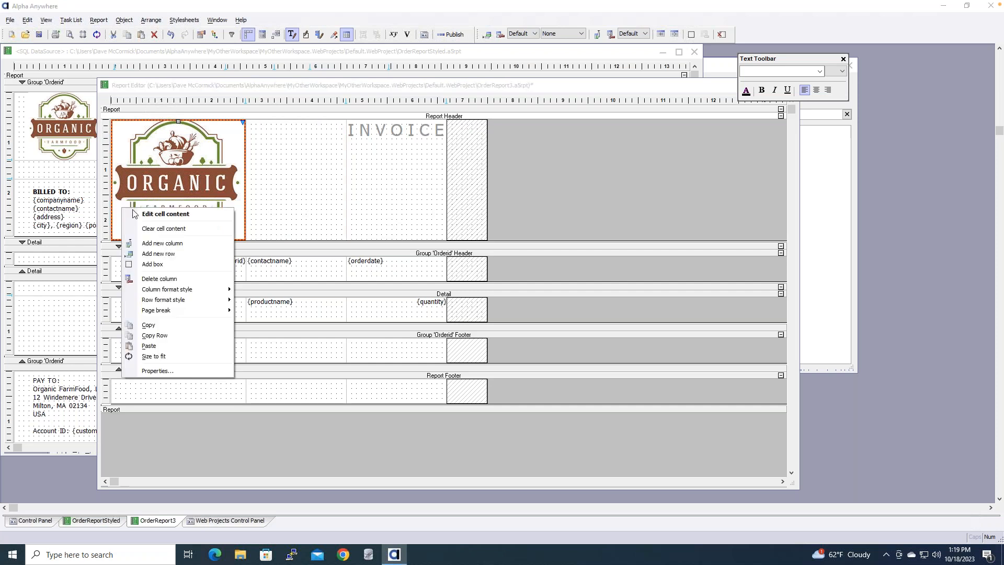
click(204, 254)
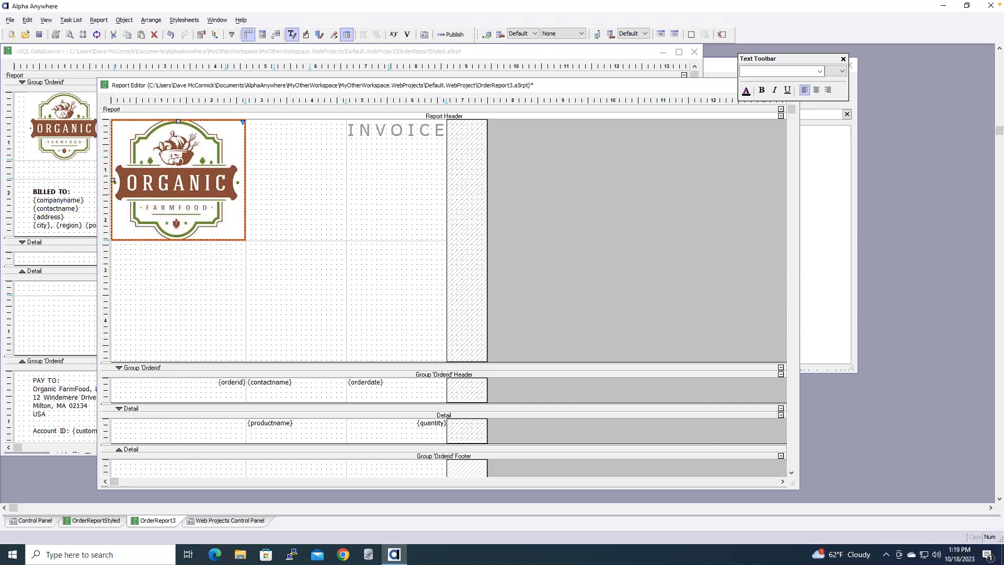
right_click(142, 290)
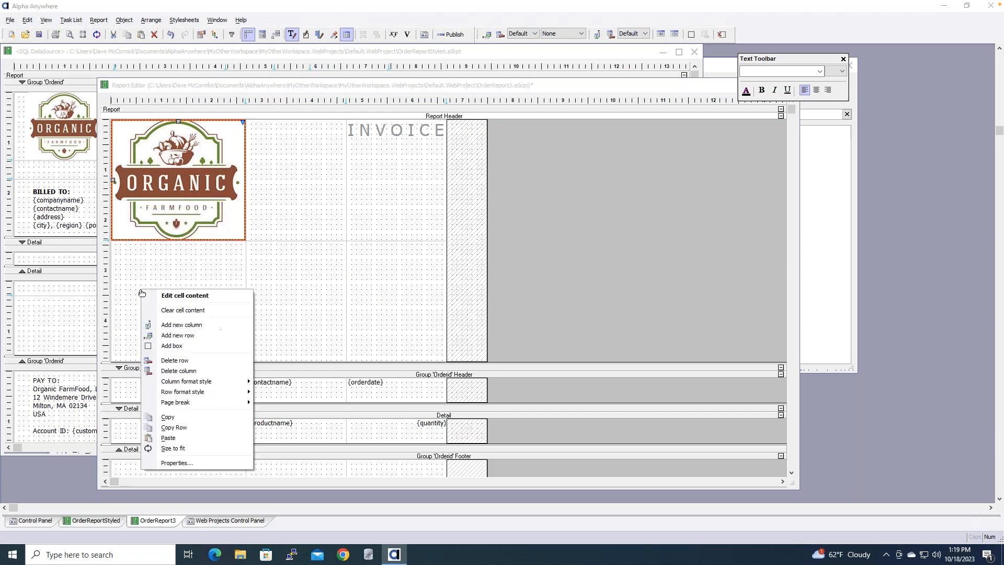
click(211, 335)
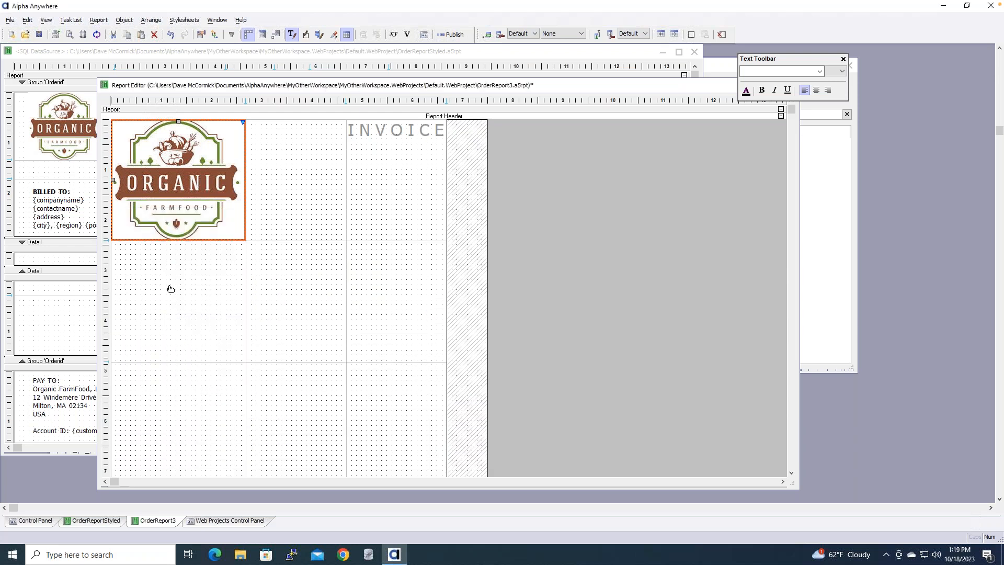
drag(106, 360, 106, 250)
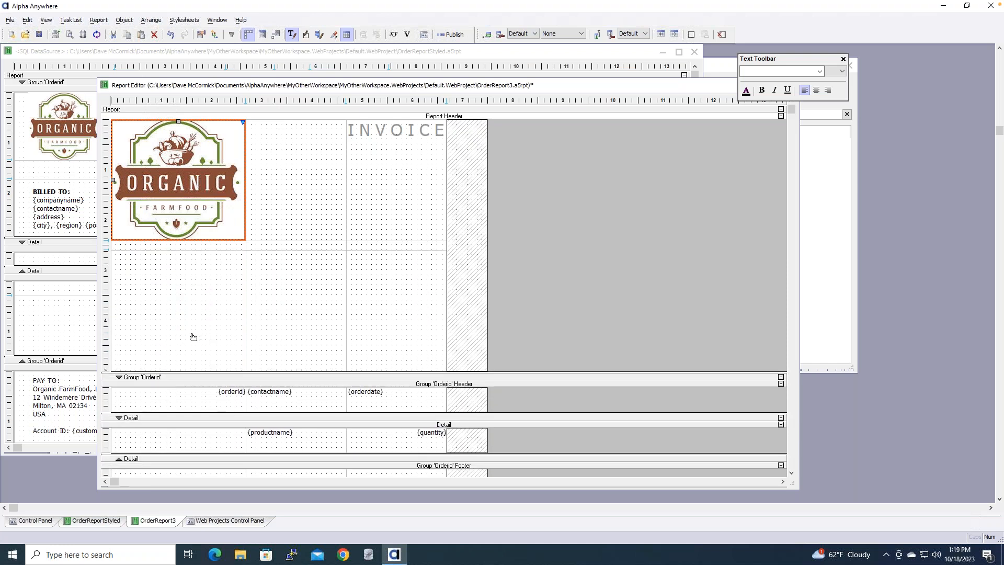
drag(185, 372, 190, 338)
Step: Examine the HTML content of the BILLED TO cell in OrderReportStyled, close it without changes and return to OrderReport3
click(86, 214)
double_click(86, 213)
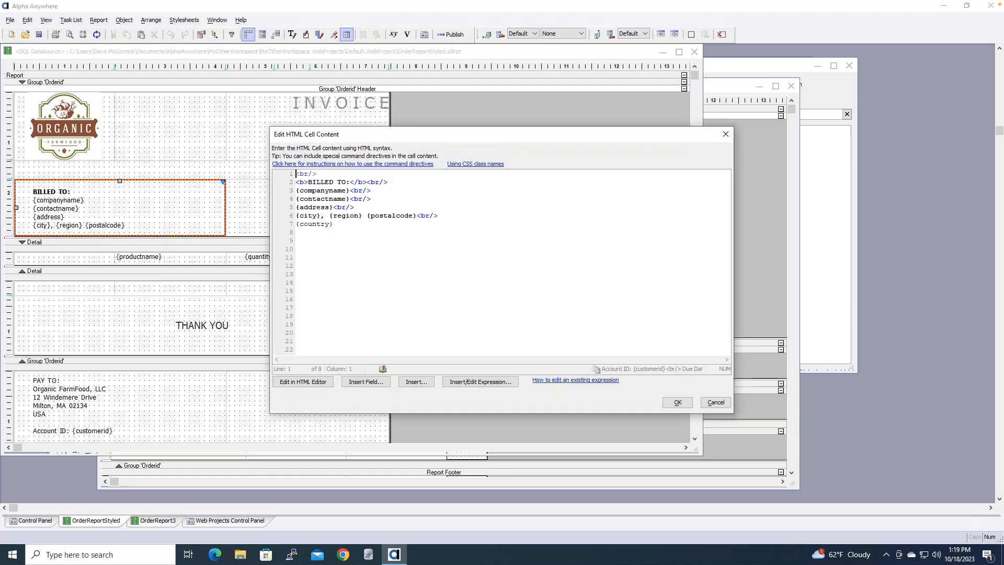
key(ctrl+a)
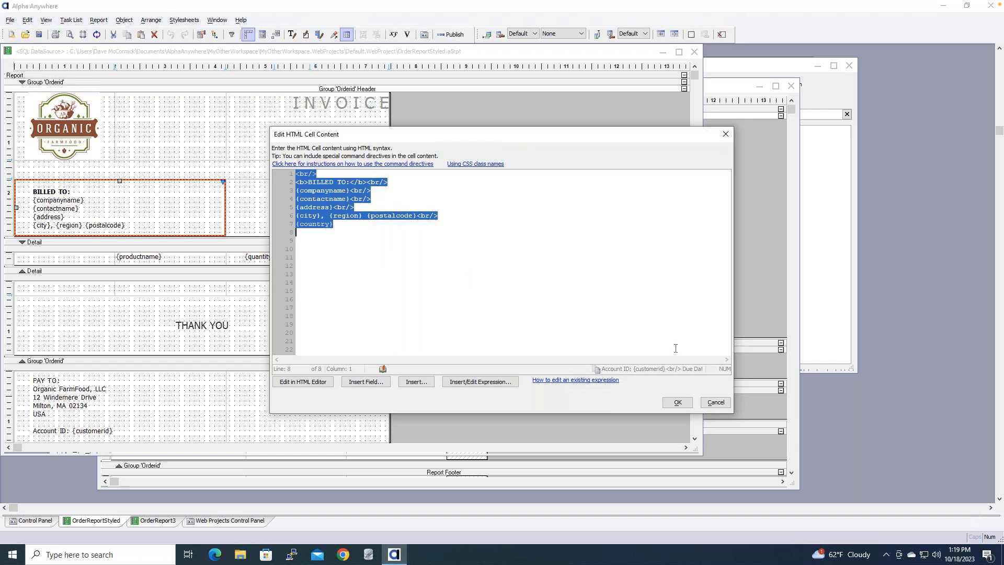
click(715, 403)
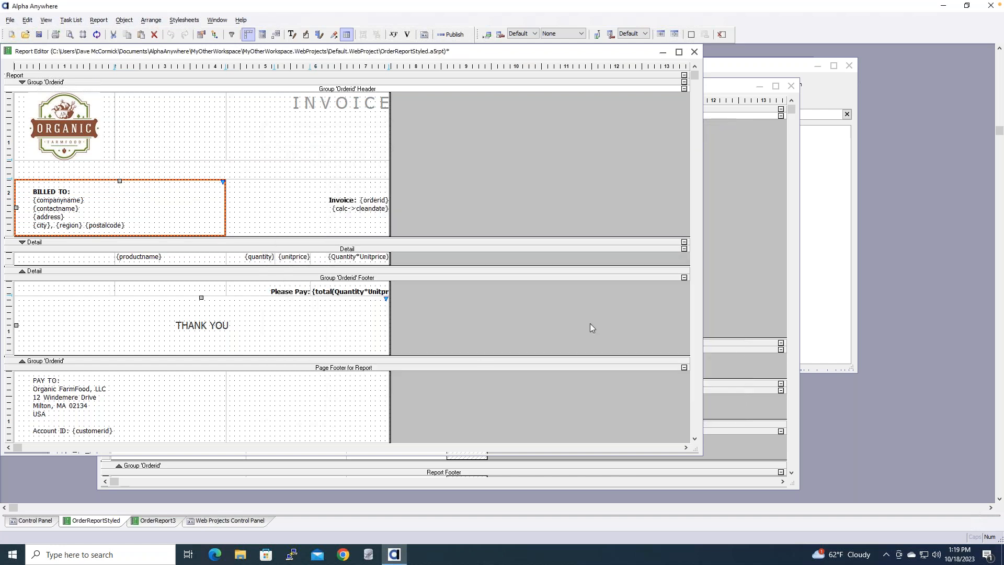
click(730, 232)
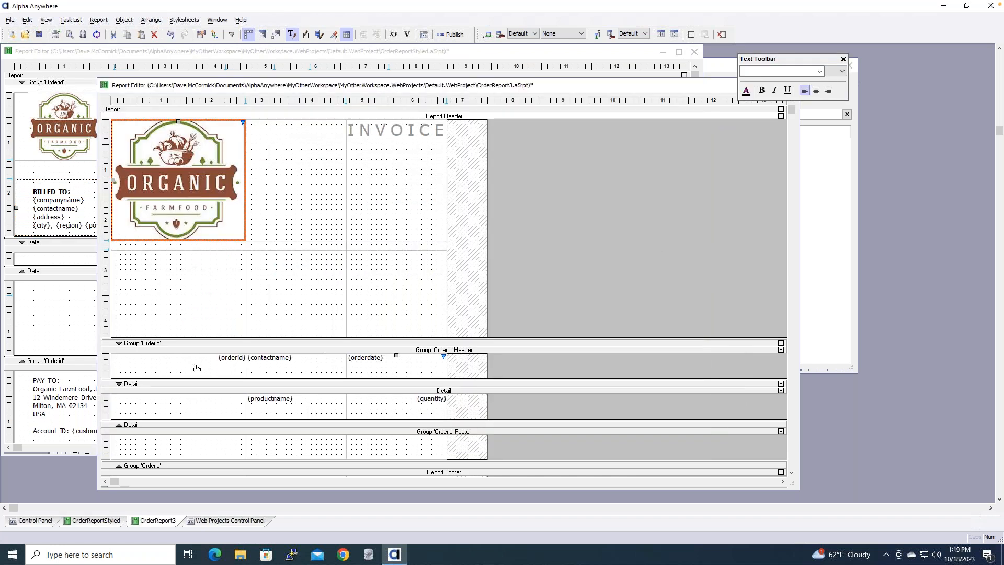
Step: Make the first cell of the Report Header's third row Static HTML and start its content with <br/>
double_click(189, 299)
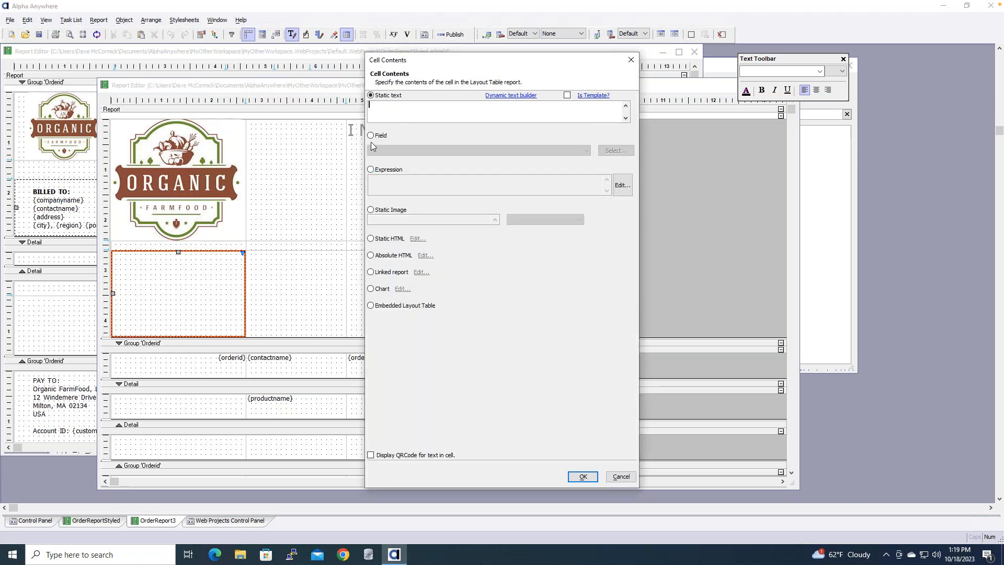
click(371, 239)
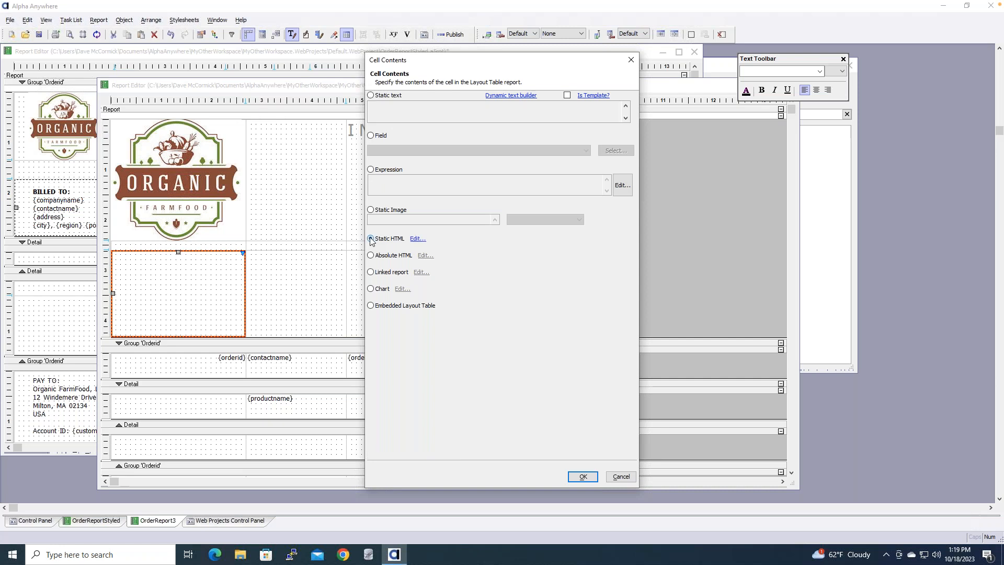
click(417, 238)
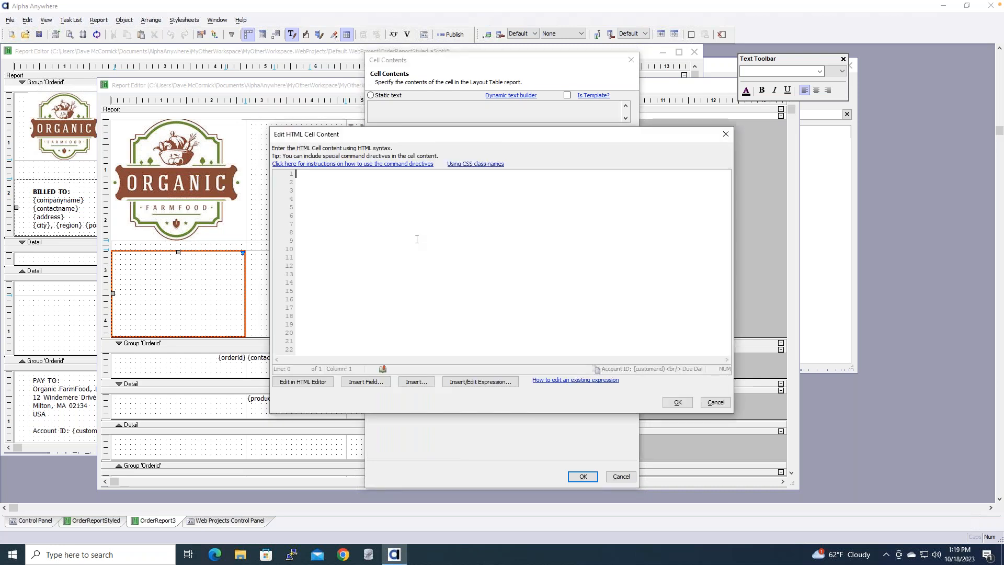
text(<br)
text(?>)
key(BackSpace)
key(BackSpace)
text(/> )
Step: Add the bold heading line <b>BILLED TO:</b><br/> as the second line of the HTML cell content
text(BILLED)
text( TO)
key(super)
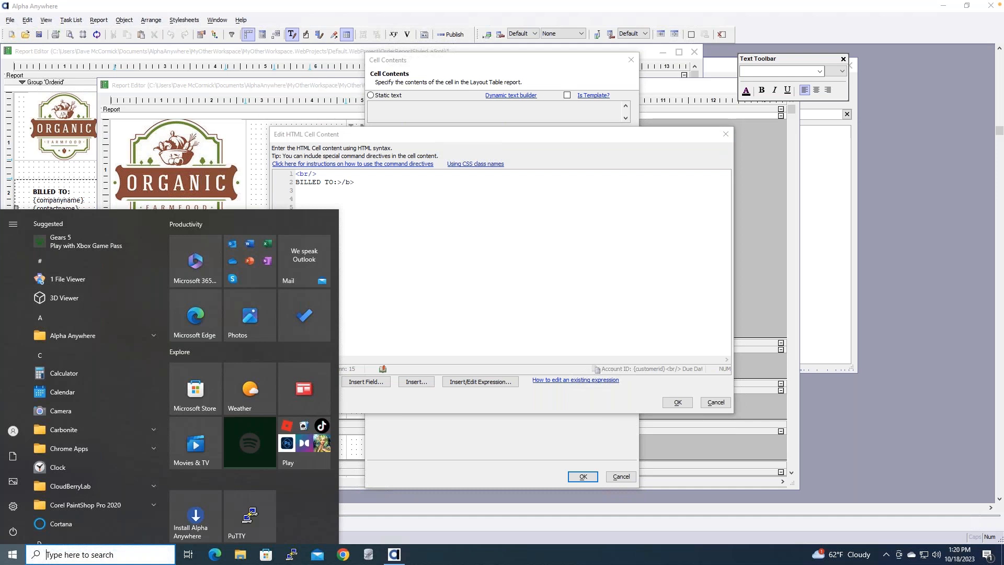
key(Escape)
click(339, 182)
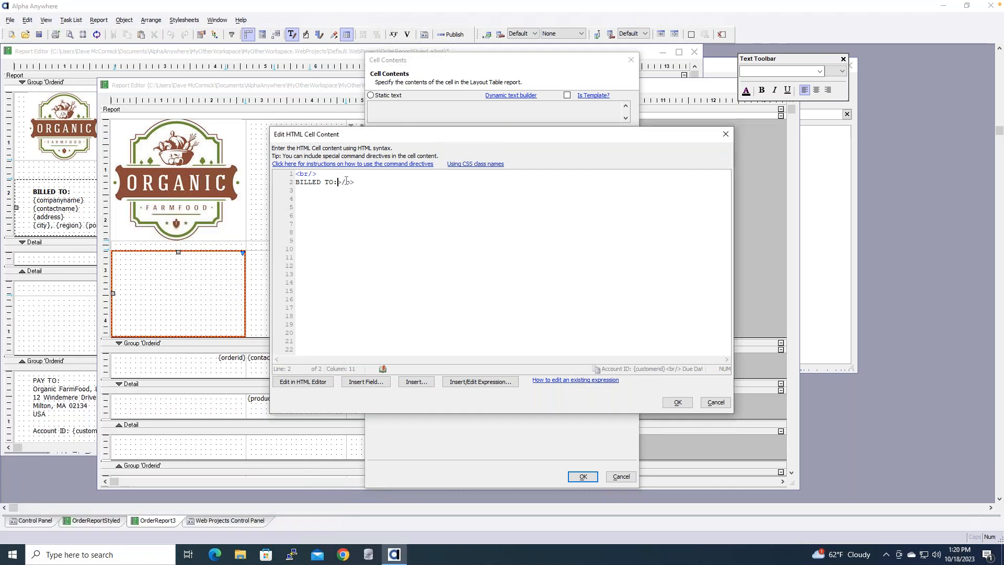
key(Delete)
text(<)
key(Home)
text(<b>)
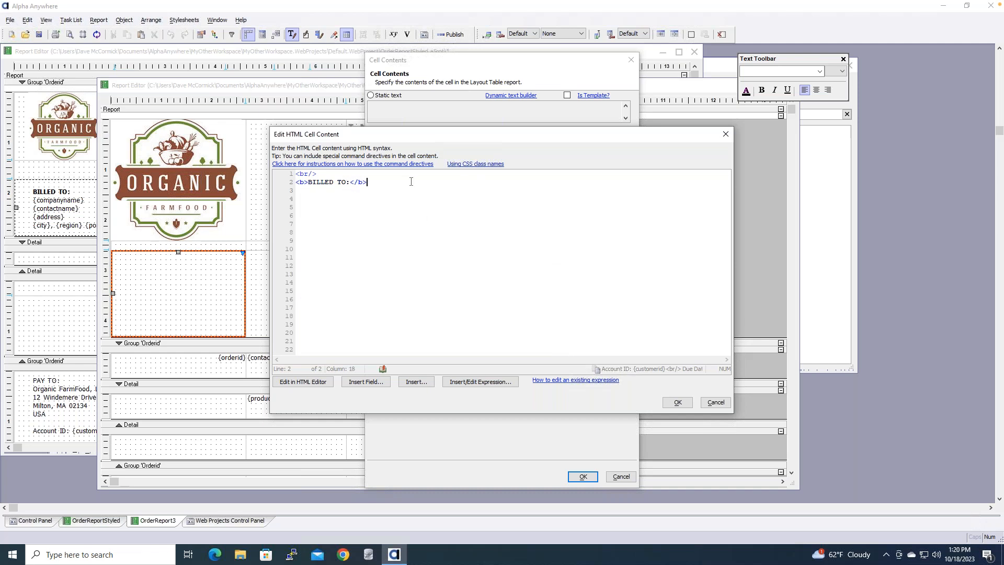
text(<br/>)
Step: Insert the companyname and contactname fields on separate lines below BILLED TO, each followed by <br/>
click(368, 383)
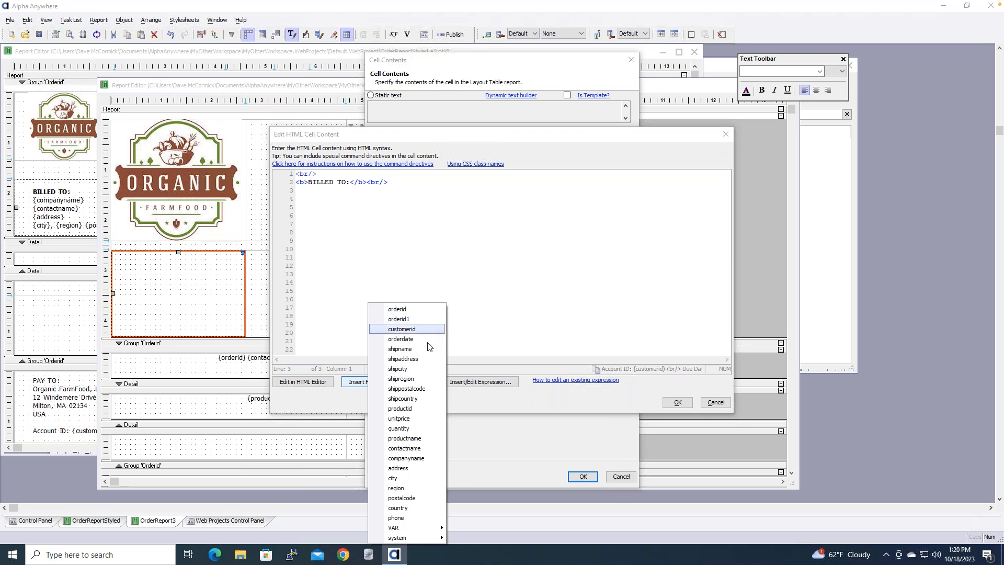
click(427, 459)
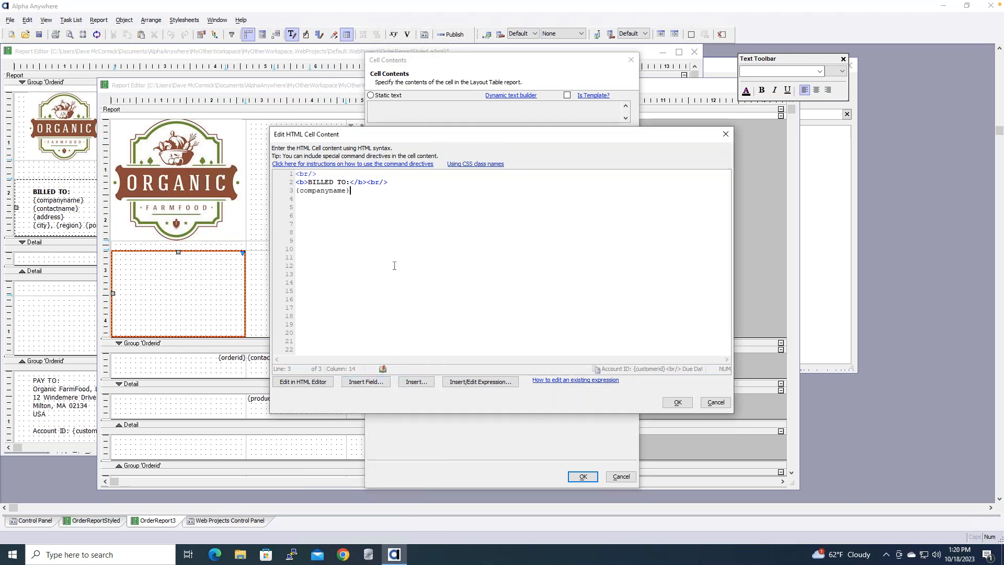
text(<br/>)
click(366, 381)
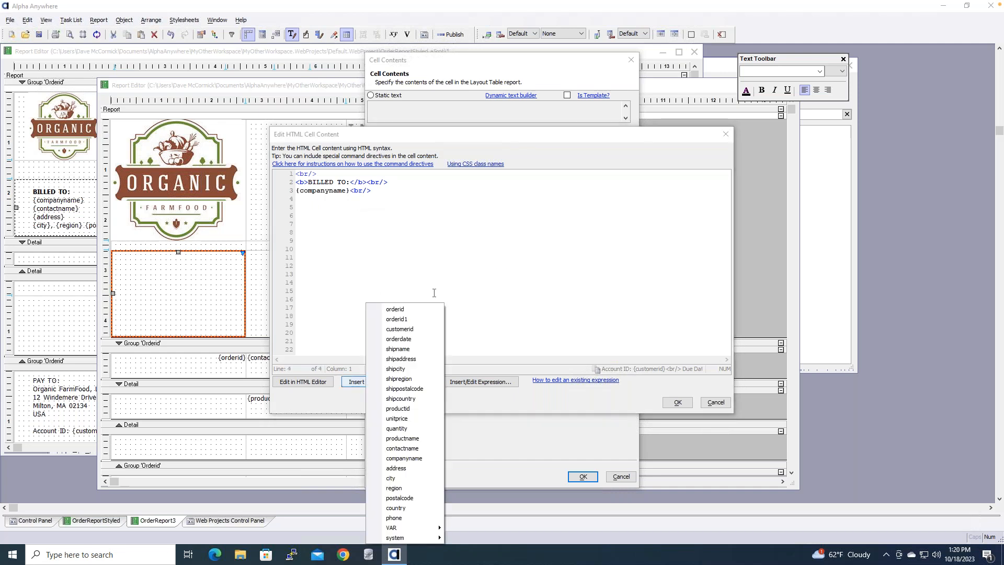
click(425, 448)
text(<br/>)
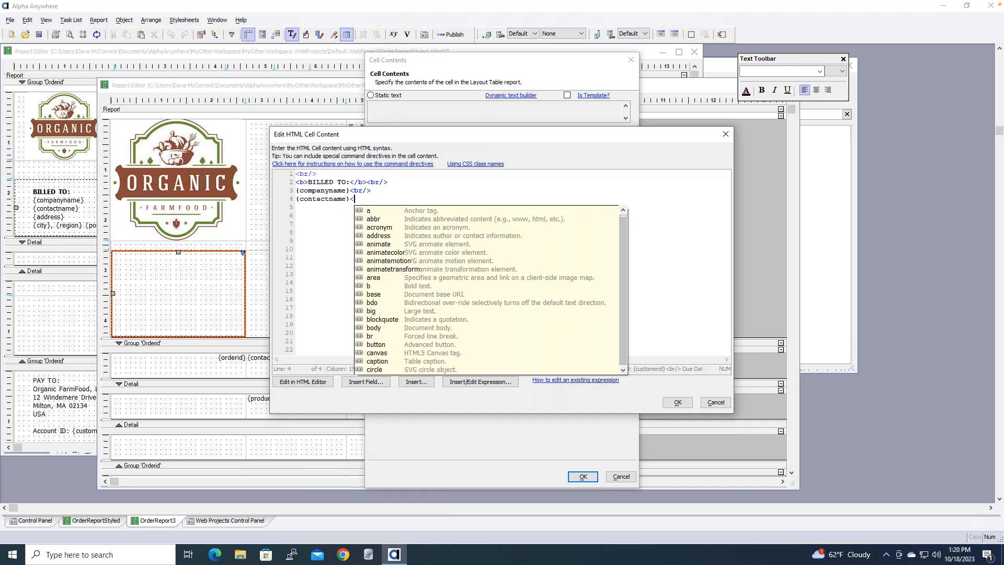
Step: Add the line {city}, {region} {postalcode}<br/> below the contact name, with the country field on its own line beneath
click(377, 383)
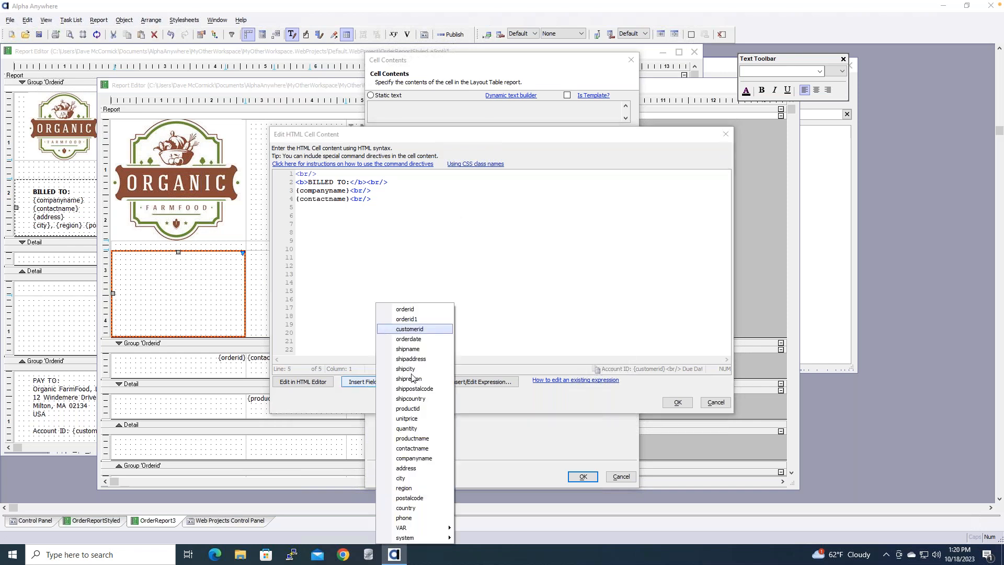
click(400, 477)
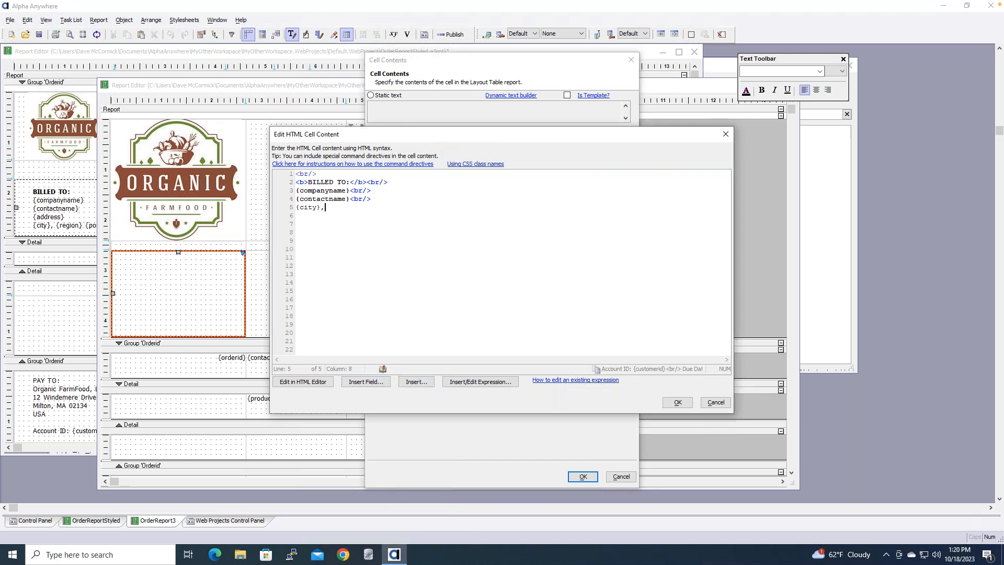
click(386, 387)
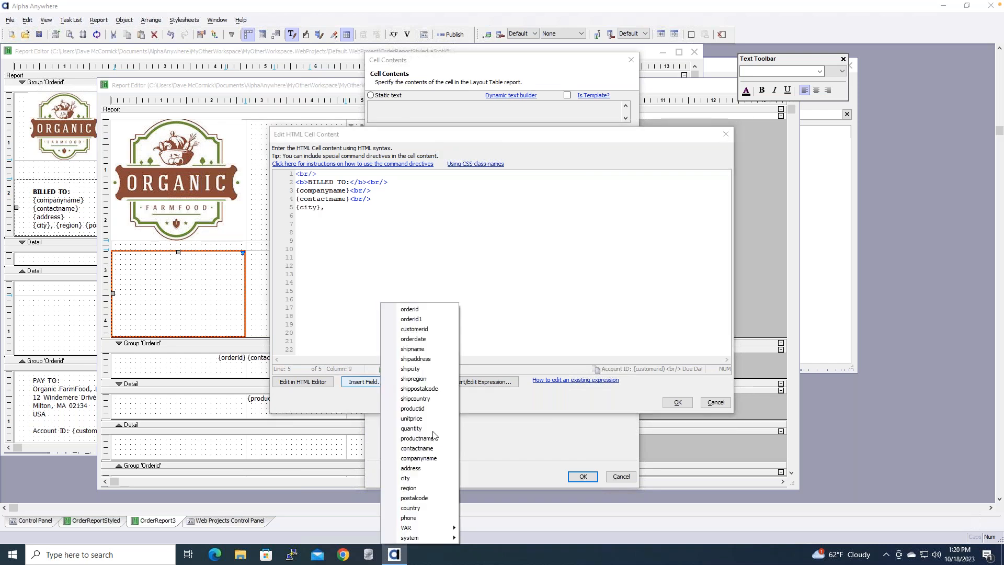
click(434, 487)
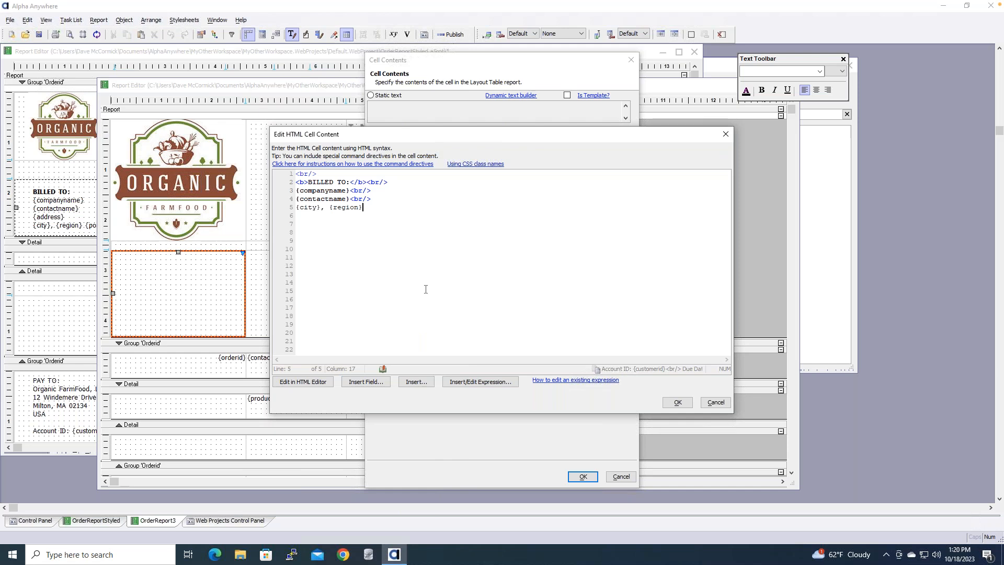
click(376, 381)
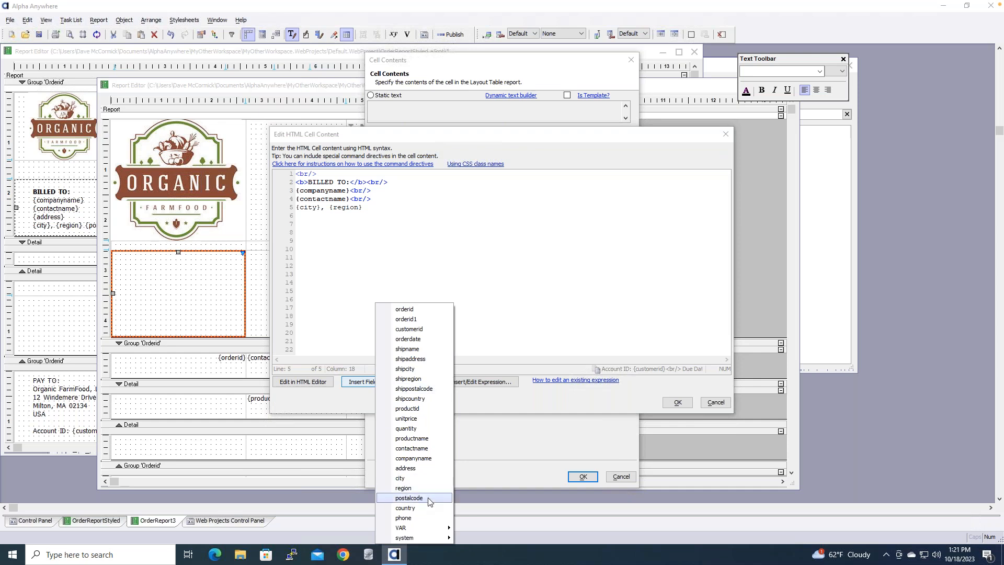
click(427, 499)
text(<br/>)
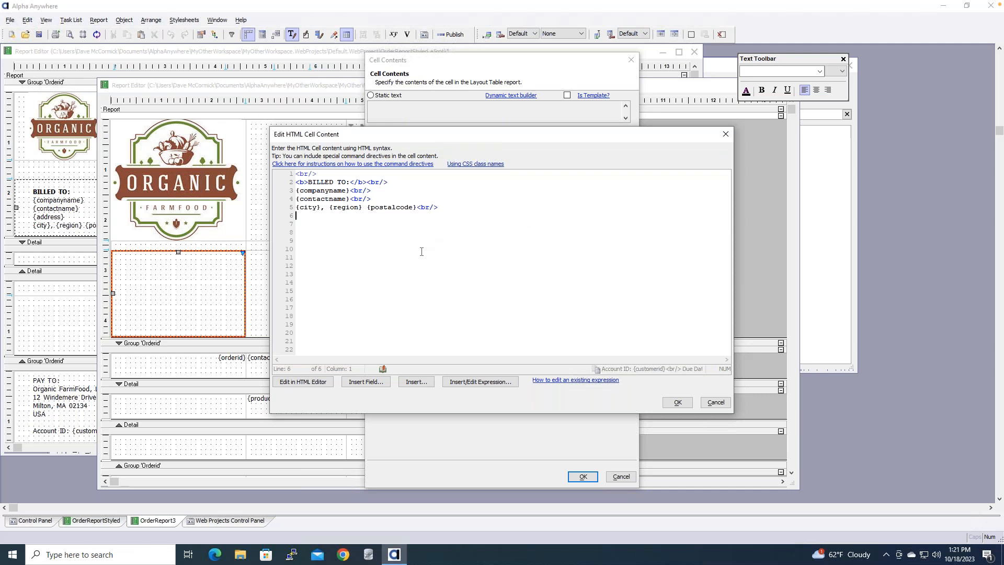
click(366, 382)
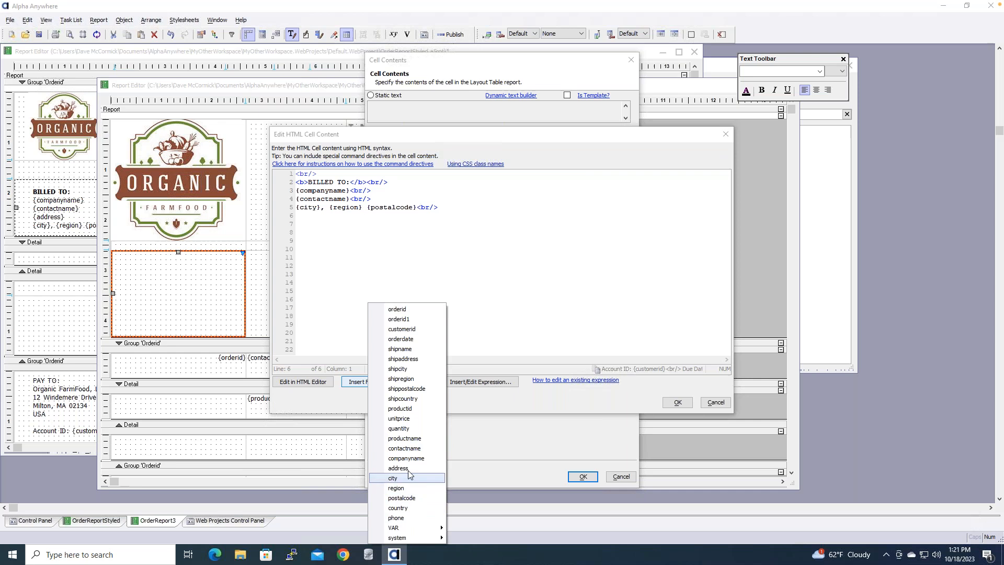
click(418, 508)
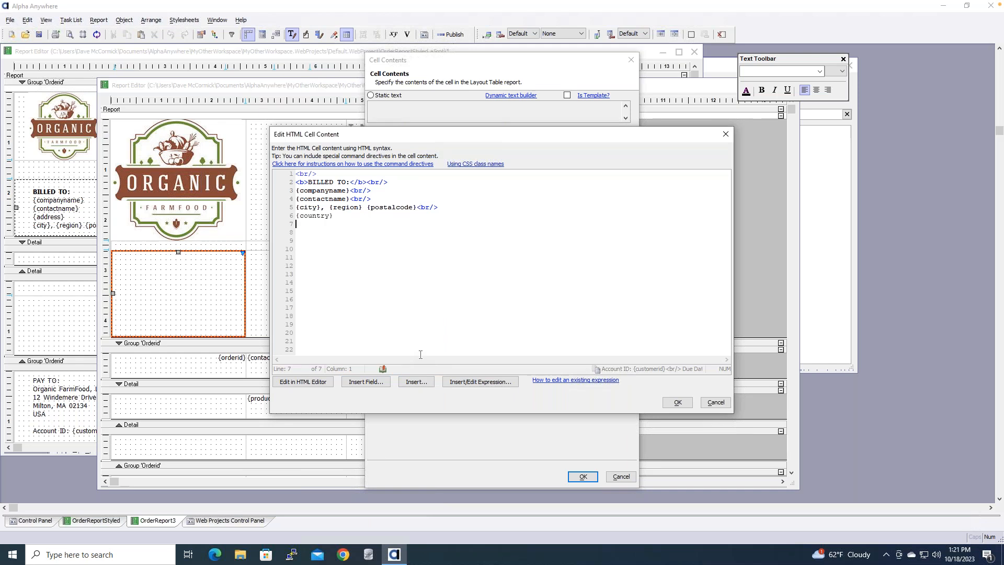
Step: Delete the {contactname}<br/> line from the BILLED TO HTML content
key(Up)
key(Up)
key(shift+Up)
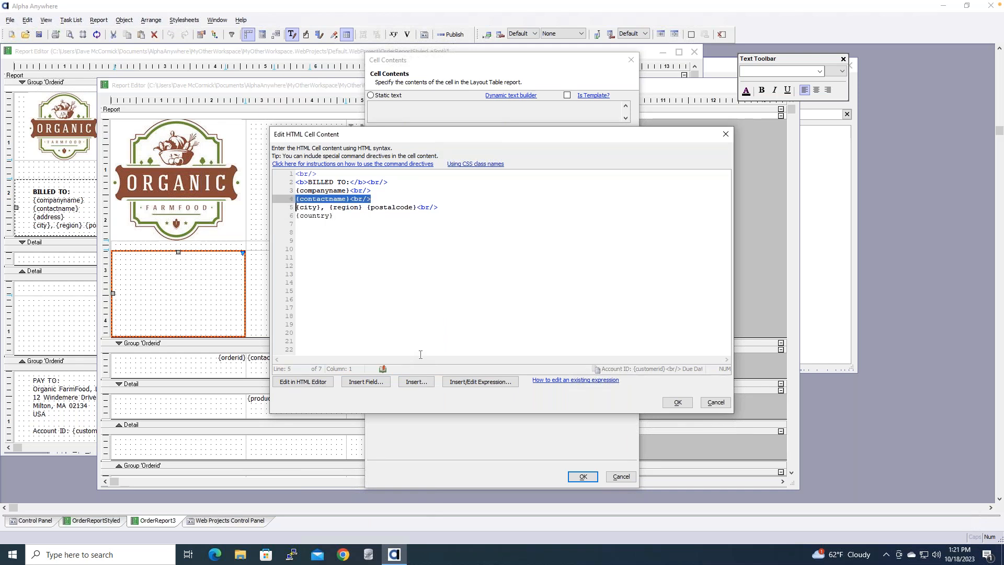
key(Delete)
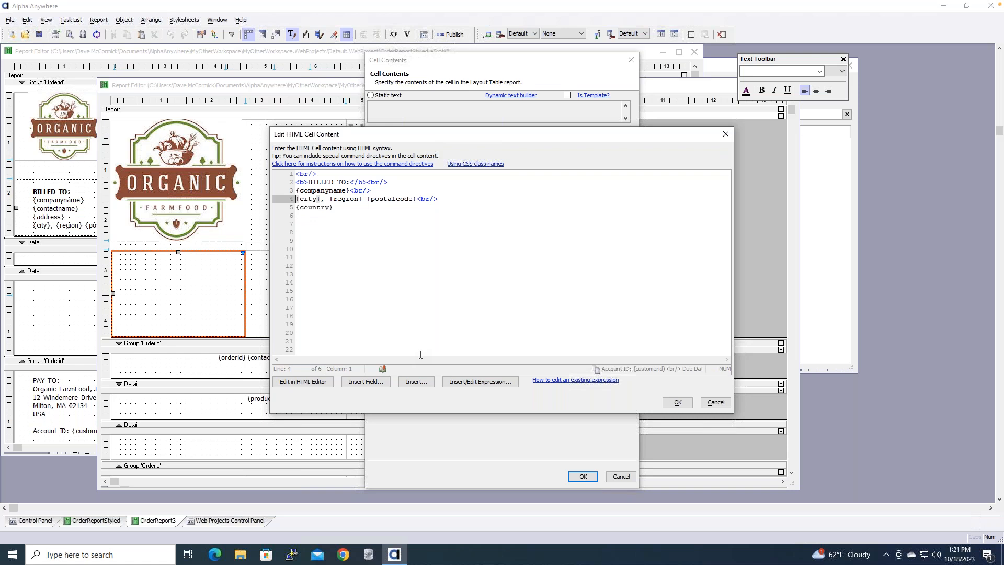
key(Return)
key(Delete)
key(Down)
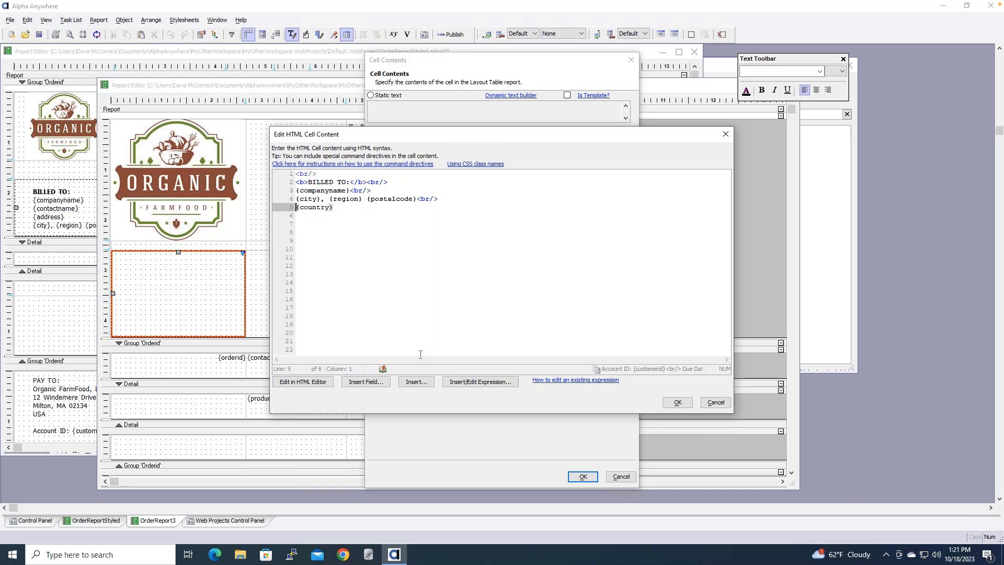
Step: Examine the expression builder and the insertable command directives for the BILLED TO cell's HTML
key(End)
click(474, 386)
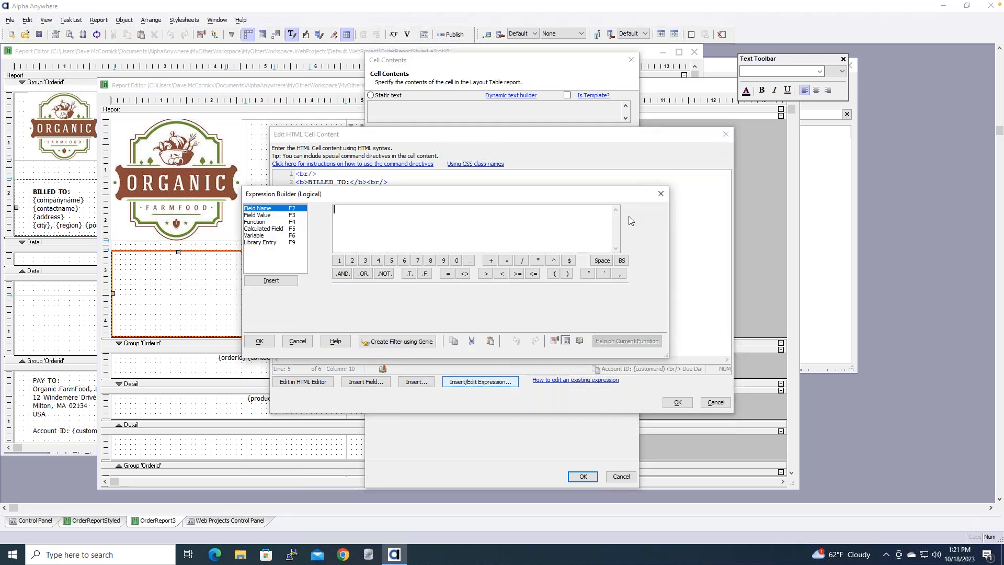
click(660, 194)
click(416, 382)
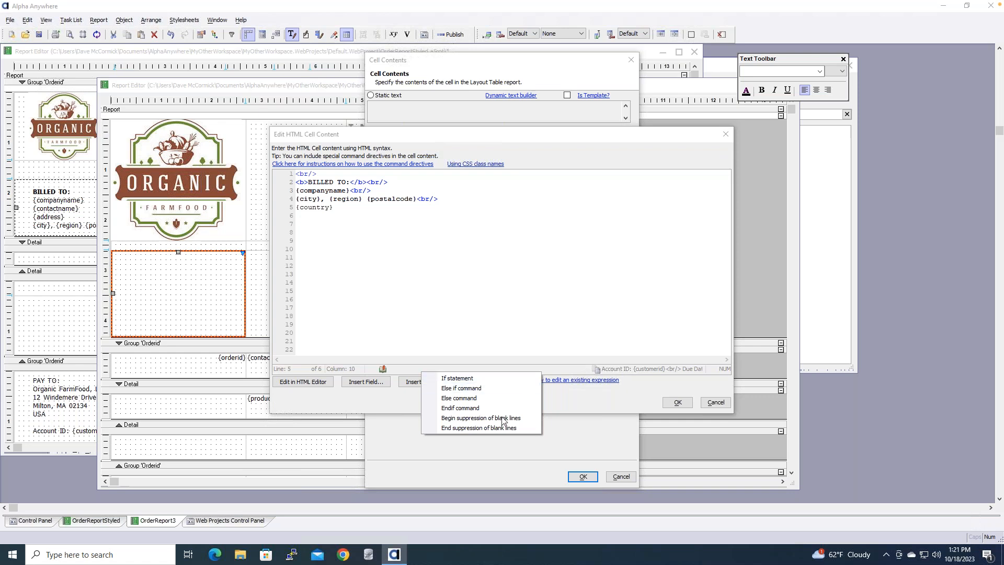
click(461, 270)
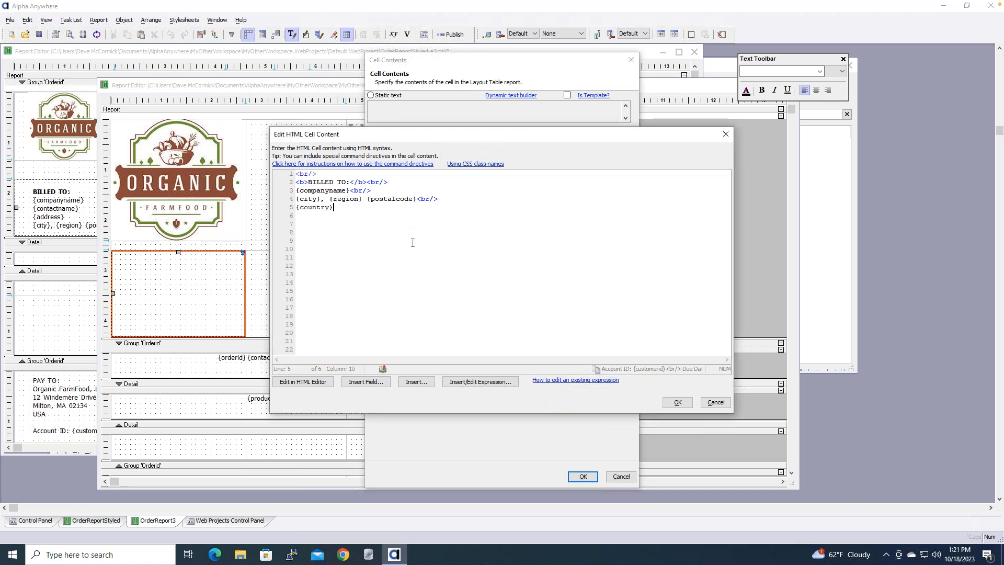
Step: Add a <br/> line break after {country} in the BILLED TO cell's HTML and apply the cell content
text(<br/>)
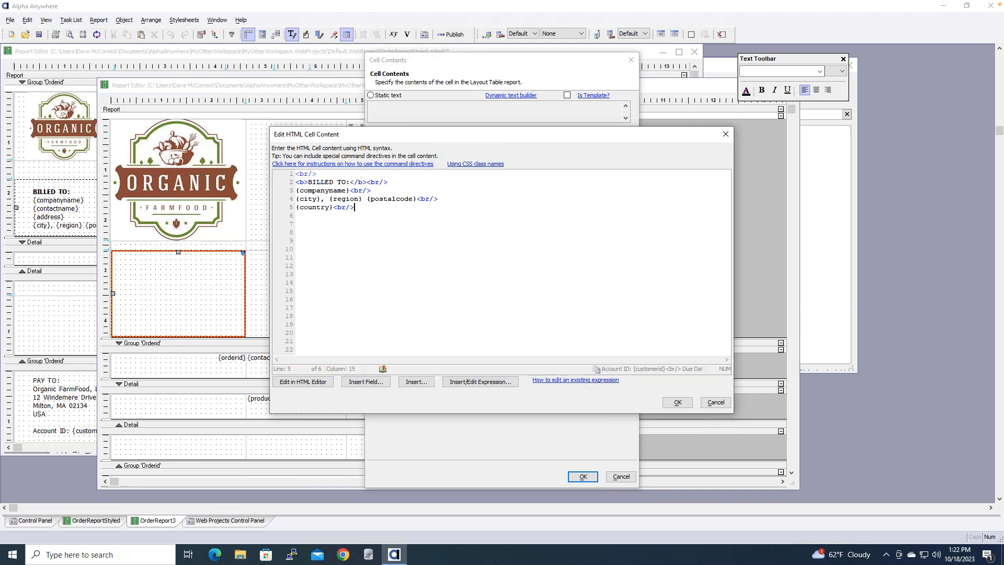
key(Return)
click(676, 406)
click(580, 476)
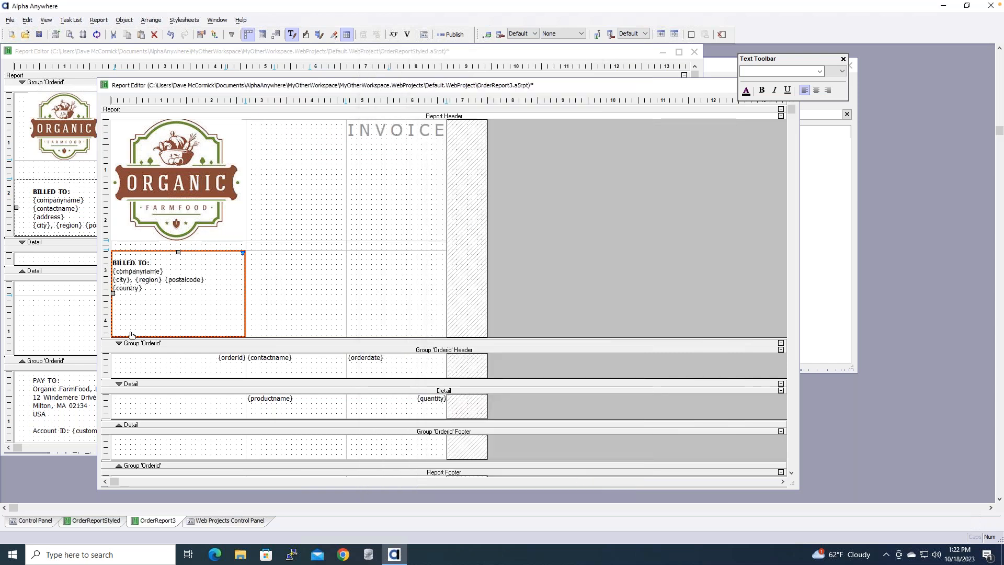
Step: Shrink the BILLED TO row in the report header to fit its text and shift the OrderReport3 window aside
drag(134, 337, 135, 296)
click(335, 276)
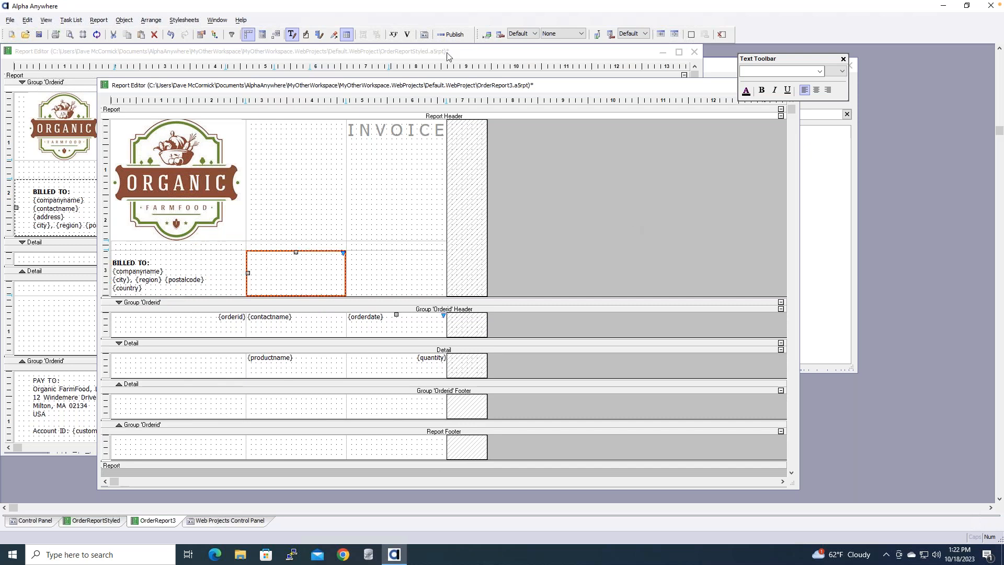
drag(591, 85, 660, 101)
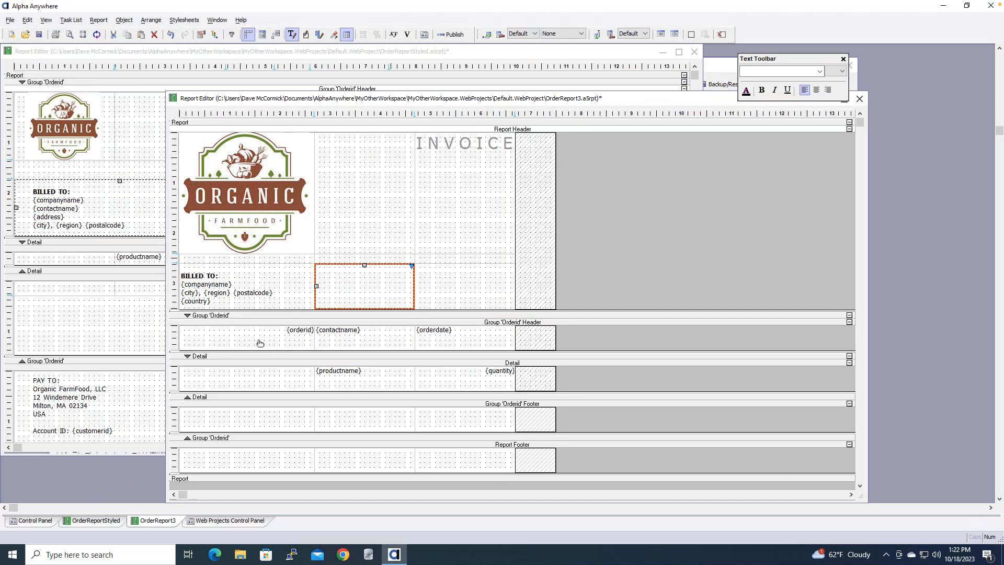
Step: Enlarge the Orderid group header row to about 1.7 inches tall and add a new row to that section
drag(260, 355, 261, 413)
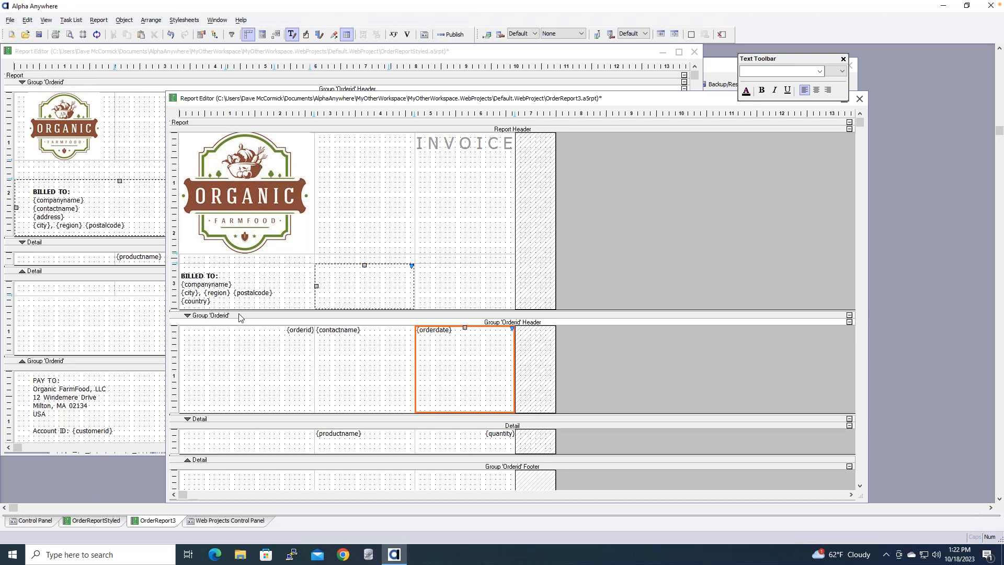
click(174, 357)
right_click(175, 357)
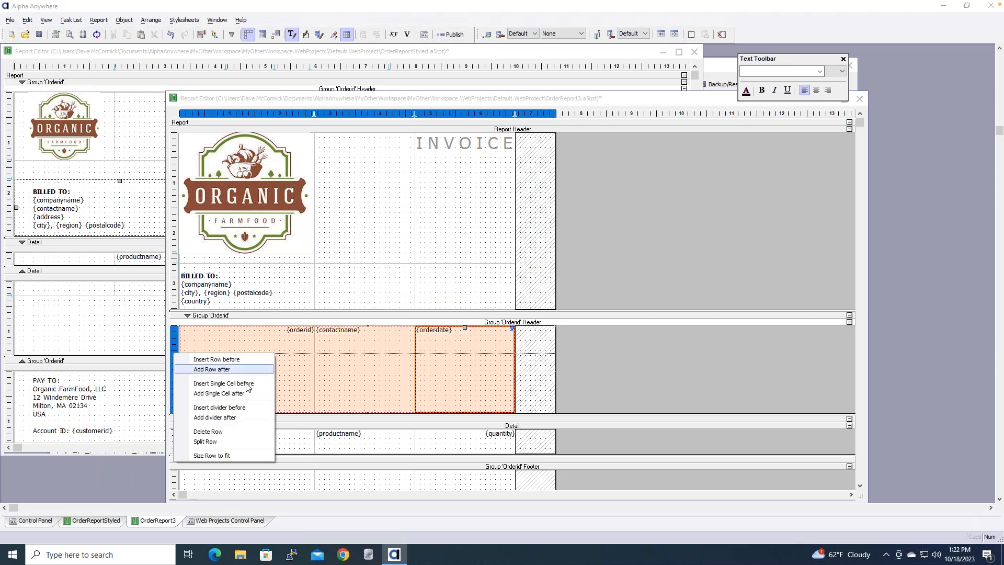
click(253, 347)
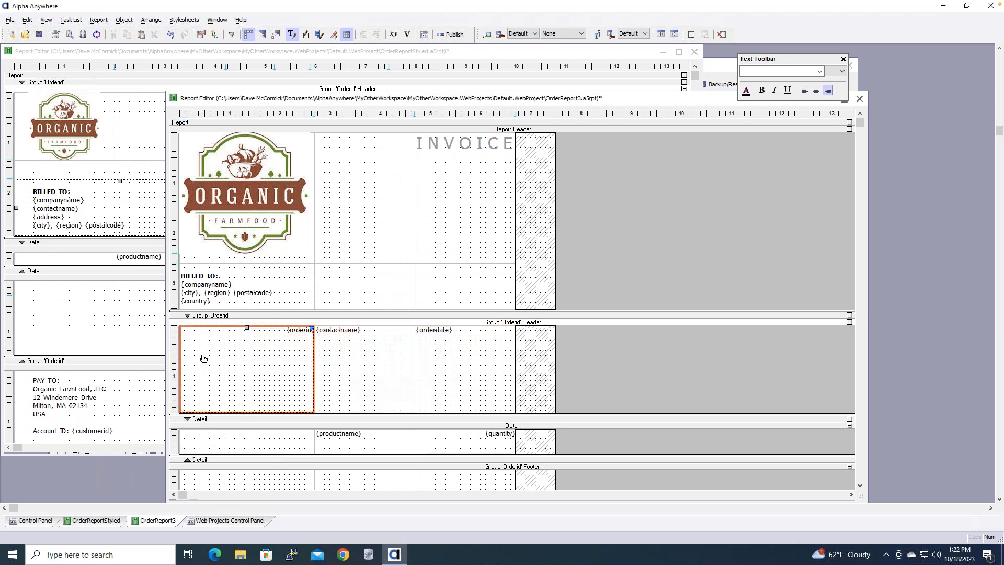
right_click(195, 359)
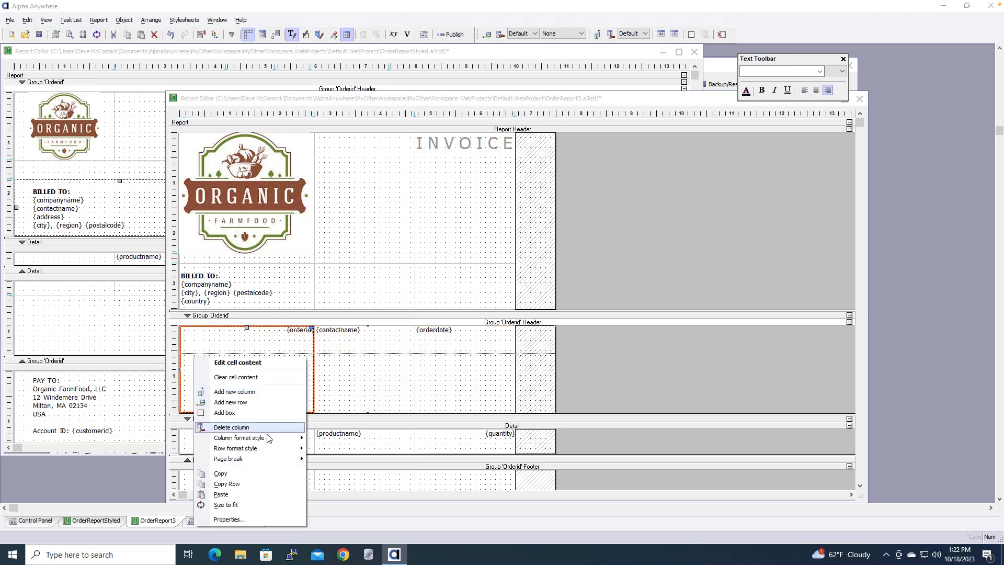
click(271, 402)
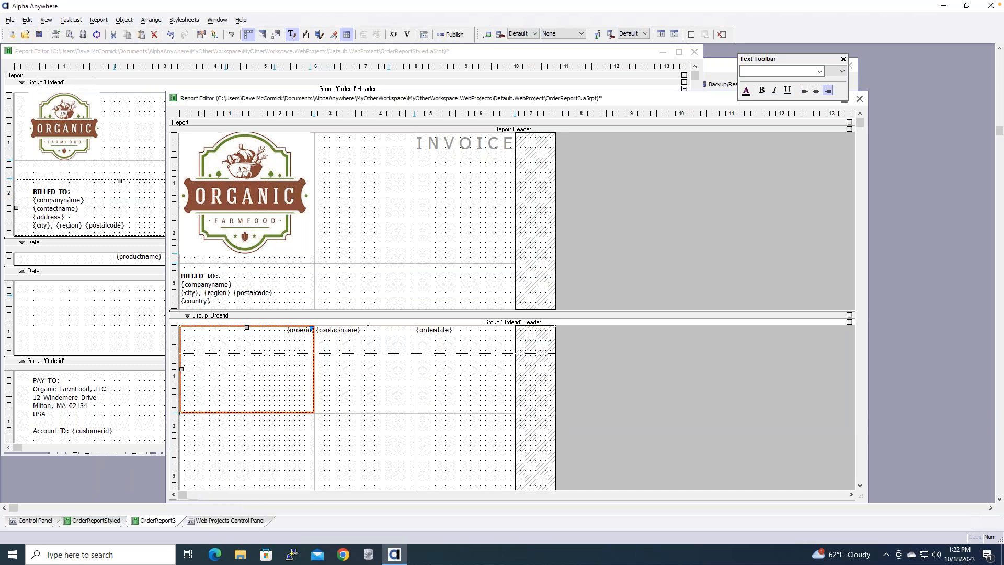
Step: Copy the logo and INVOICE row from the report header and paste it into the Orderid group header
click(182, 215)
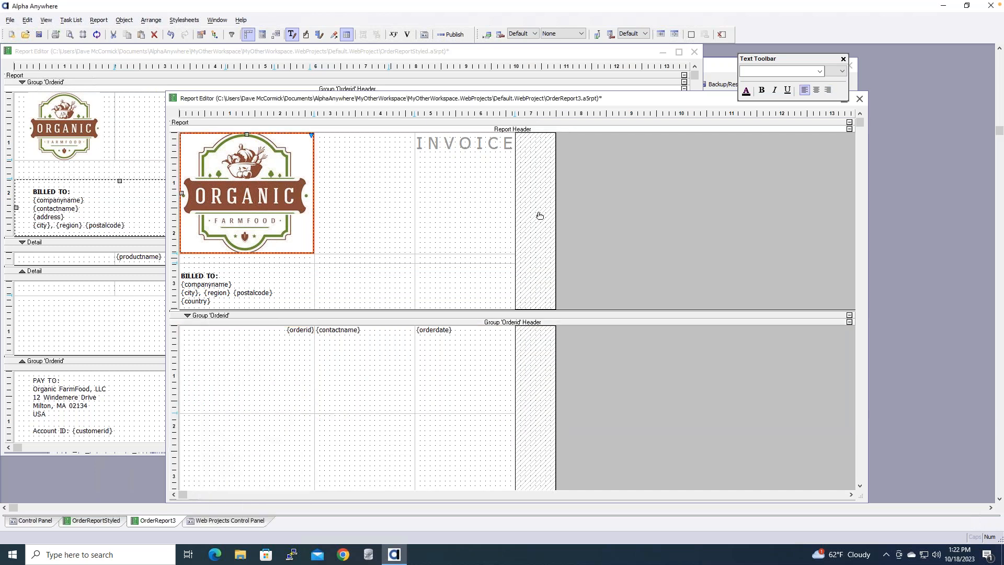
drag(470, 215, 281, 225)
click(281, 226)
click(462, 206)
right_click(463, 207)
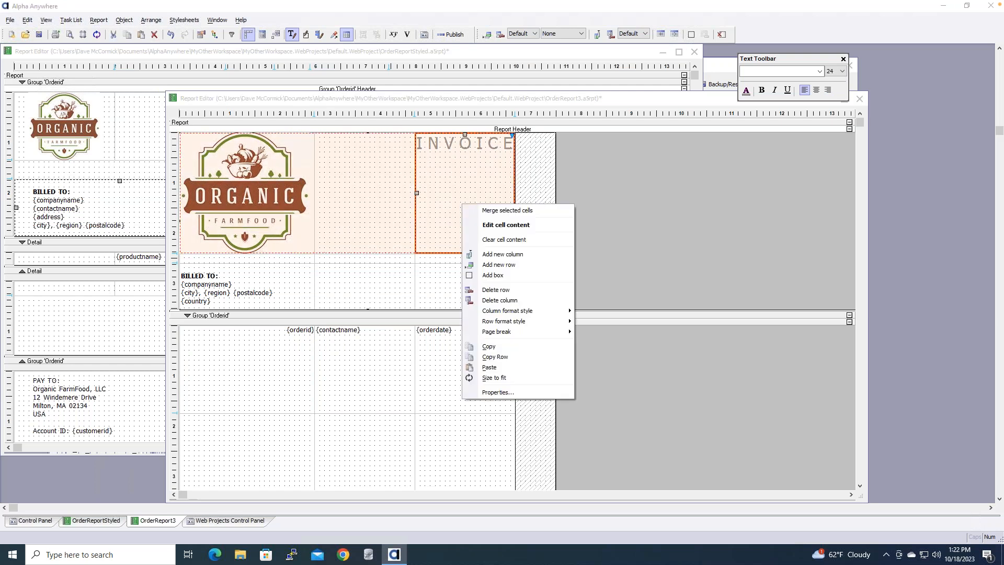
click(503, 357)
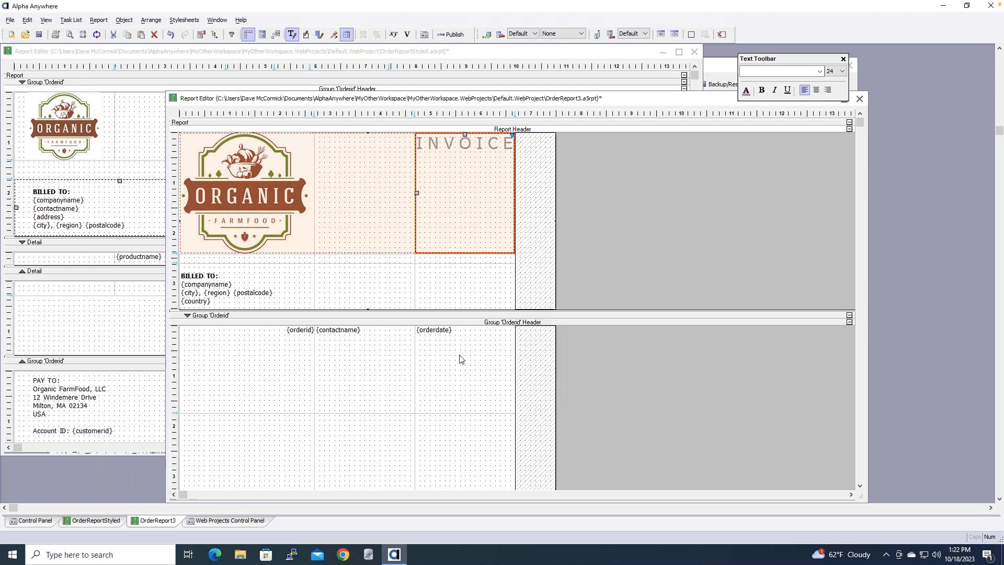
click(220, 362)
right_click(220, 360)
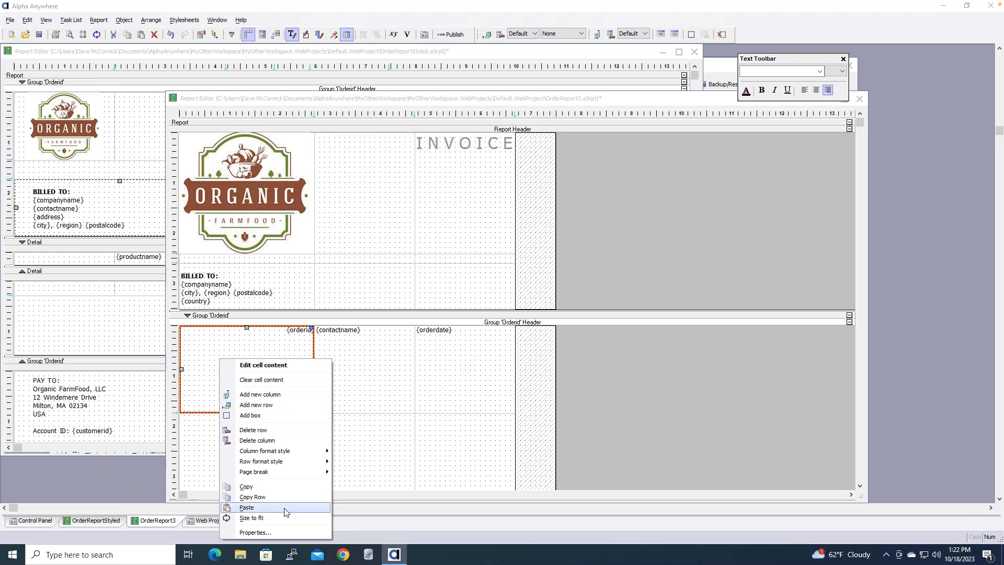
click(247, 507)
click(426, 235)
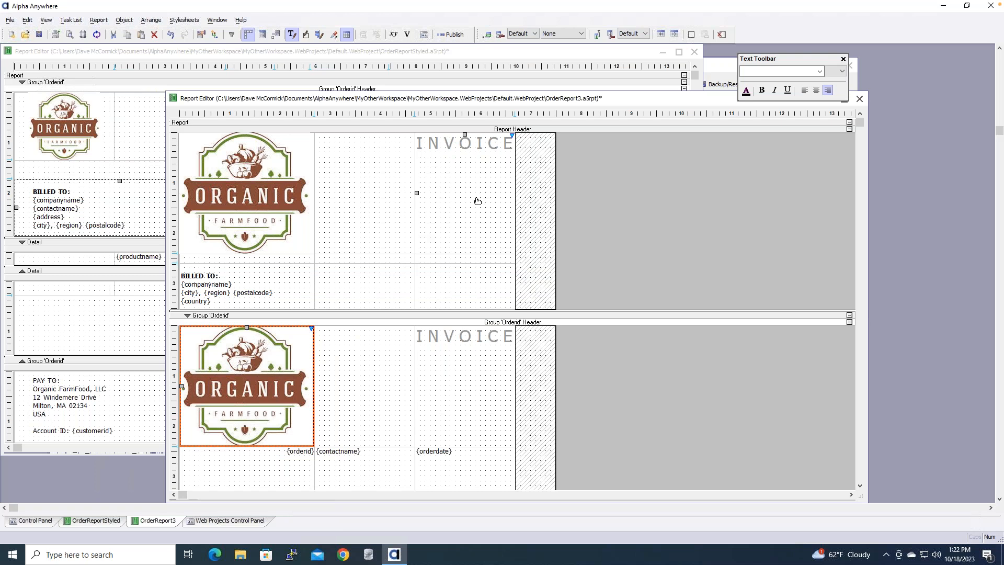
click(249, 294)
right_click(249, 293)
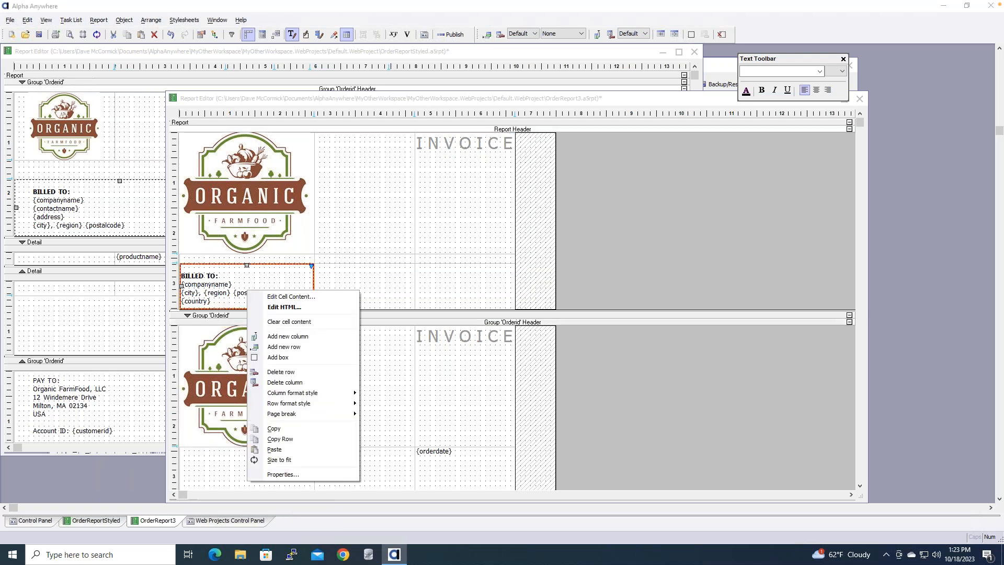
click(217, 252)
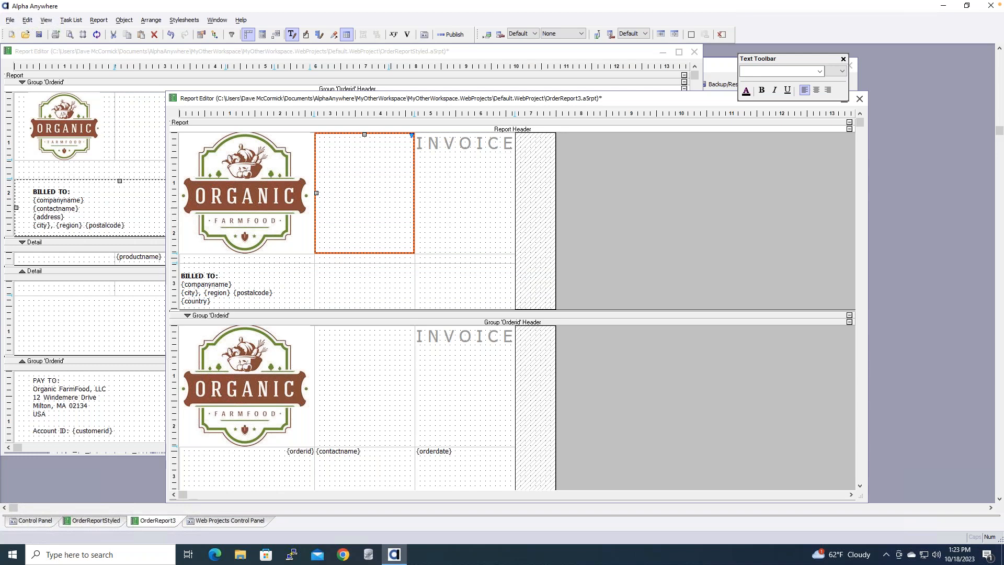
click(262, 196)
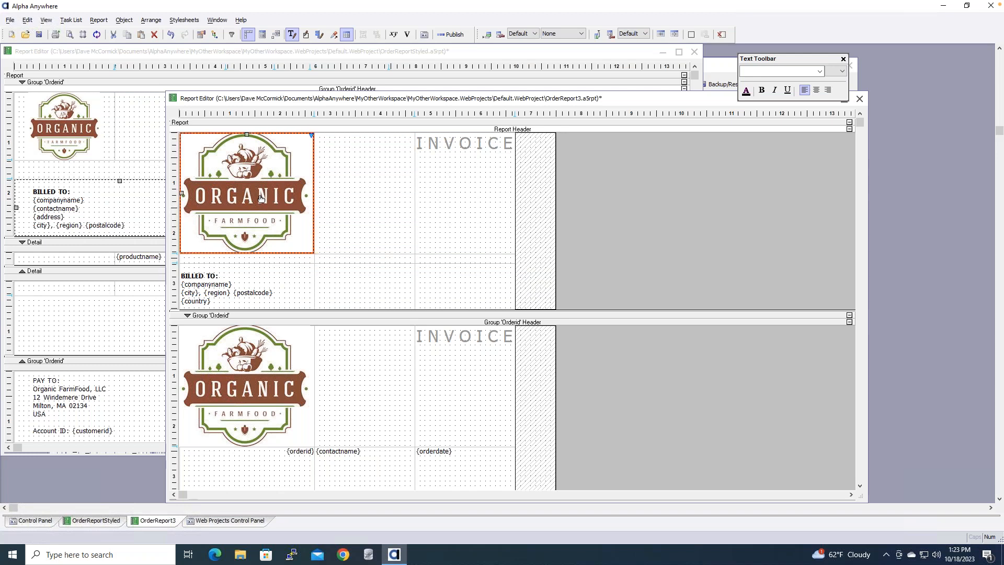
click(473, 151)
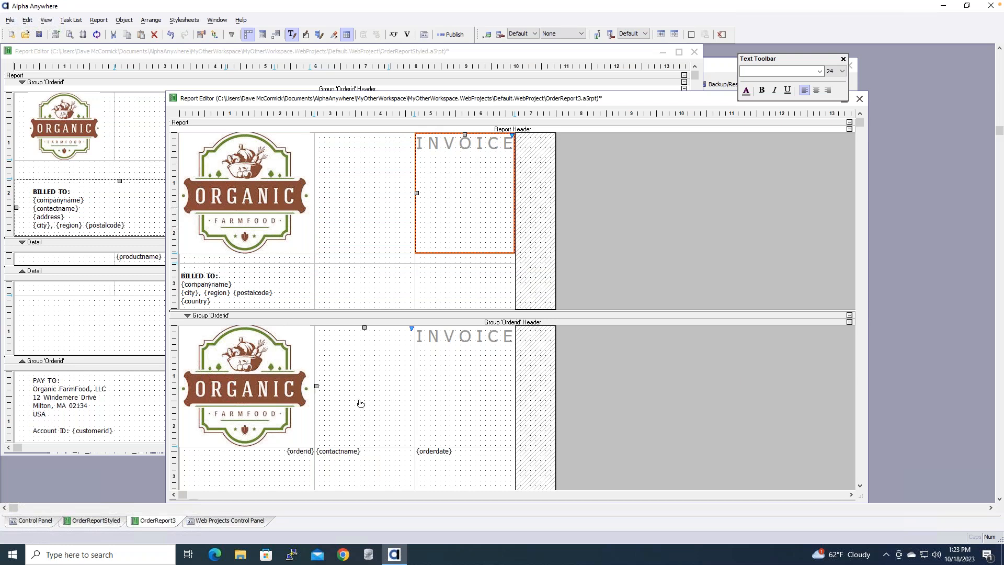
Step: Close the OrderReport3 report without saving its changes
click(93, 335)
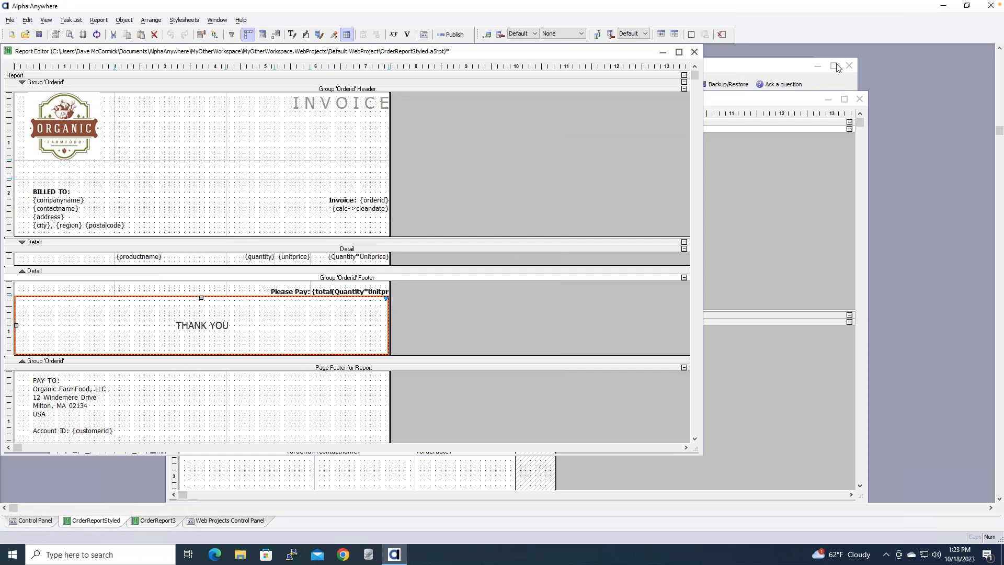
click(860, 101)
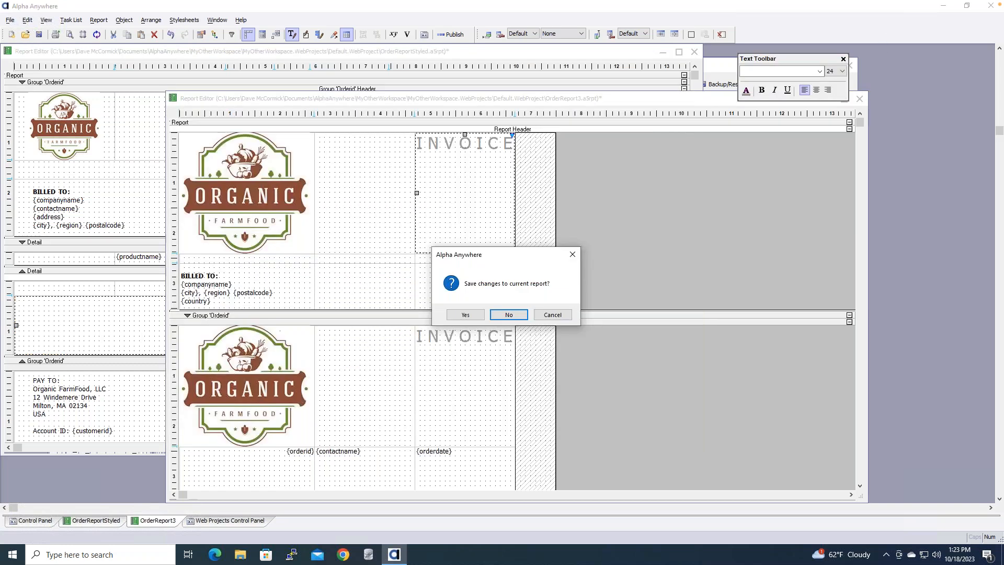
click(508, 314)
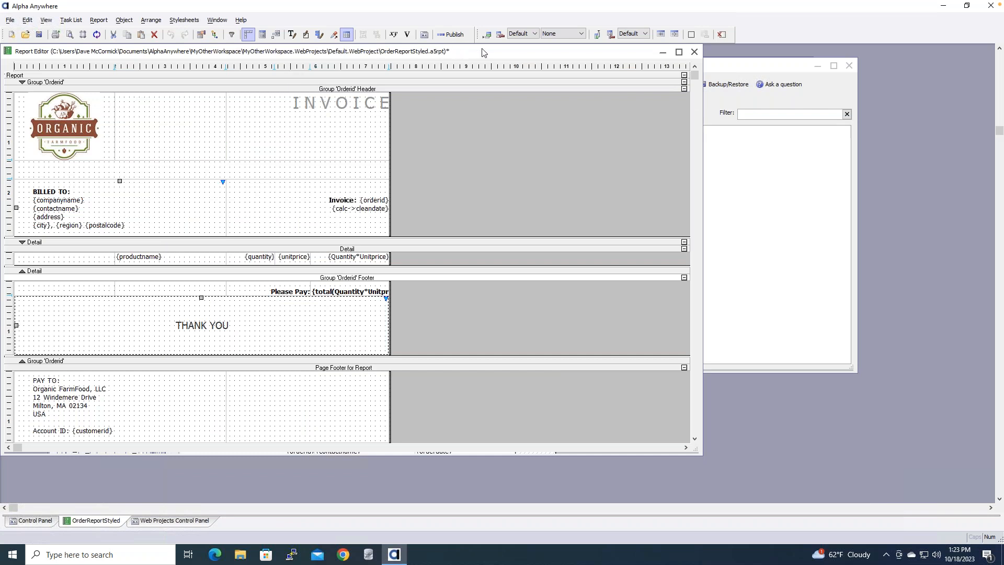
Step: Preview the OrderReportStyled invoice report, then return to its design
drag(484, 52, 606, 54)
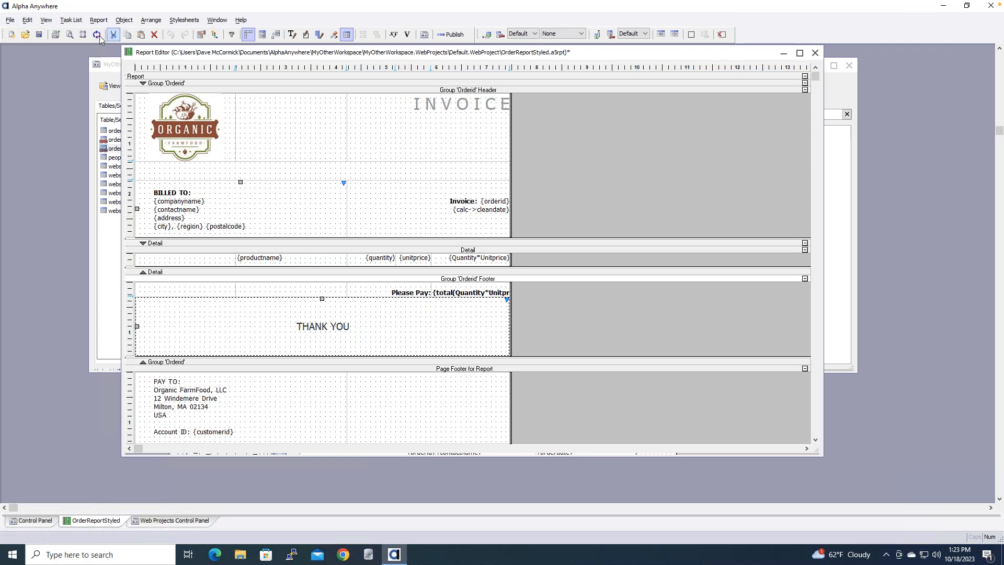
click(70, 34)
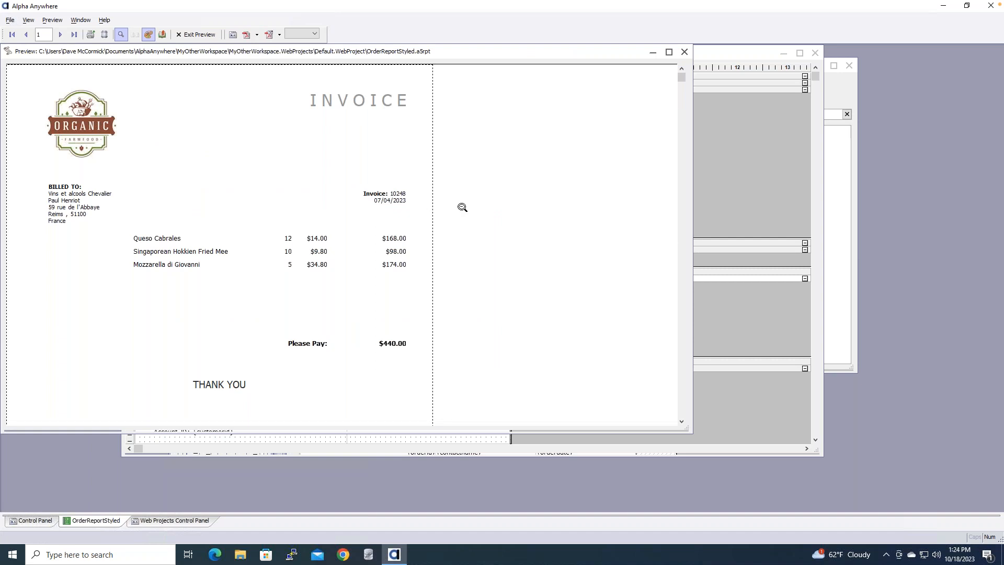
click(198, 35)
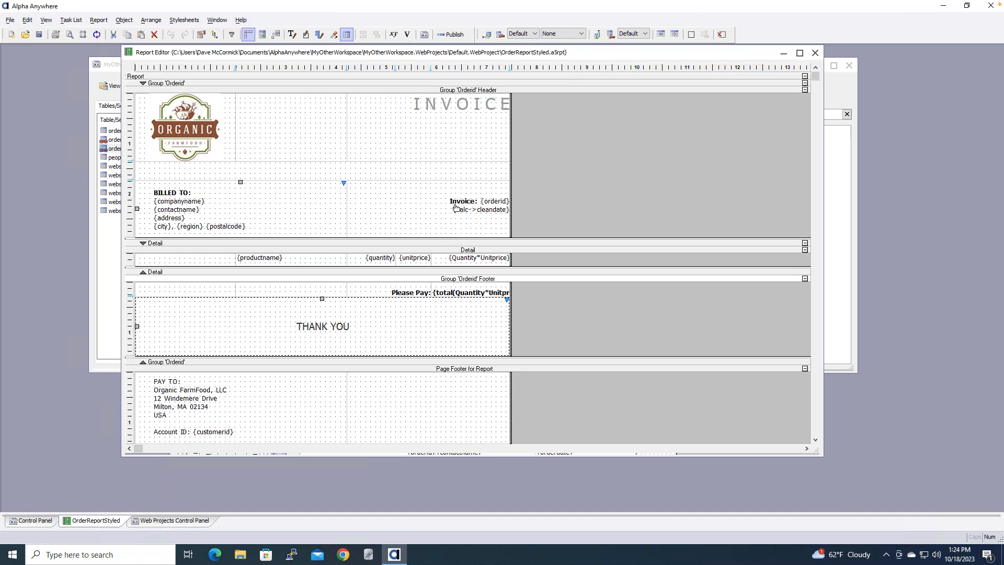
Step: Examine the report's calculated values, focusing on the convert_type expression that defines cleandate, and leave them without changes
click(393, 38)
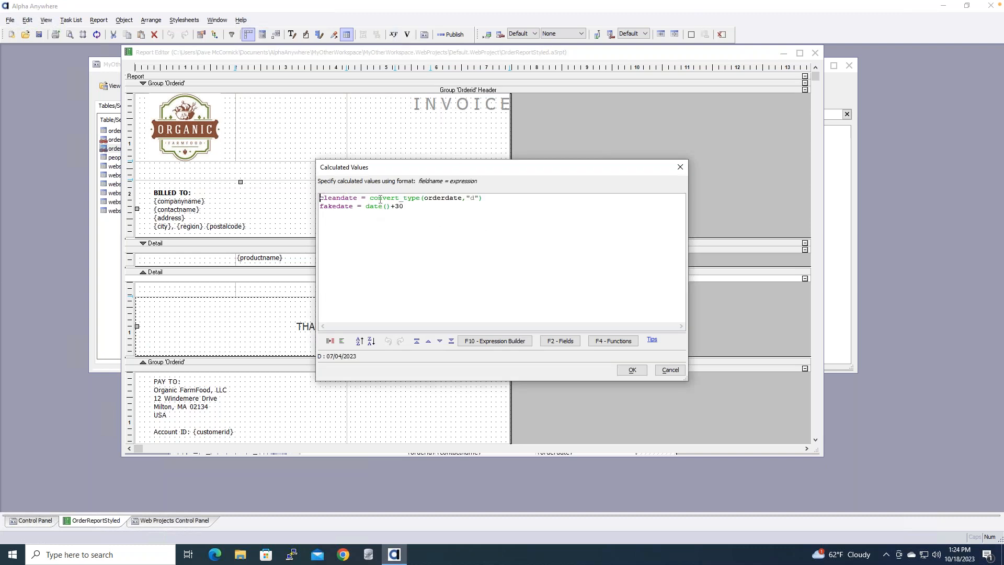
drag(370, 198, 424, 199)
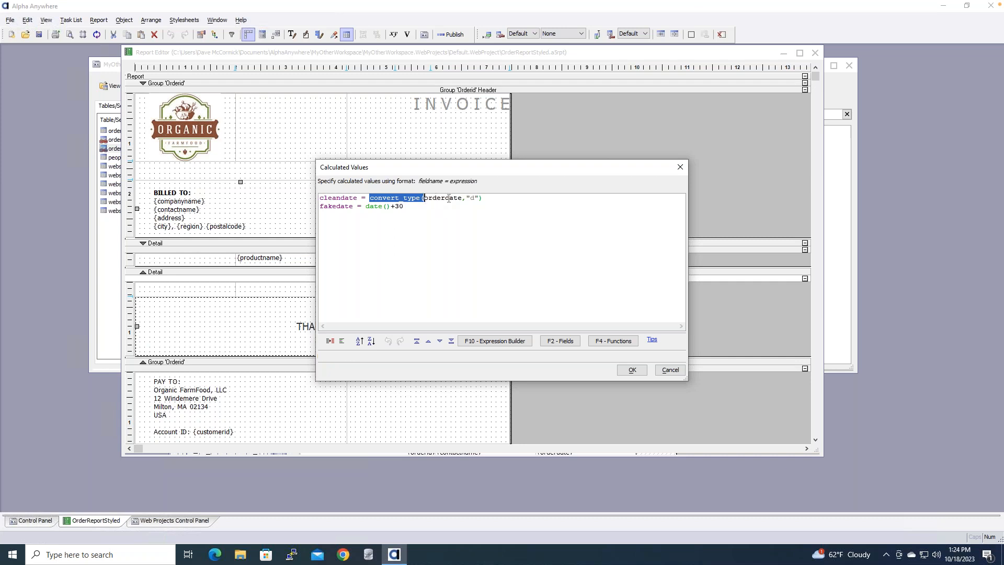
click(494, 198)
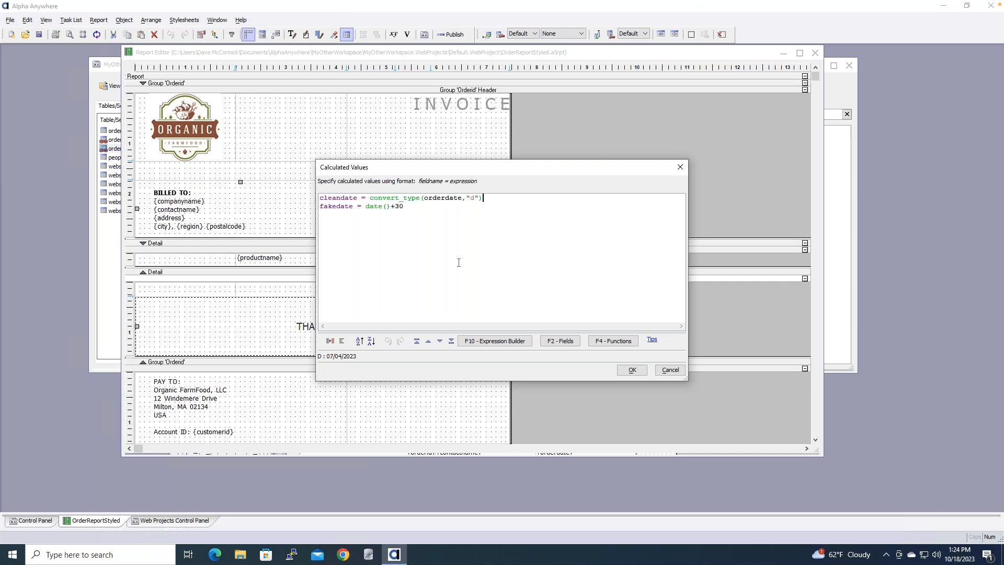
click(670, 371)
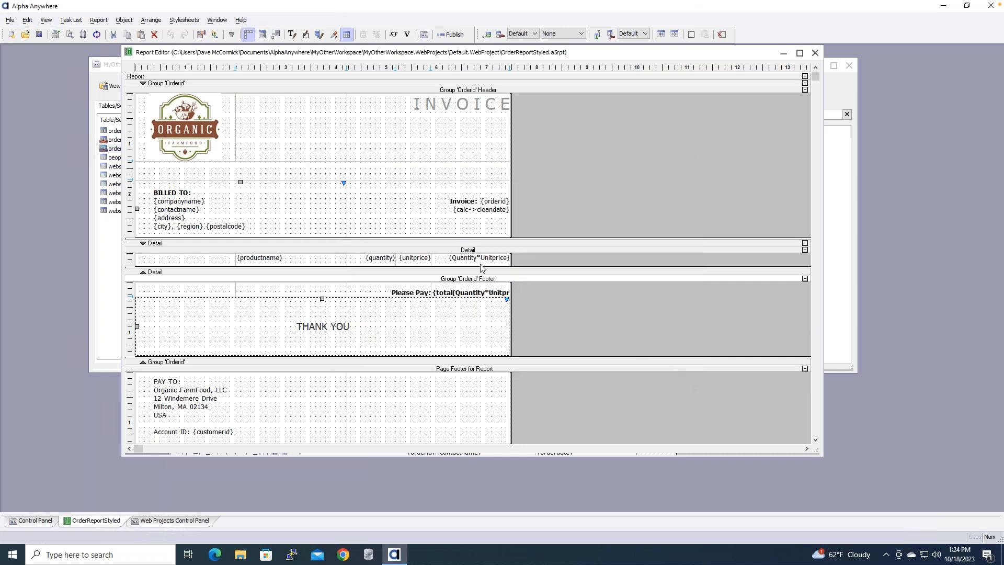
Step: Open the HTML of the Invoice number and date cell and check which calculated fields can be inserted
double_click(433, 228)
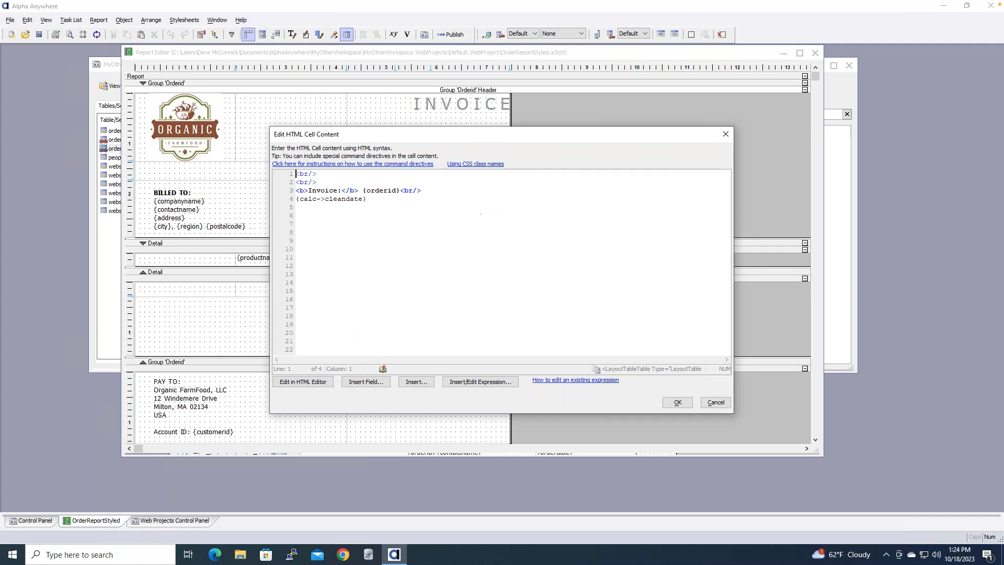
click(416, 382)
click(348, 346)
click(365, 381)
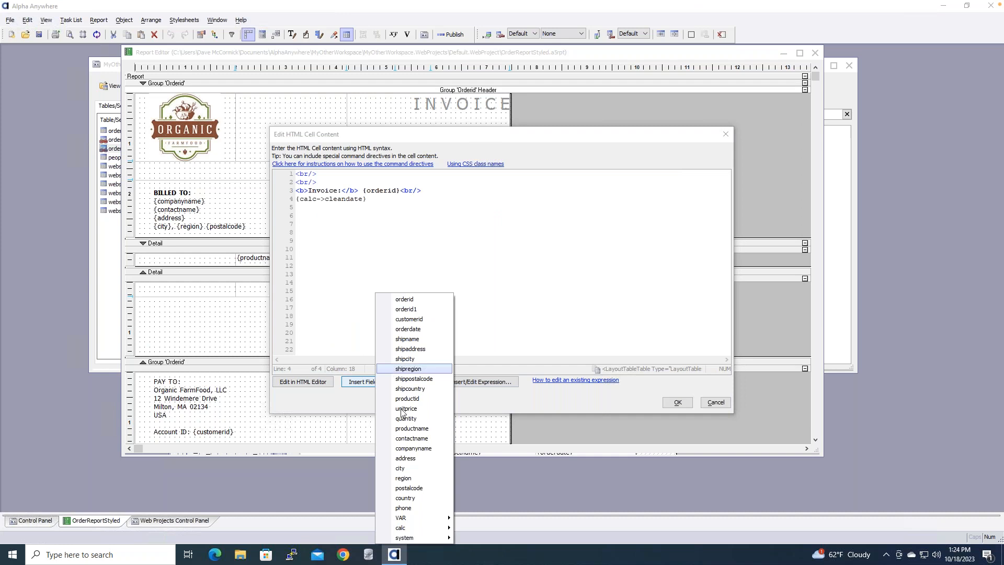
mouse_move(445, 530)
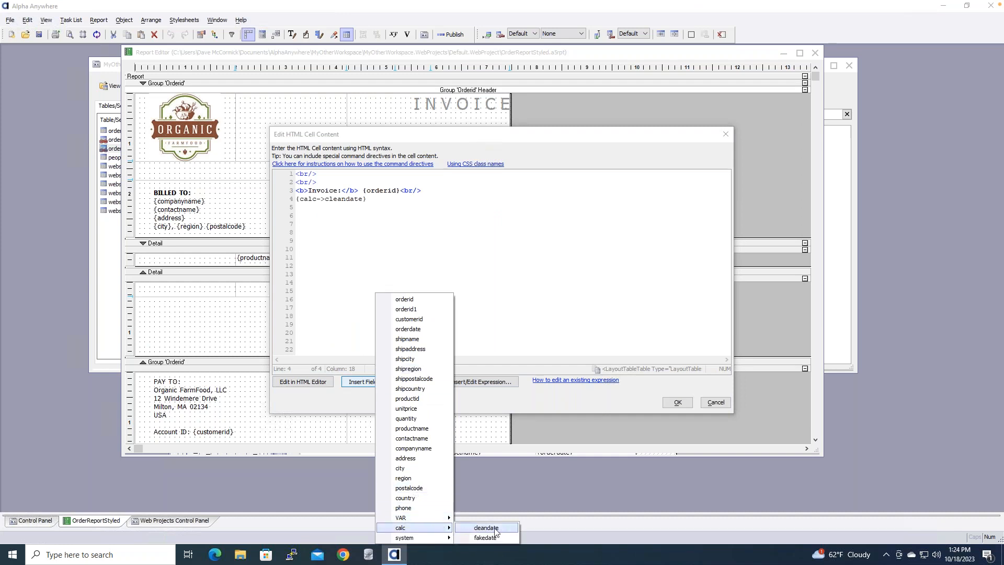
click(601, 290)
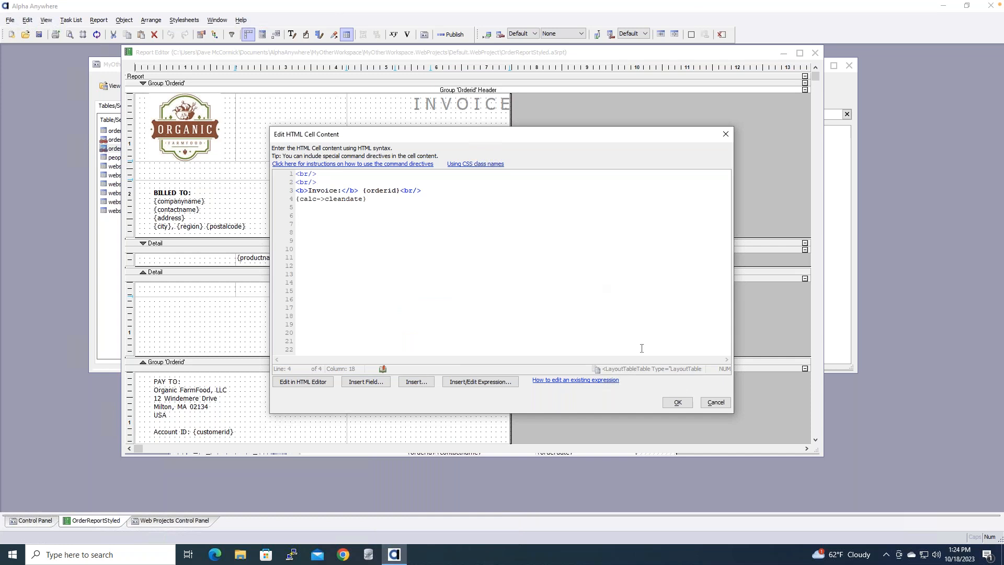
Step: Close the Invoice cell's HTML without changes, then check how the Quantity*Unitprice cell in the Detail section is defined
click(715, 402)
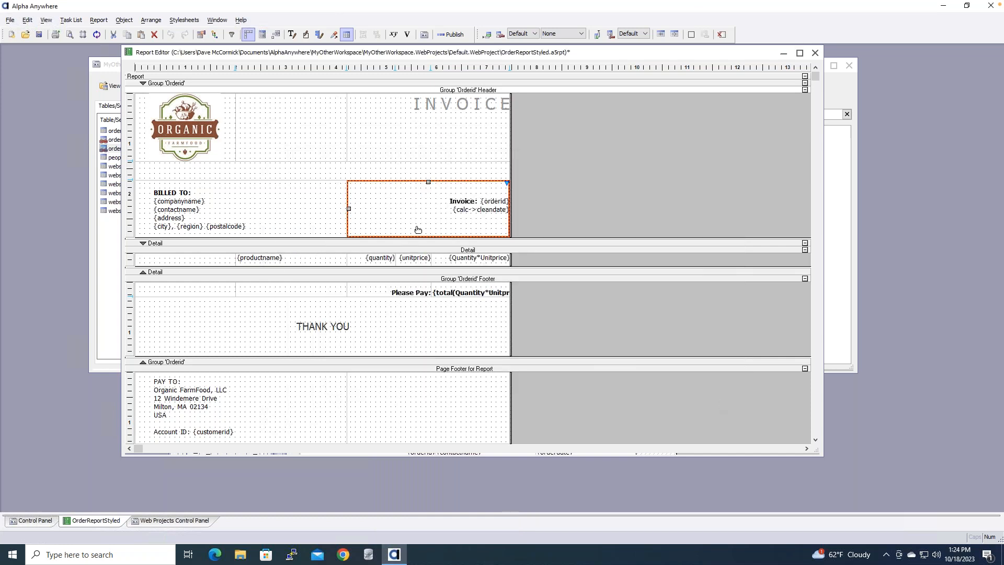
click(281, 262)
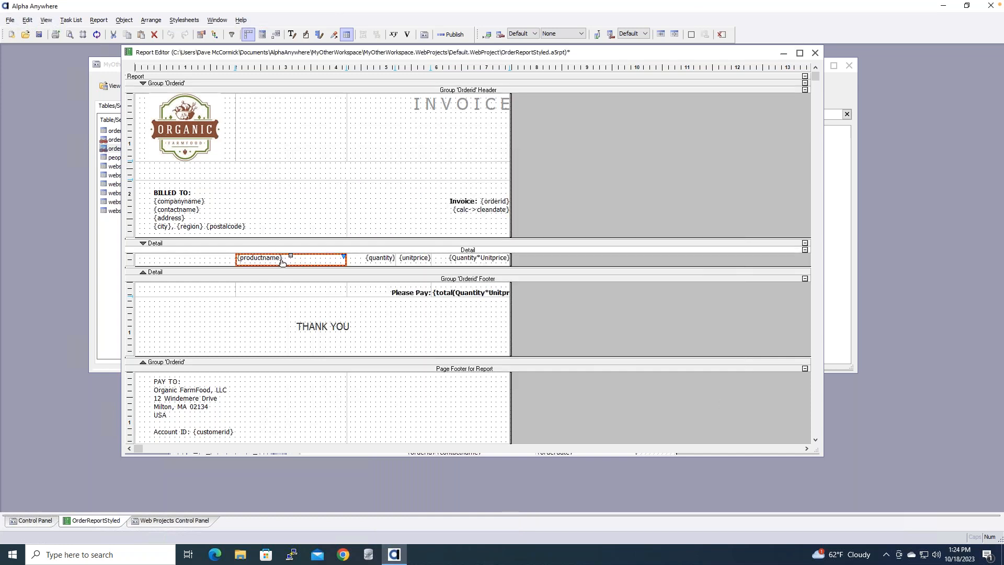
click(490, 261)
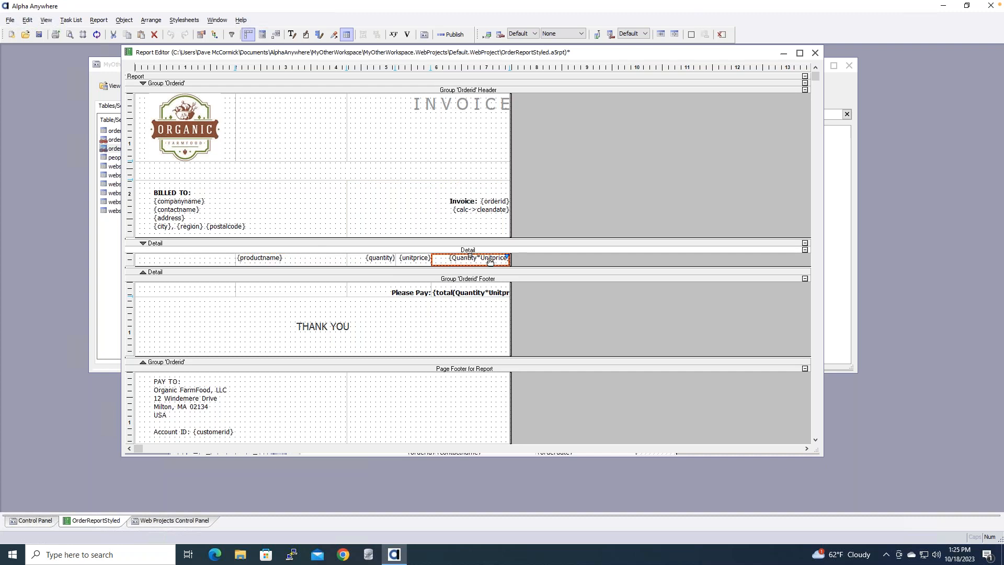
double_click(490, 261)
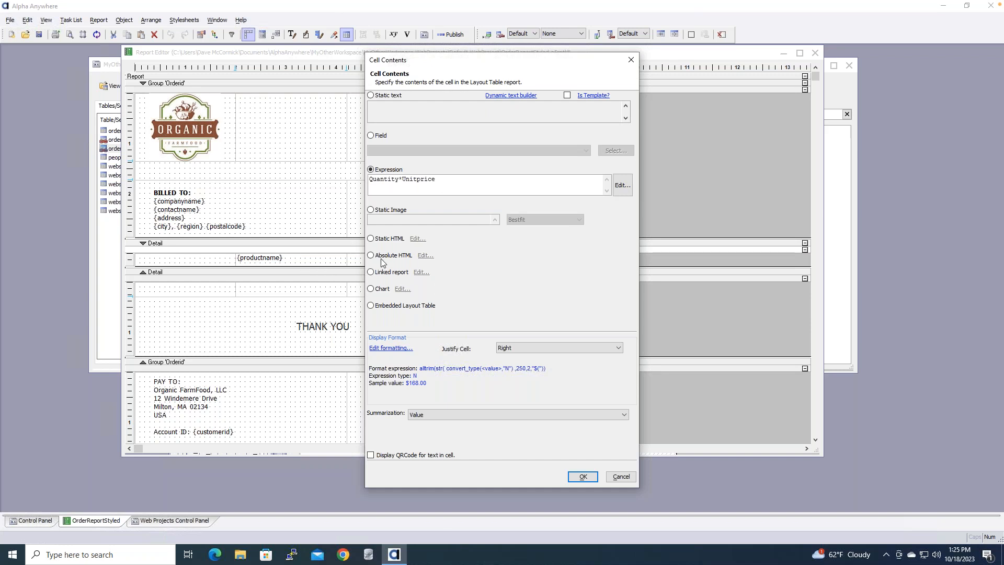
click(626, 476)
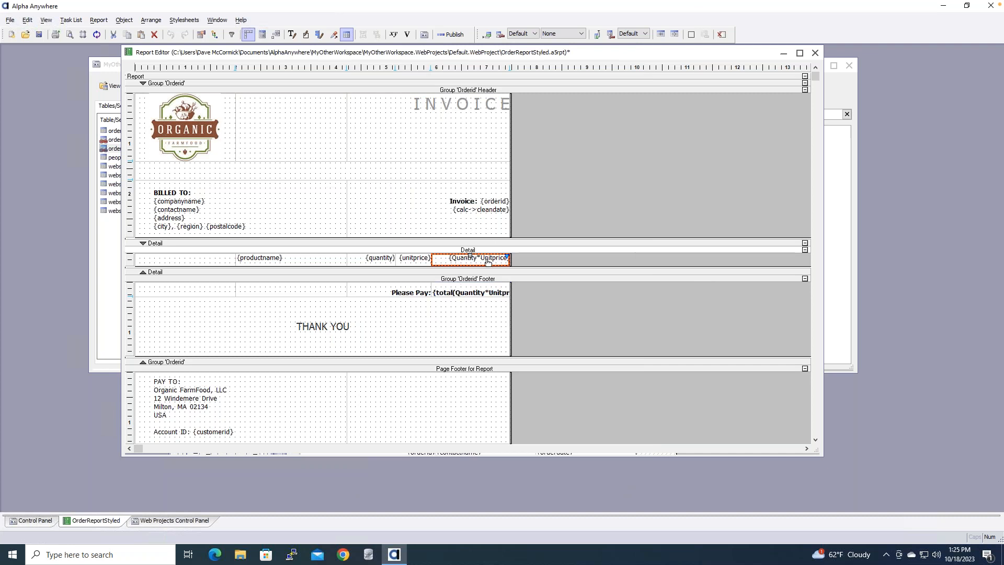
Step: Preview the invoice report, then browse the pre-defined display formats for the Quantity*Unitprice cell without choosing one
click(69, 35)
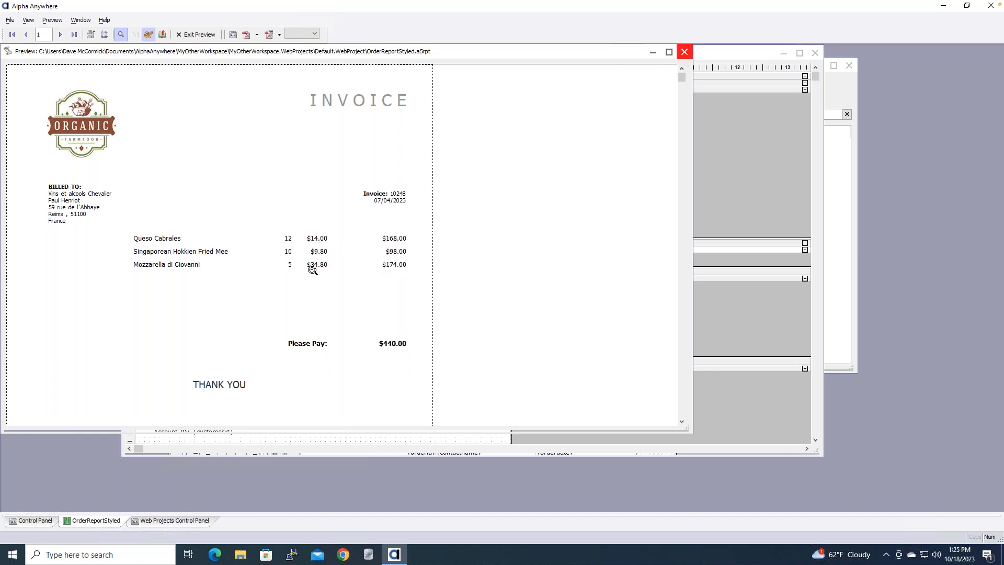
click(684, 53)
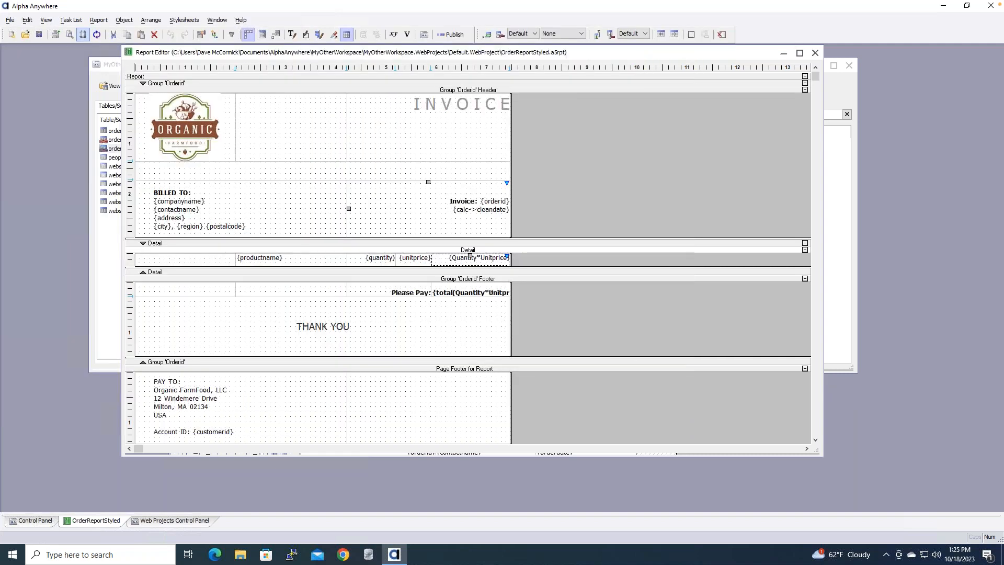
double_click(479, 259)
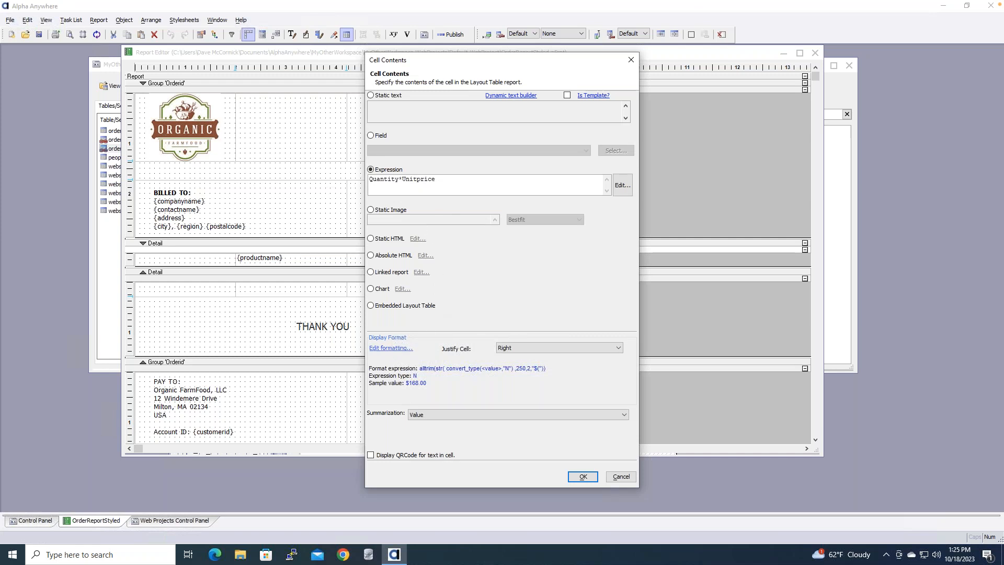
click(391, 348)
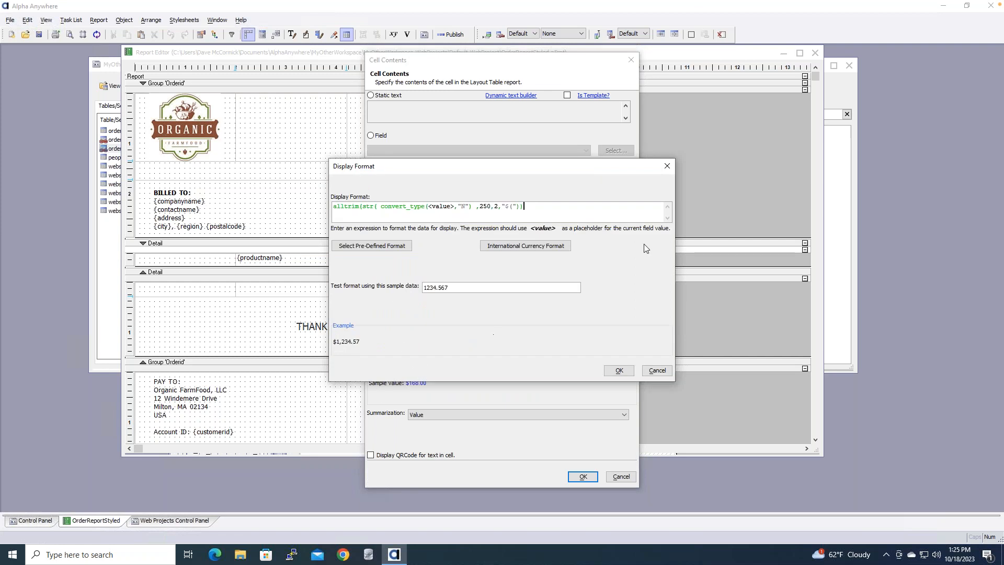
click(383, 248)
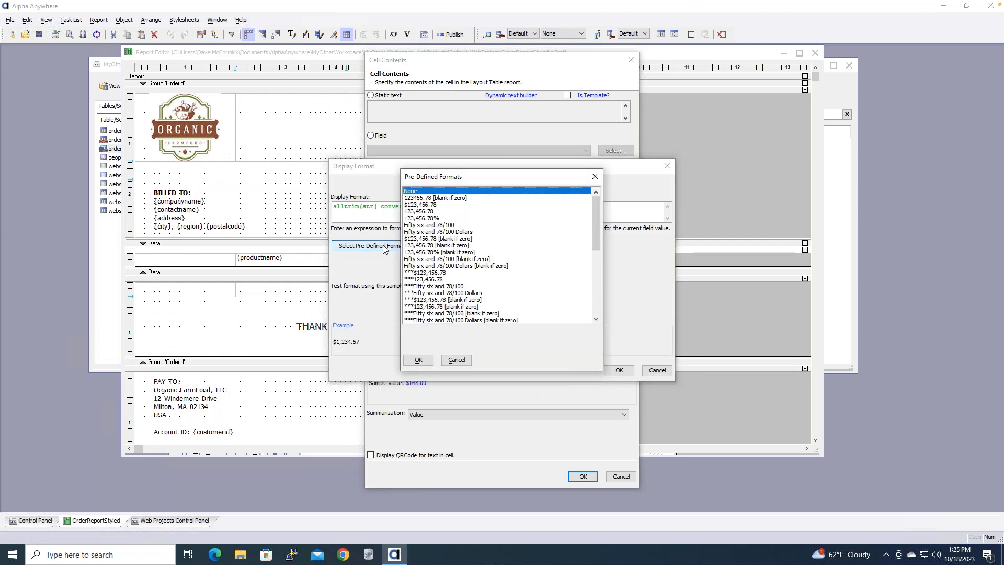
drag(596, 203, 594, 263)
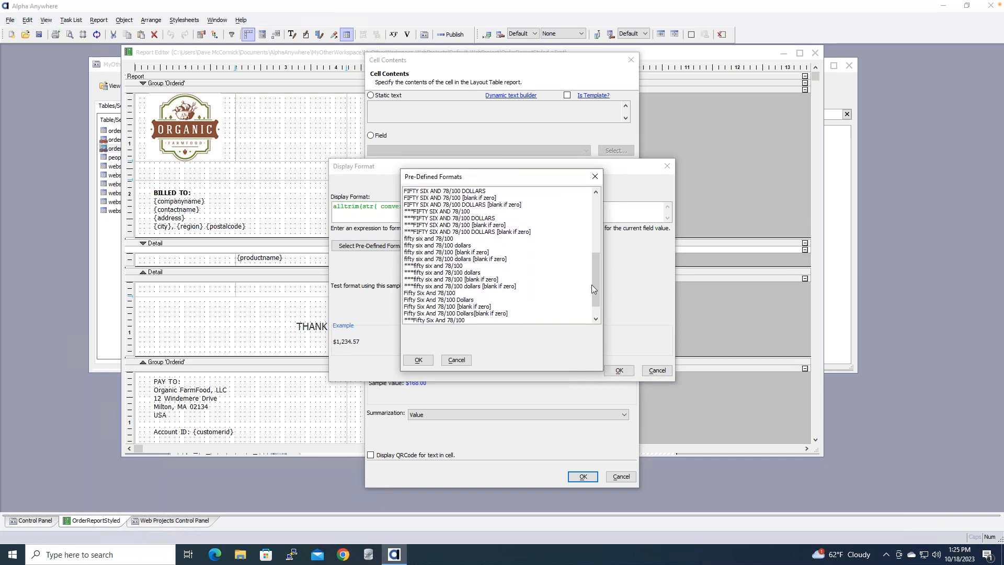
drag(593, 283, 595, 220)
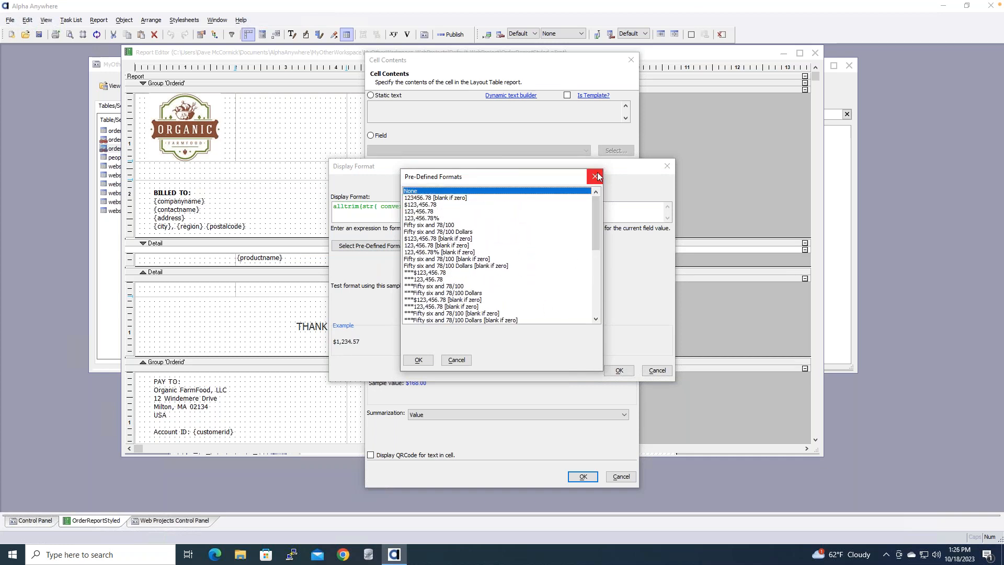
click(597, 177)
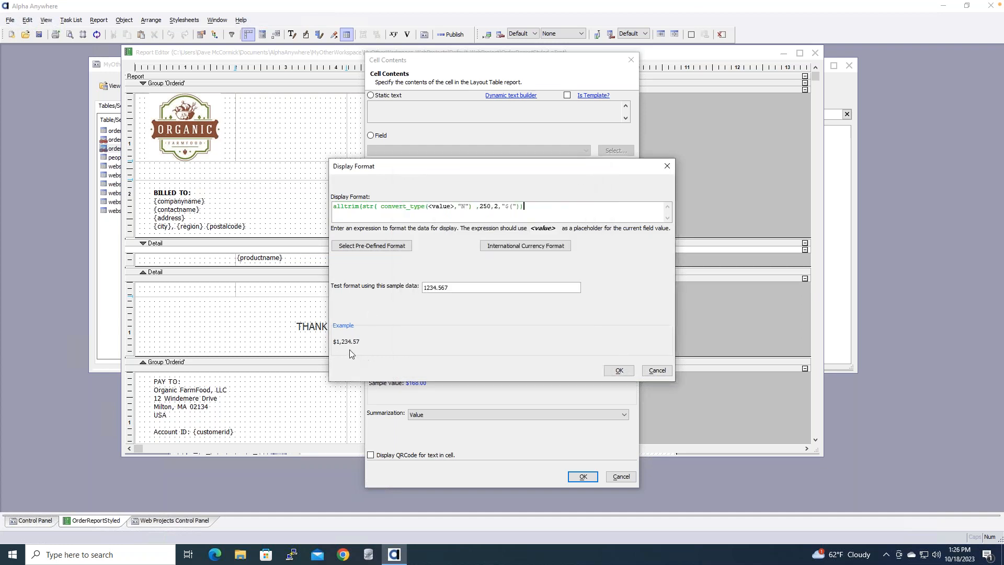
Step: Check the countries offered by the International Currency Format, then cancel out of the cell's formatting and contents
click(564, 250)
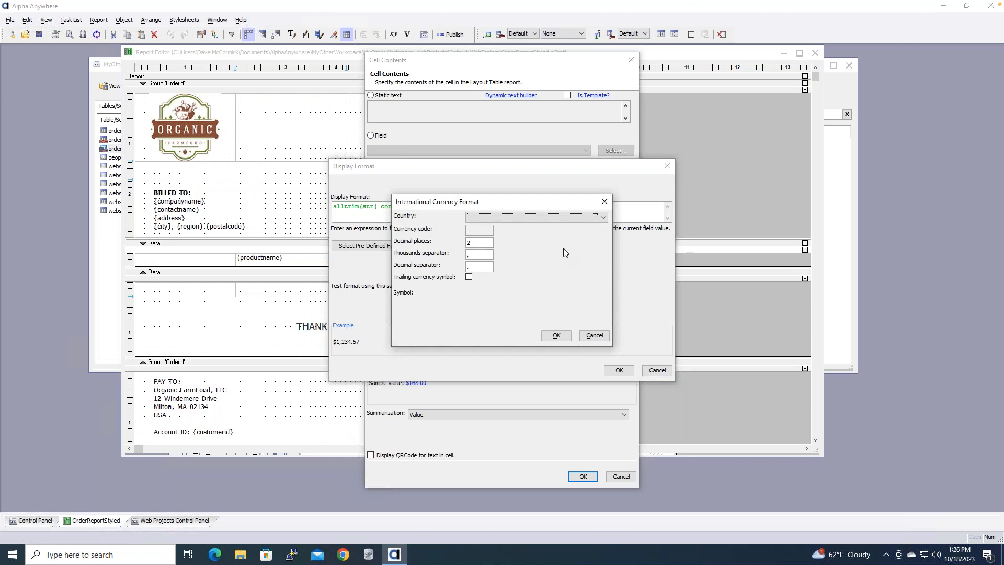
click(603, 217)
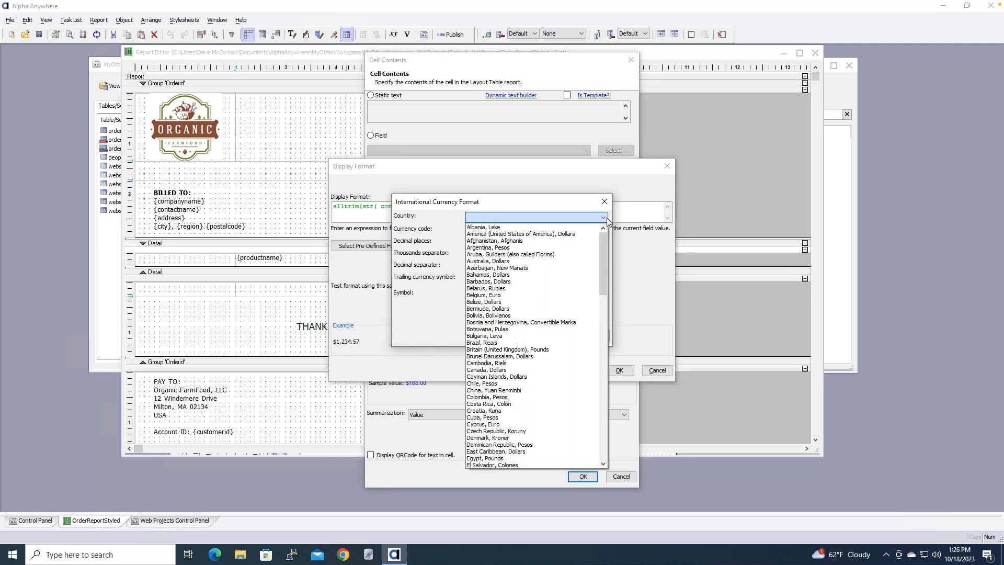
click(427, 294)
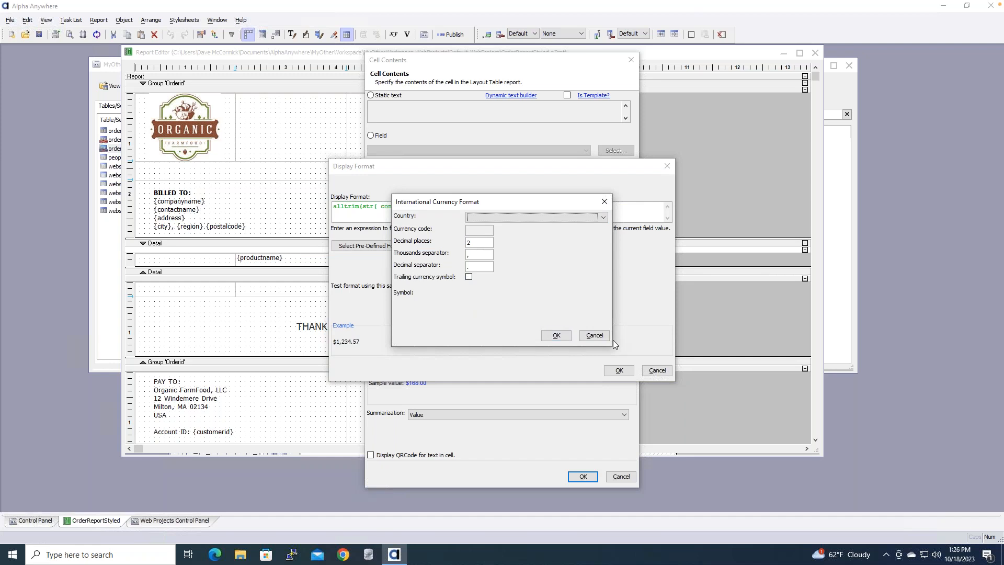
click(594, 335)
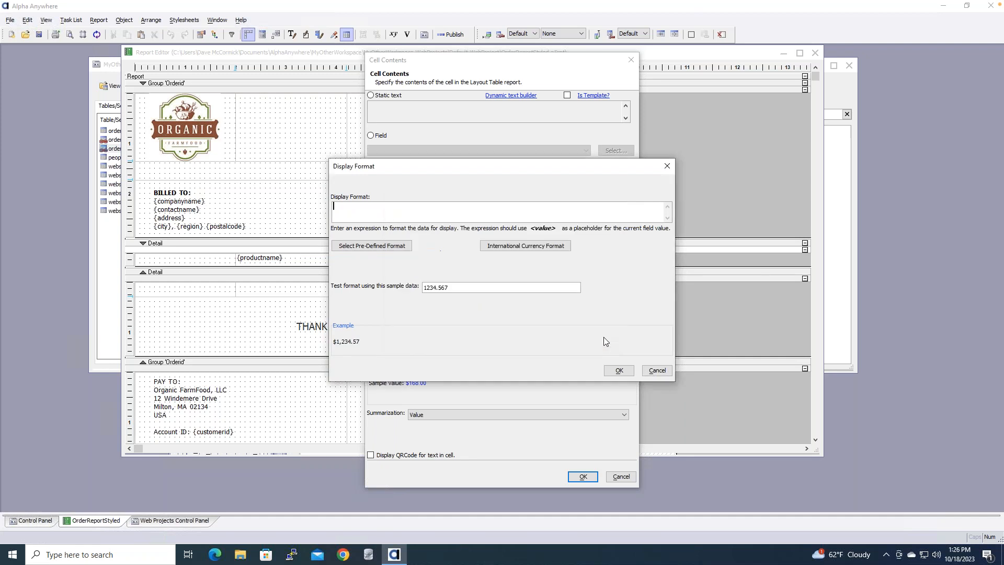
click(660, 372)
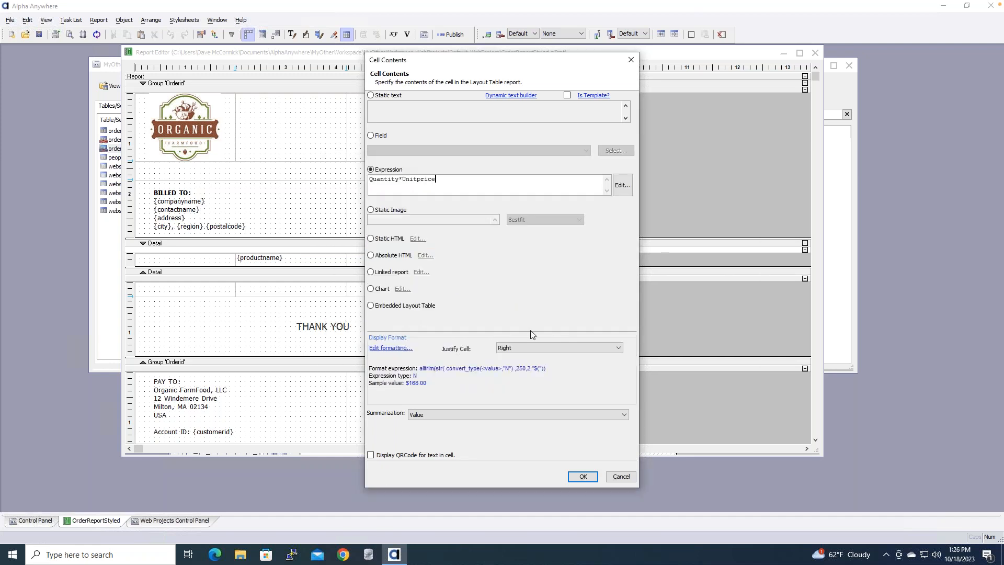
click(621, 476)
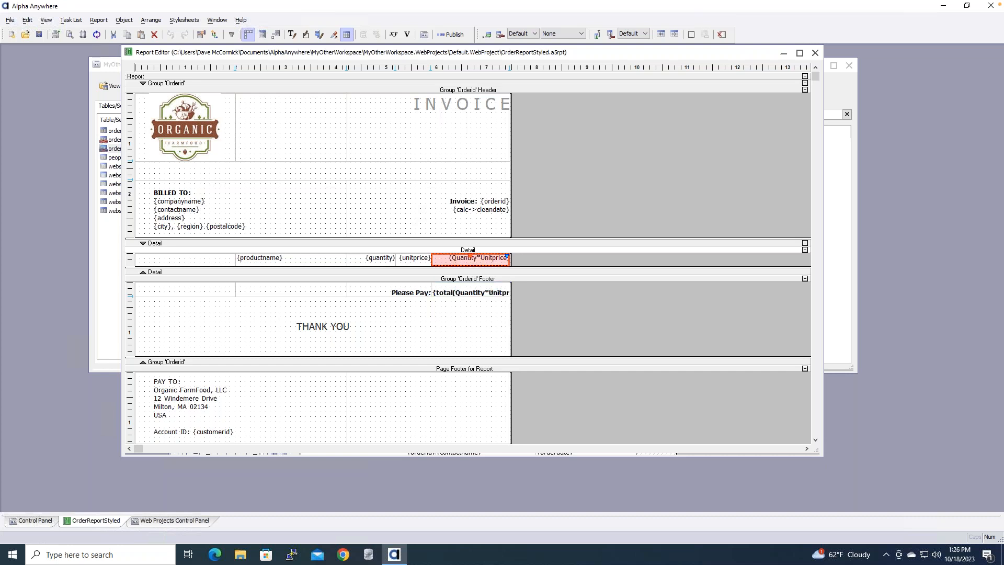
Step: Examine the summarization options of the Please Pay amount cell, switching between Value and Total, then cancel the cell's changes
double_click(471, 295)
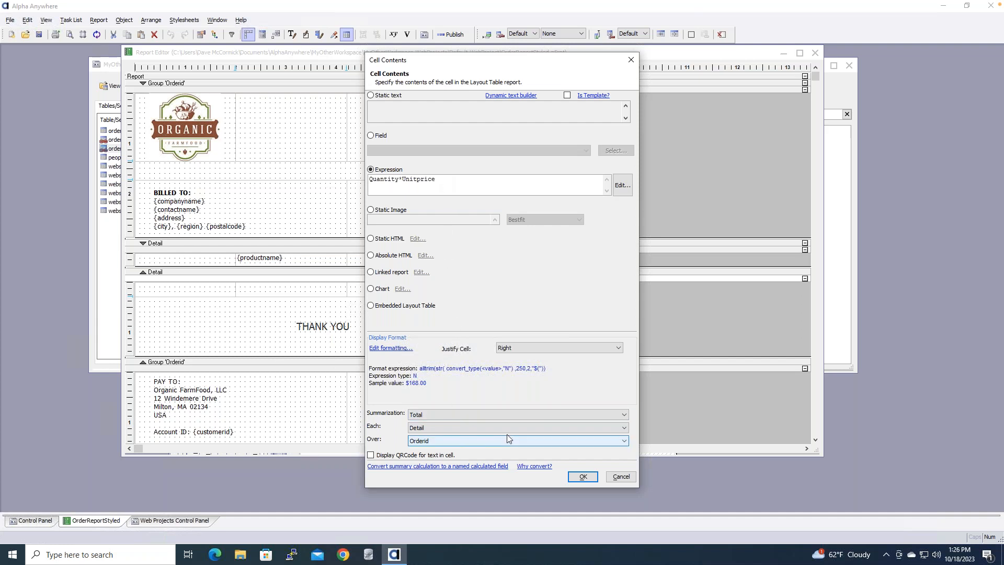
click(457, 415)
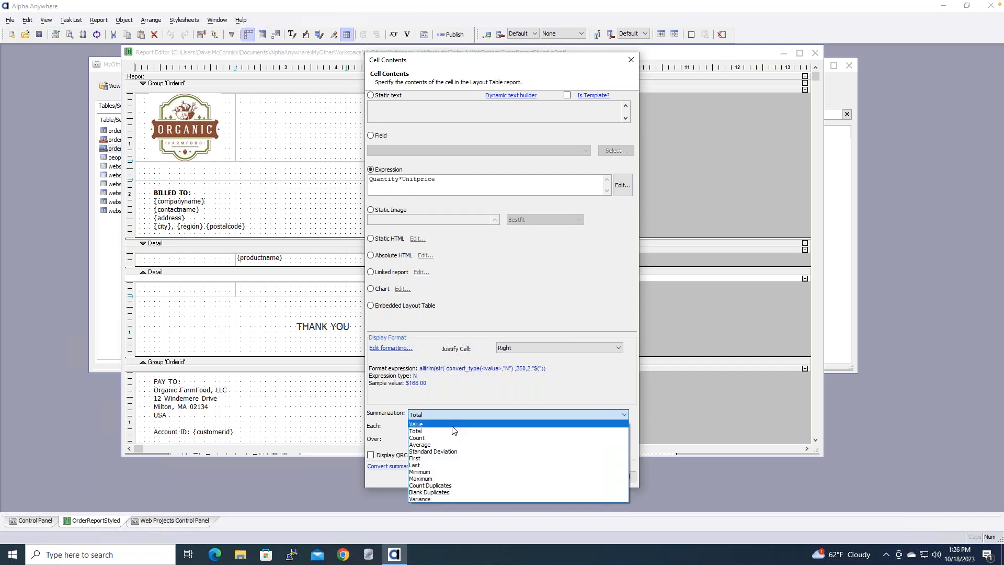
click(452, 424)
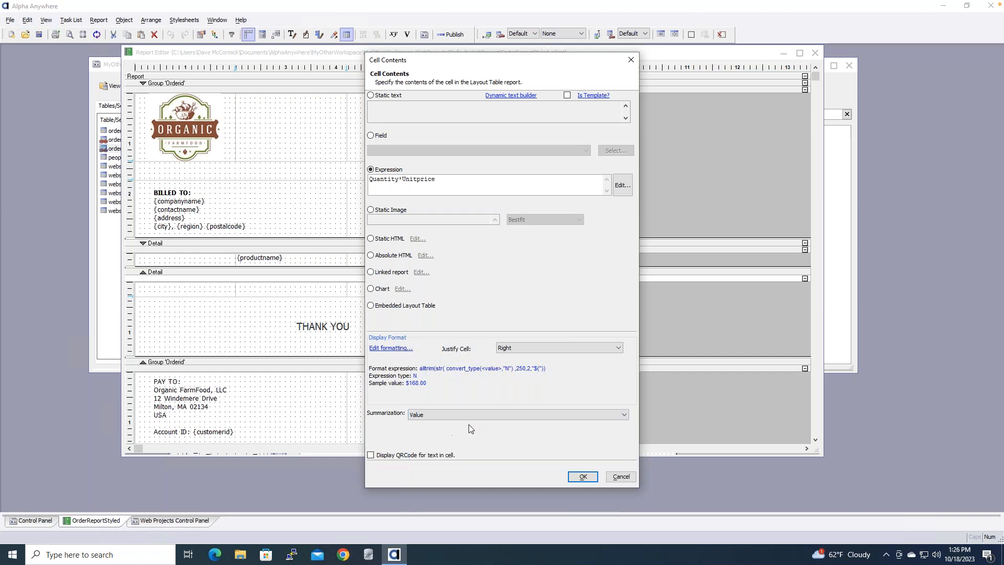
click(623, 415)
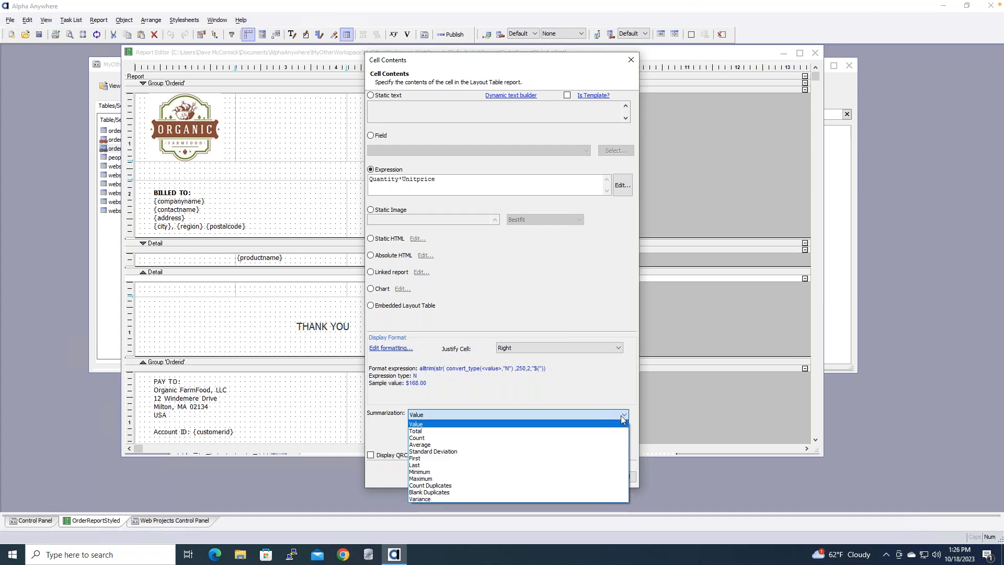
click(521, 431)
click(413, 433)
click(440, 426)
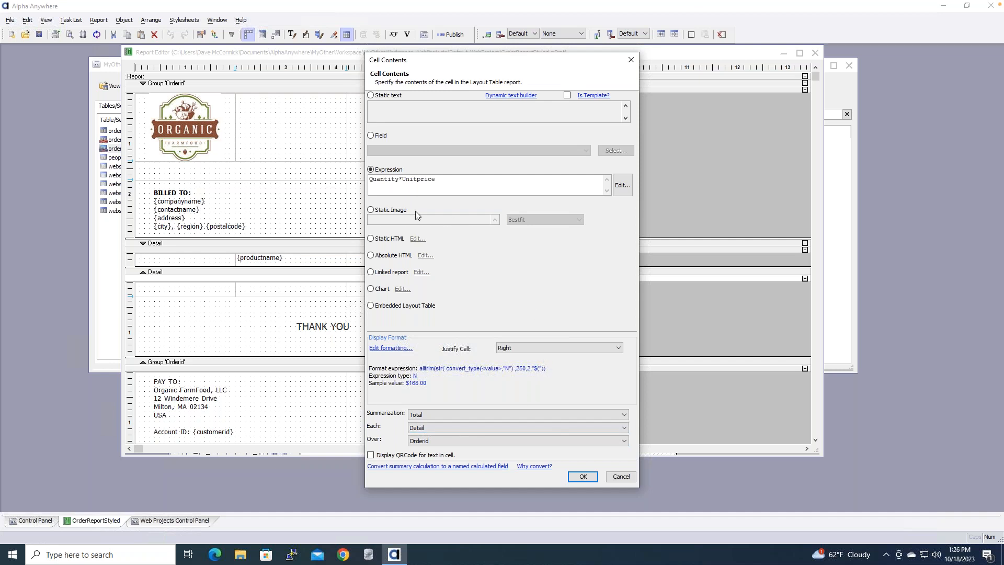
click(621, 476)
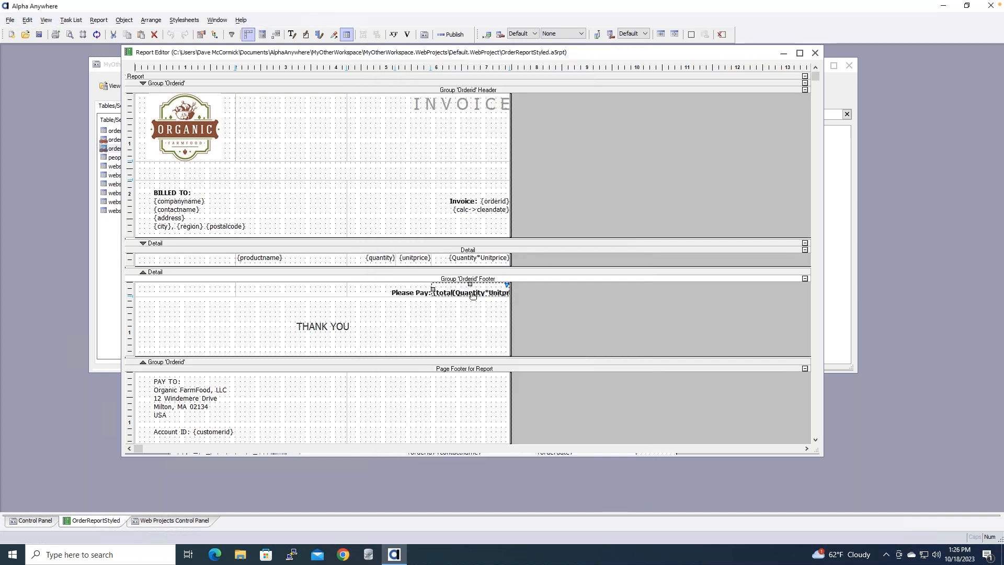
Step: Select the THANK YOU and PAY TO footer cells in turn, then close the OrderReportStyled report
click(476, 307)
click(322, 325)
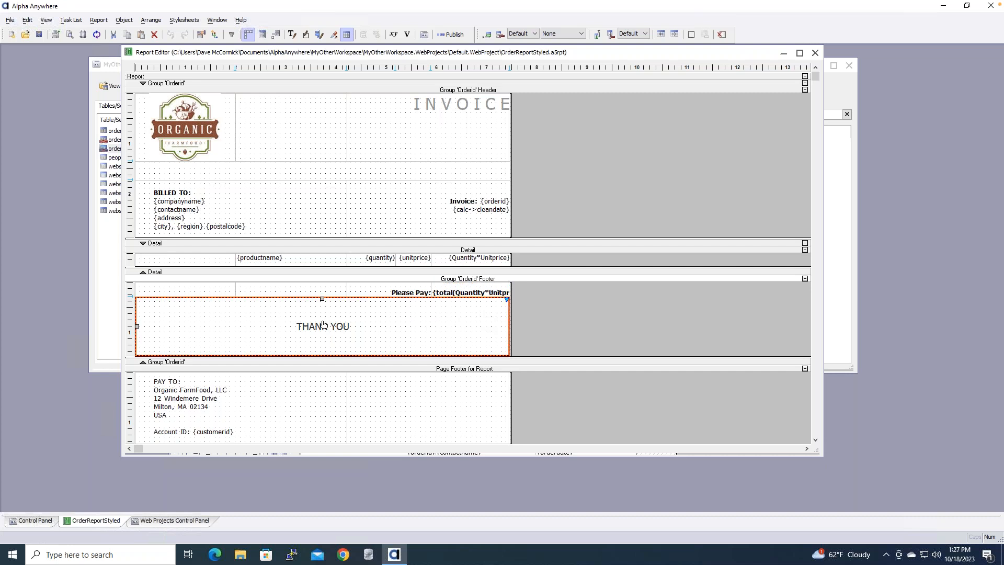
click(248, 412)
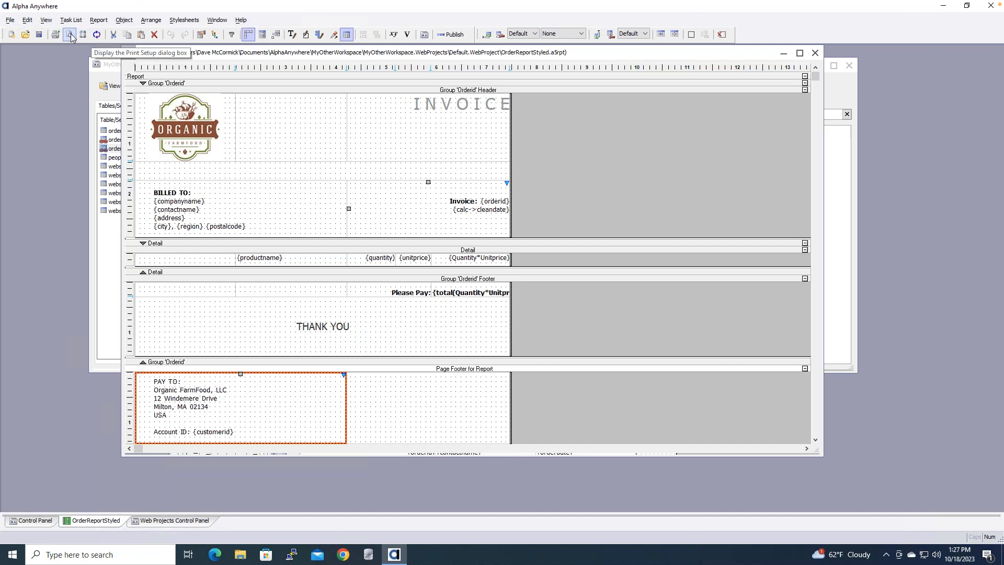
click(814, 53)
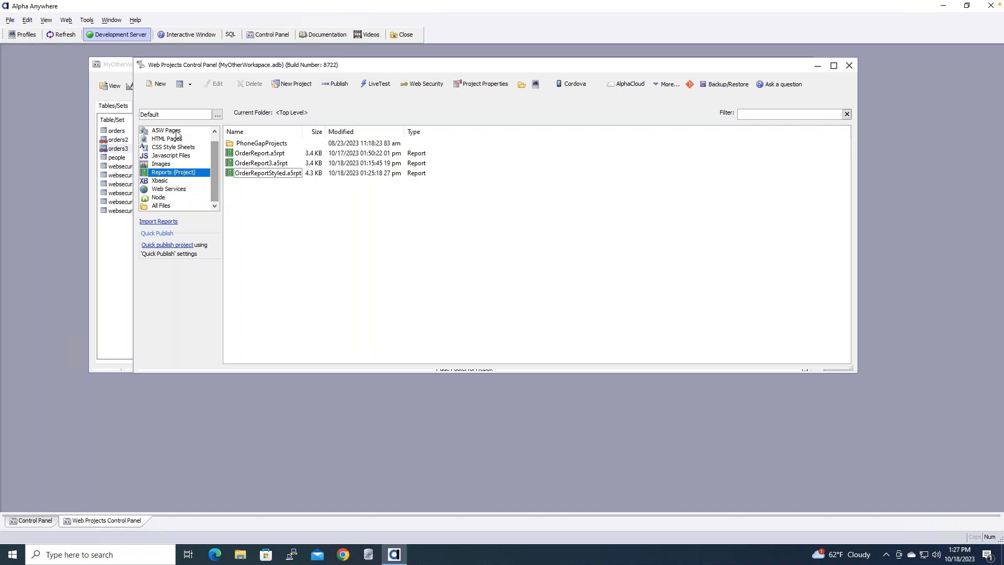
Step: List all project files and create a new UX web component, starting with a blank UX Component
click(173, 206)
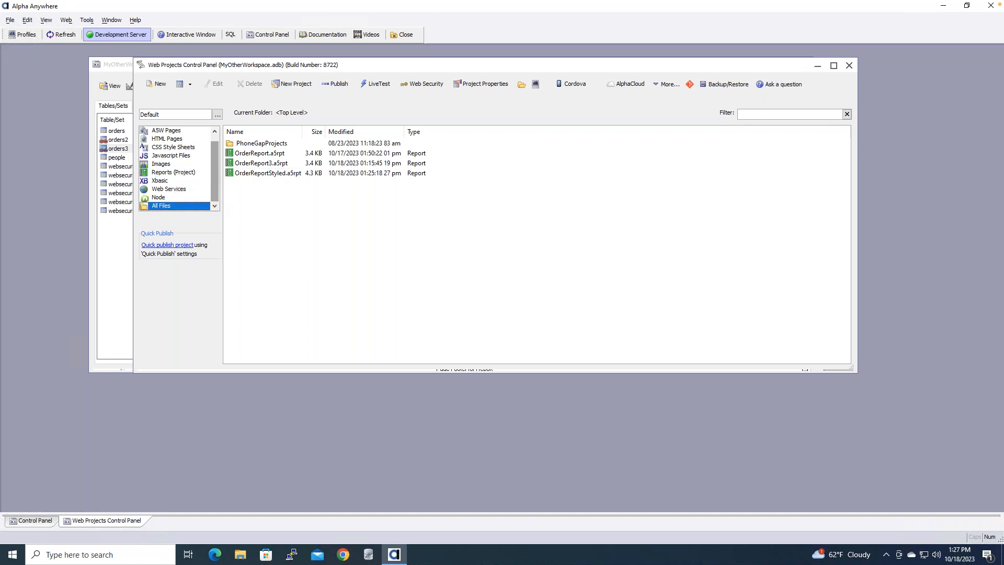
click(157, 83)
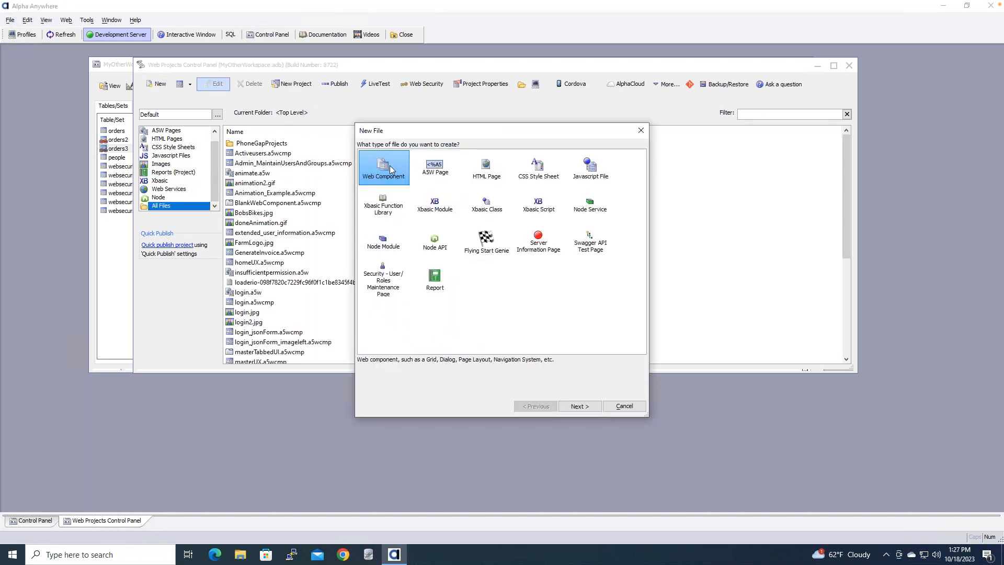
double_click(388, 165)
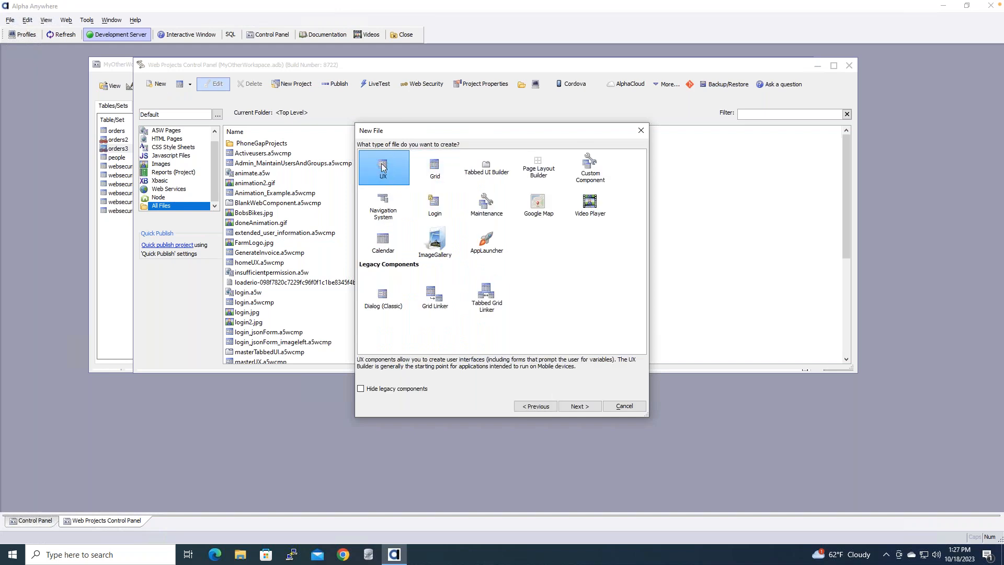
double_click(383, 167)
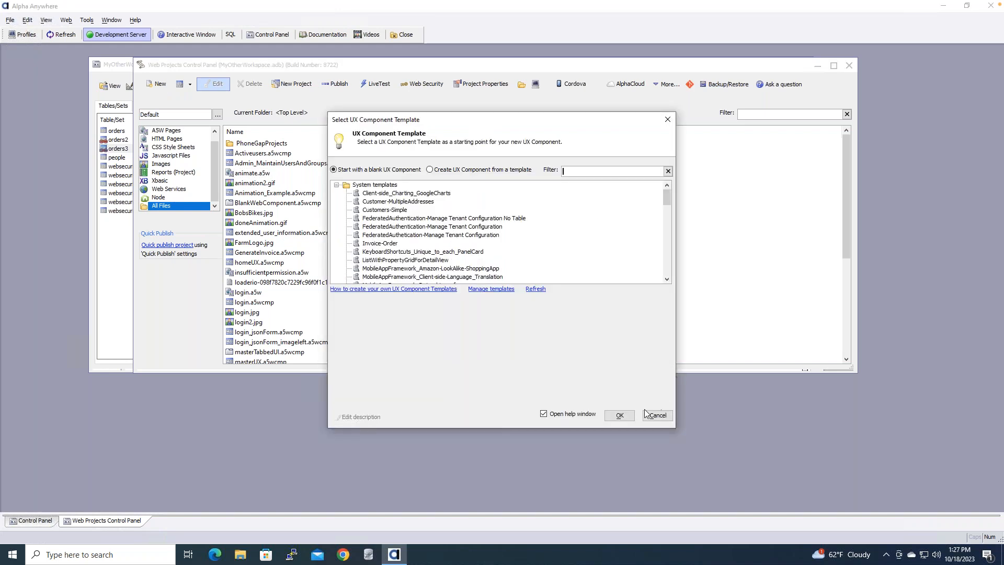
click(619, 416)
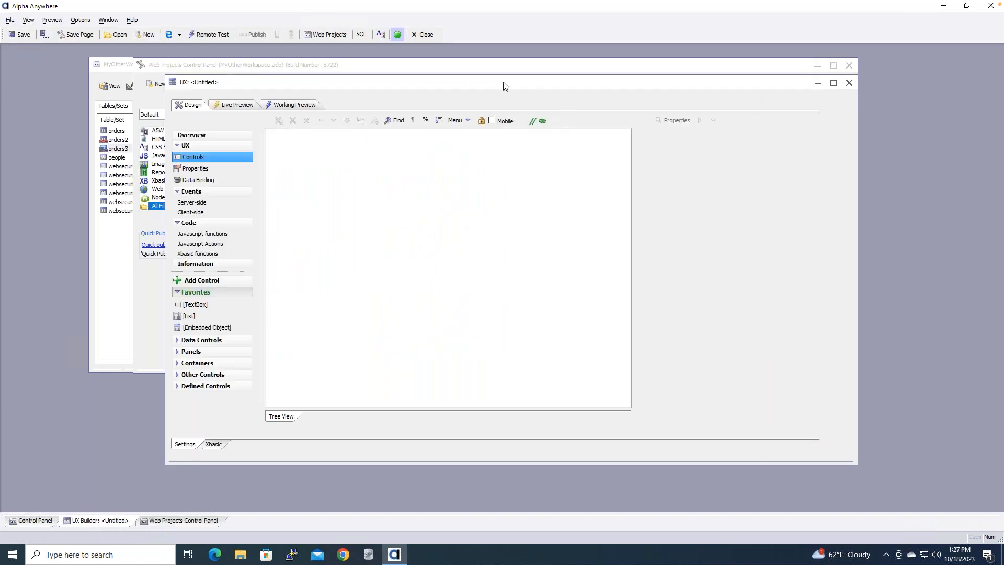
drag(503, 82, 581, 89)
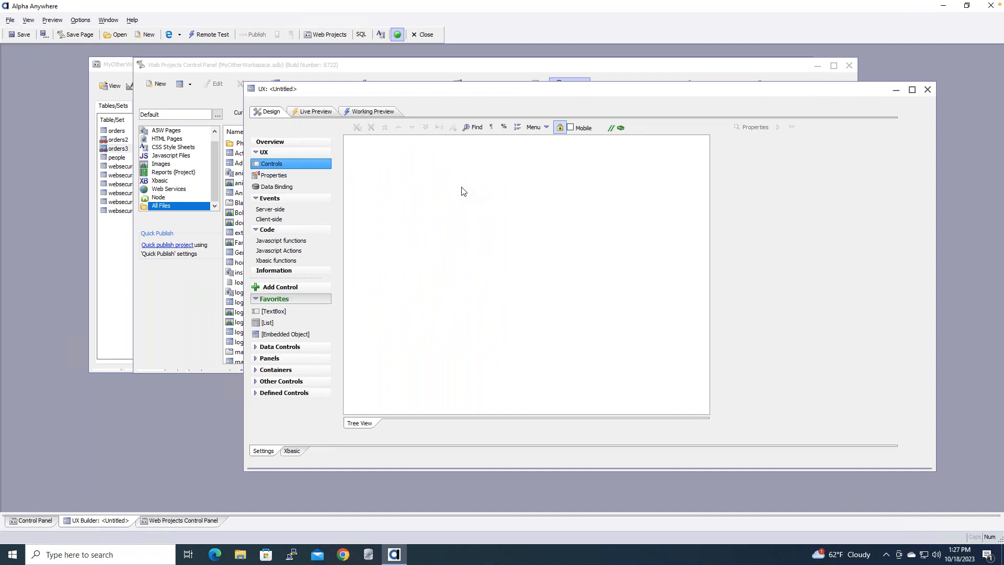
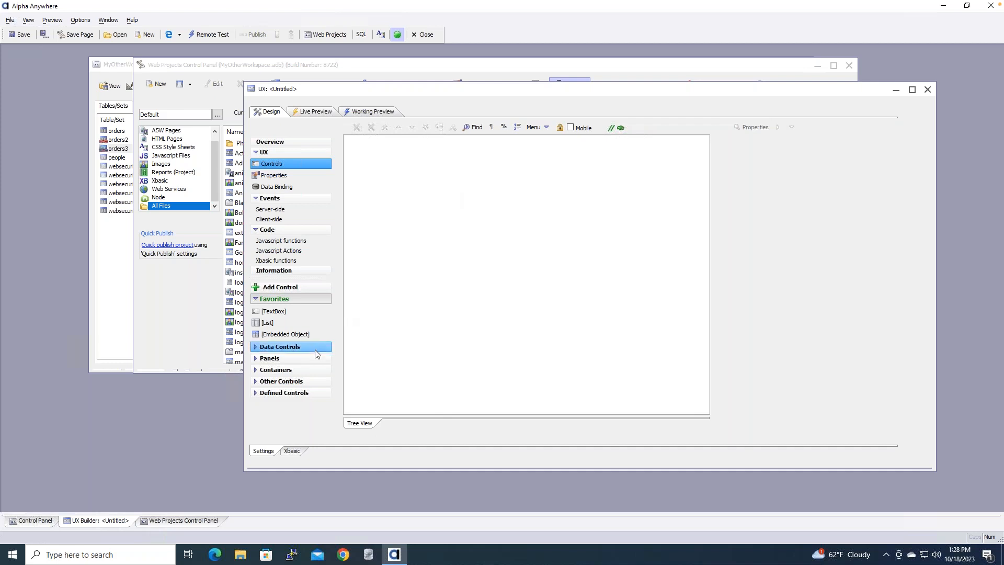
Step: Add a button control with the label "Generate Invoice" to the UX component
click(301, 289)
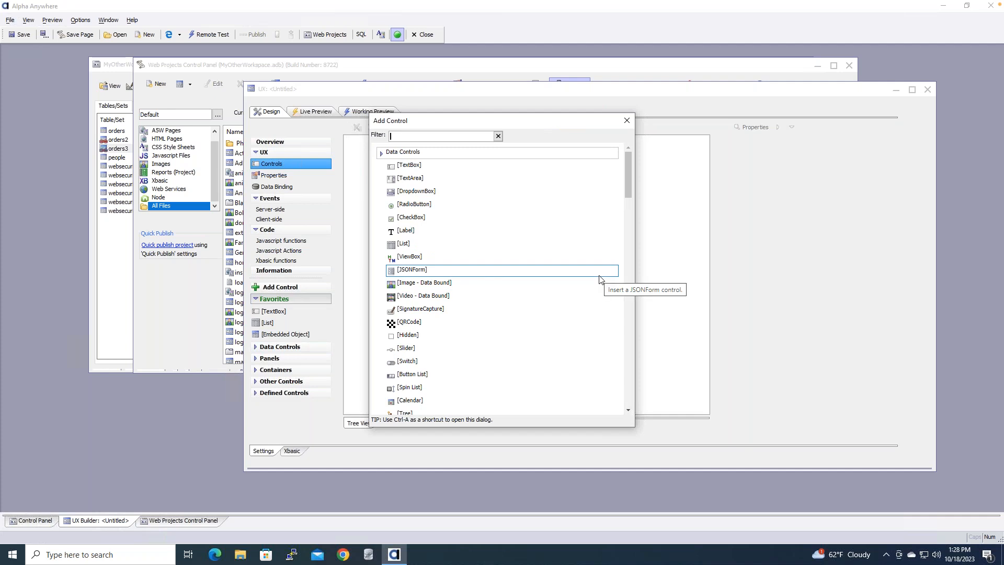
text(butto)
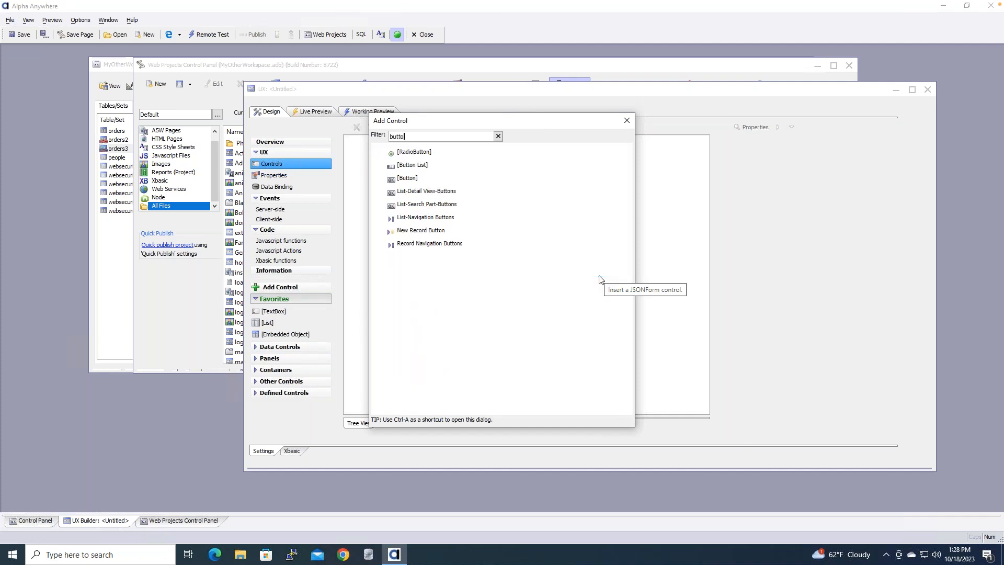
double_click(410, 177)
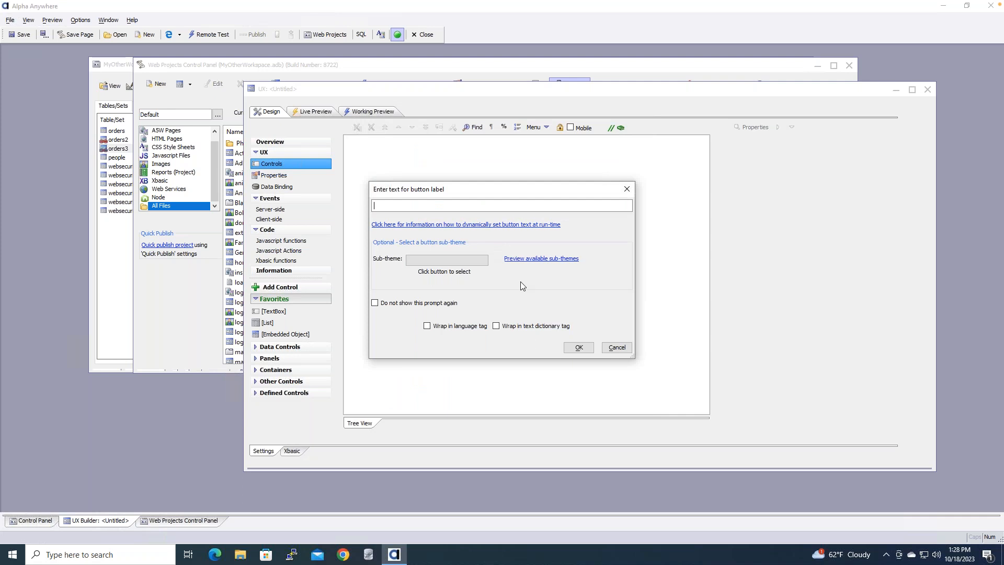
text(Generate Invoice)
click(579, 347)
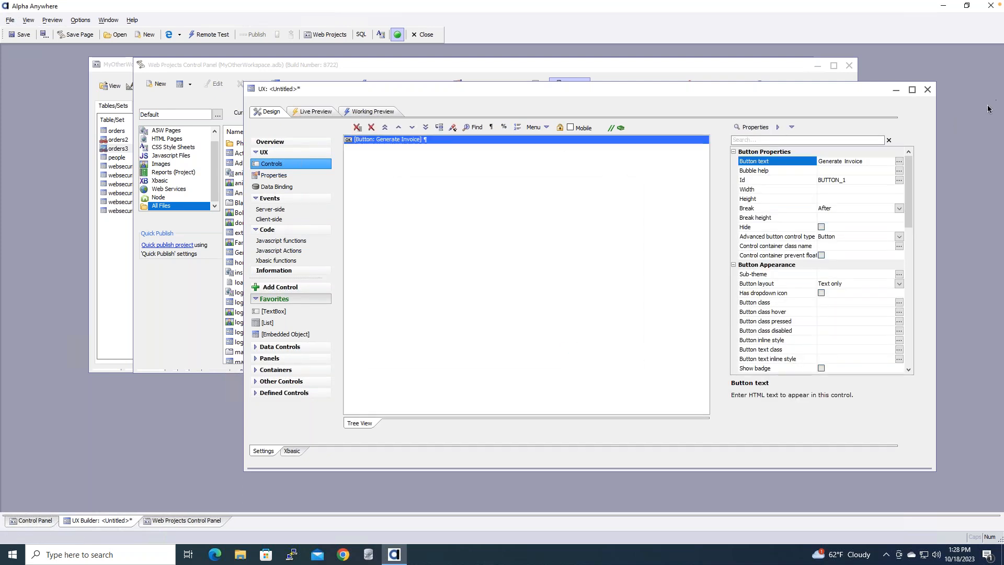
Step: Add the "Open, or Email a Report, Label or Letter layout" action to the Generate Invoice button's click event
double_click(477, 140)
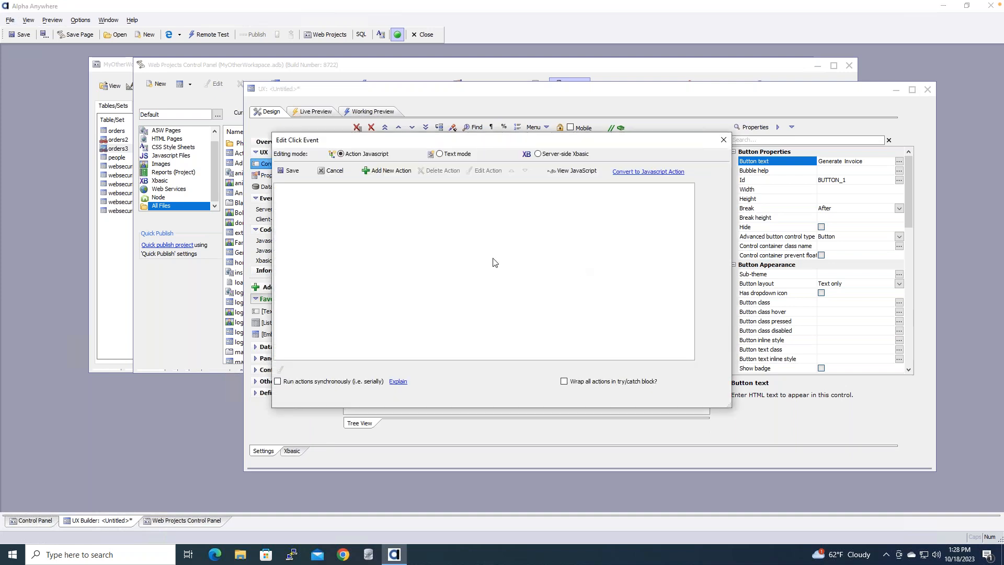
click(376, 176)
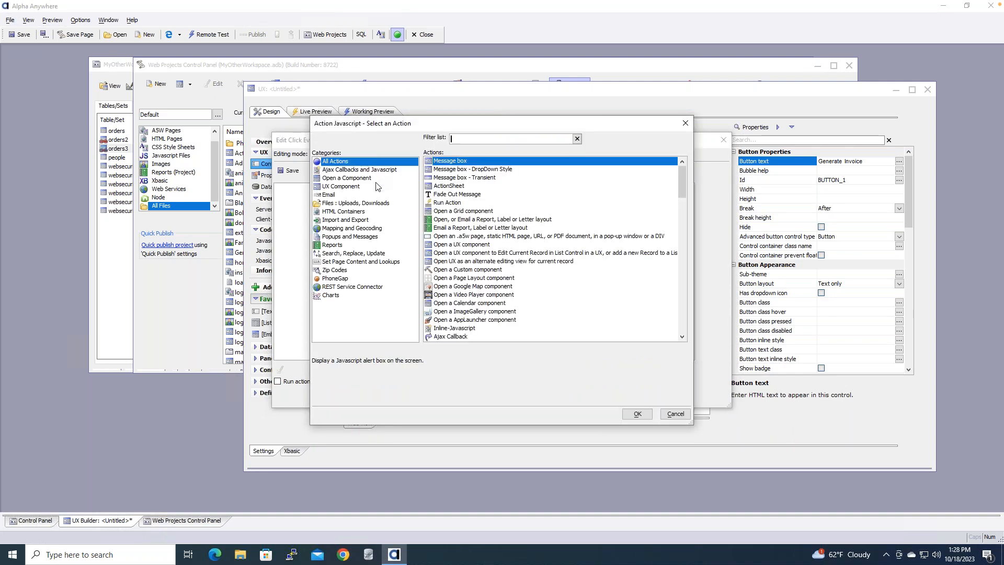
click(331, 246)
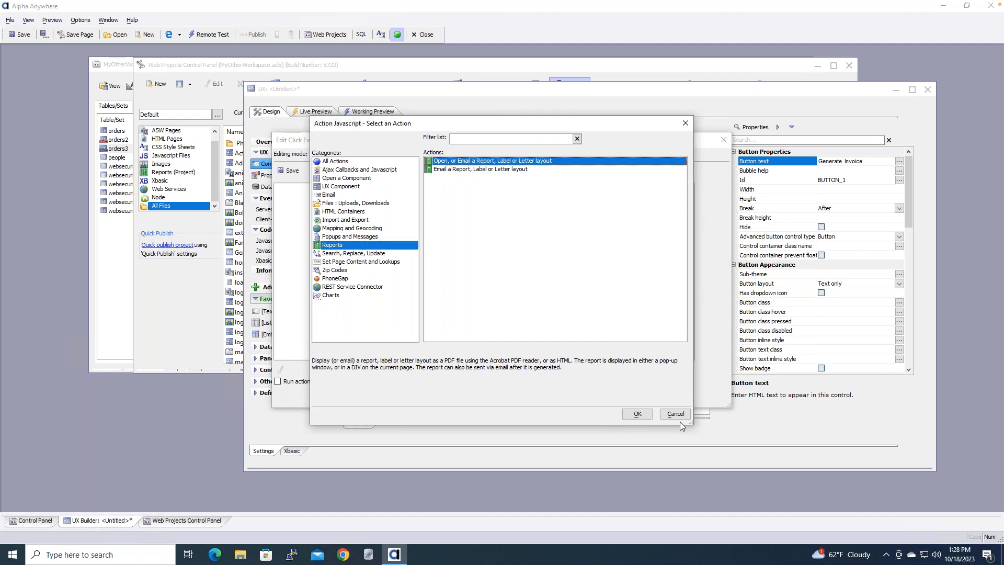
click(638, 414)
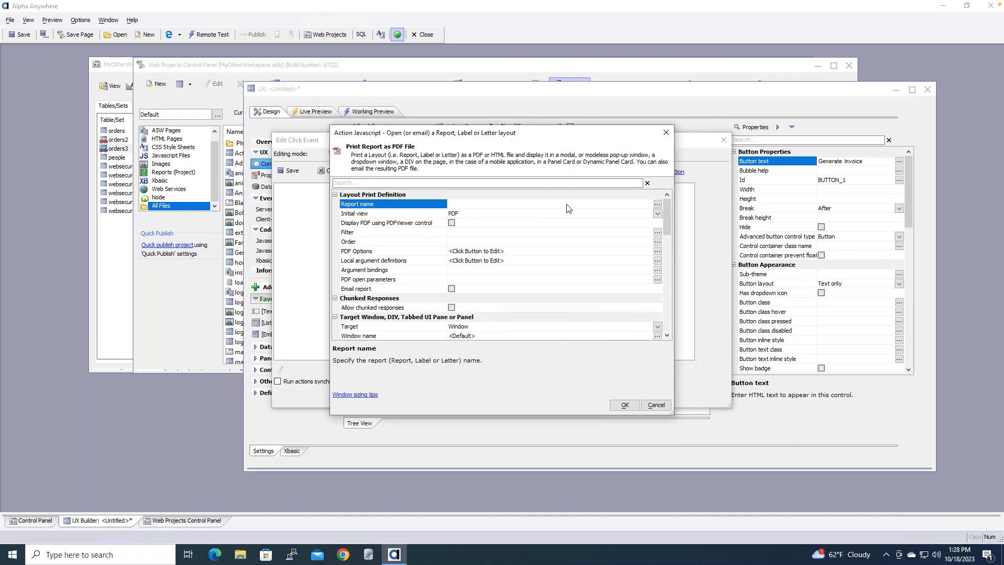
Step: Choose the OrderReportStyled report as the layout the action prints, without any filter or order
click(657, 204)
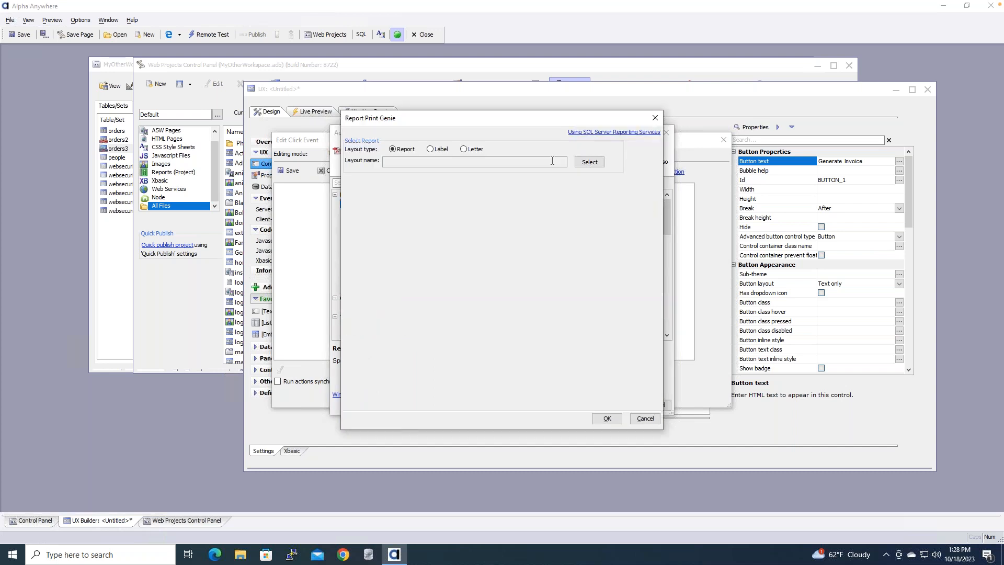
click(589, 161)
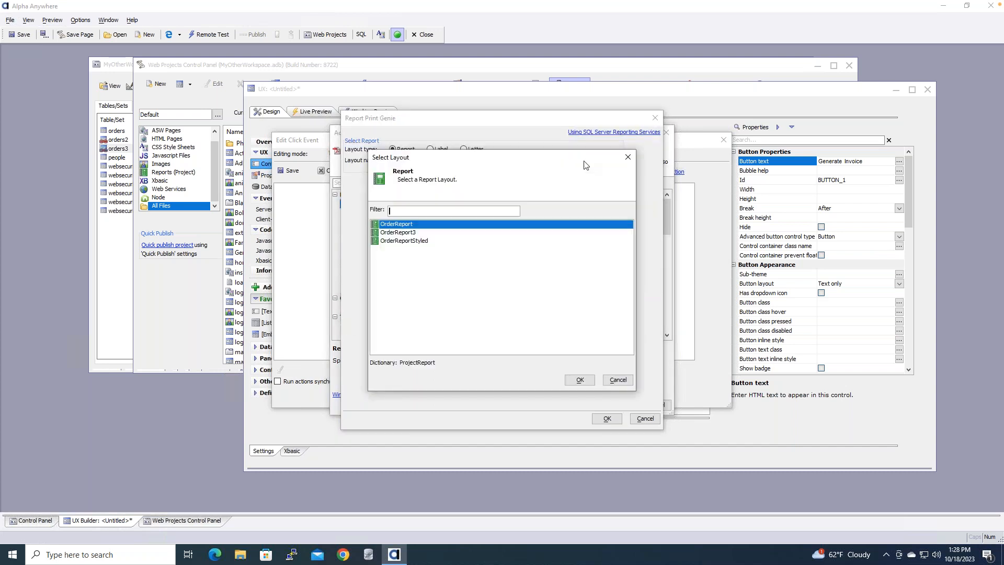
click(422, 241)
click(579, 380)
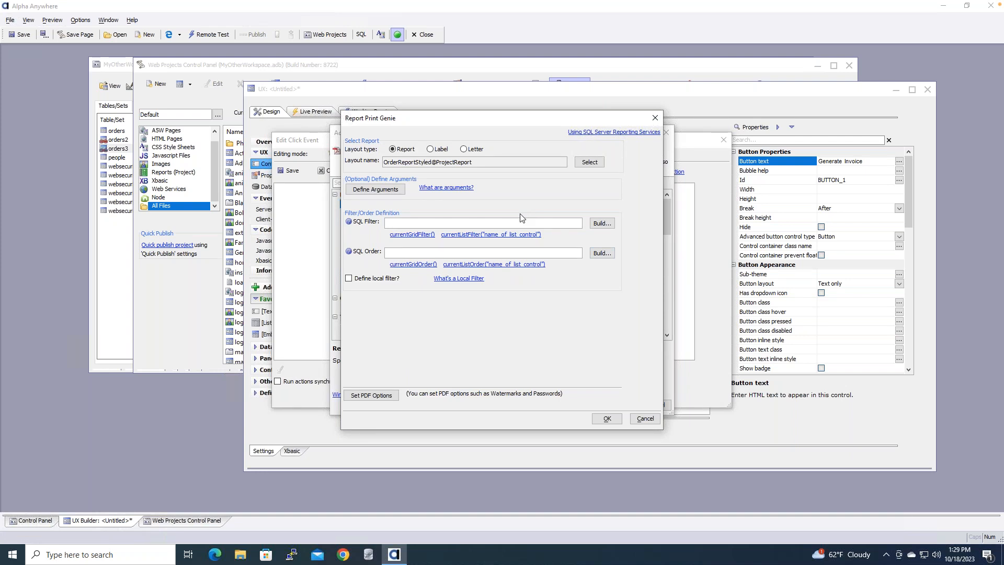
click(604, 418)
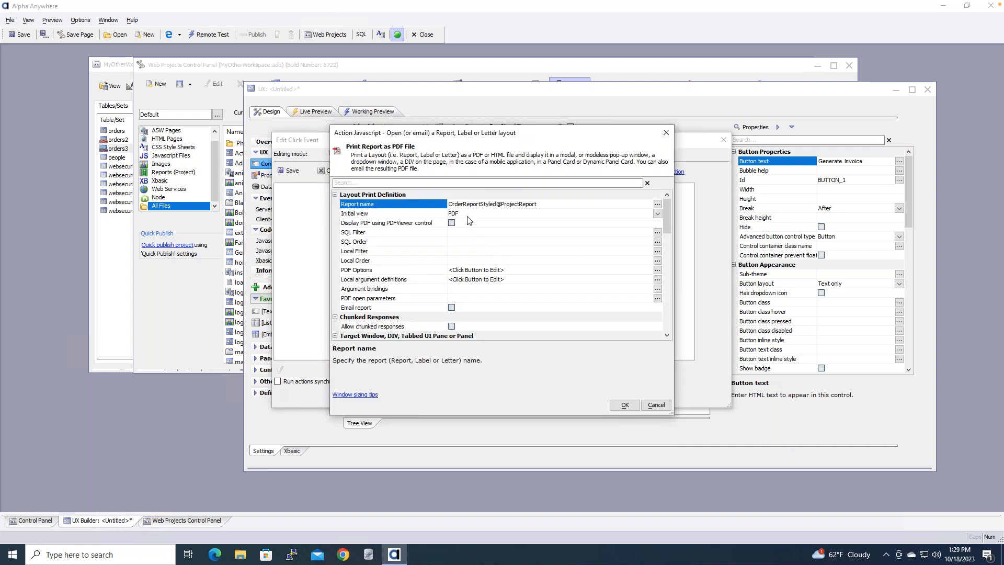
Step: Keep PDF as the report's initial view, finish the action without a comment, and save the button's click event
click(657, 214)
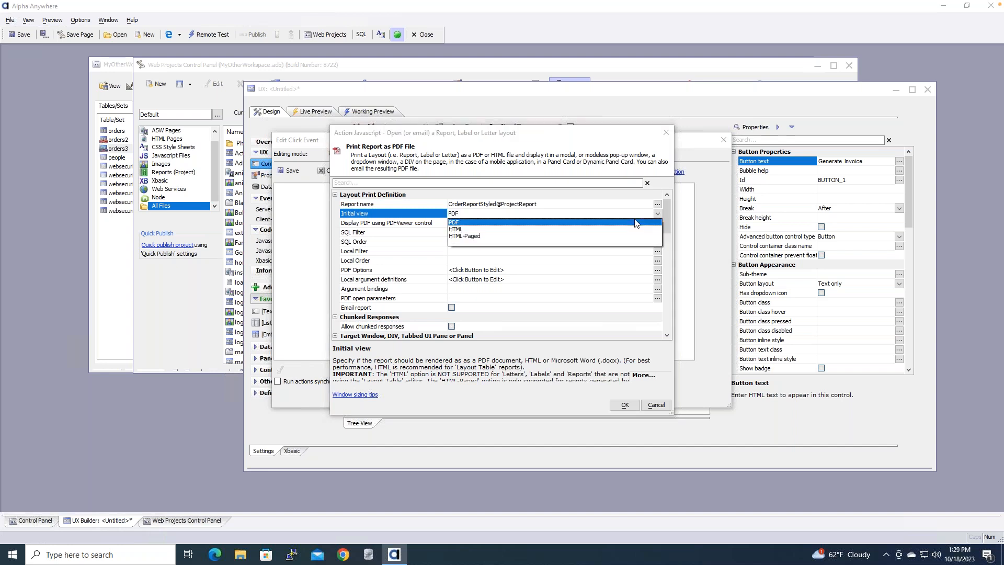
click(635, 222)
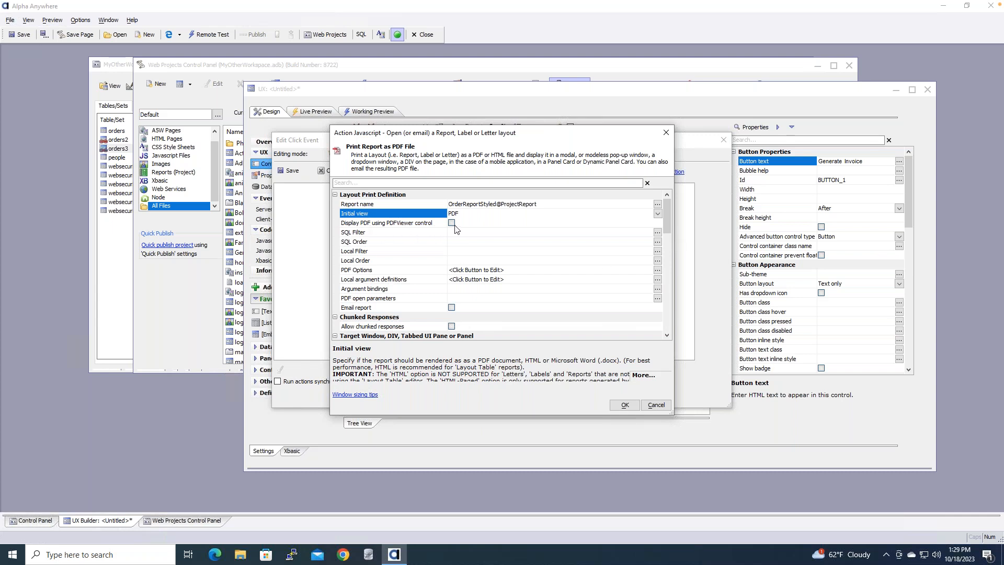
drag(666, 222, 670, 194)
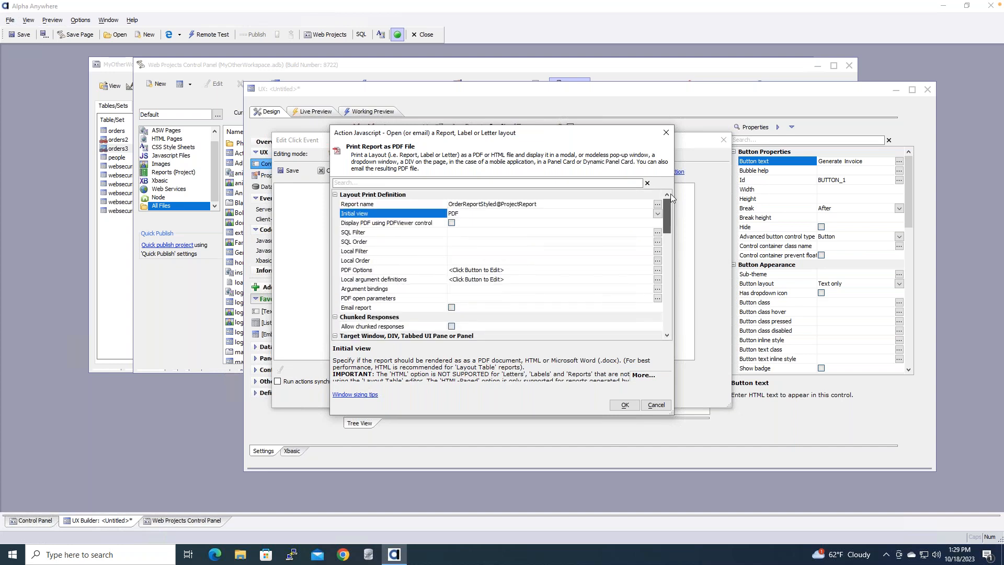
click(624, 406)
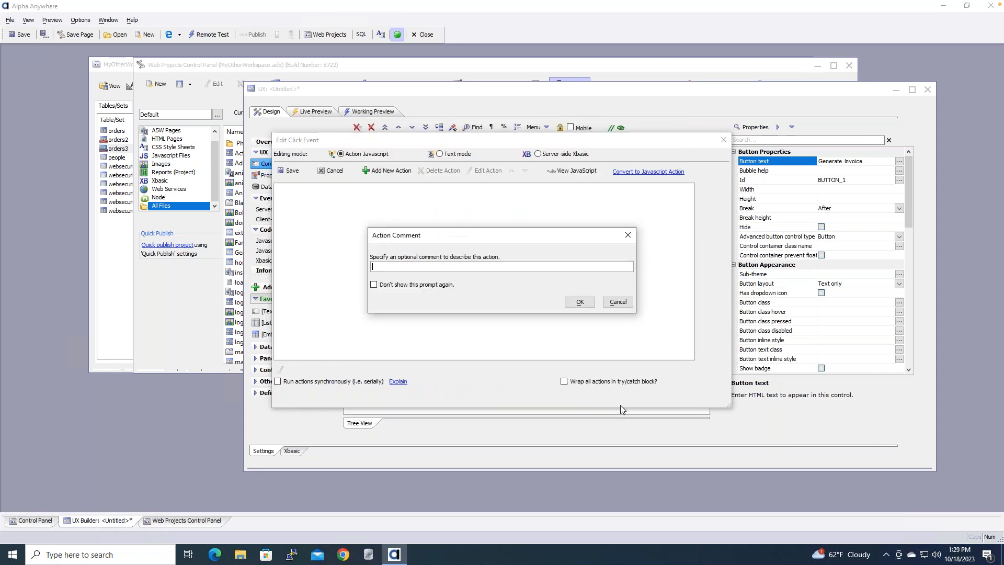
click(581, 302)
click(289, 171)
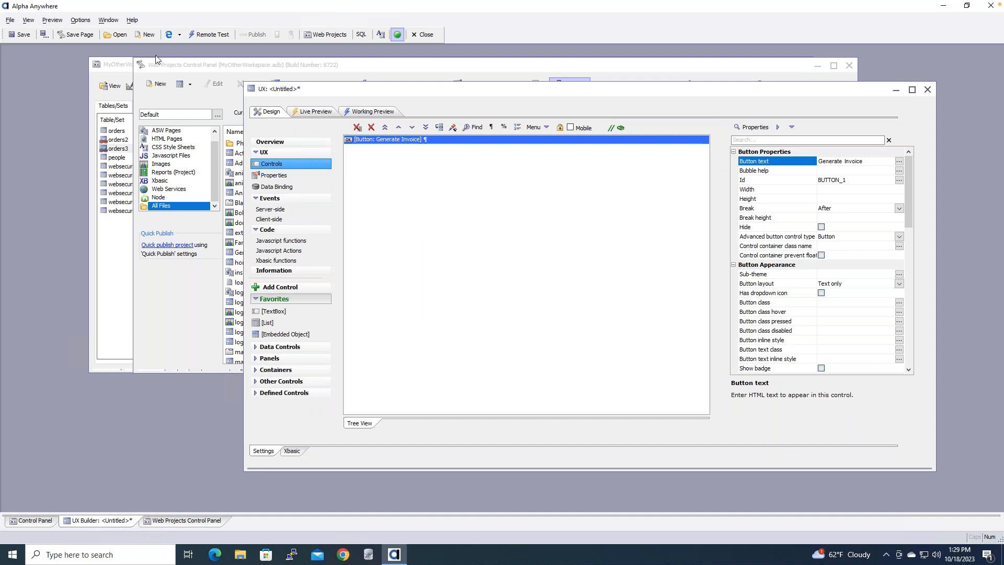
Step: Save the UX component as Invoice1 with its security set to Always Allowed
click(20, 34)
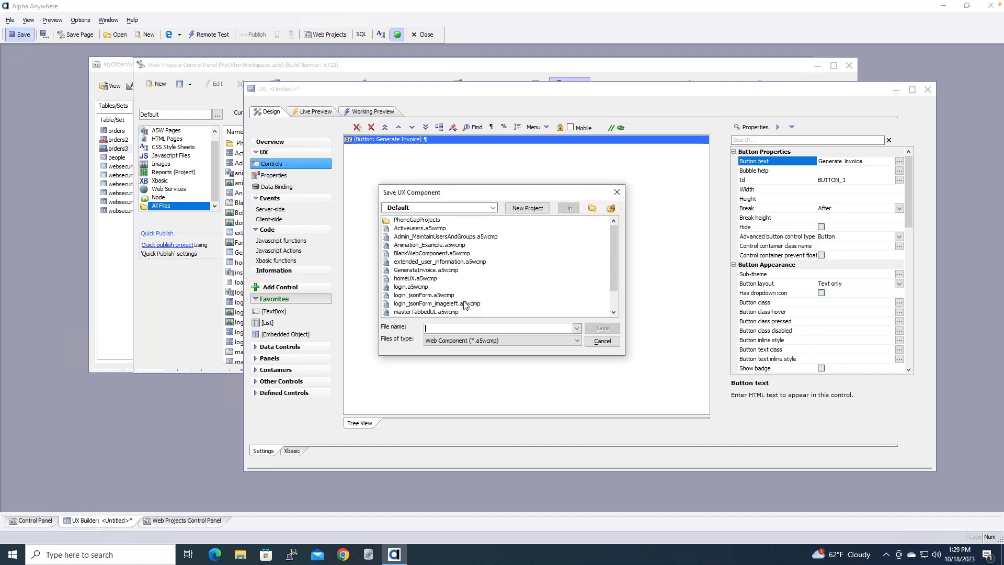
text(Invoice1)
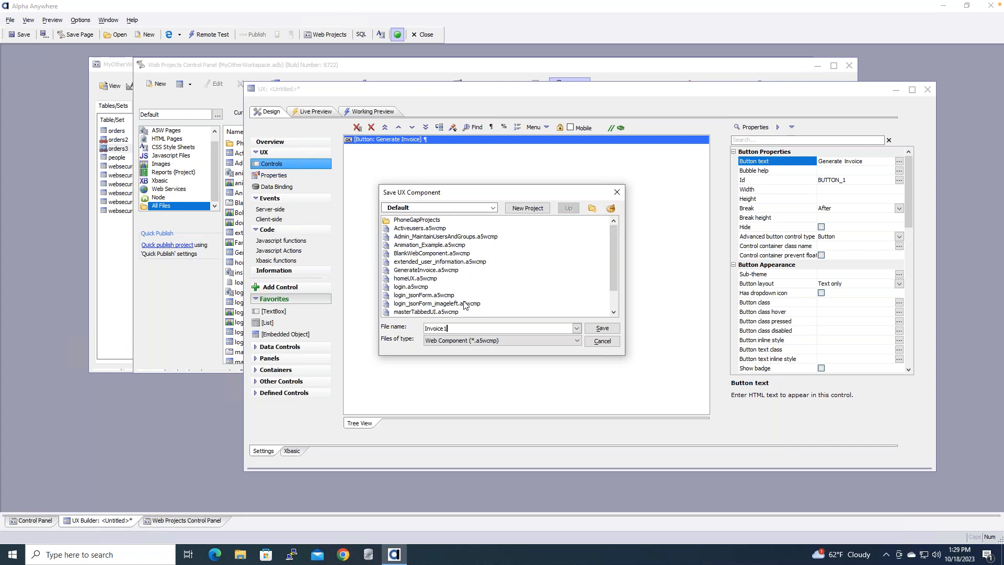
key(Return)
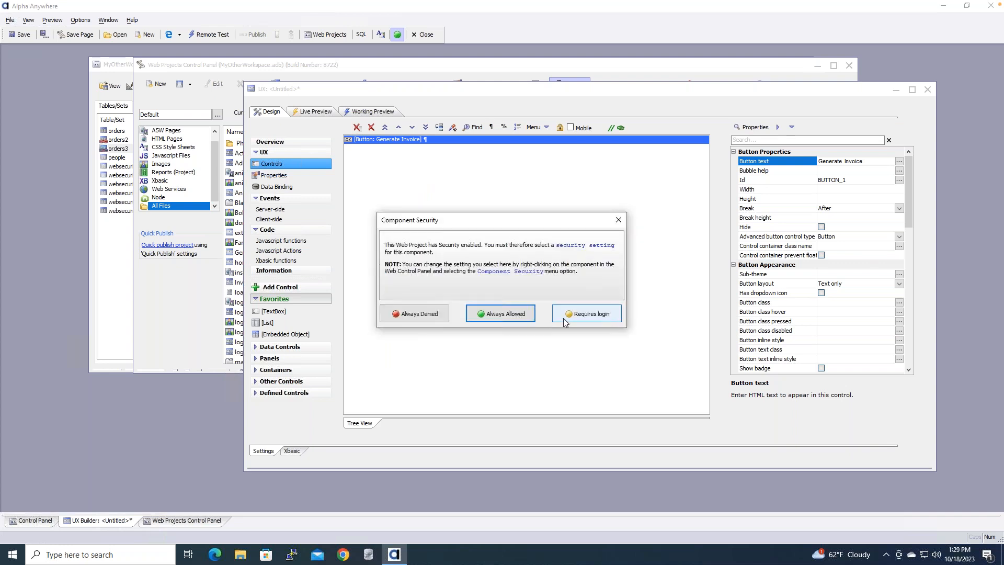
click(506, 315)
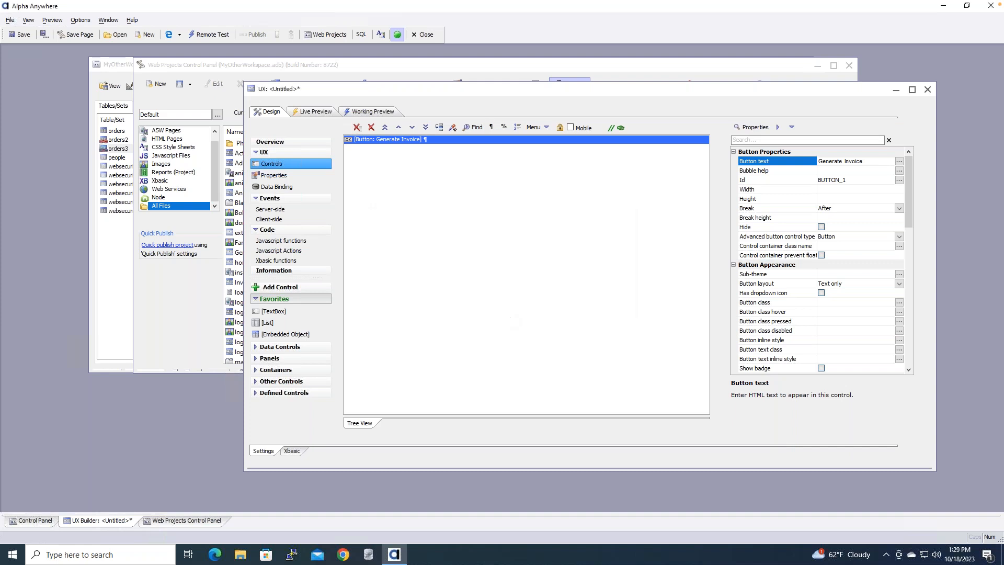
Step: Run the Invoice1 component in Working Preview and generate the invoice PDF
click(373, 112)
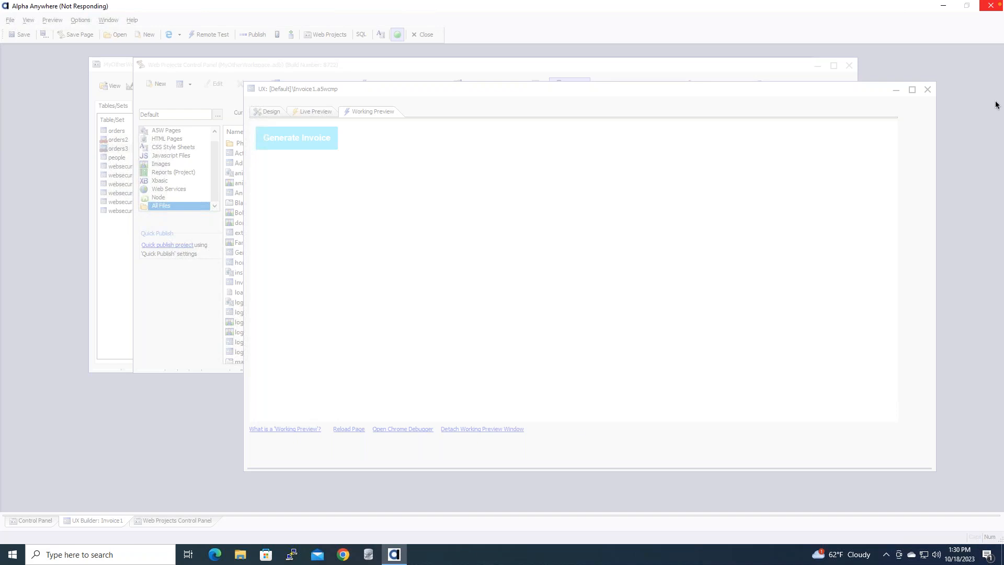
mouse_move(393, 558)
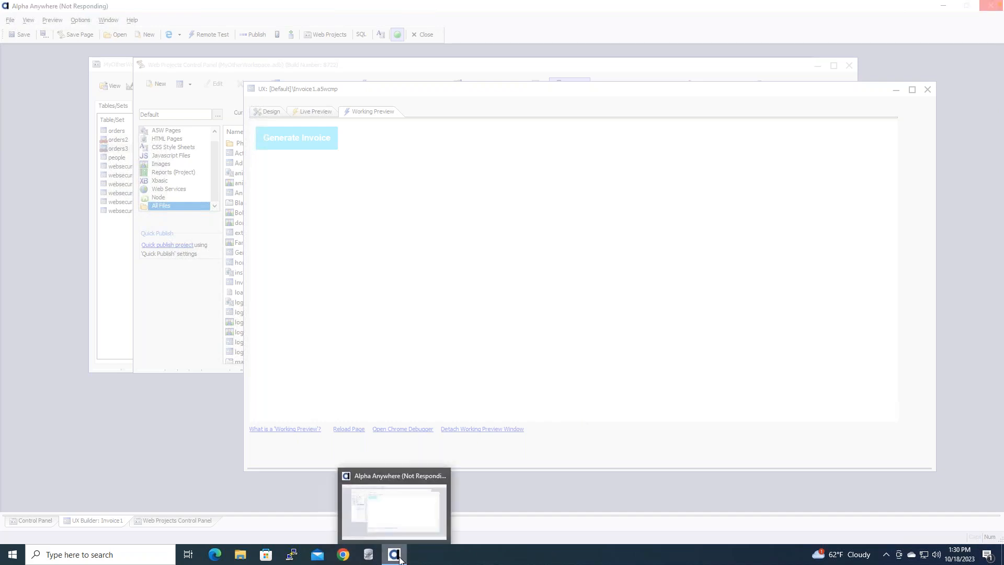
right_click(395, 557)
click(407, 532)
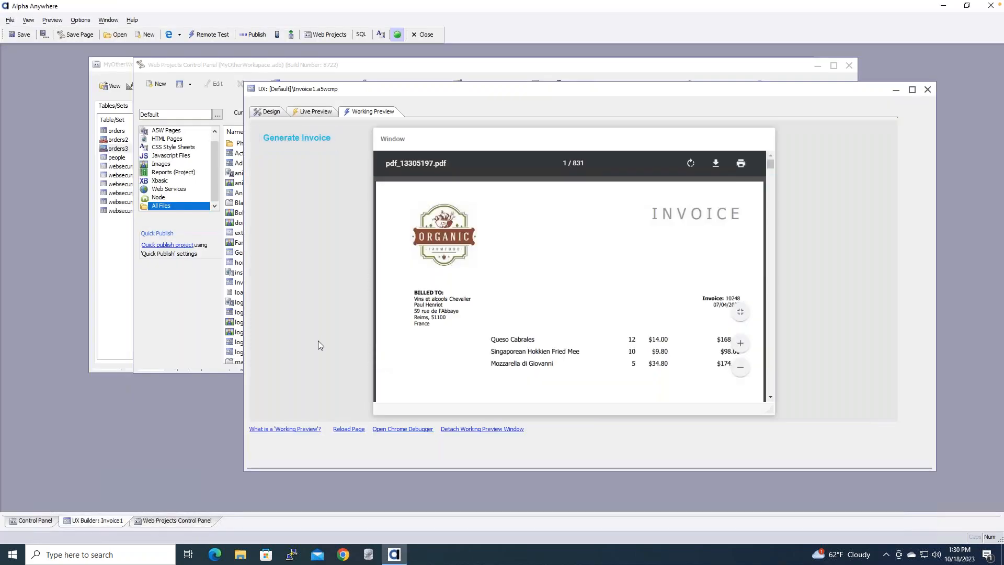
Step: Look through the generated invoices in the PDF, checking line items, totals and footers, then return to the first page
scroll(525, 300, down, 10)
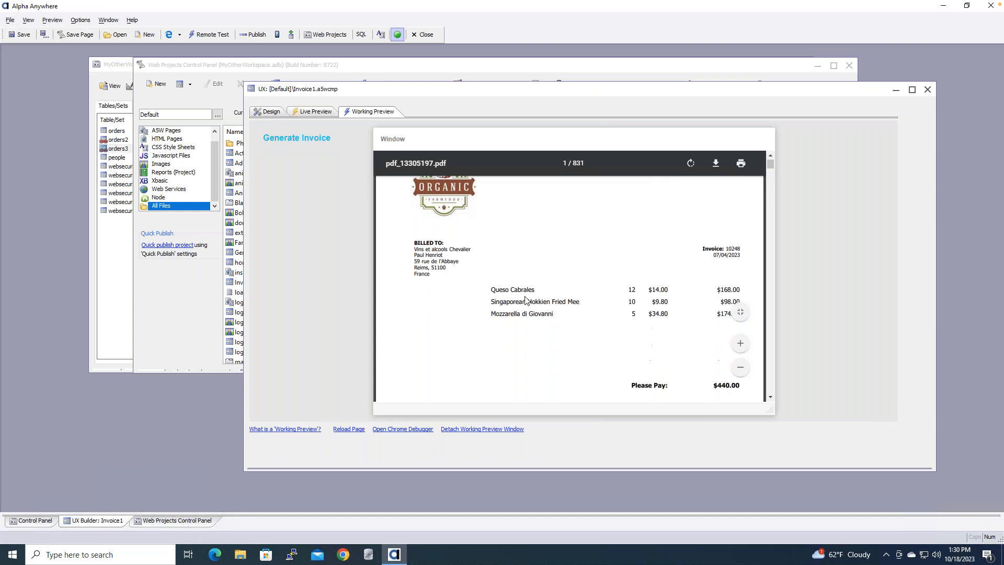
scroll(543, 283, up, 8)
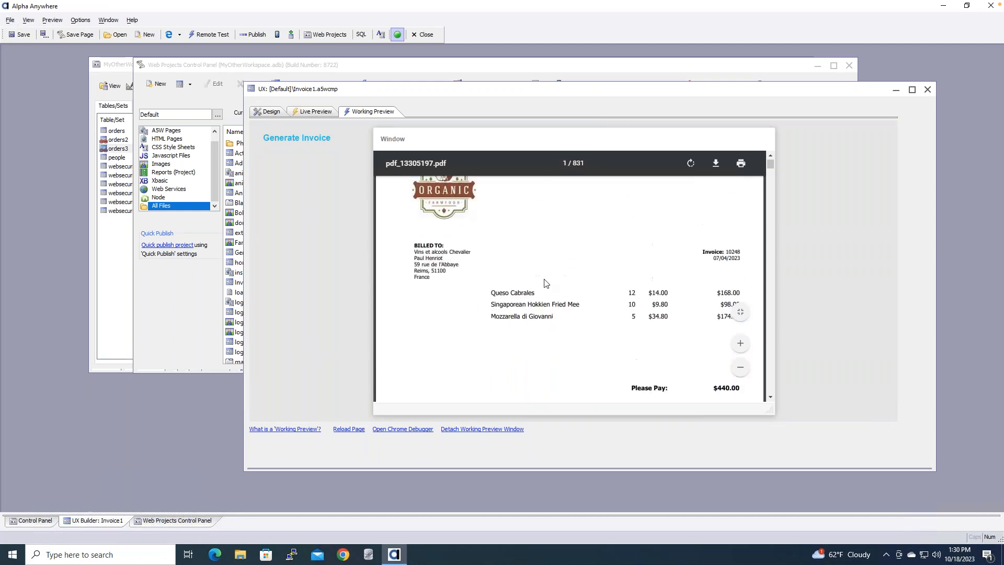
scroll(610, 227, down, 15)
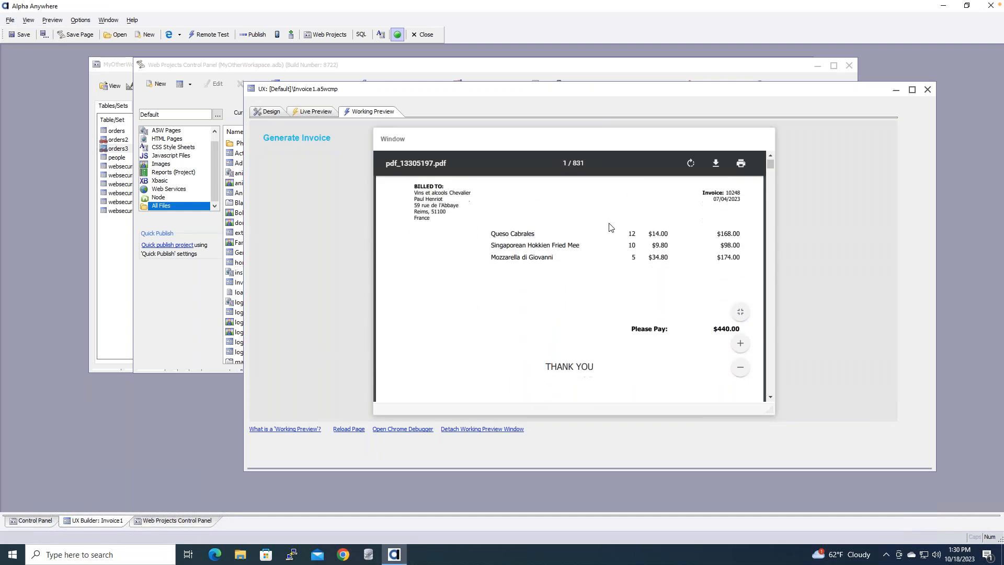
scroll(610, 227, down, 8)
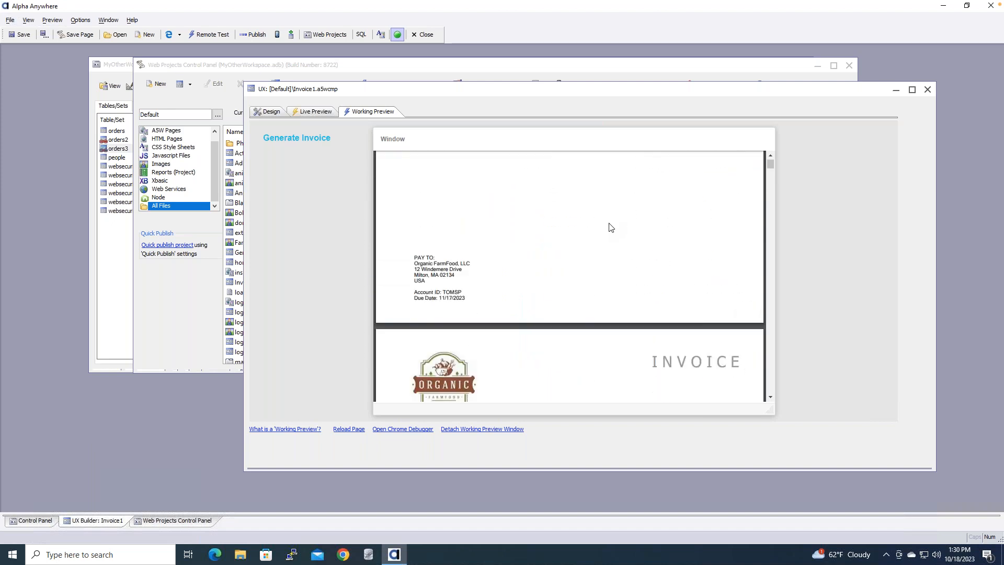
scroll(610, 227, down, 10)
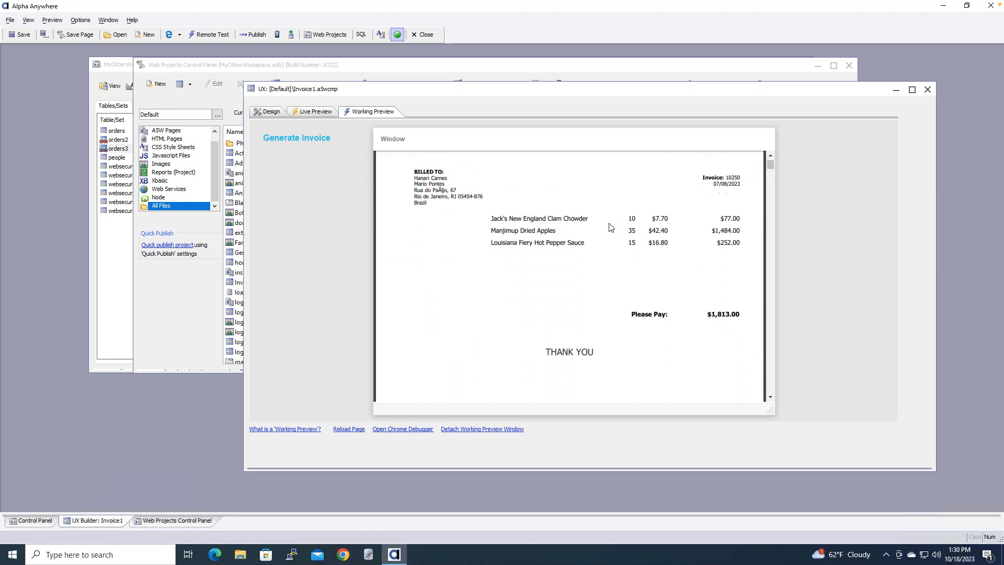
scroll(610, 226, up, 20)
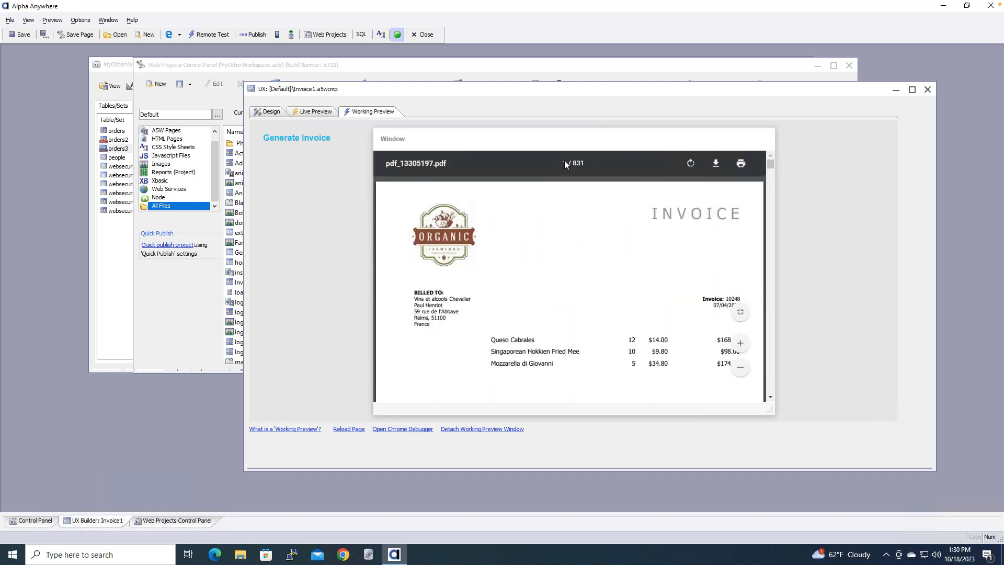
Step: Try the PDF viewer's print option, then rotate the invoice through a full turn
click(741, 165)
click(435, 339)
click(692, 166)
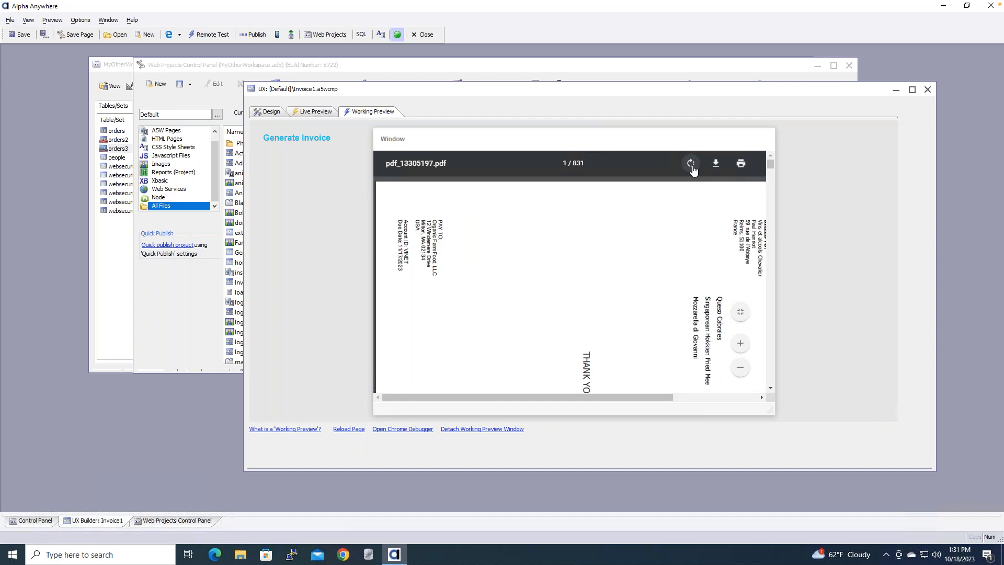
click(691, 167)
click(692, 167)
click(691, 165)
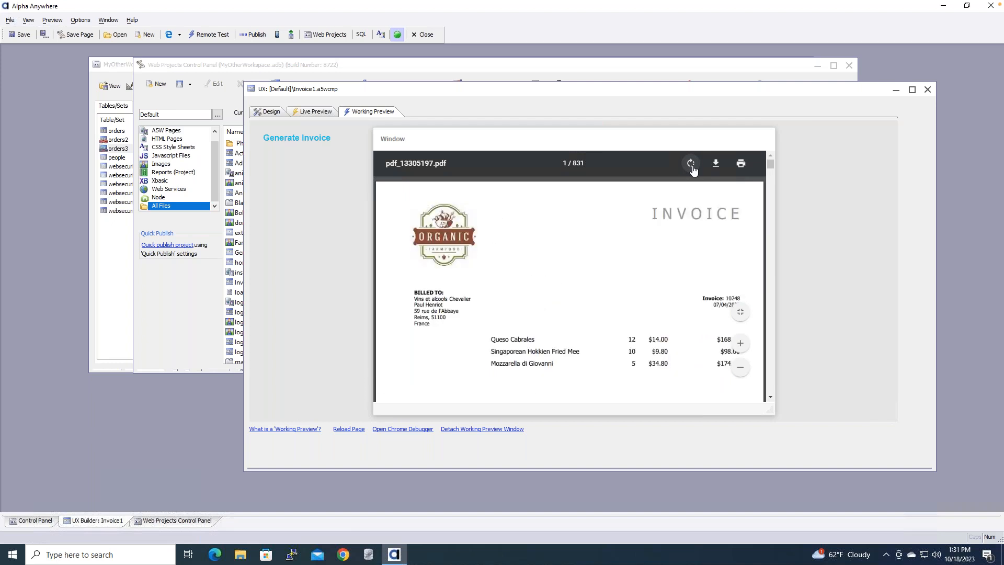
Step: Move the invoice window closer to the Generate Invoice button, then return to the component's design
drag(439, 137, 393, 138)
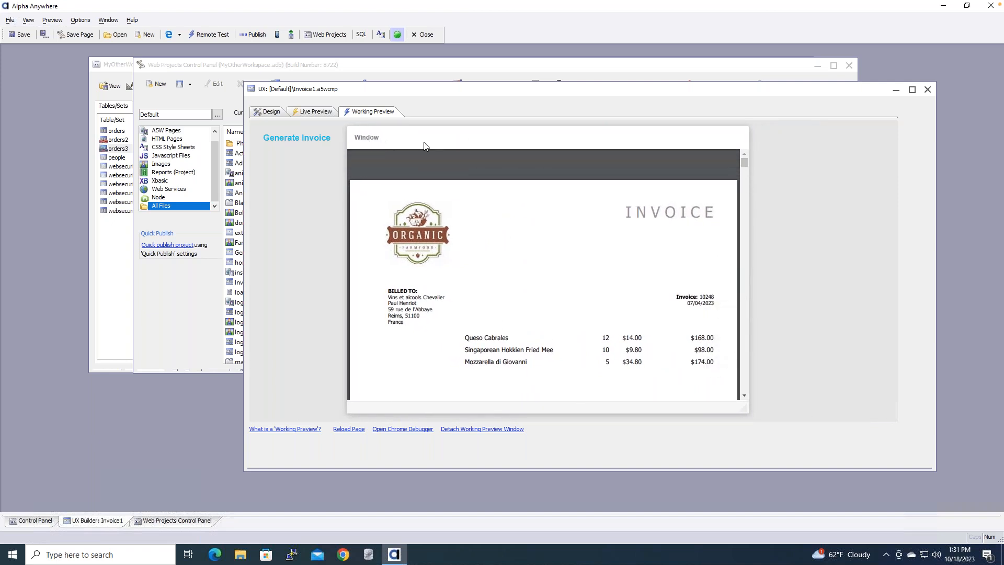
mouse_move(377, 151)
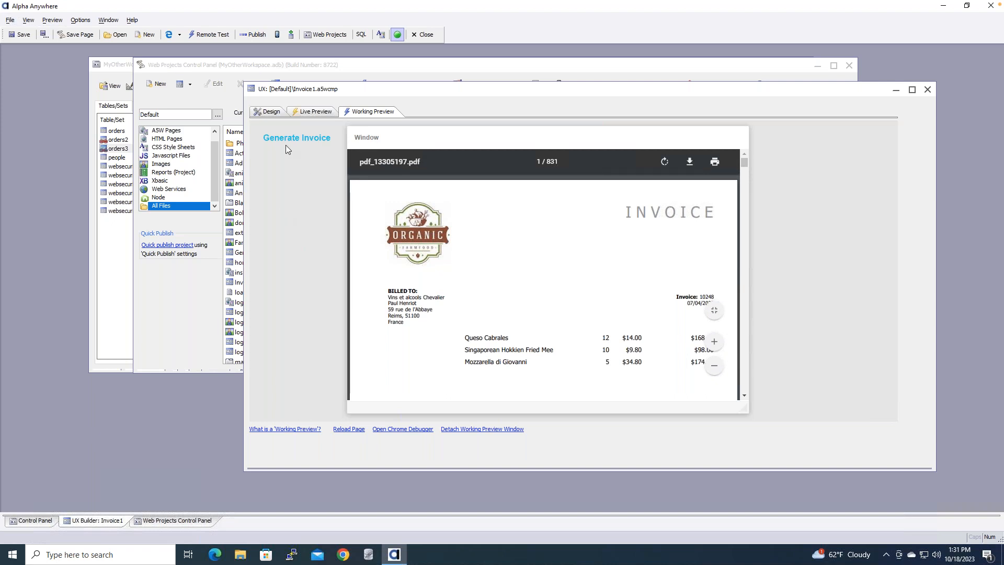
click(277, 111)
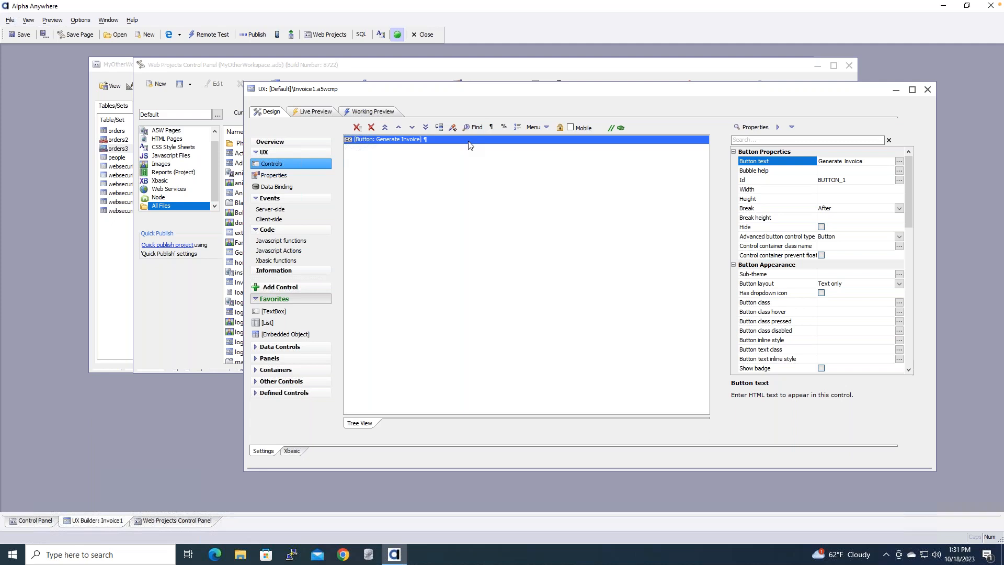
Step: Add a text box control named invoice with the label Invoice above the Generate Invoice button
click(288, 313)
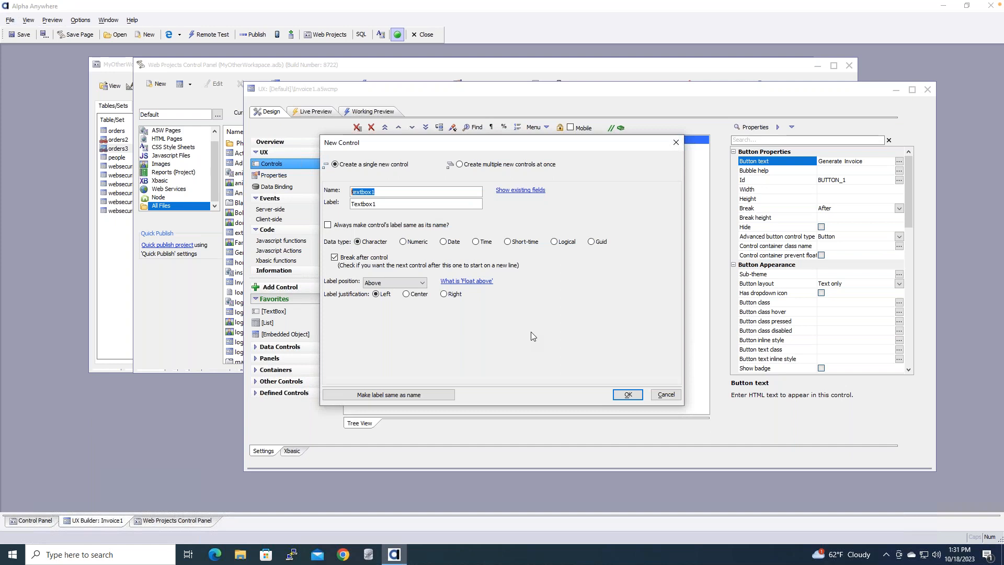
text(invoice)
key(Tab)
text(inv)
key(BackSpace)
key(BackSpace)
key(BackSpace)
text(Invoice)
click(627, 396)
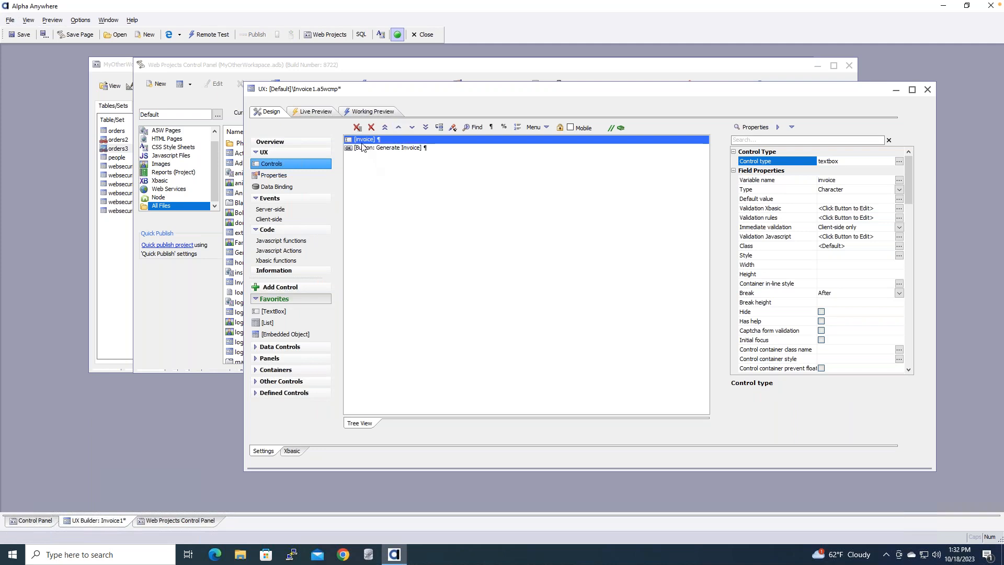
Step: Set the Generate Invoice button's sub-theme to primary and save the component
click(369, 148)
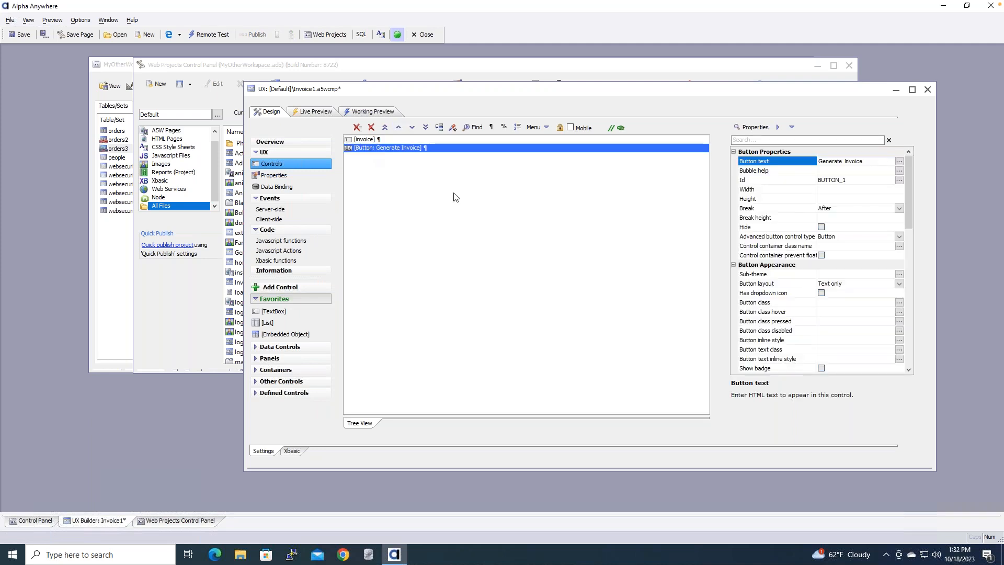
drag(760, 93, 676, 85)
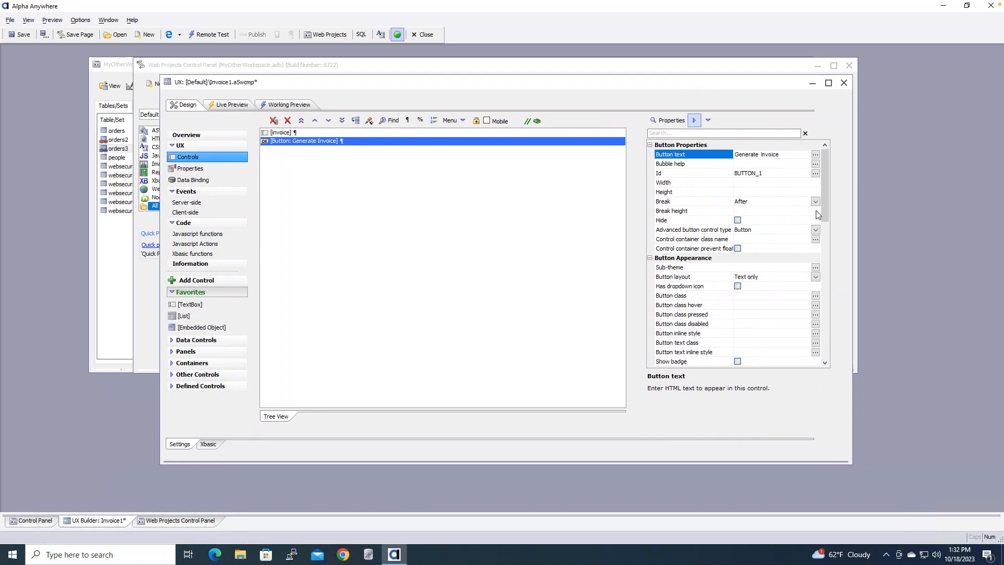
drag(822, 198, 820, 131)
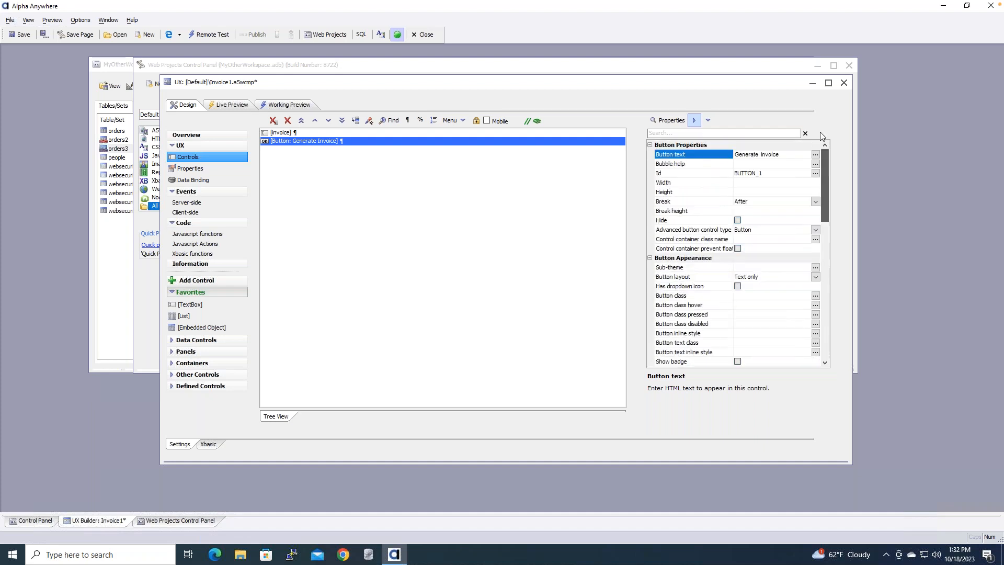
click(669, 134)
text(the)
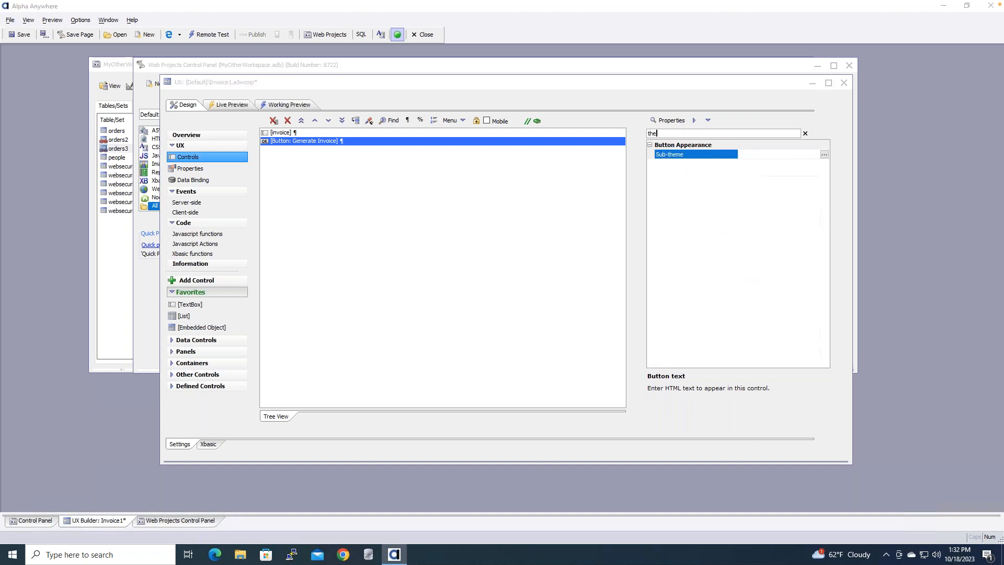
click(825, 155)
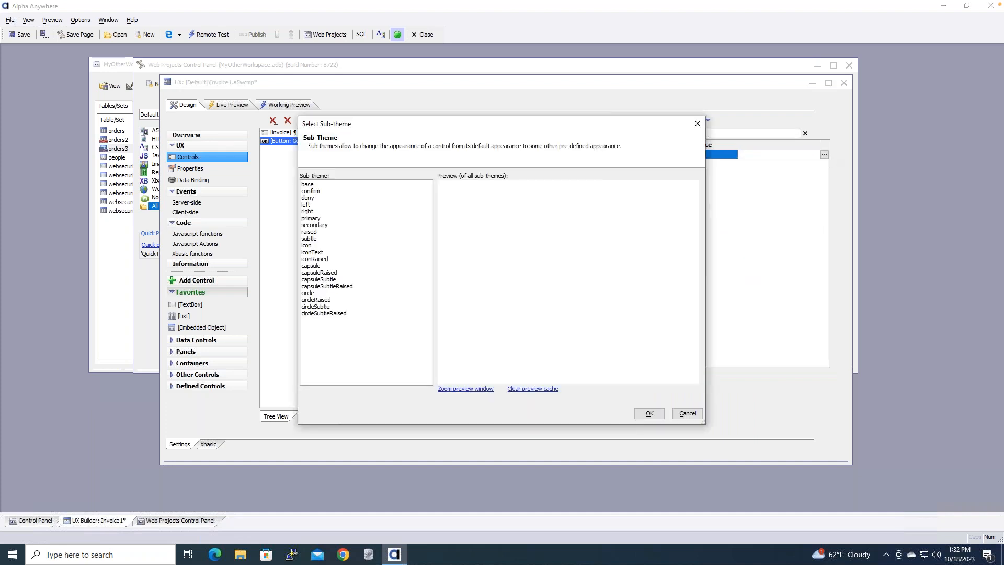
click(313, 185)
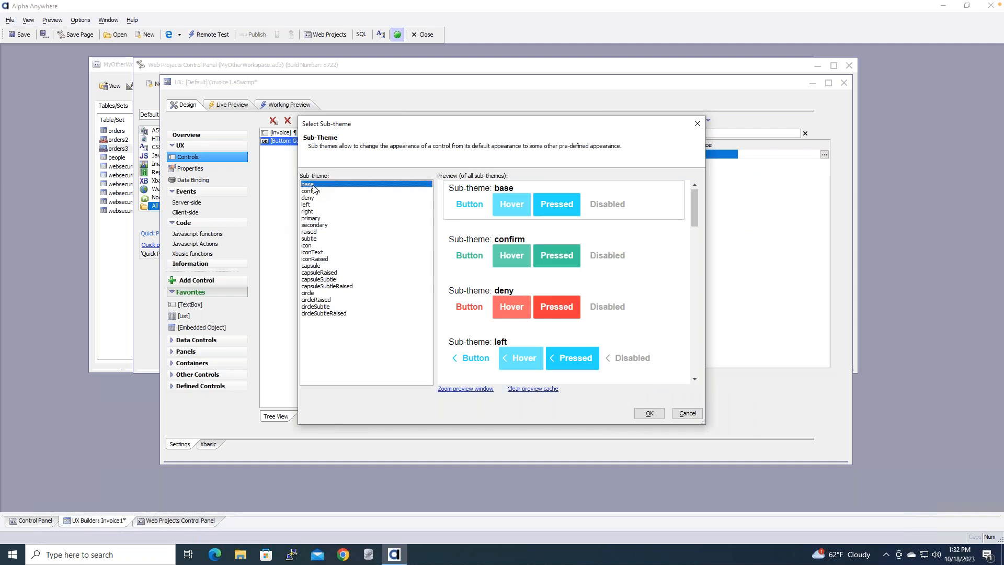
click(314, 218)
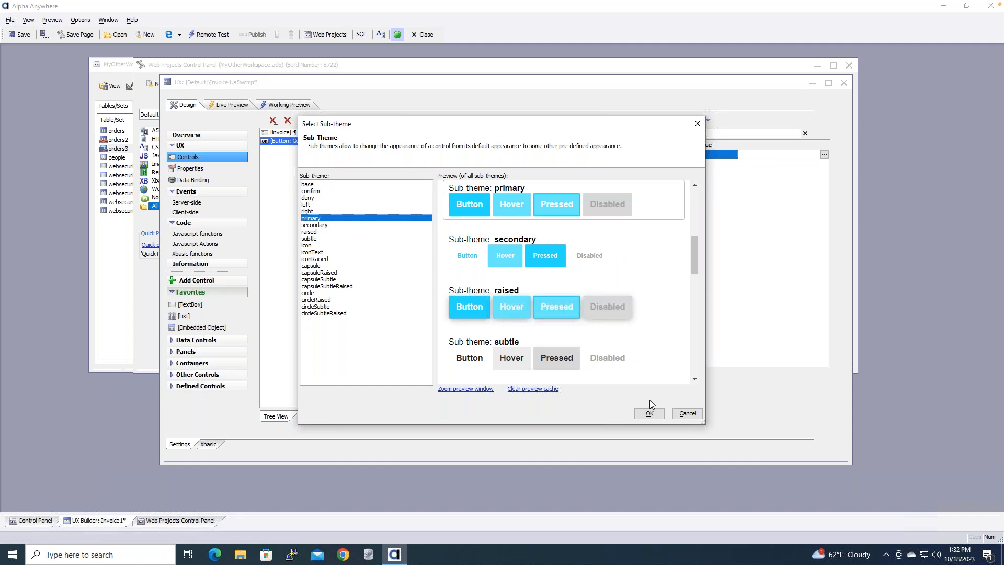
click(650, 414)
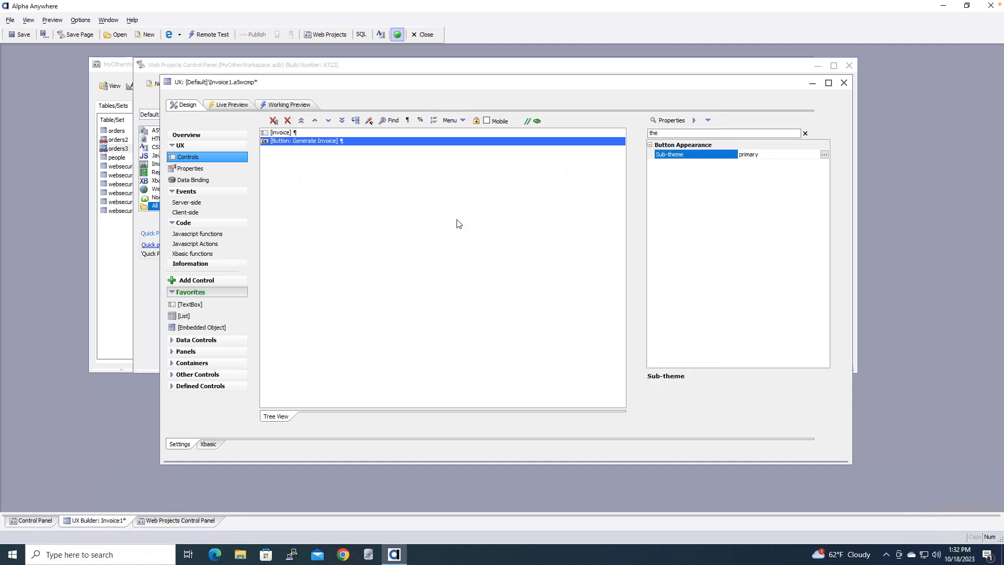
click(20, 35)
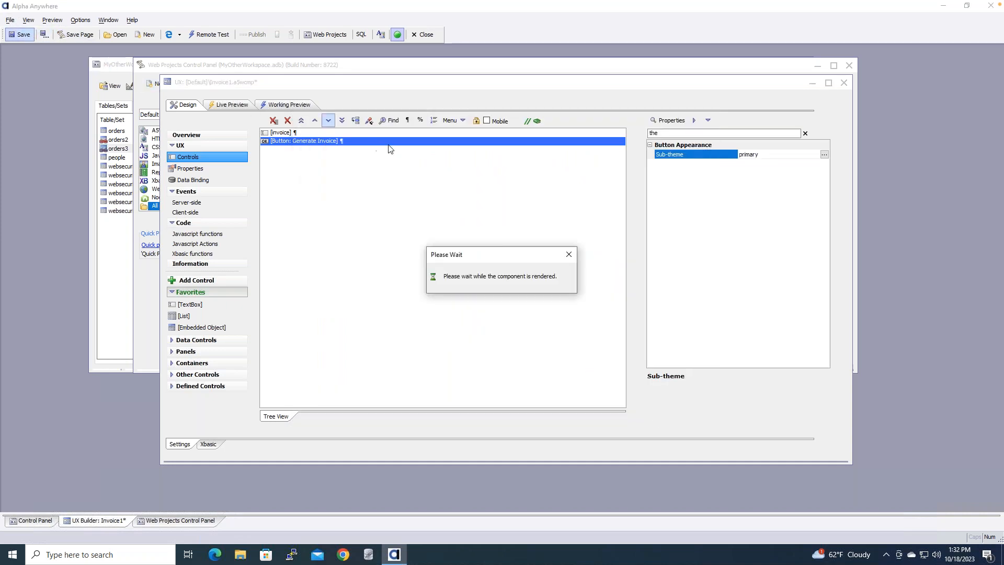
Step: Define a numeric argument named invoice for the report printed by the Generate Invoice button's click action
click(335, 134)
click(337, 141)
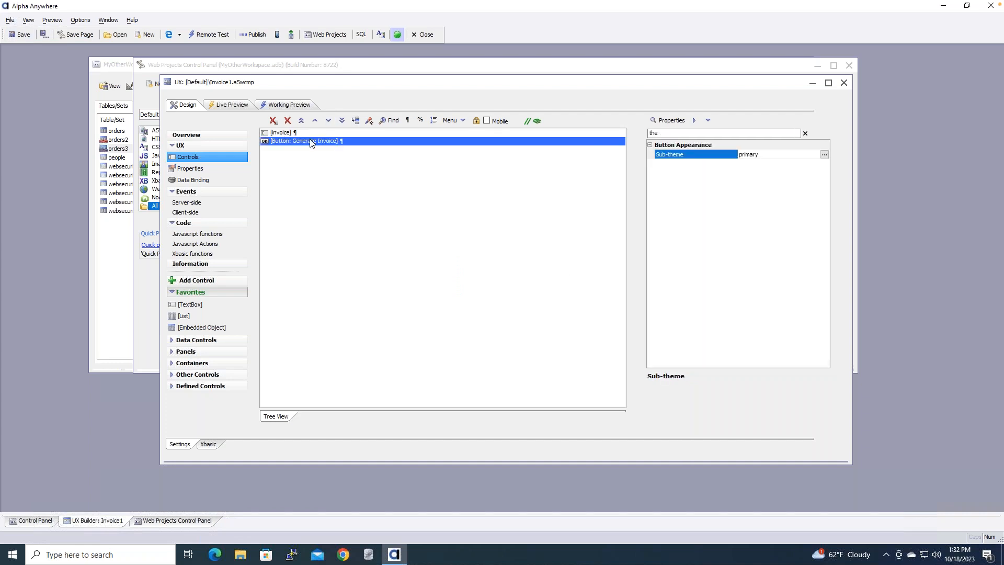
double_click(311, 144)
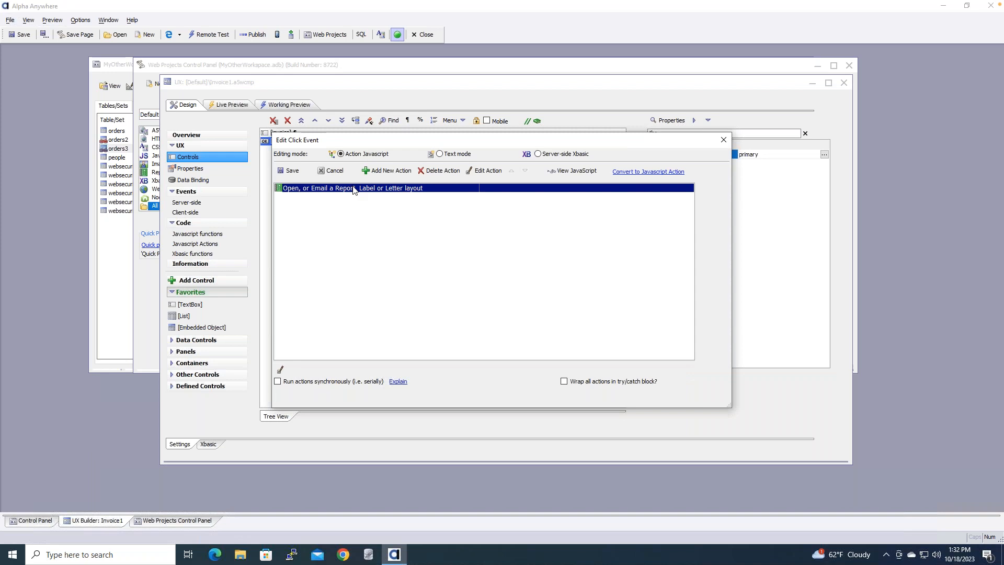
click(482, 170)
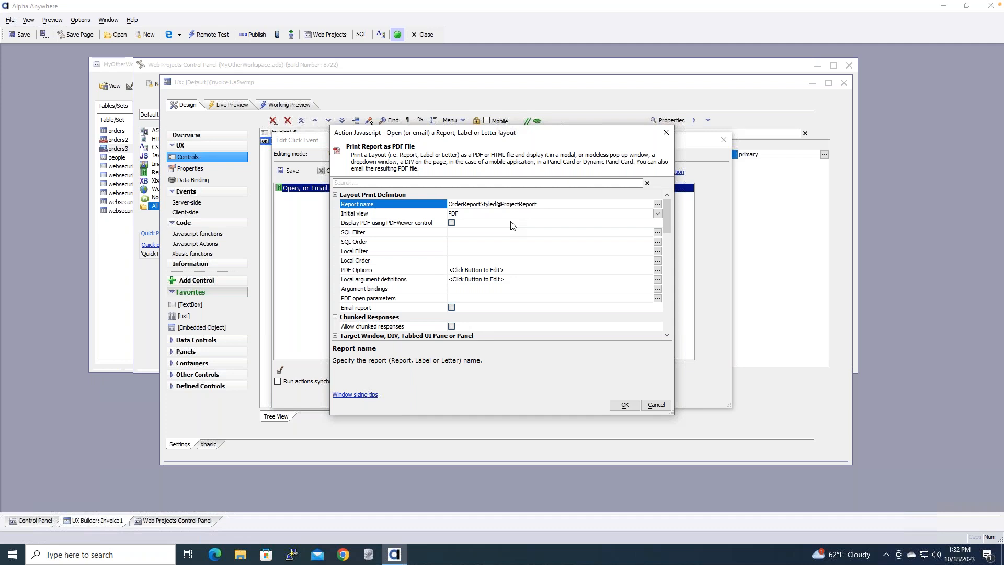
click(657, 204)
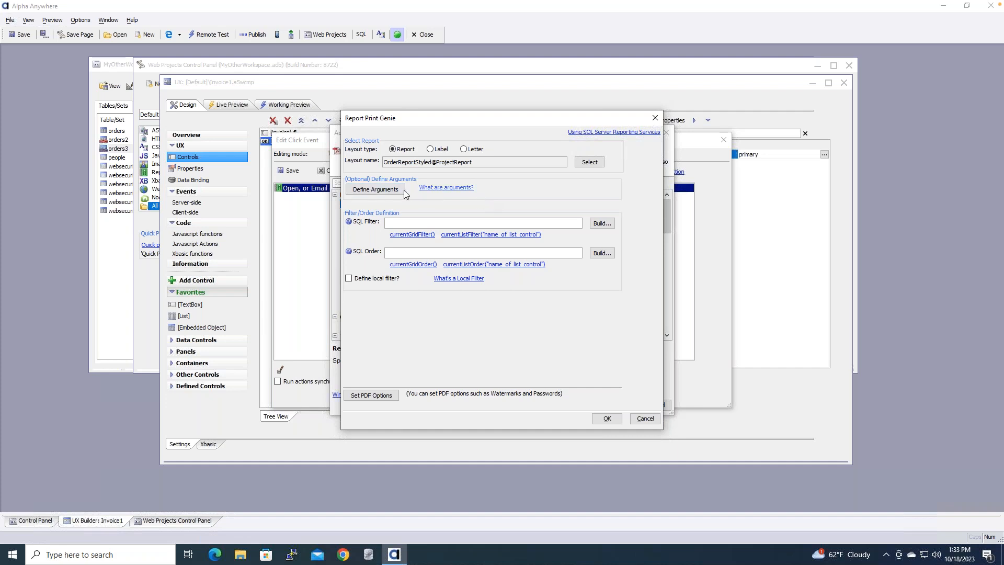
click(388, 192)
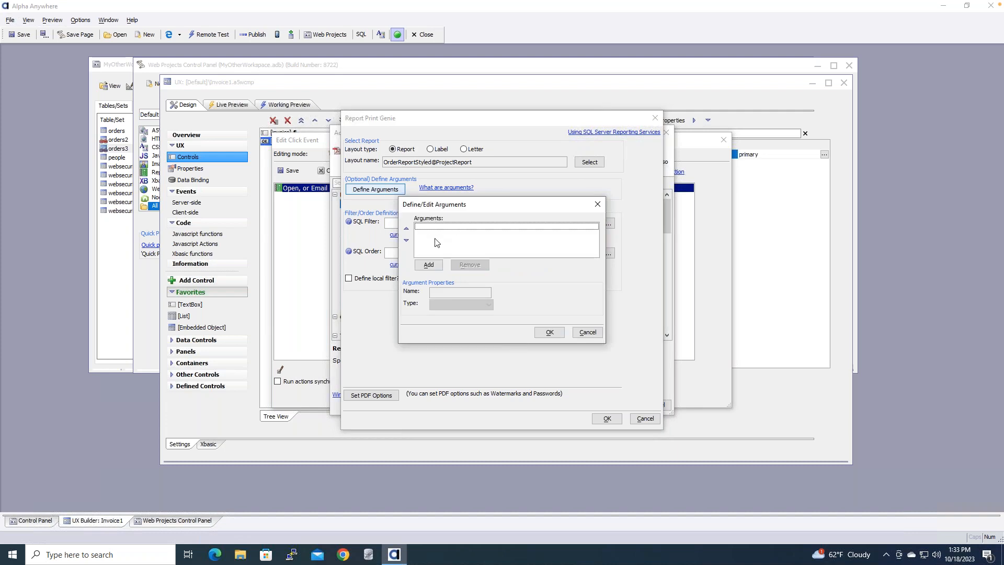
click(429, 266)
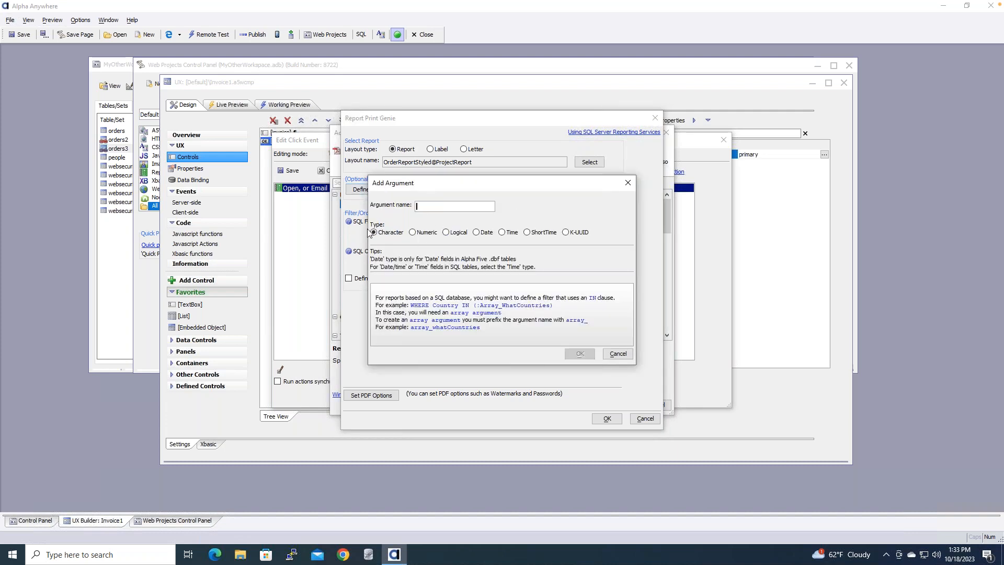
click(413, 232)
click(448, 206)
text(invoice)
click(578, 354)
click(549, 332)
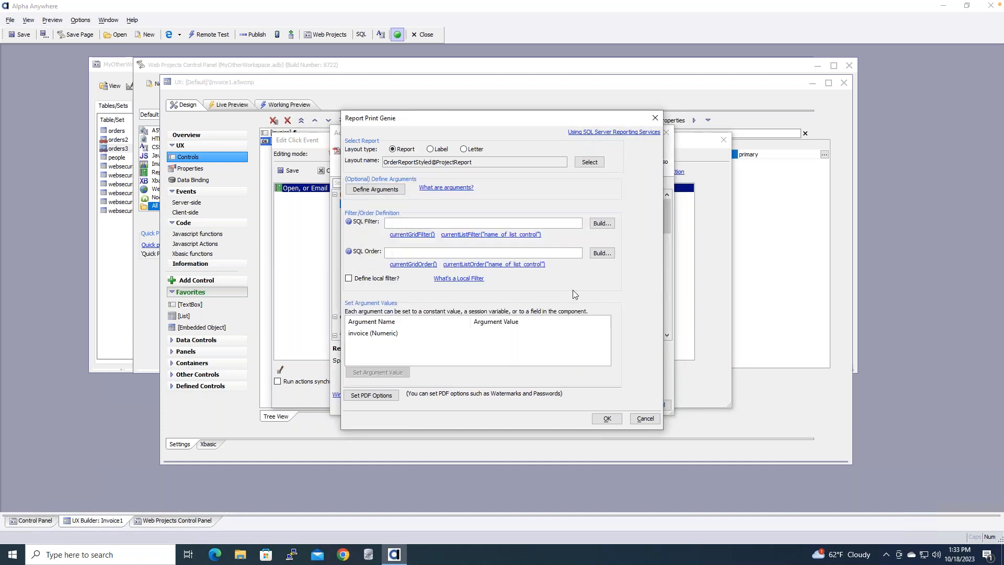
Step: Build the report's SQL filter as orders2.ORDERID = :invoice
click(602, 223)
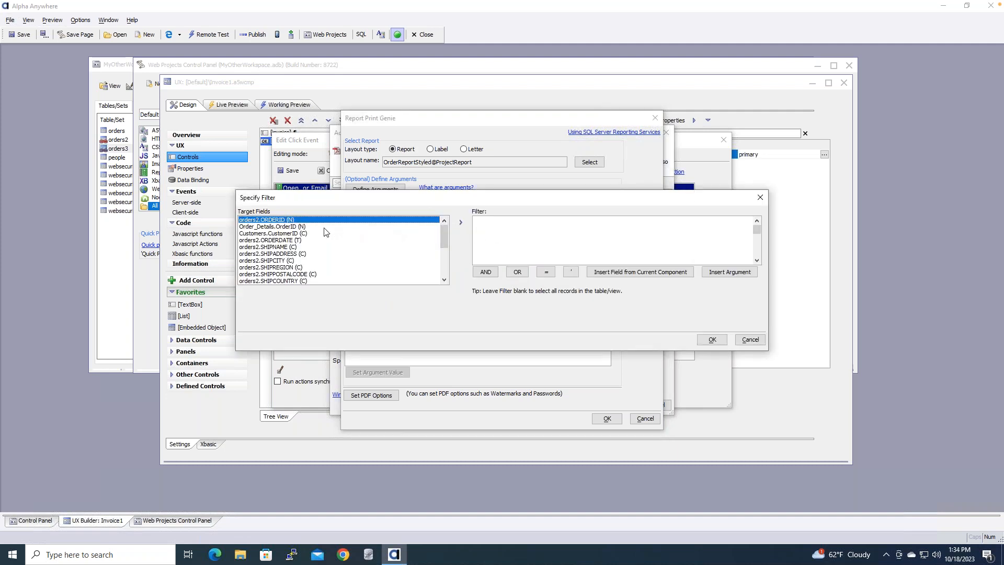
click(461, 222)
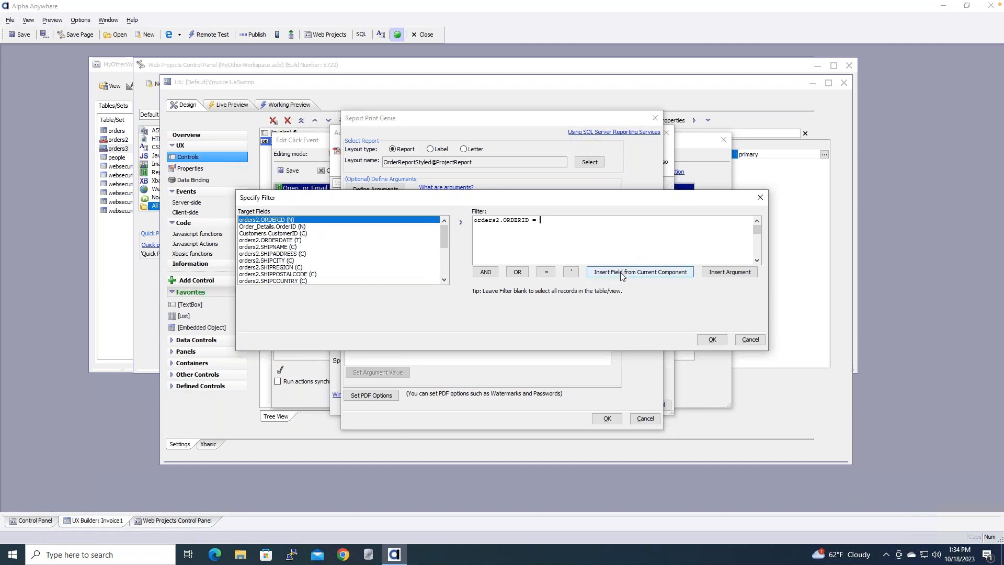
click(722, 272)
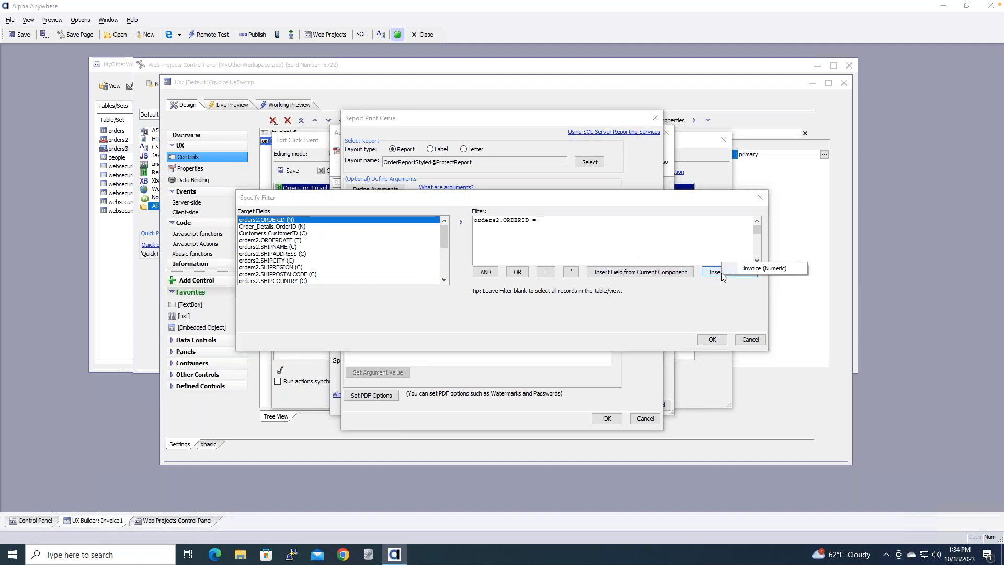
click(784, 272)
click(712, 340)
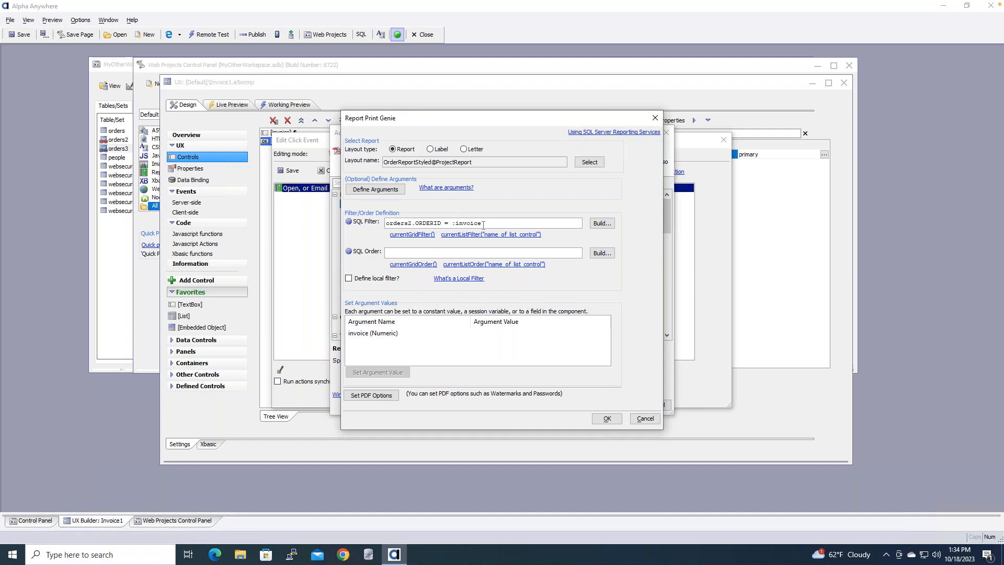
Step: Set the invoice argument's value to the {invoice} field placeholder, and save the button's click event and the component
click(380, 334)
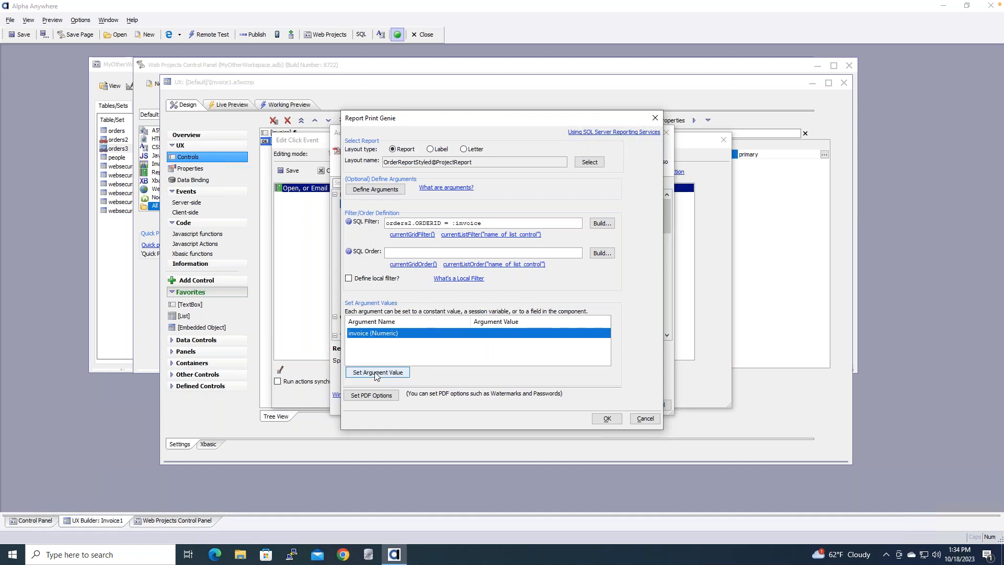
click(377, 373)
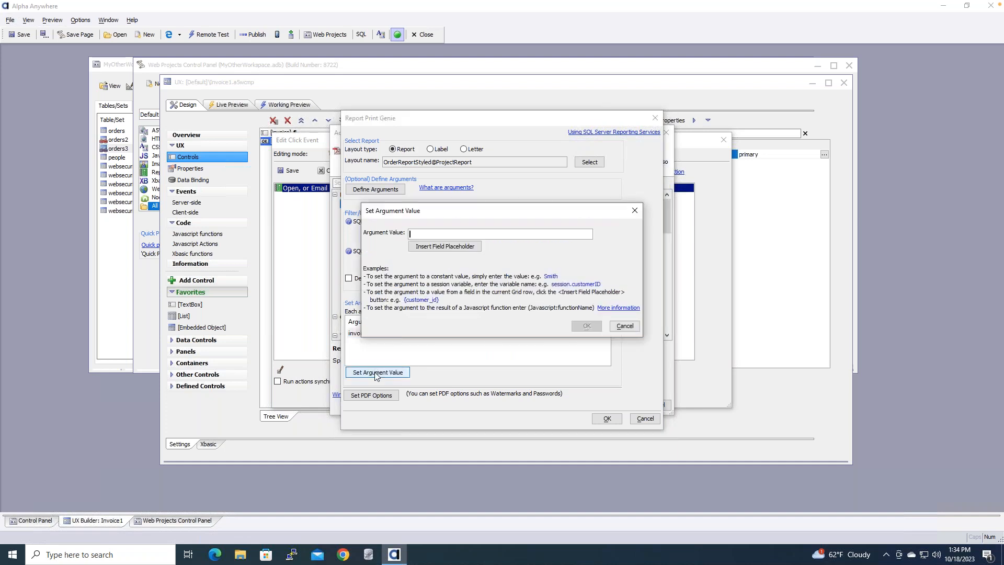
click(444, 246)
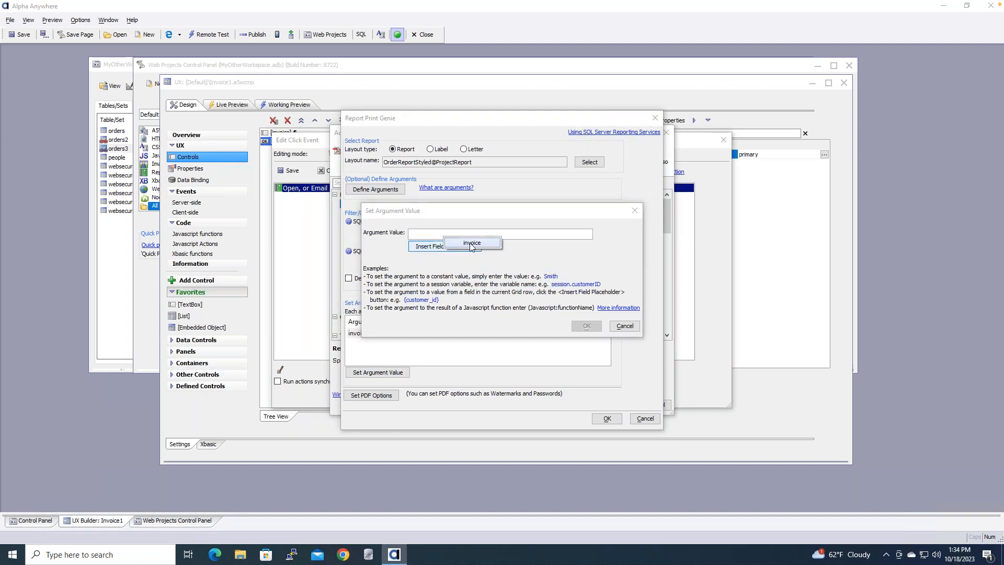
click(471, 244)
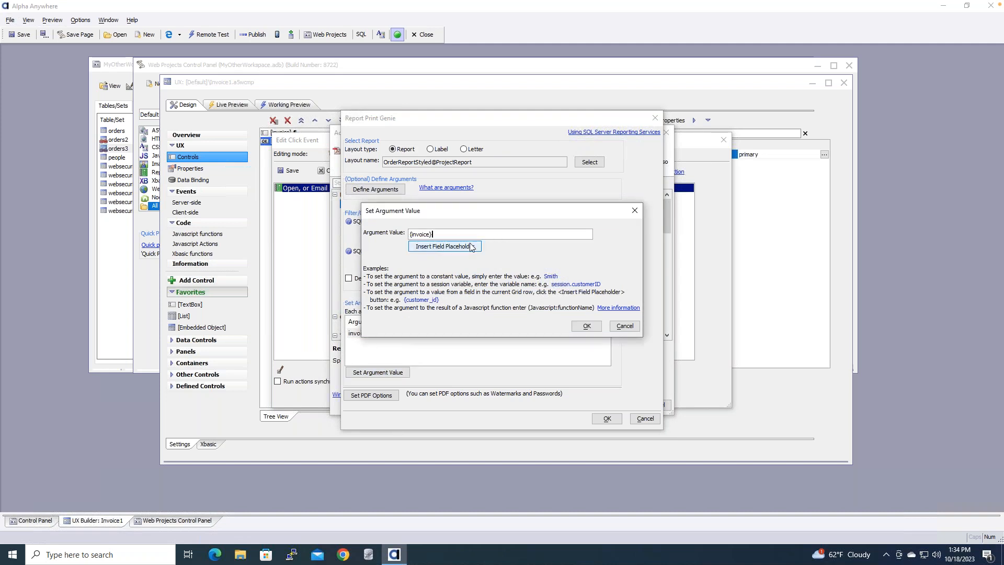
click(585, 327)
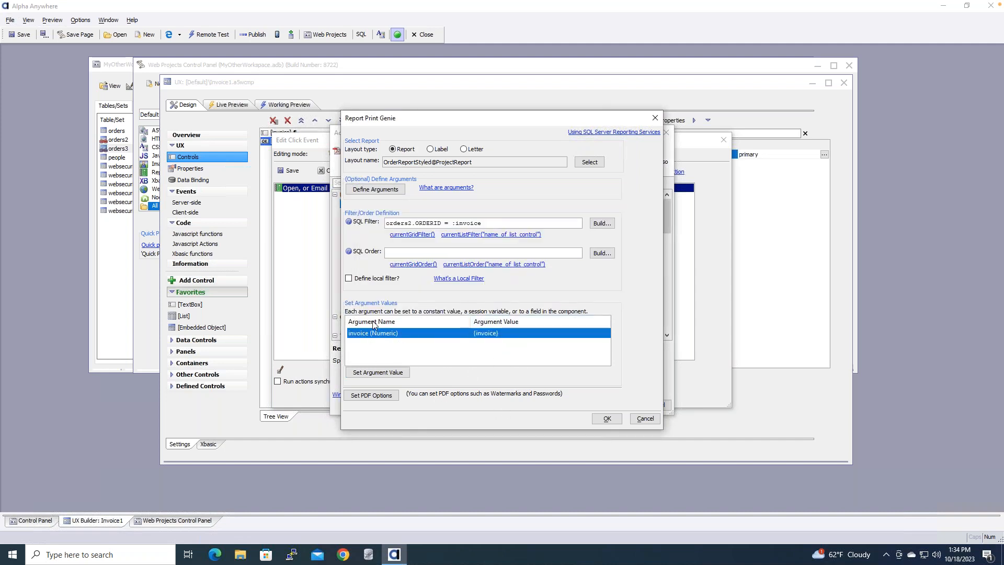
click(606, 419)
click(622, 405)
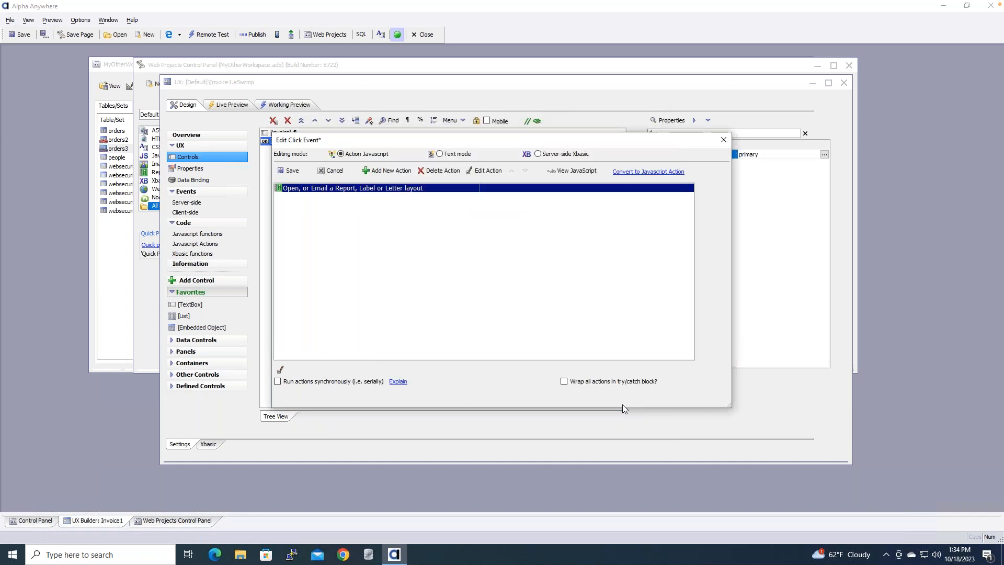
click(292, 172)
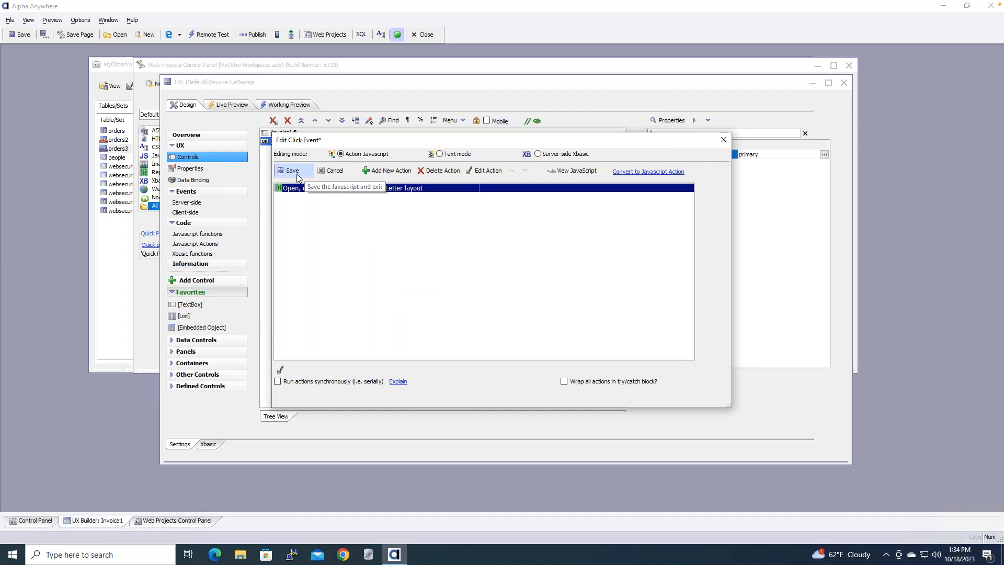
click(24, 35)
Step: Run the component in Working Preview, enter an invoice number in the Invoice field and generate its PDF
click(278, 103)
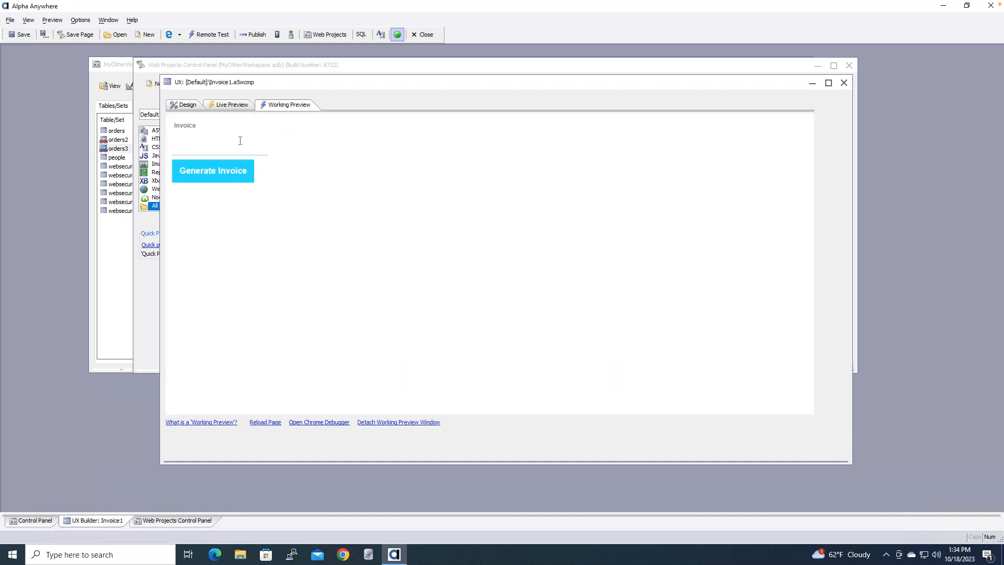
click(207, 153)
text(10262)
click(225, 170)
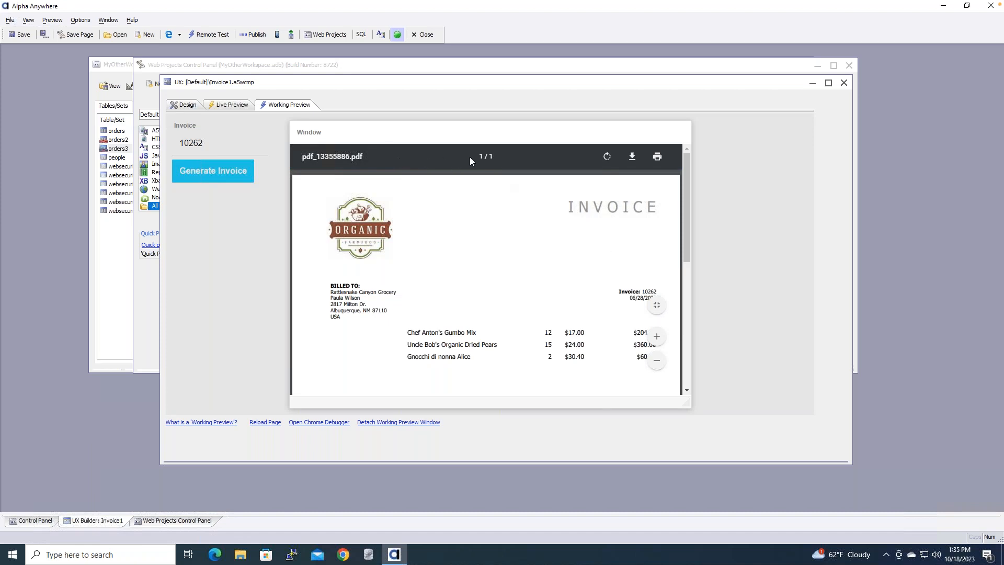
Step: Look through the filtered invoice PDF from its line items to its end, generate it again, and return to the component's design
mouse_move(685, 199)
mouse_down()
mouse_move(689, 353)
mouse_move(683, 182)
mouse_up()
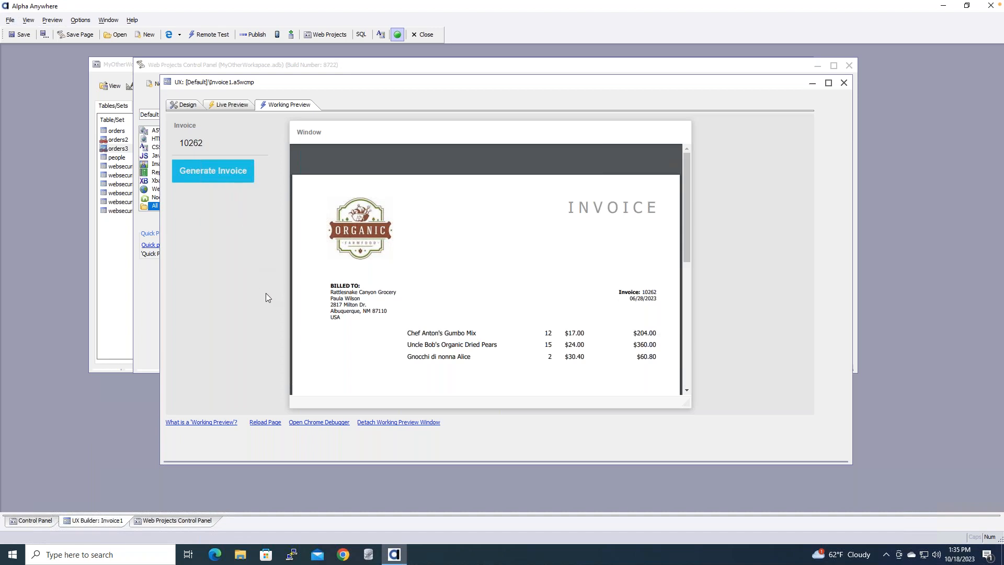
click(229, 172)
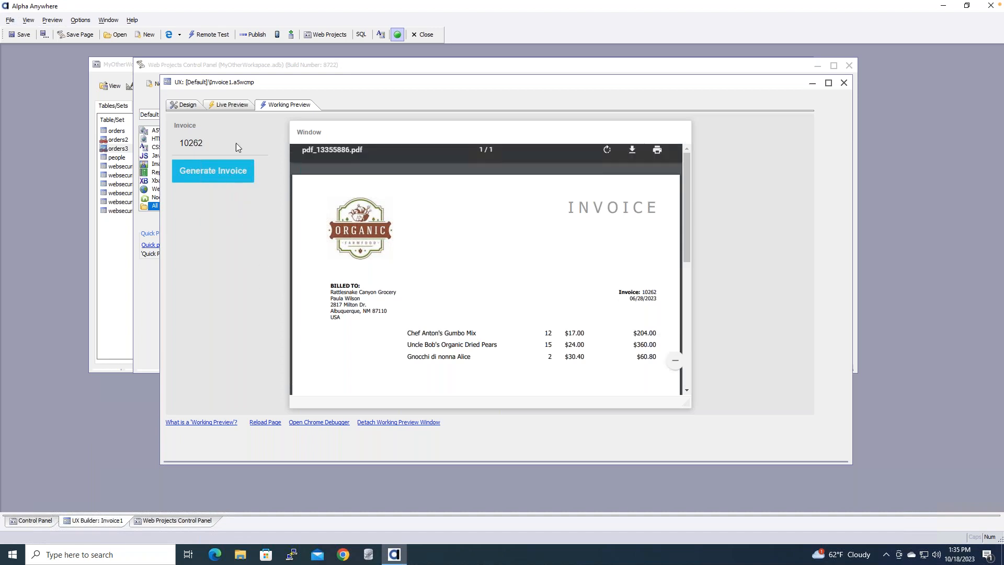
drag(685, 294, 667, 161)
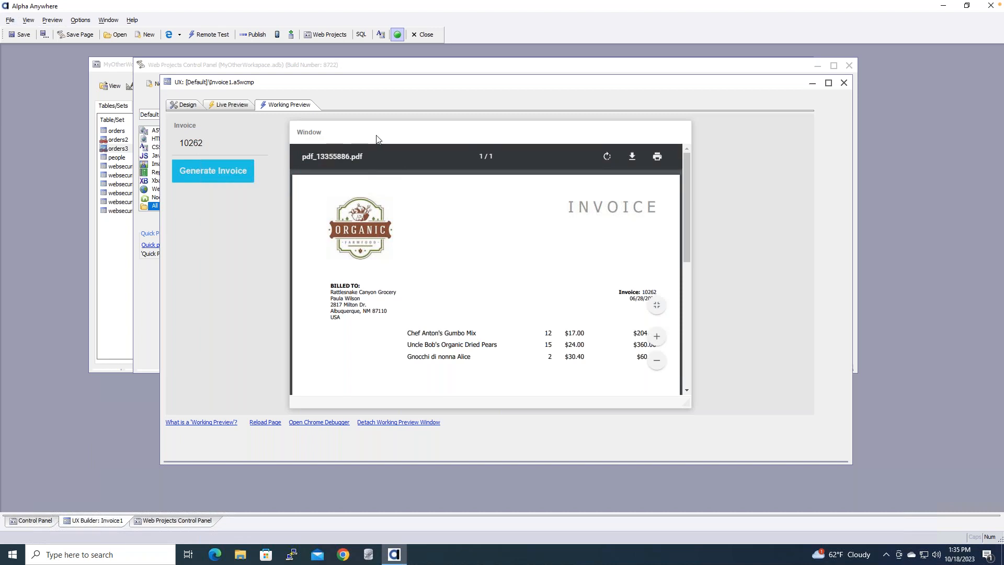
click(187, 106)
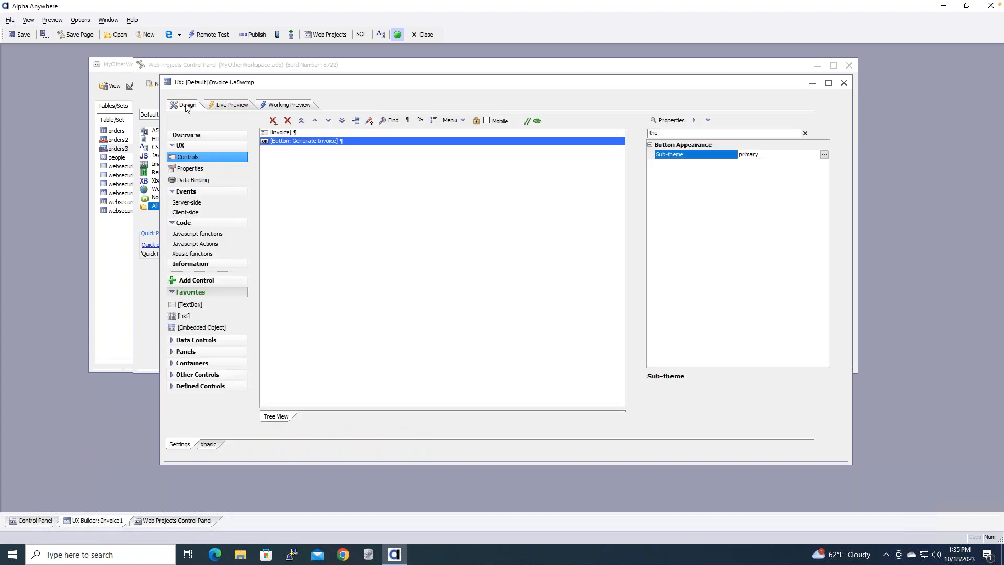
Step: Set the window title of the Generate Invoice button's report action to "Invoice: {invoiceid}" and save the click event
double_click(289, 144)
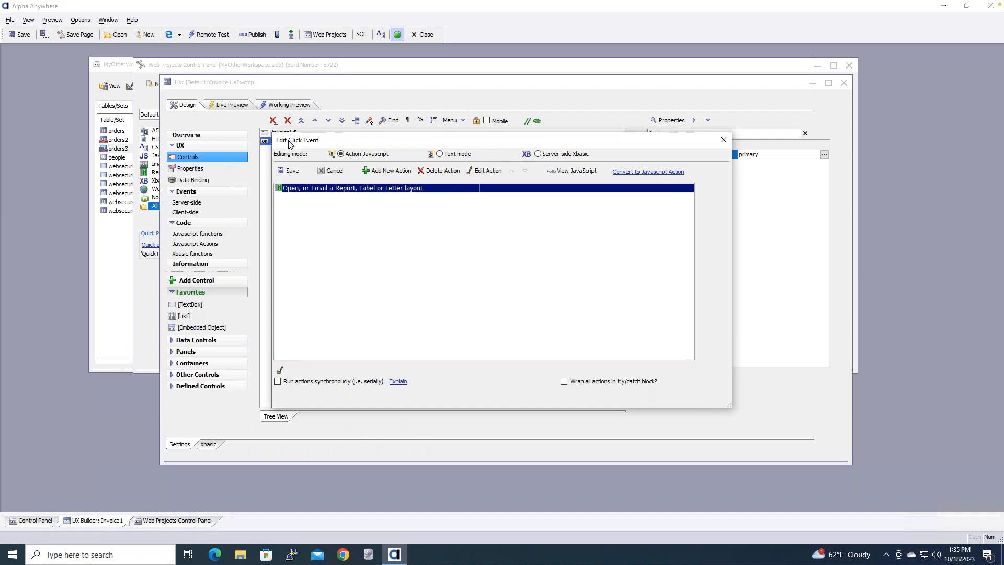
double_click(333, 193)
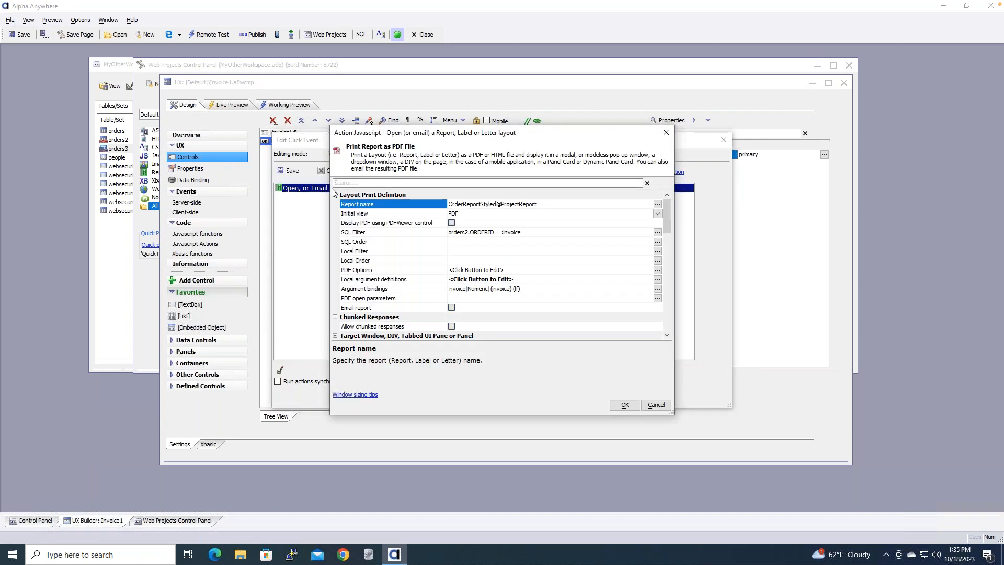
mouse_move(668, 211)
mouse_down()
mouse_move(665, 311)
mouse_move(666, 194)
mouse_up()
click(456, 183)
text(tit)
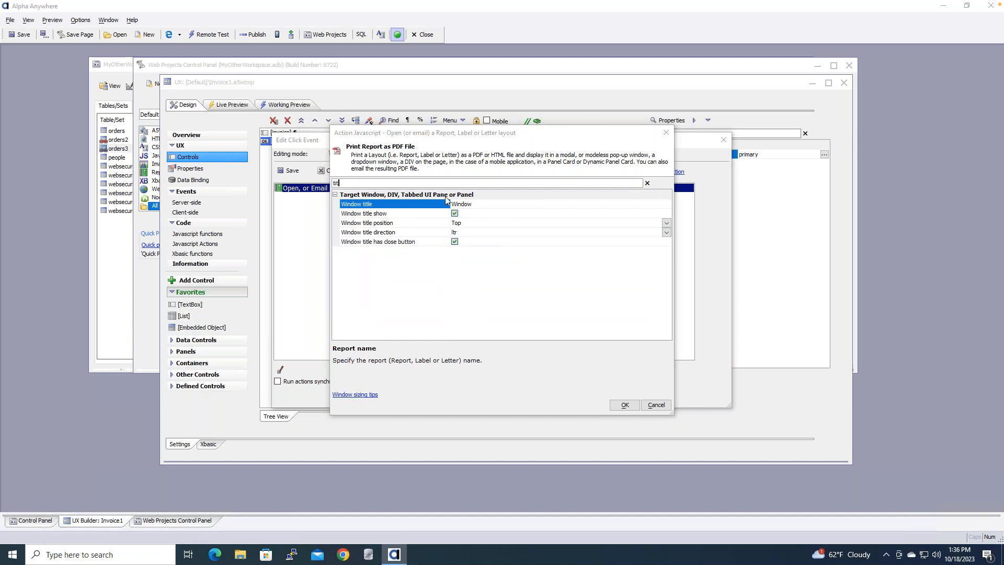
click(473, 204)
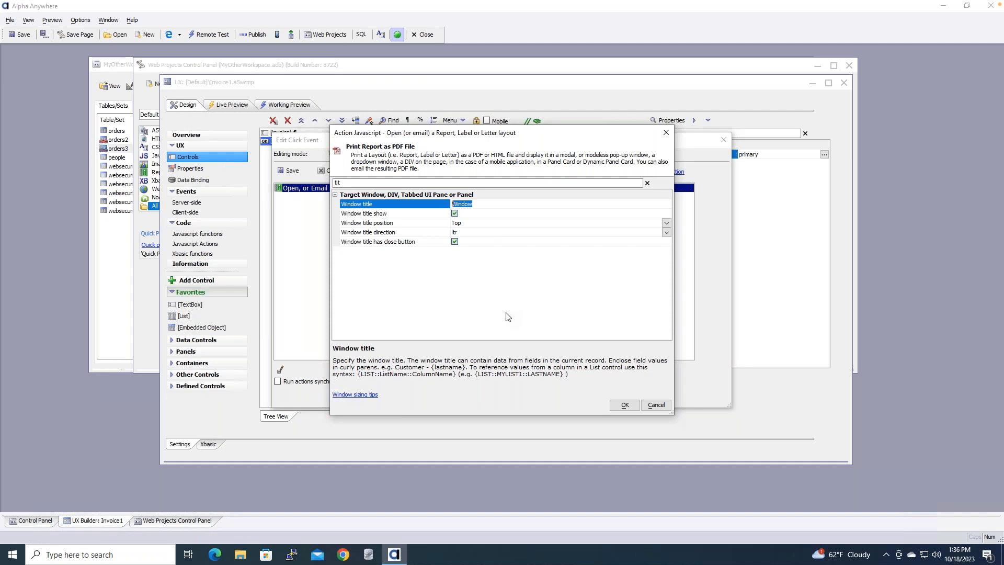
text(Invoice: {invoiceid)
click(622, 406)
click(289, 171)
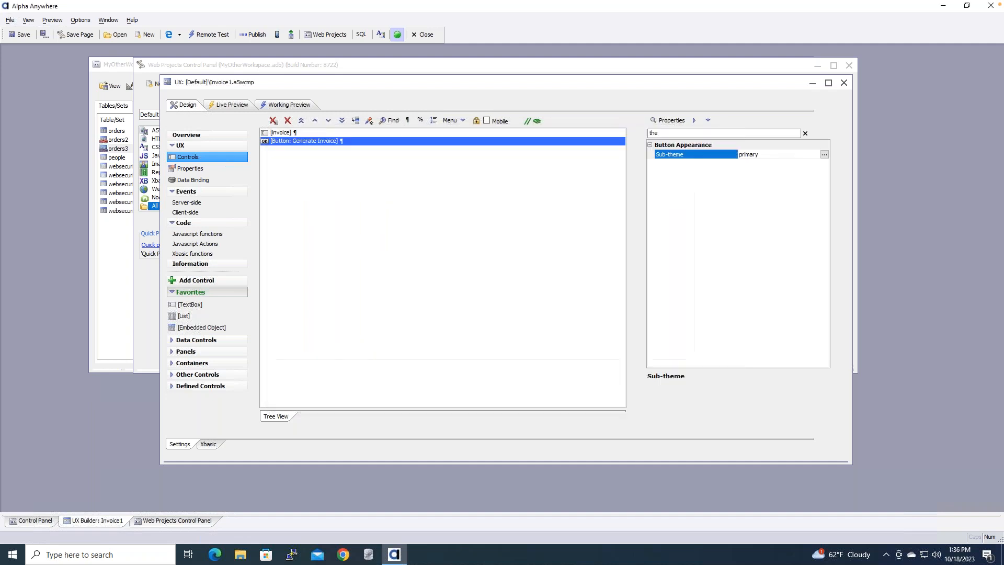
Step: Correct the report action's window title to "Invoice: {invoice}", and save the click event and the component
click(293, 133)
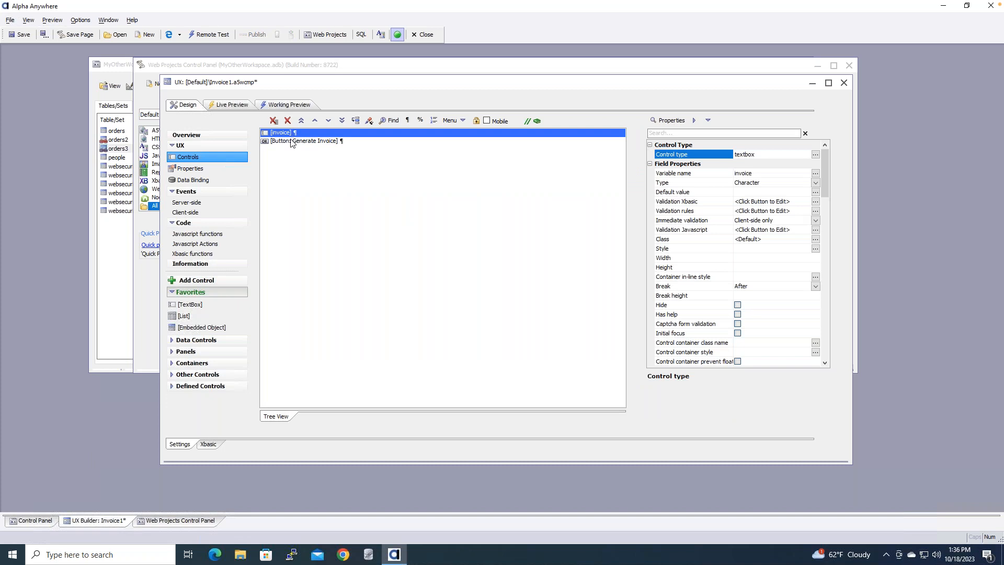
click(291, 141)
double_click(291, 142)
double_click(351, 190)
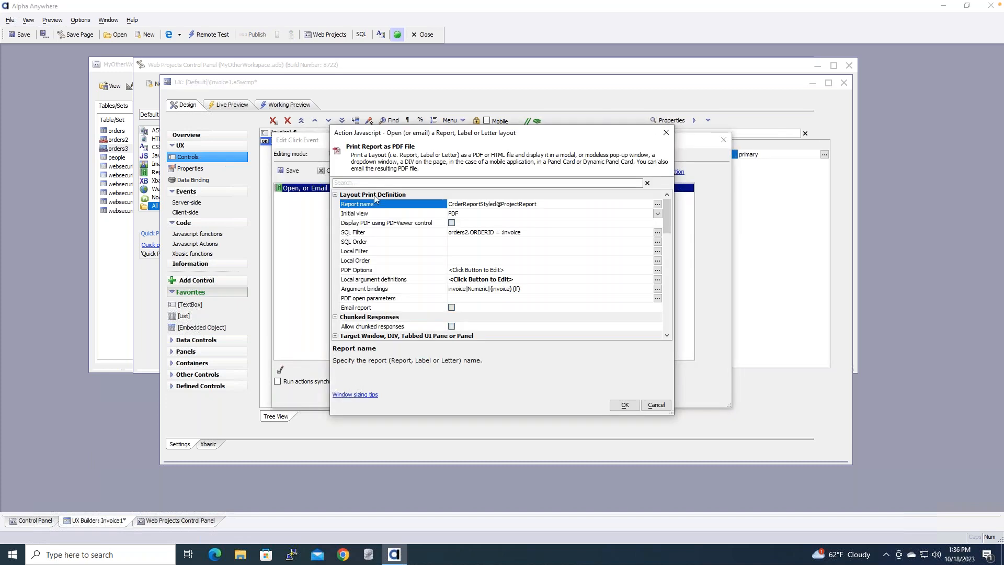
drag(667, 219, 664, 243)
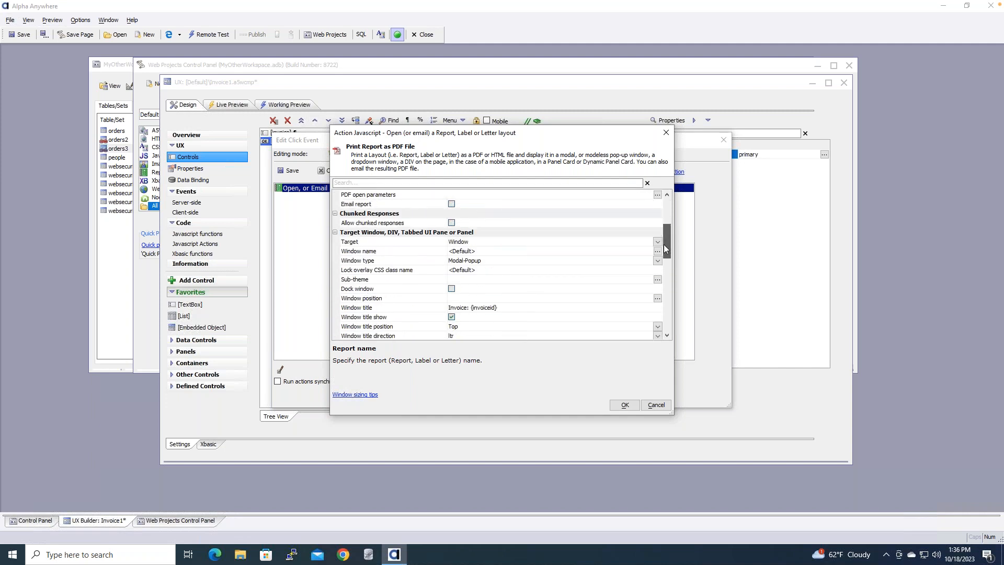
click(354, 184)
text(title)
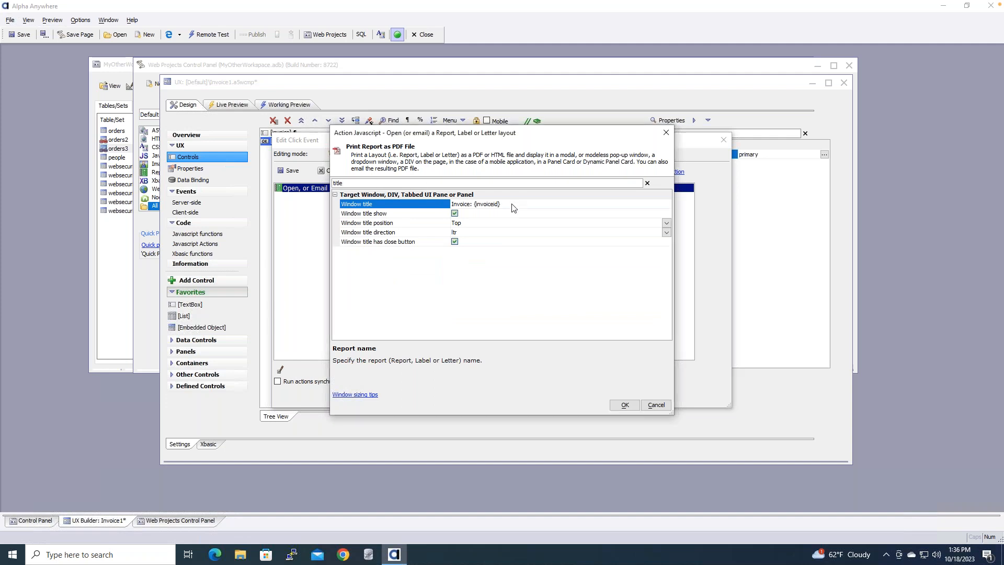
click(486, 203)
click(494, 203)
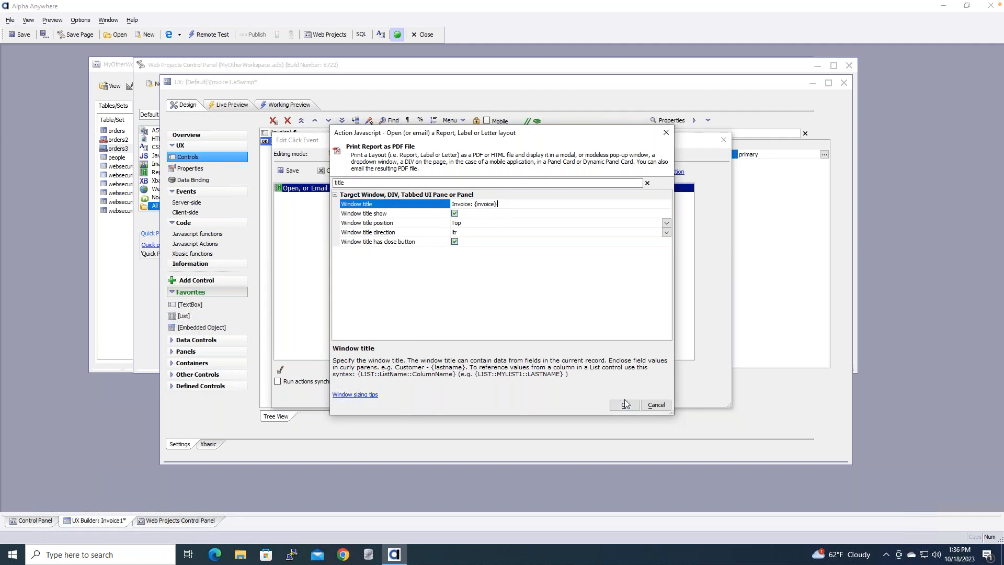
click(625, 405)
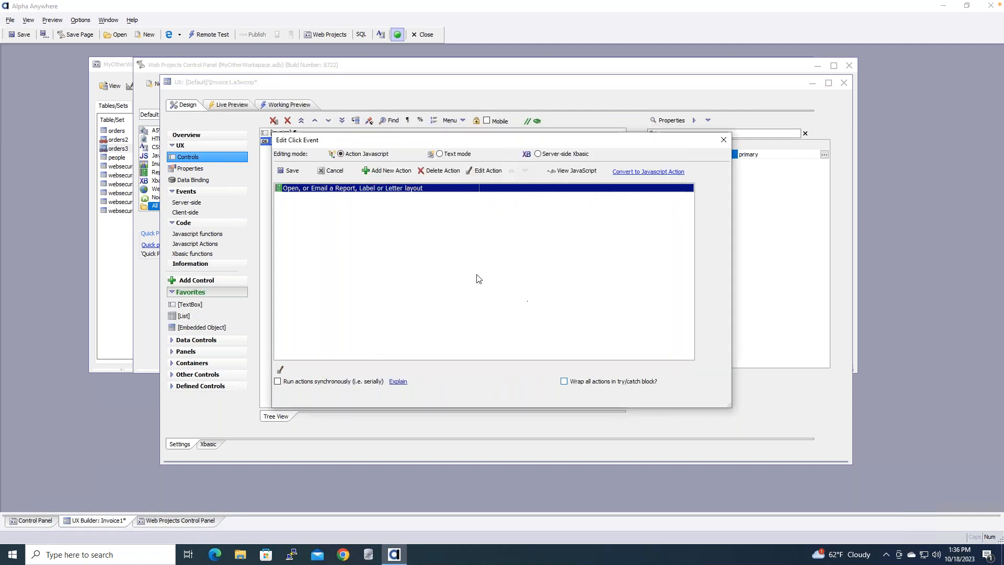
click(291, 171)
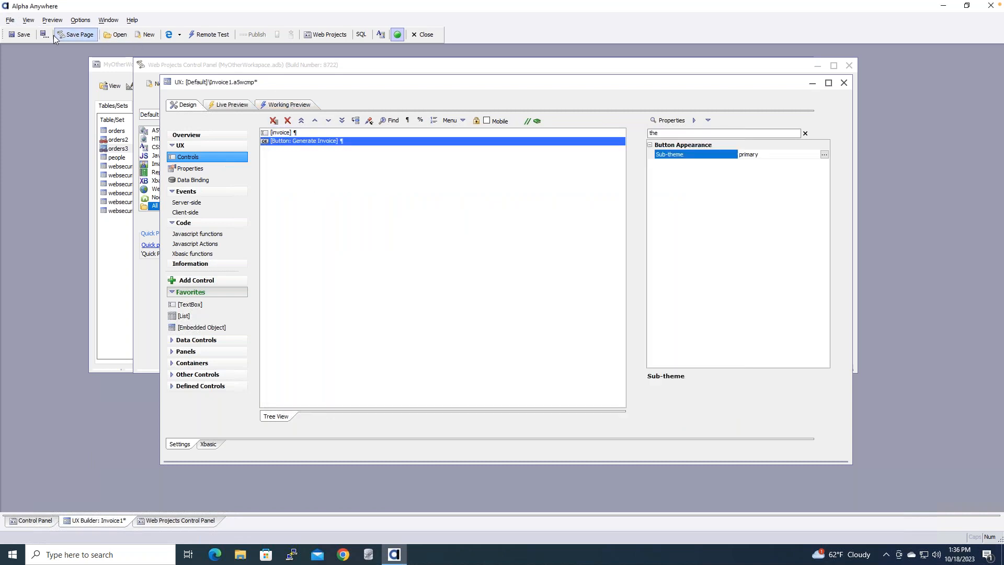
click(24, 36)
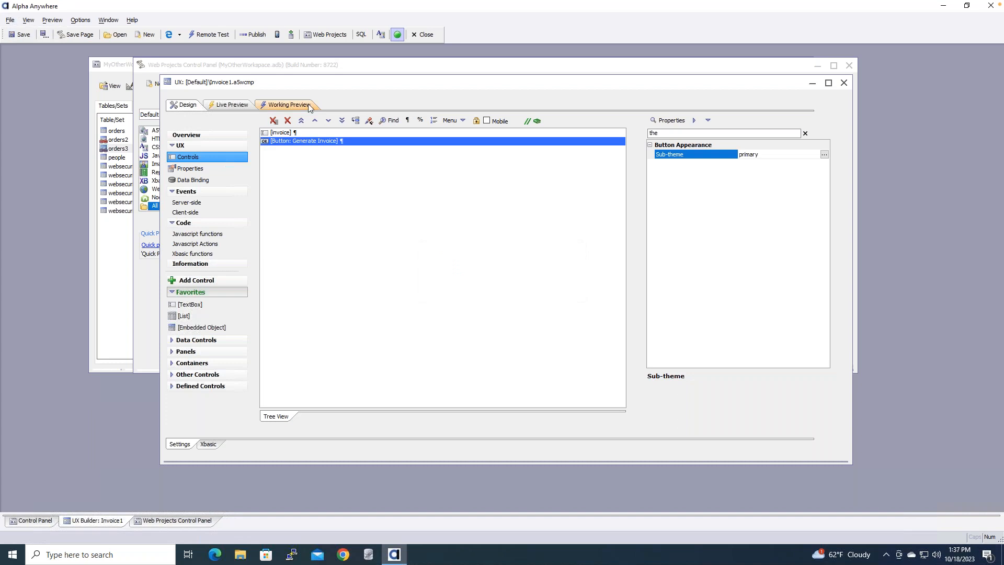
Step: Run the component in Working Preview, generate the PDF for an entered invoice number to check its window title, and return to the design
click(308, 106)
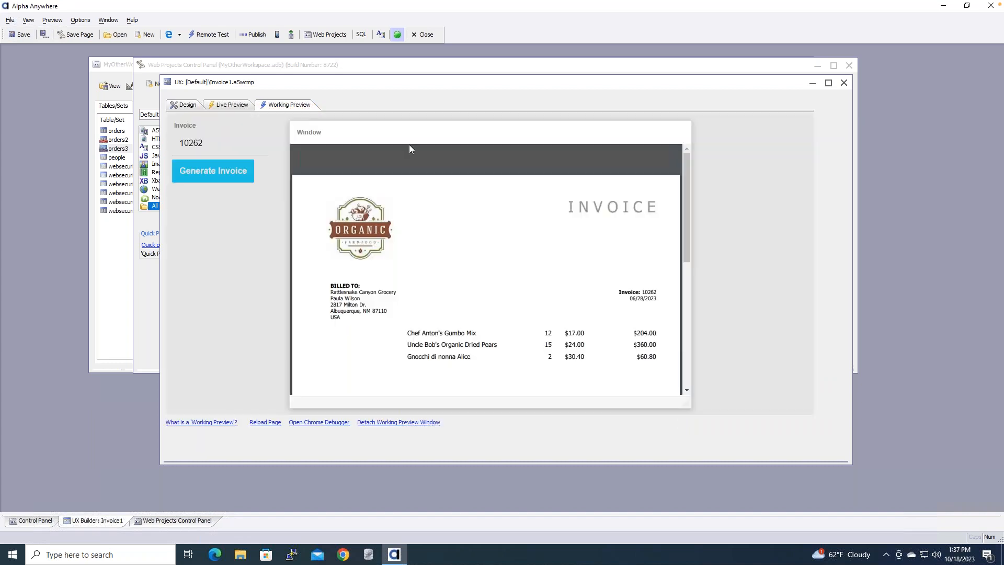
click(228, 147)
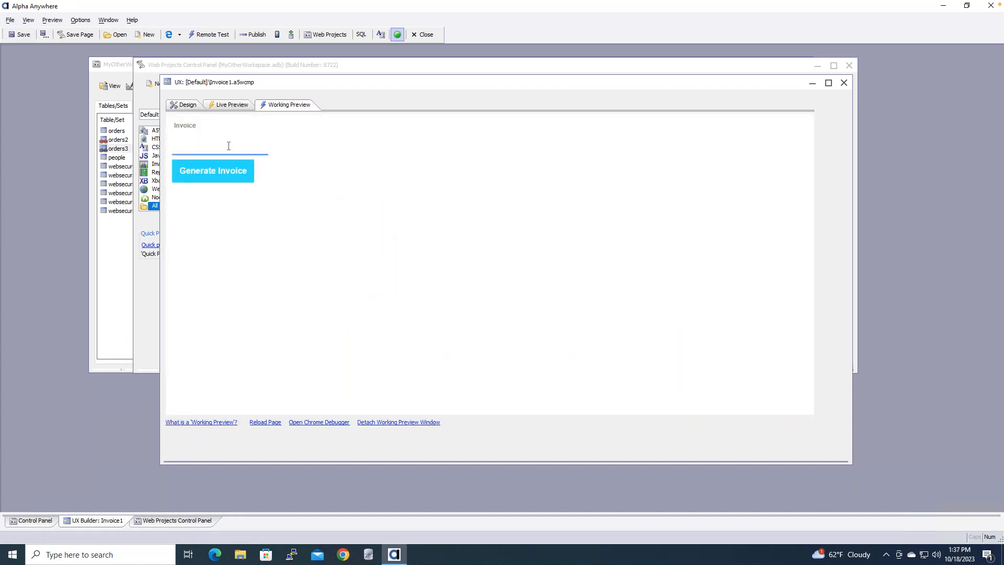
text(10262)
click(227, 171)
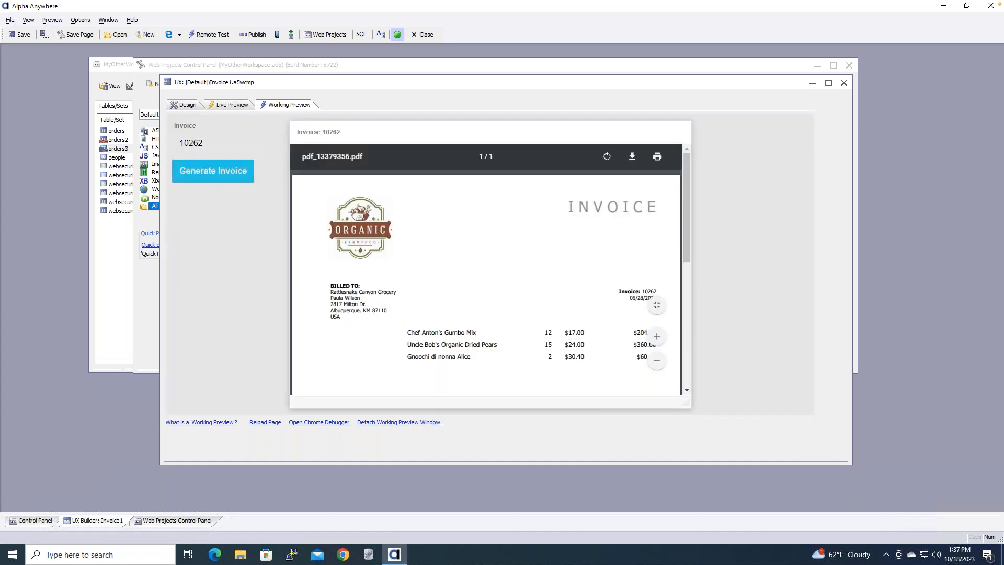
drag(688, 208, 710, 142)
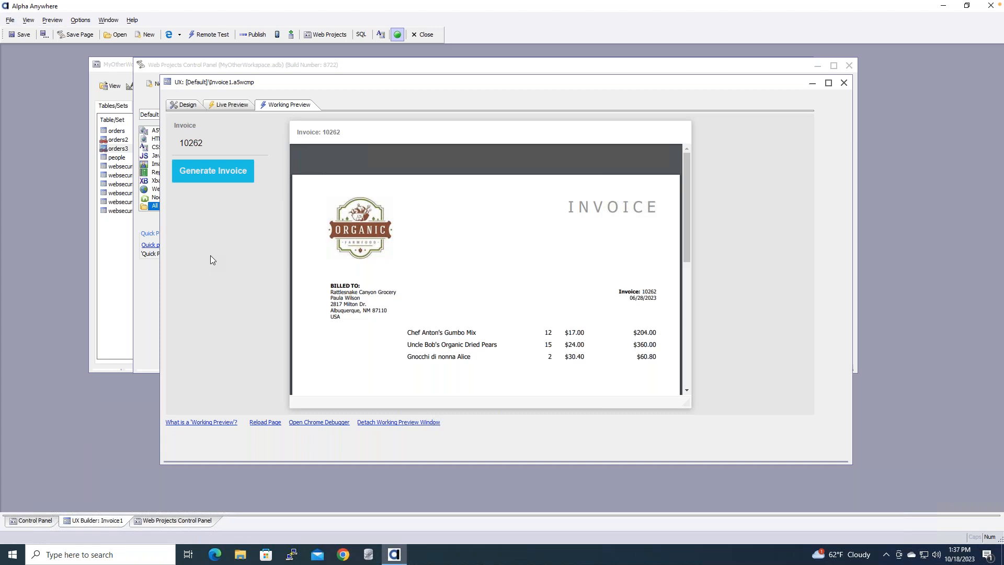
drag(686, 252, 688, 158)
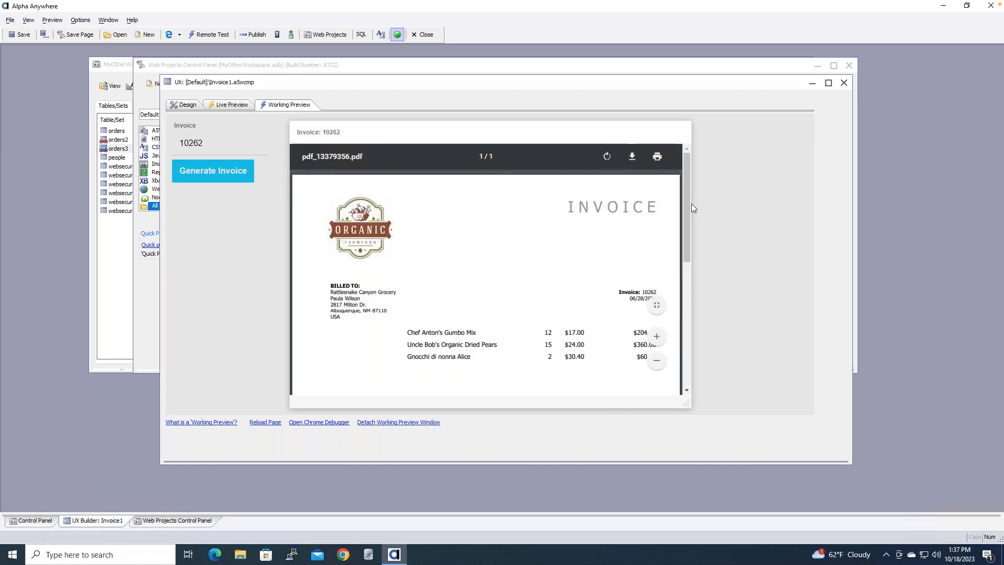
drag(686, 218, 683, 148)
click(187, 105)
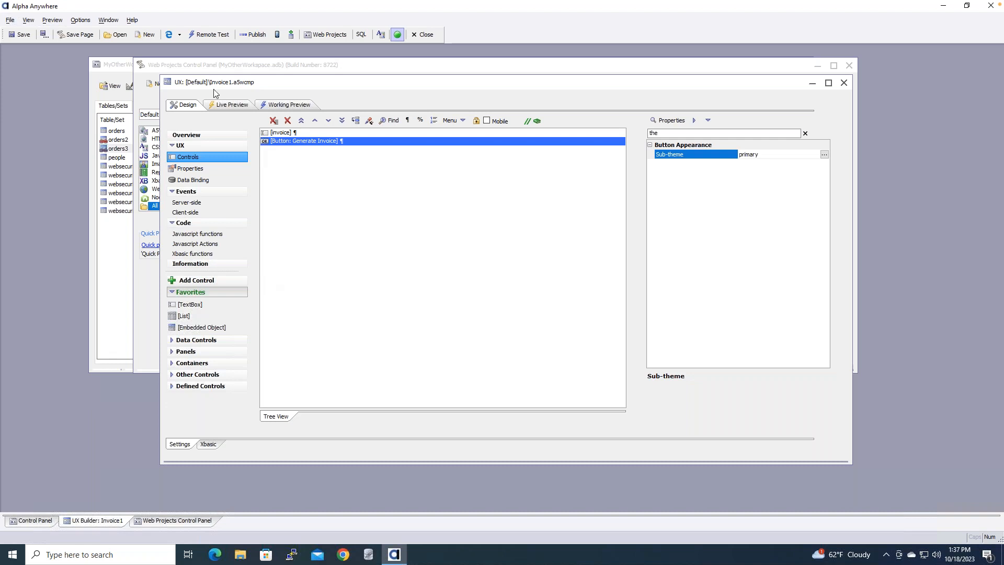
Step: Open the OrderReportStyled report from the project reports in the Web Projects Control Panel
click(125, 303)
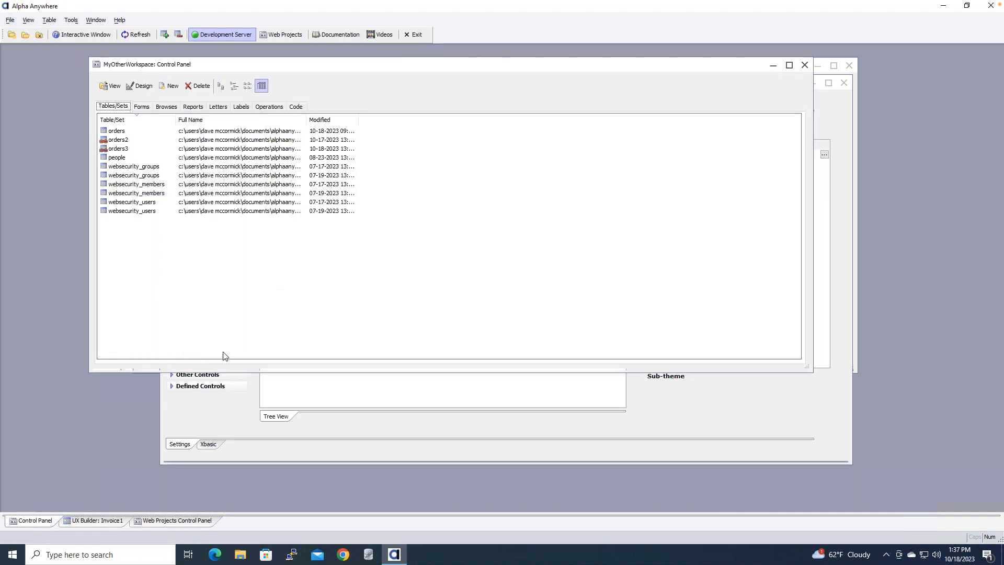
click(167, 523)
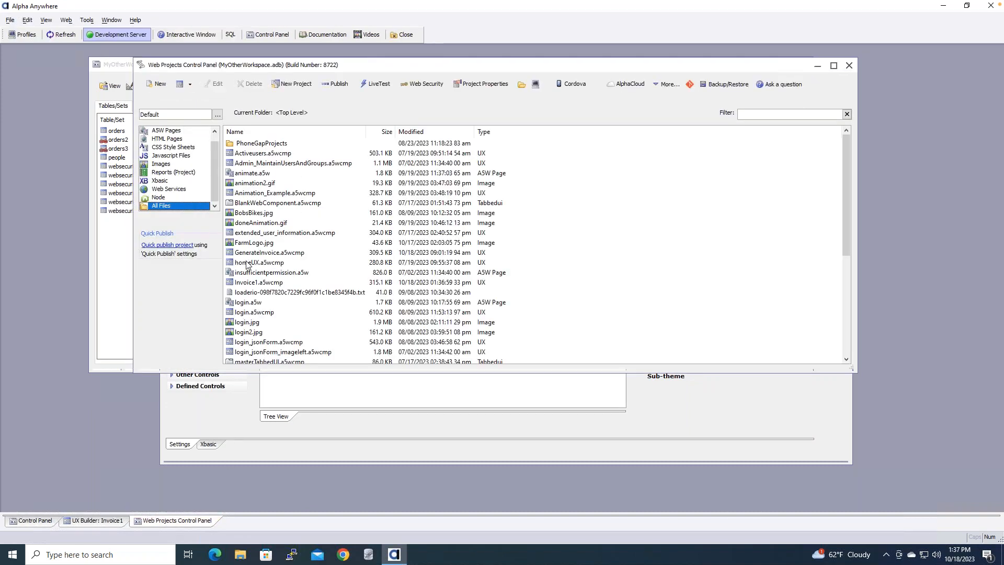
click(168, 173)
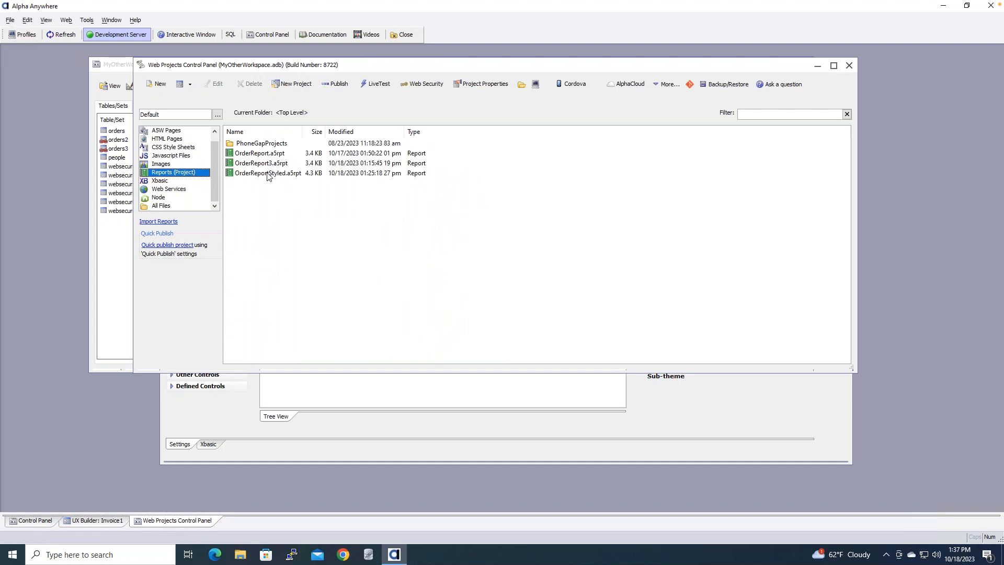
double_click(267, 173)
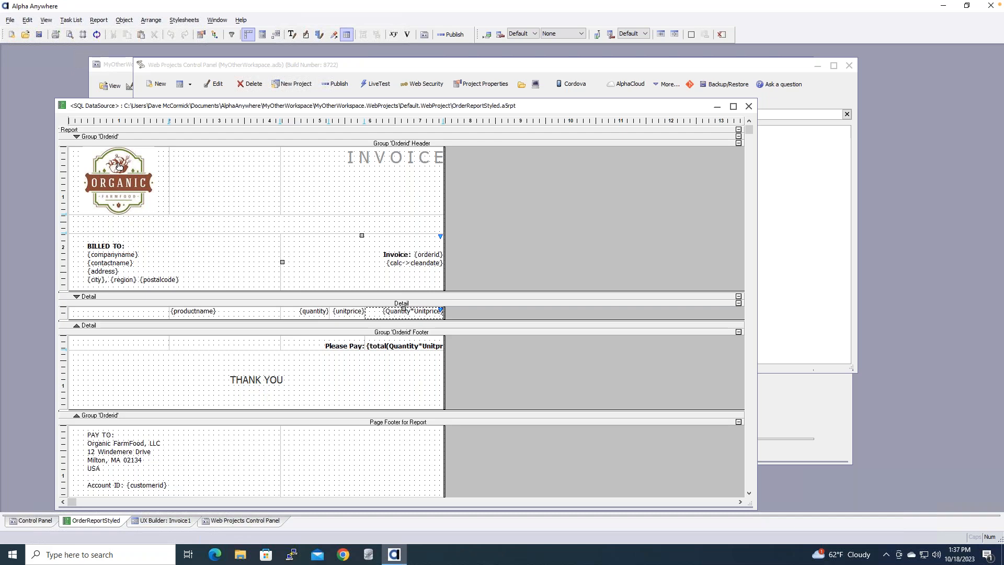
Step: Bring up the text formatting tools for the INVOICE heading cell and hide them again
click(350, 173)
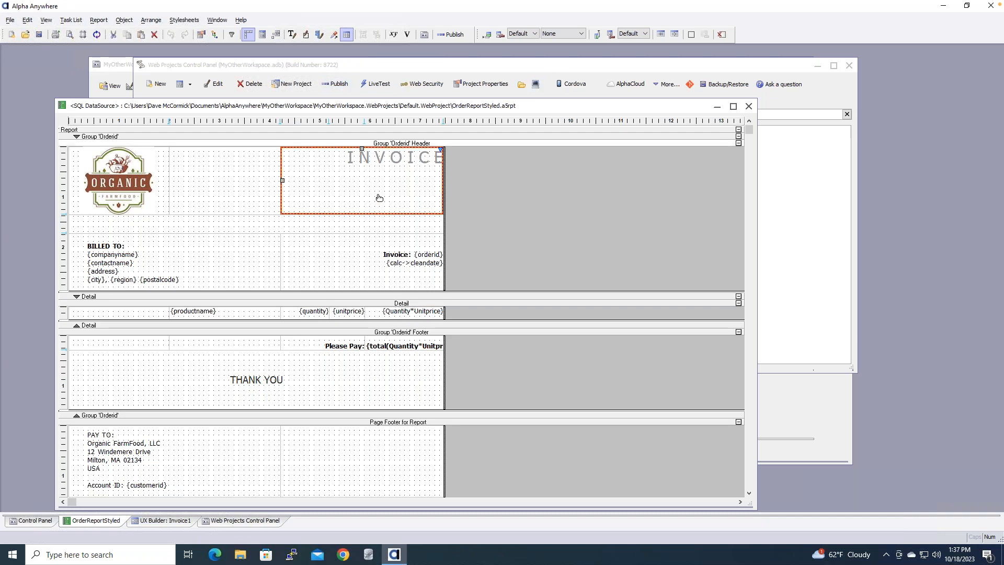
click(293, 35)
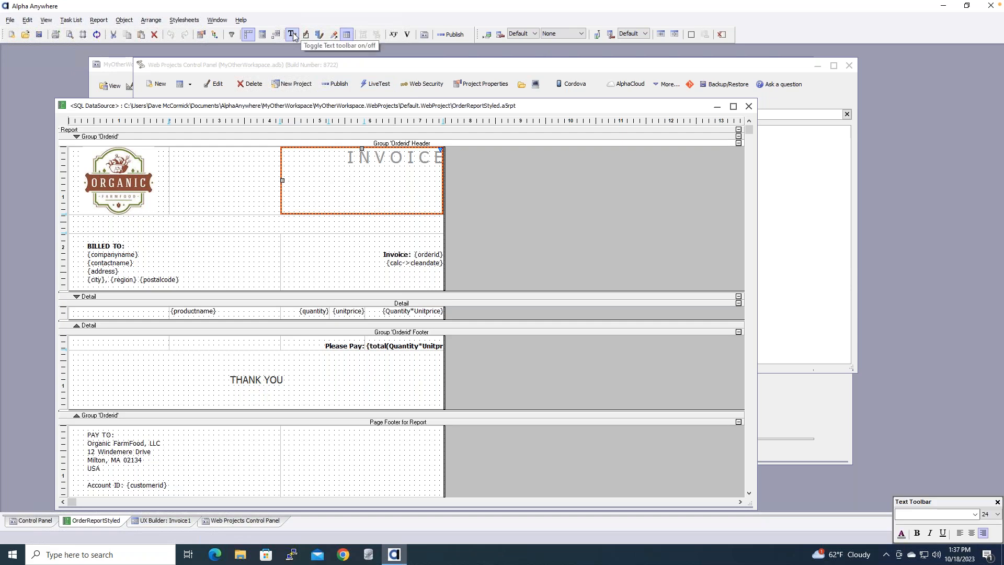
click(293, 35)
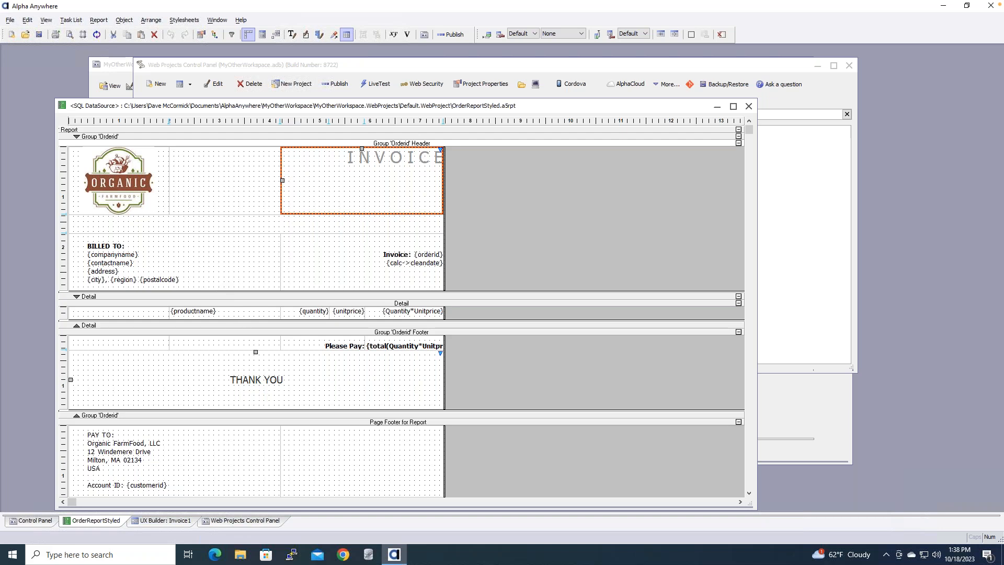
Step: Reposition the report window, select the BILLED TO cell in the Orderid group header and bring up the property editor
drag(246, 106, 377, 74)
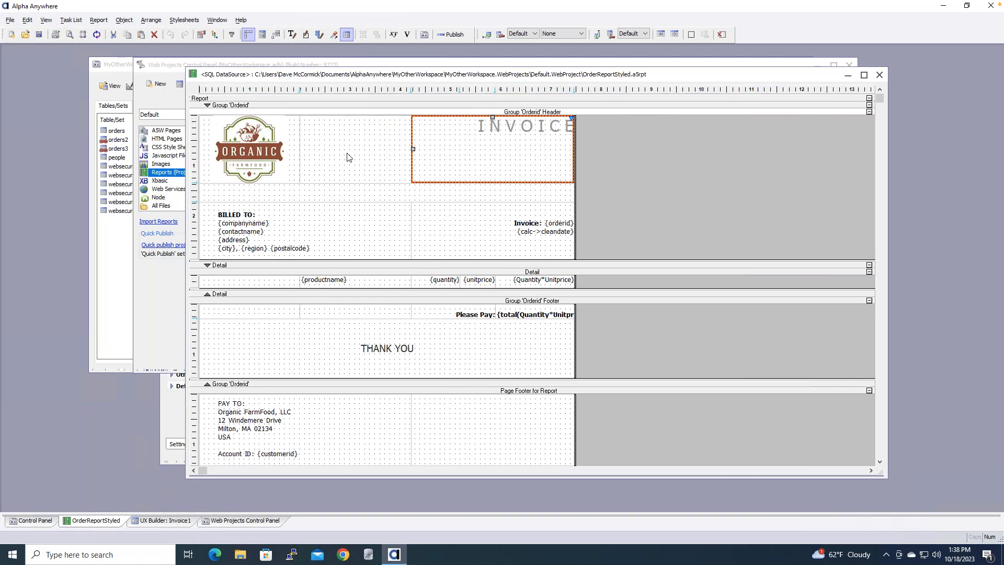
click(353, 244)
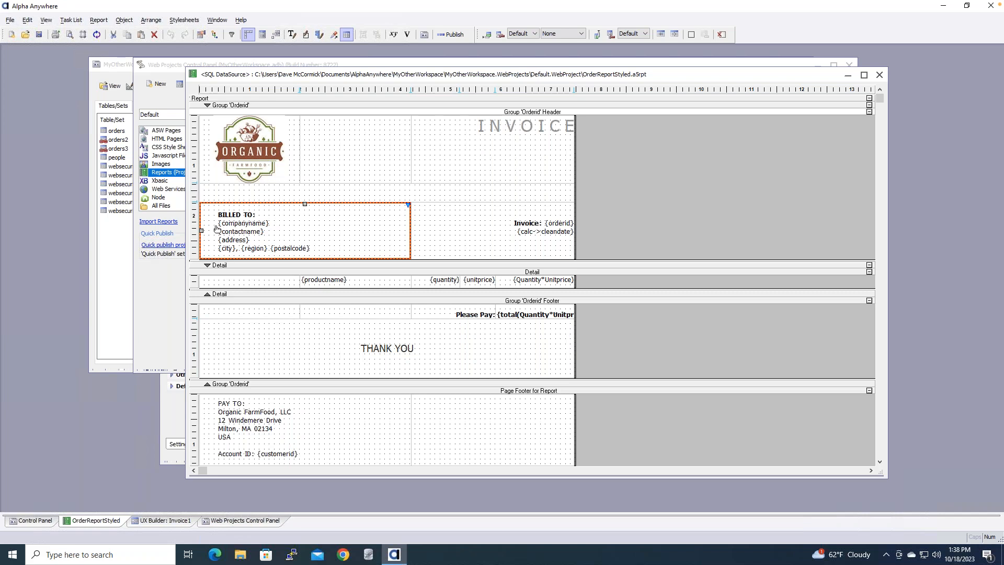
click(251, 166)
click(305, 237)
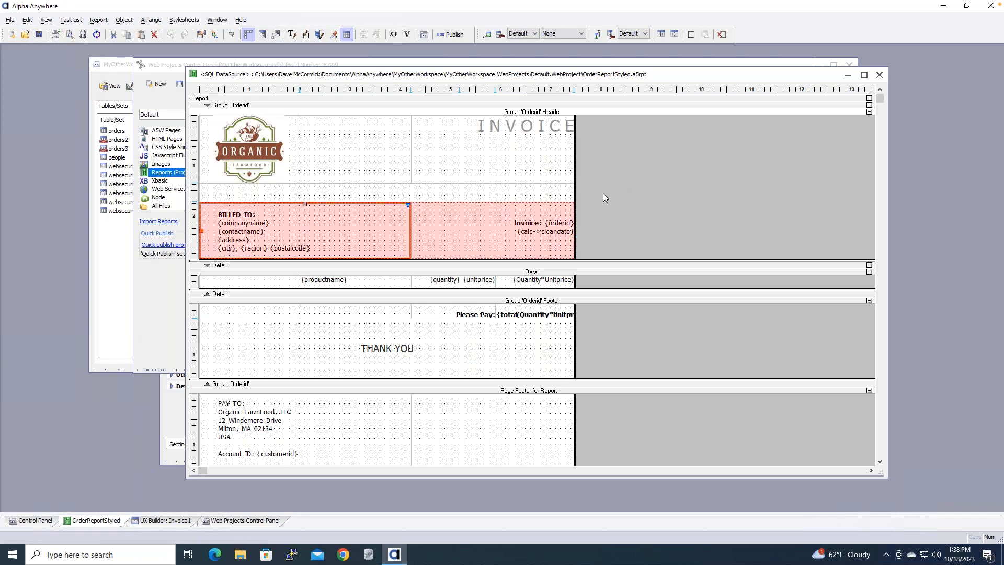
right_click(368, 225)
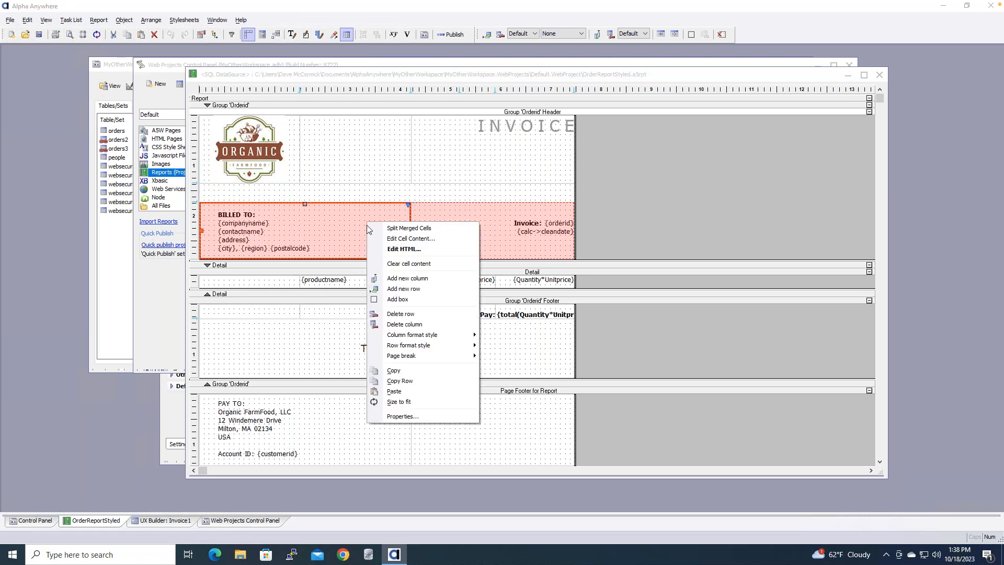
click(422, 417)
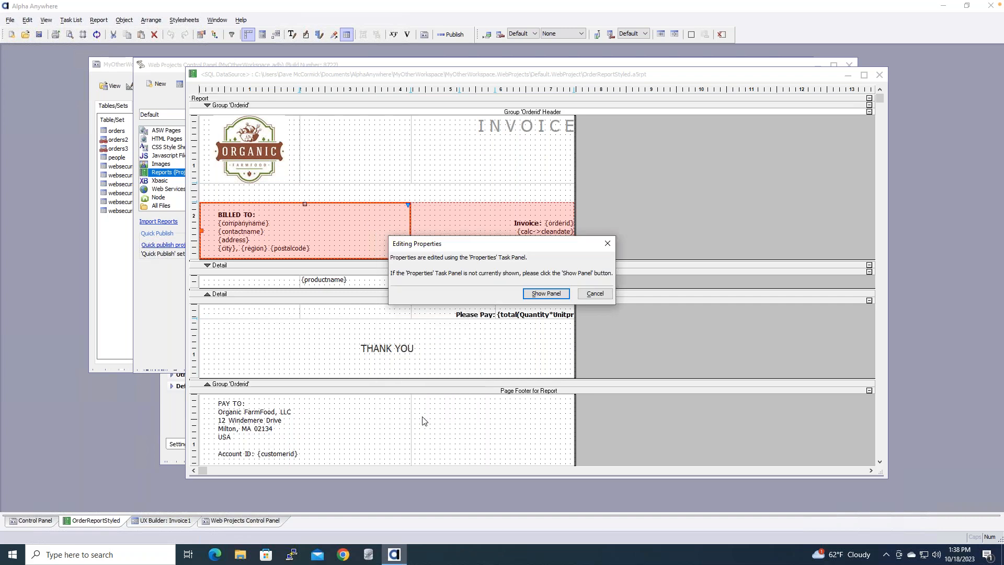
click(546, 293)
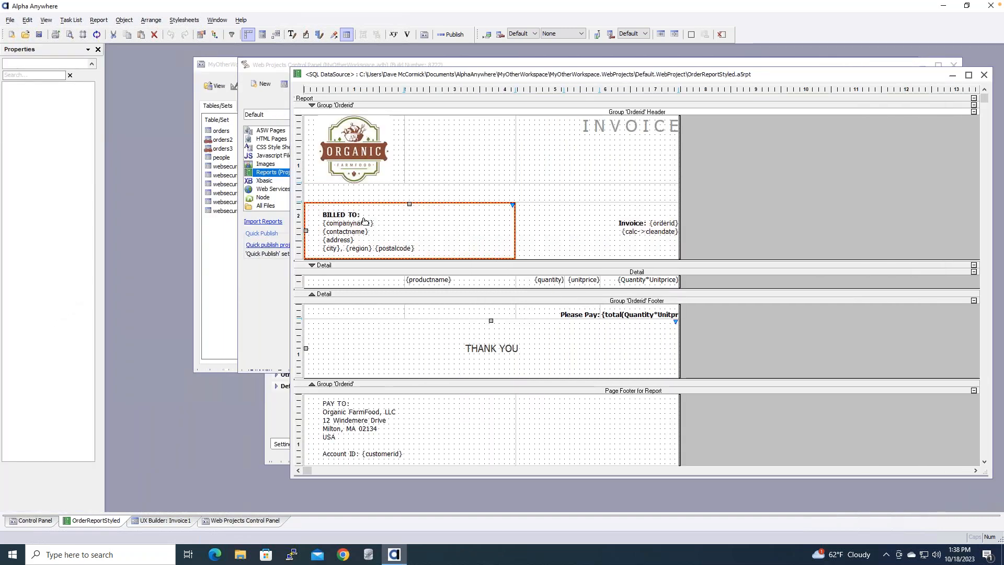
Step: Look through the BILLED TO cell's border, fill, font and layout properties
click(91, 65)
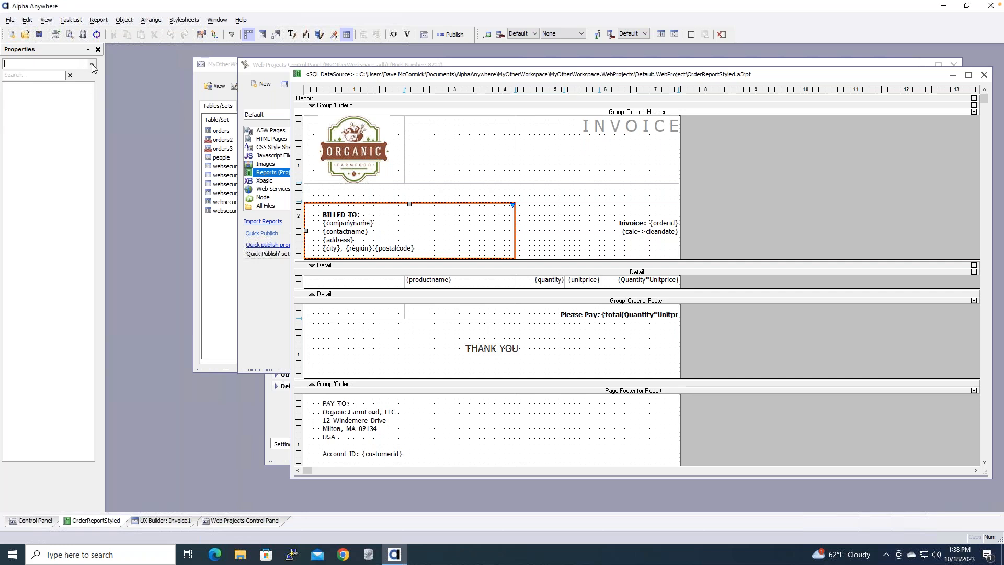
click(381, 200)
click(373, 231)
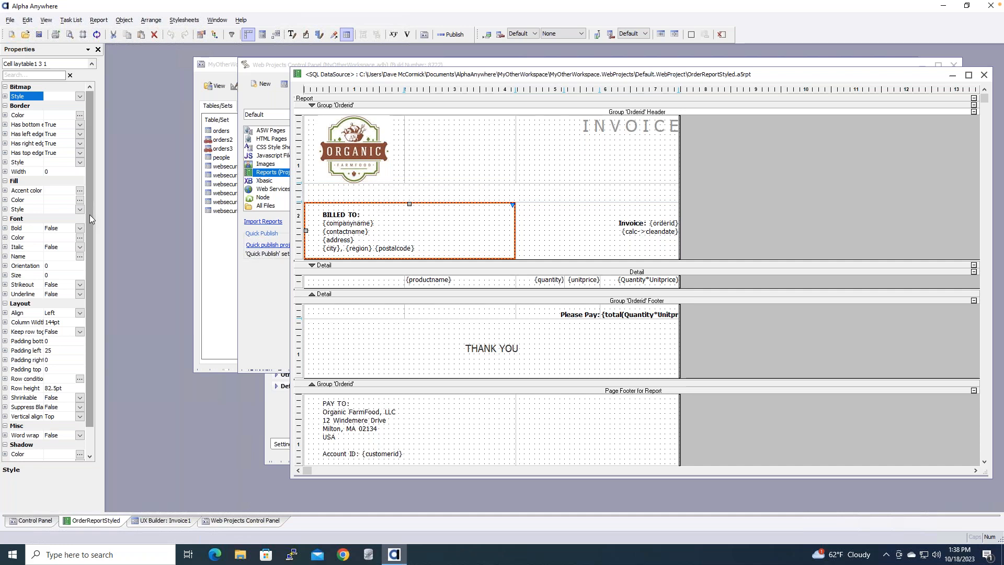
scroll(89, 218, down, 3)
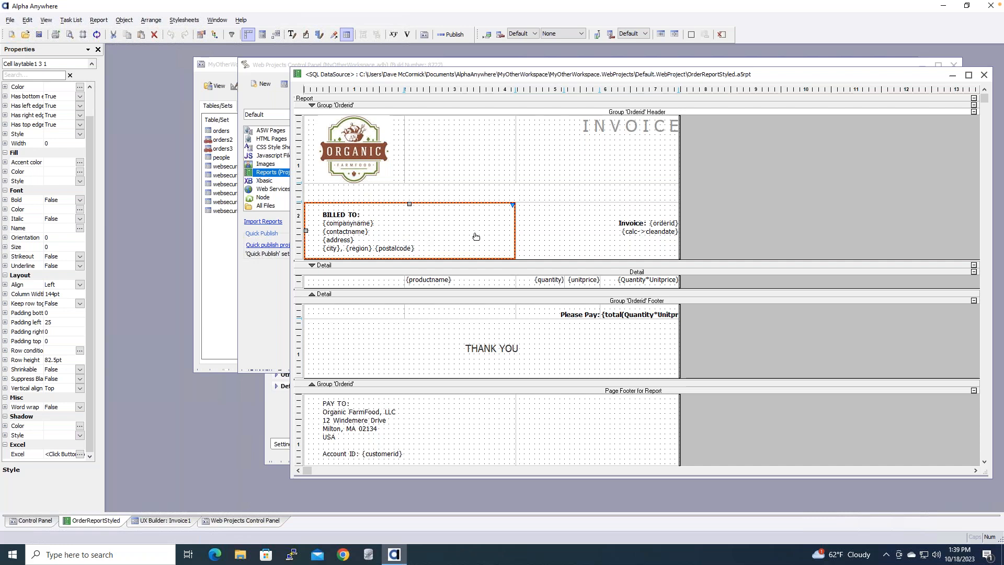
Step: Compare the properties of the invoice number cell, the THANK YOU cell and the PAY TO cell
click(616, 251)
click(556, 340)
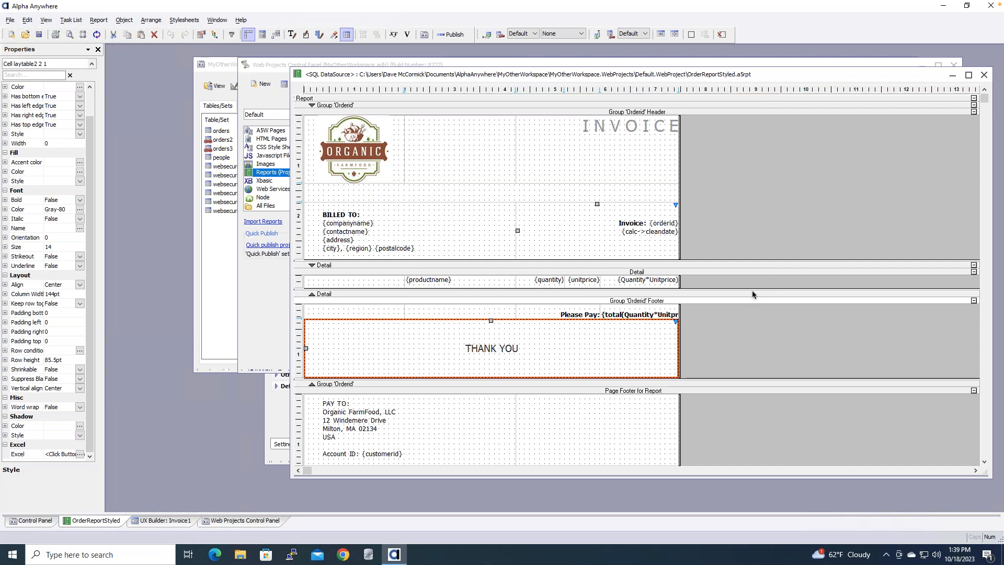
click(562, 222)
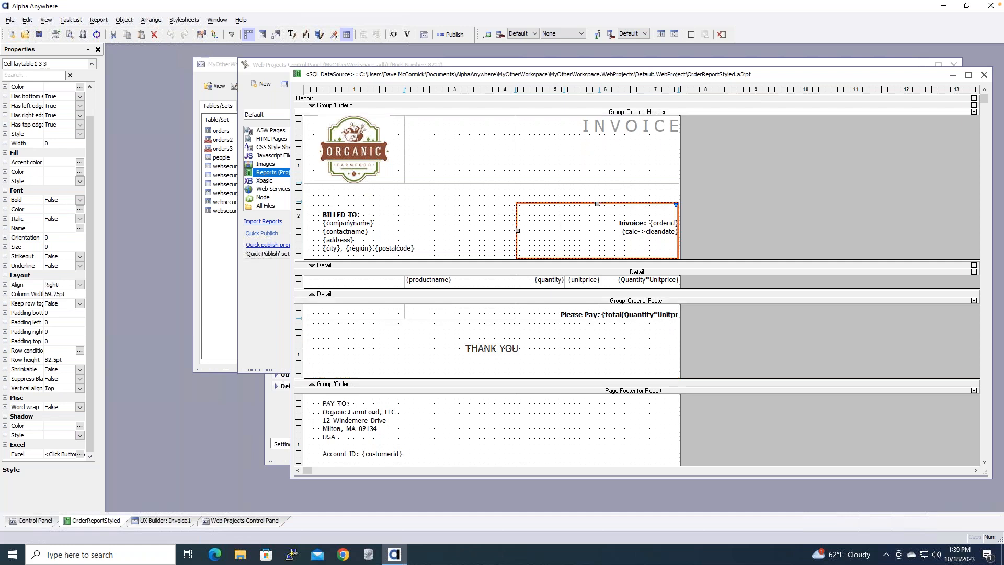
click(465, 417)
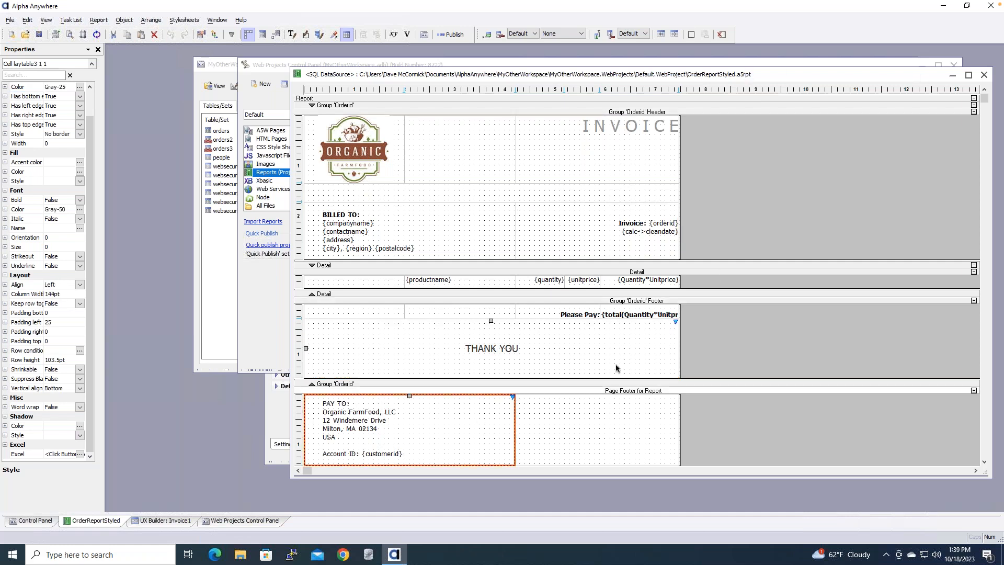
Step: Try entering a line of sample text as HTML content in the empty page footer cell beside PAY TO
double_click(606, 417)
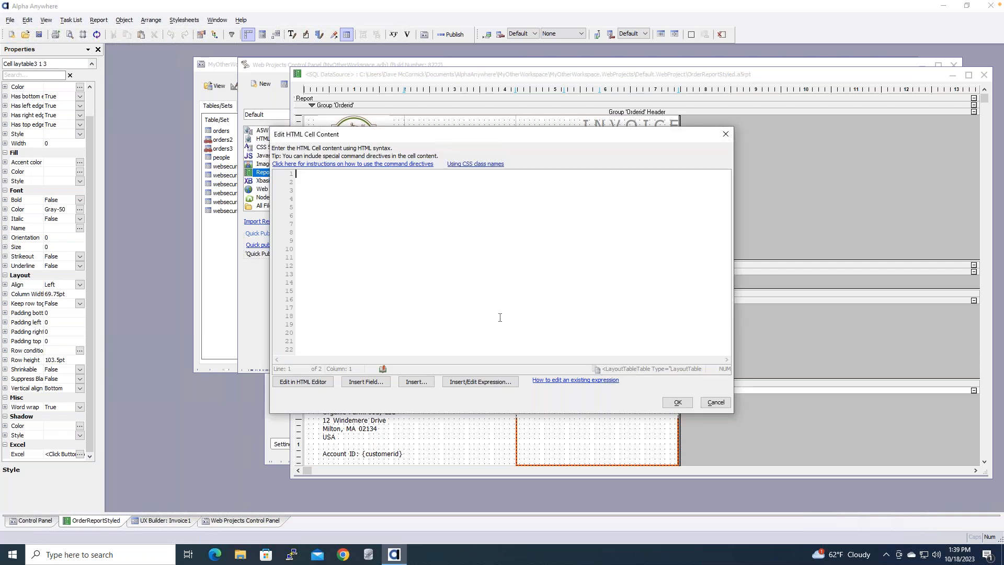
text(<ello I am text)
click(678, 402)
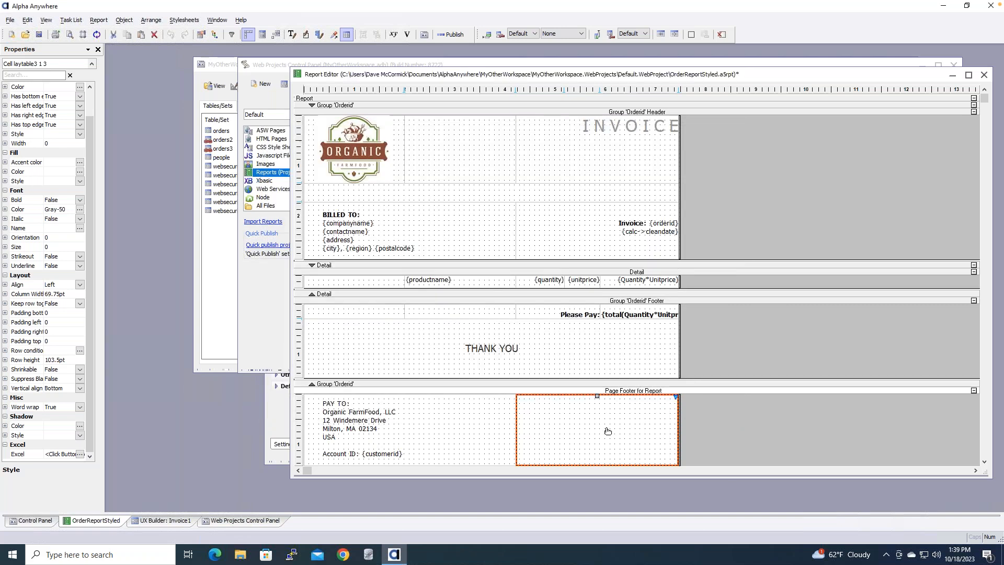
double_click(607, 431)
click(677, 403)
Step: Look over the THANK YOU cell's content types and try right, left and centre alignment on its text
double_click(626, 347)
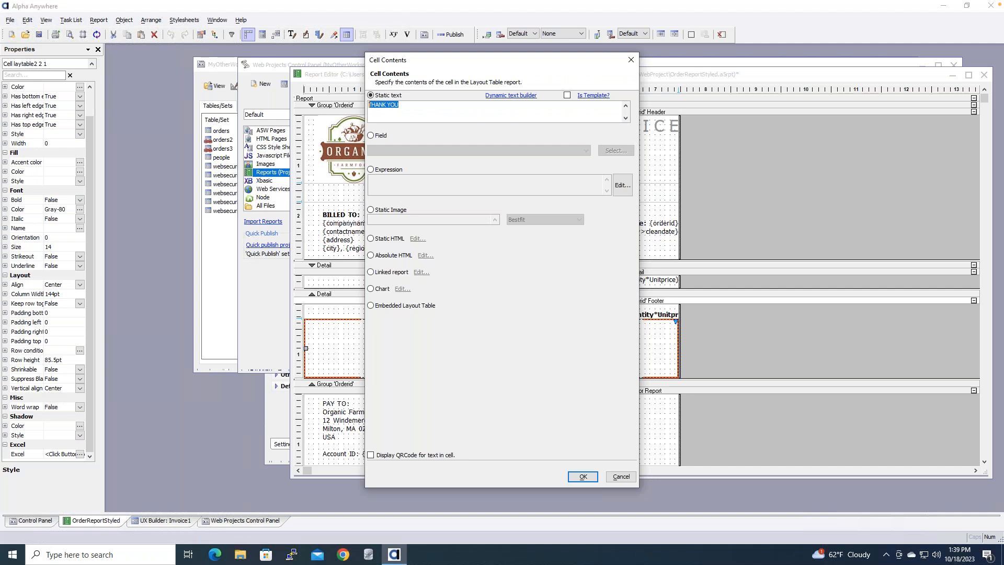
click(621, 476)
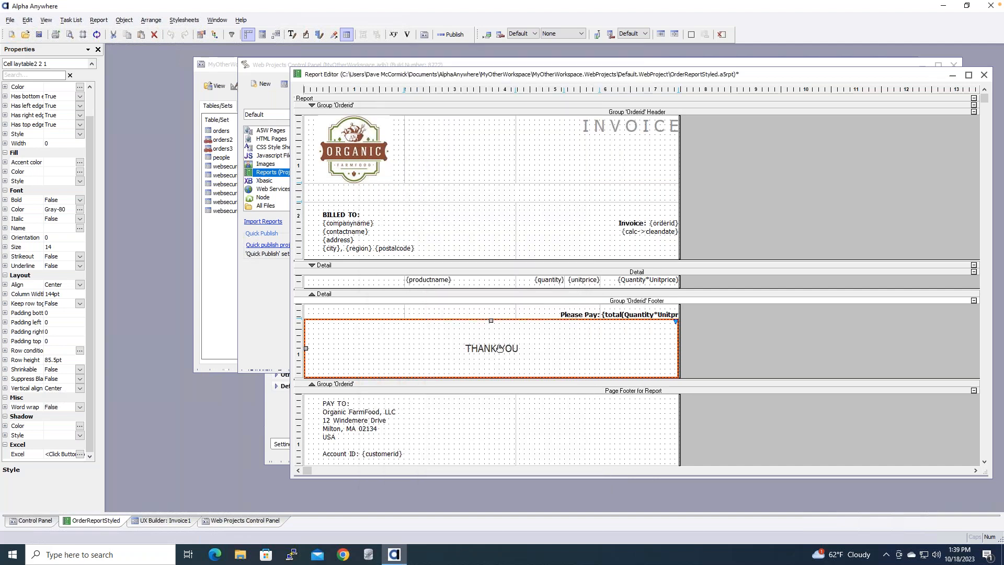
click(291, 36)
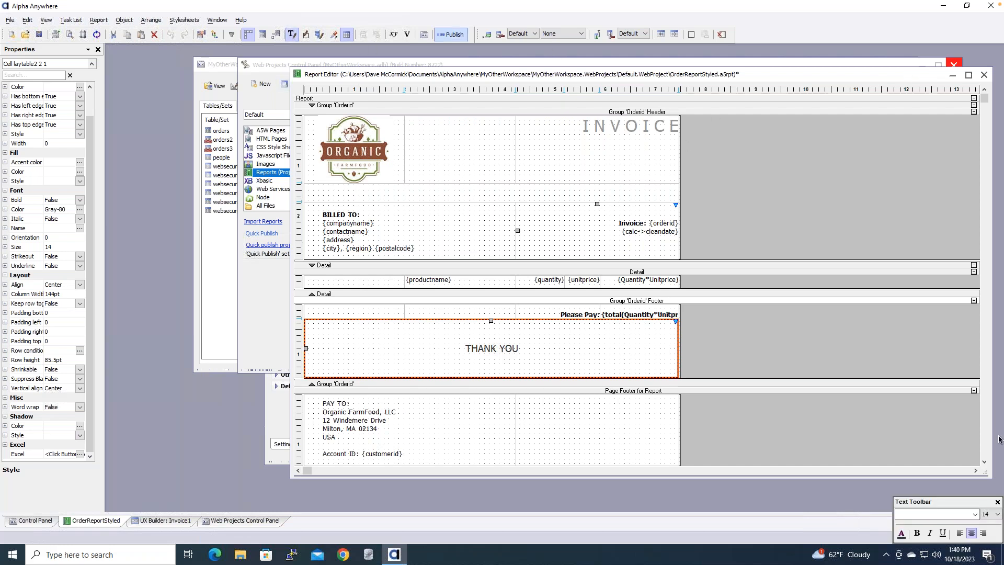
drag(938, 499, 822, 176)
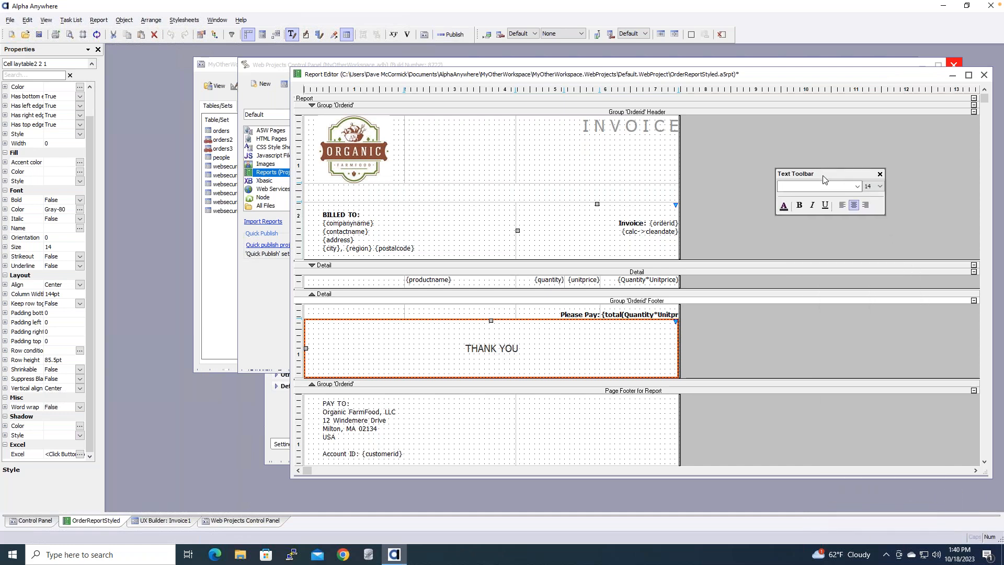
click(866, 206)
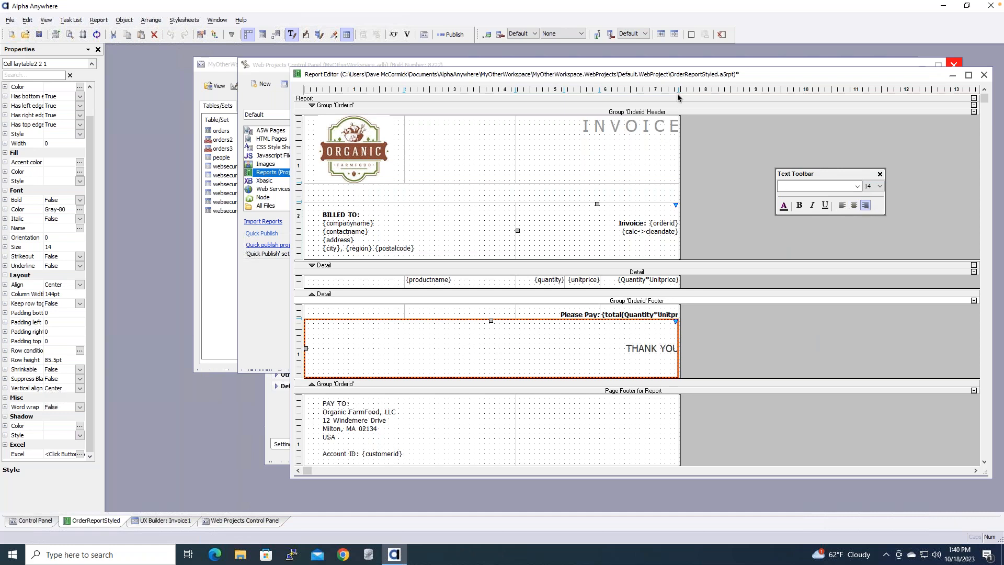
click(842, 205)
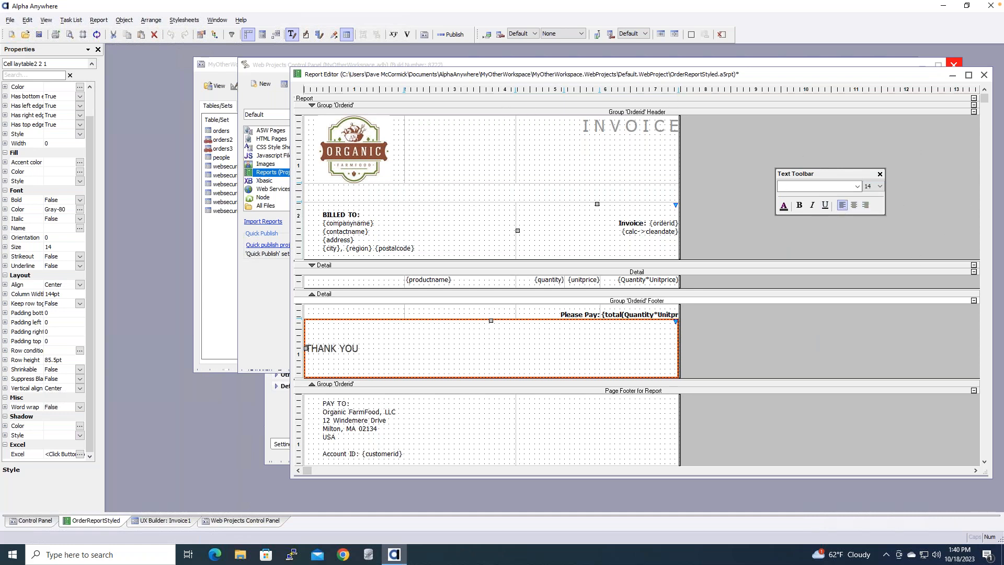
click(853, 207)
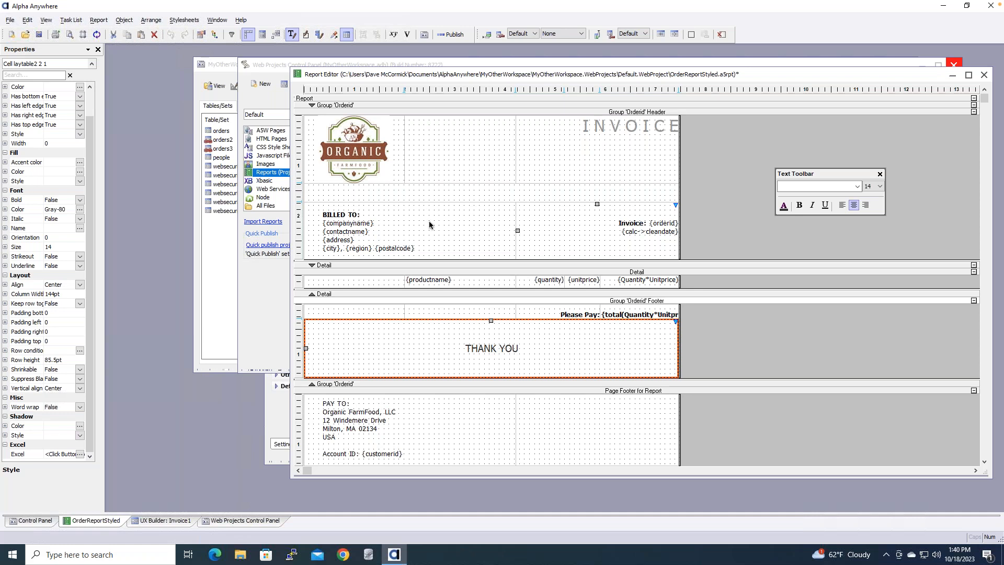
Step: Review the BILLED TO cell's HTML content and the conditional and blank-line suppression commands it can include
click(432, 233)
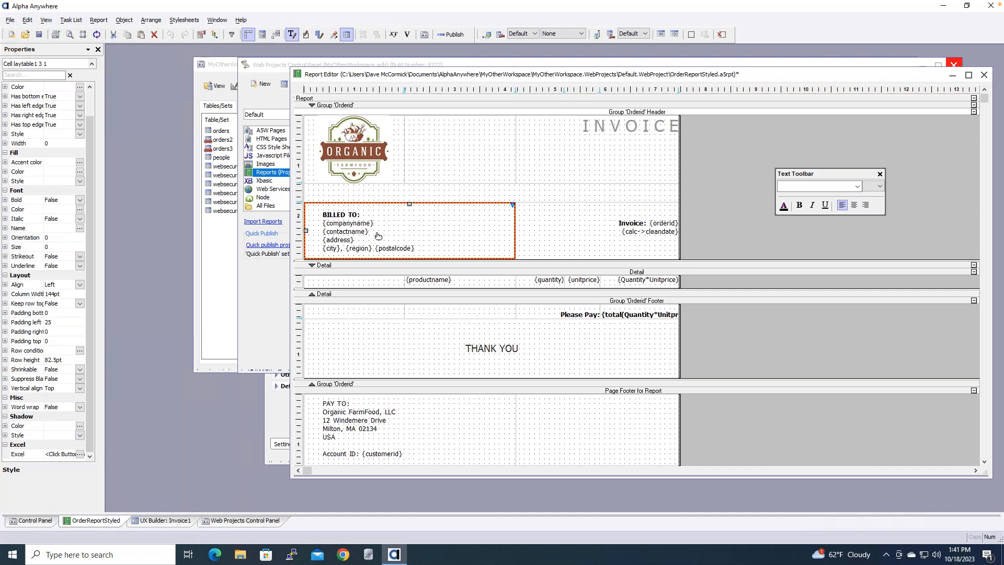
double_click(459, 223)
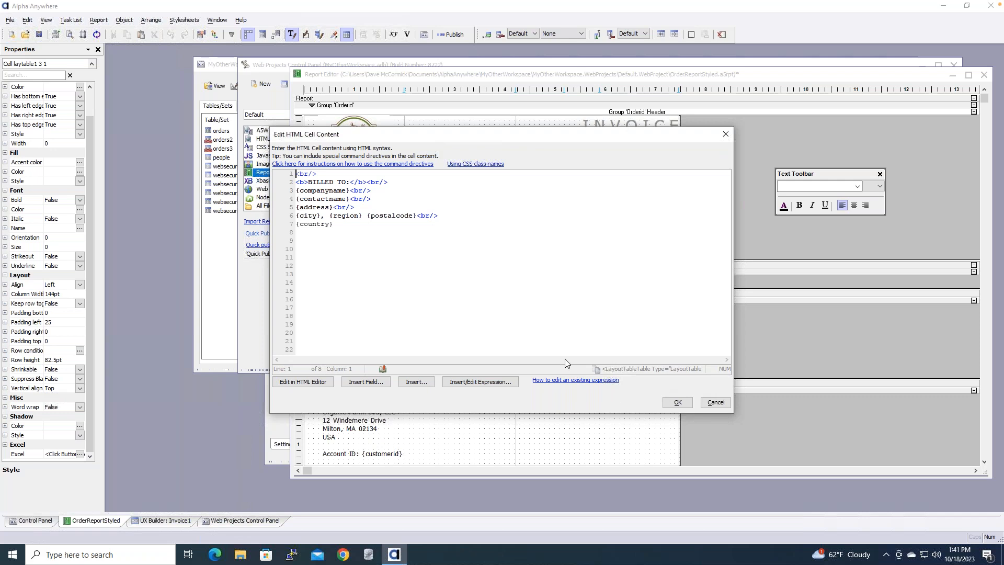
click(418, 383)
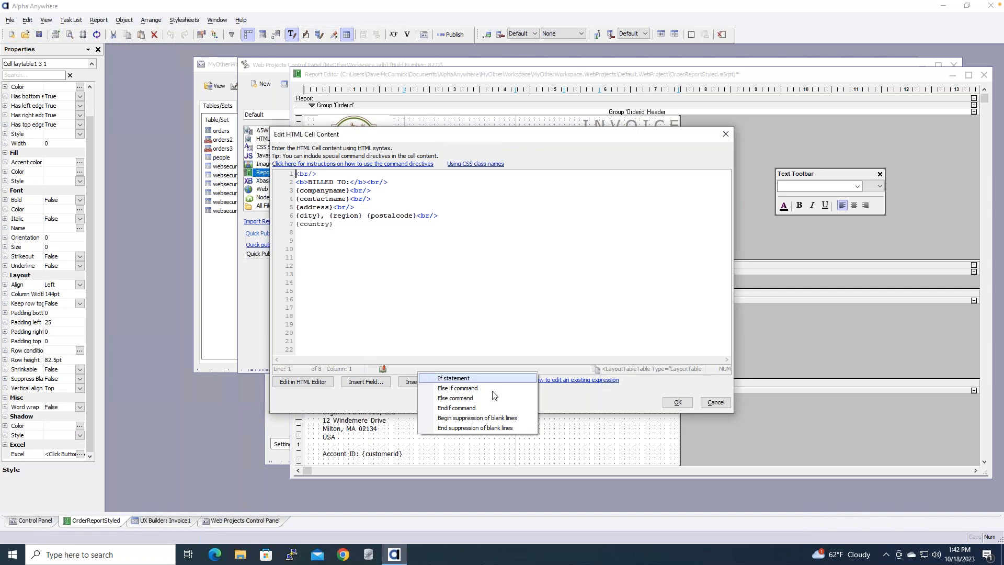
click(613, 398)
click(710, 404)
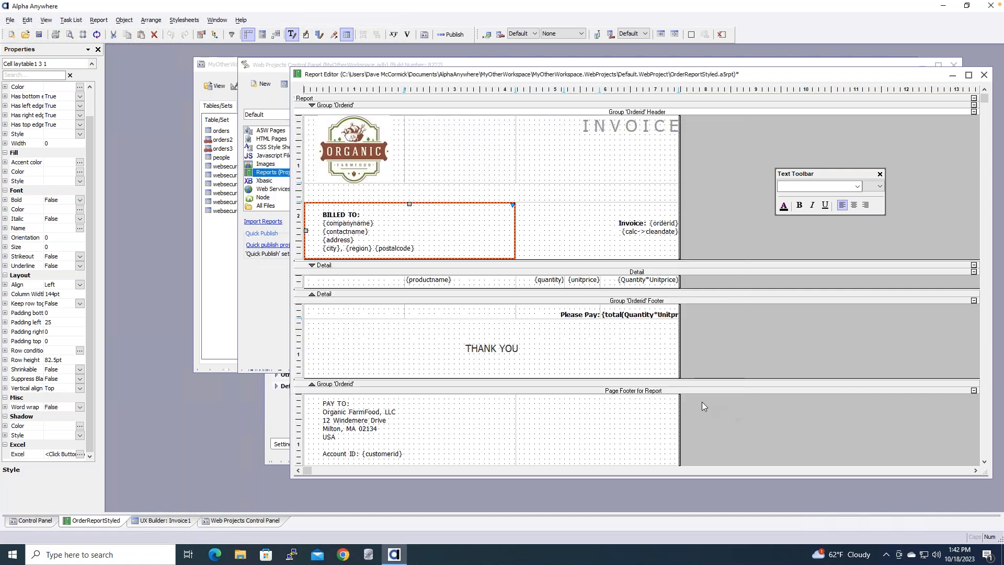
Step: Close the OrderReportStyled report without saving changes and return to the Invoice1 UX component
click(984, 74)
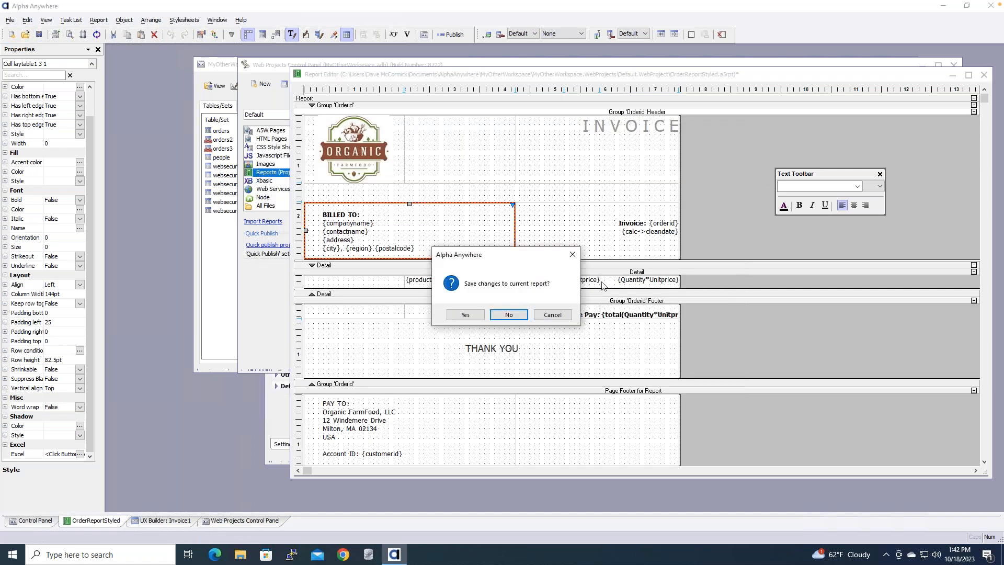
click(510, 314)
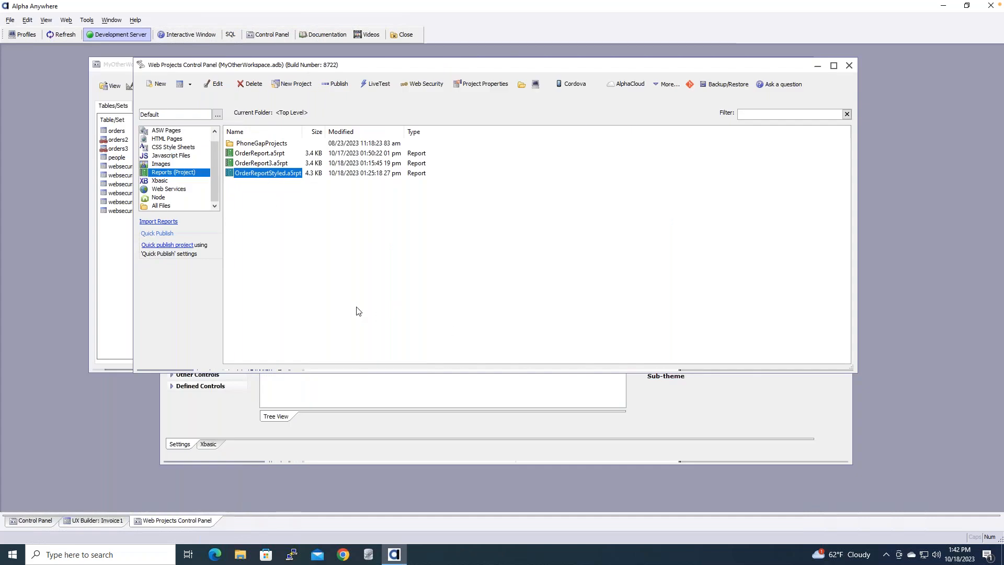
click(228, 410)
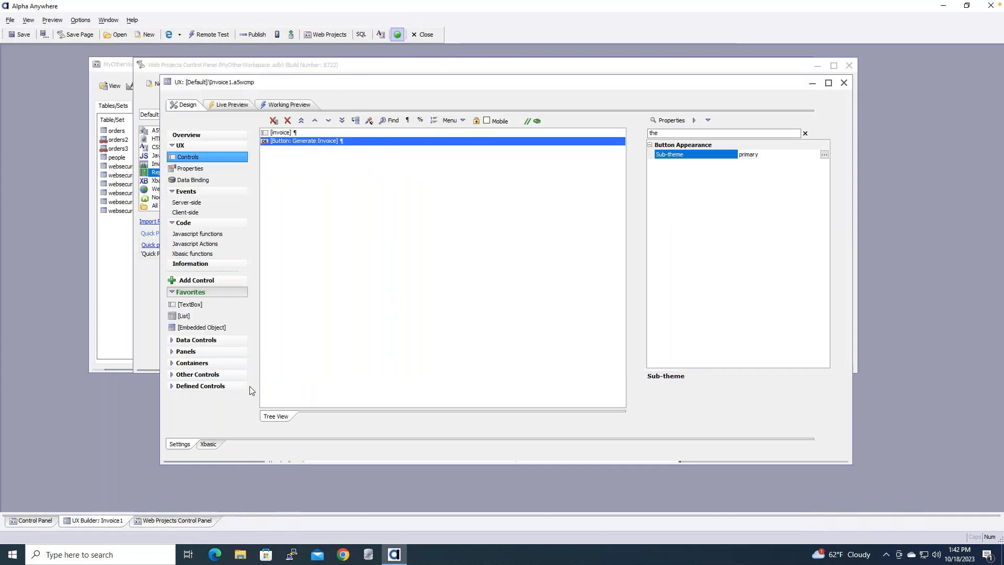
Step: Enable displaying the PDF with the PDFViewer control in the Generate Invoice button's report action and save the component
double_click(289, 146)
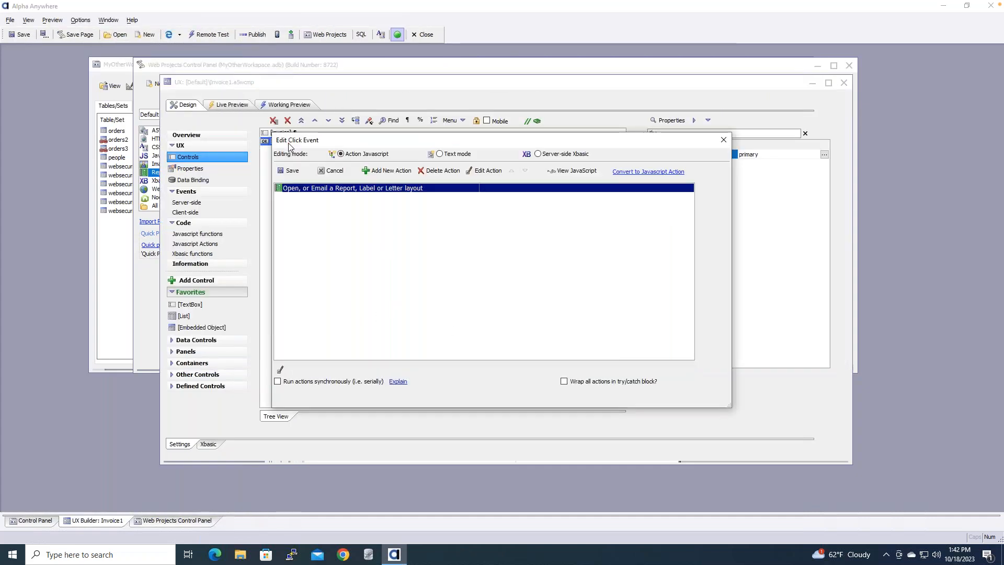
double_click(363, 189)
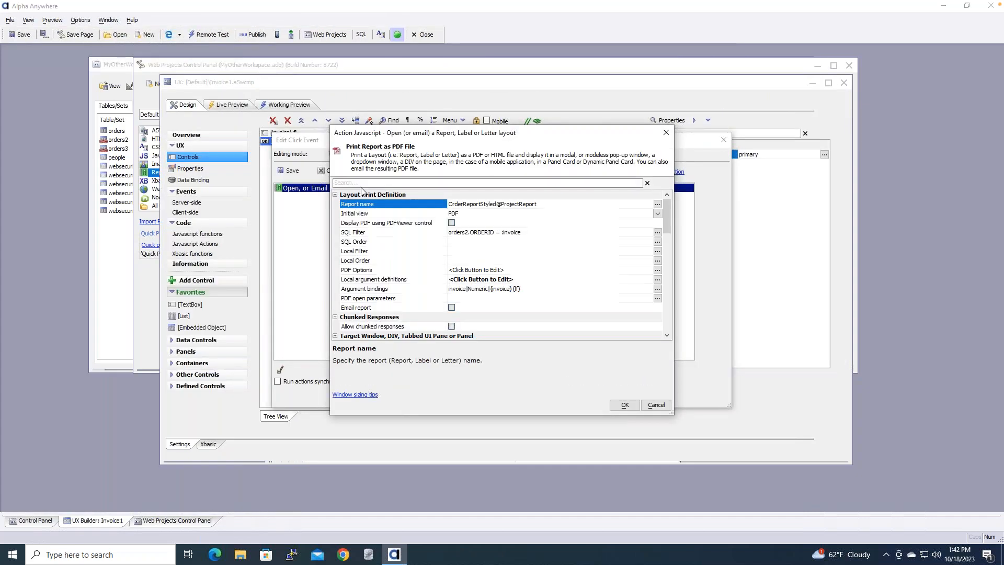
click(452, 223)
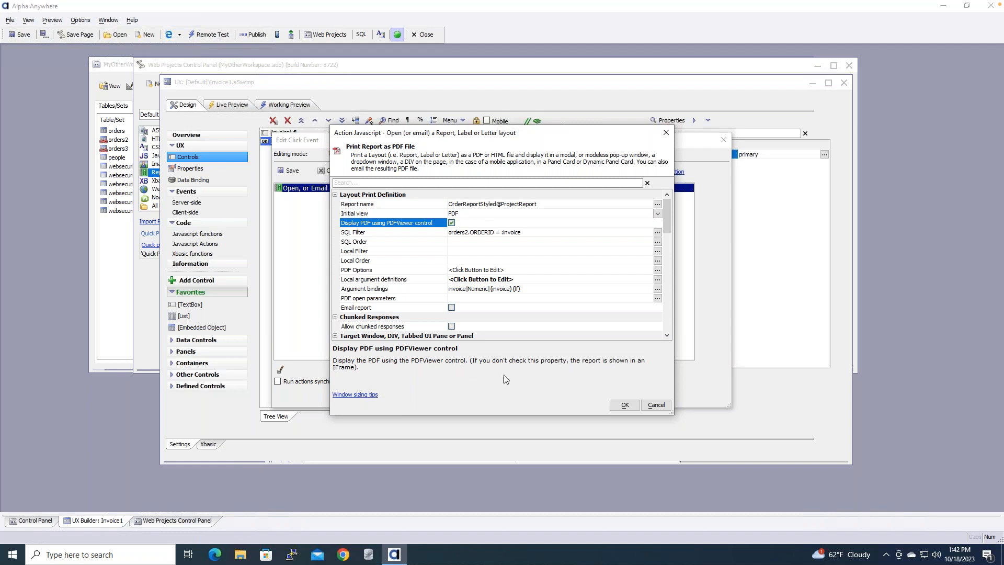
click(624, 405)
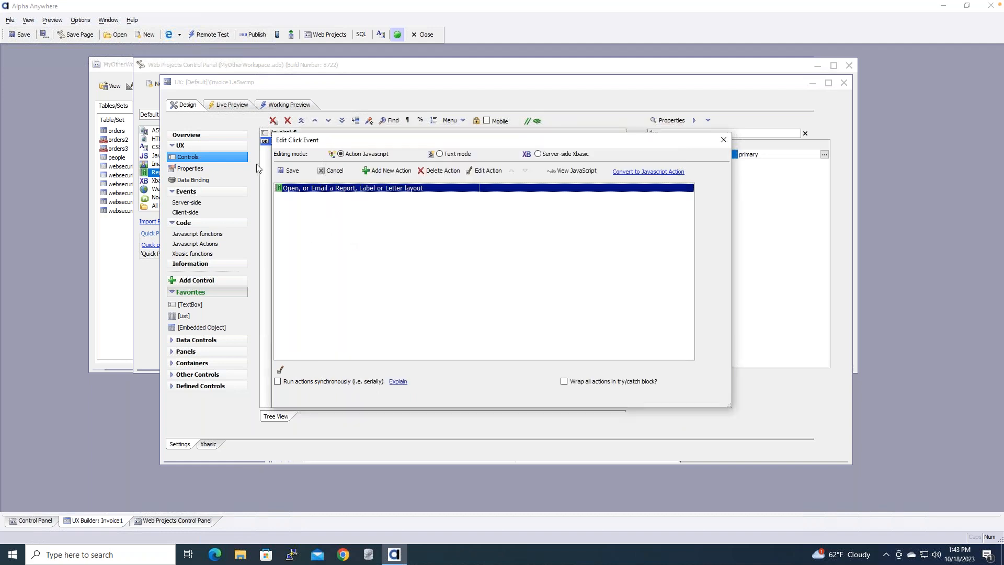
click(289, 170)
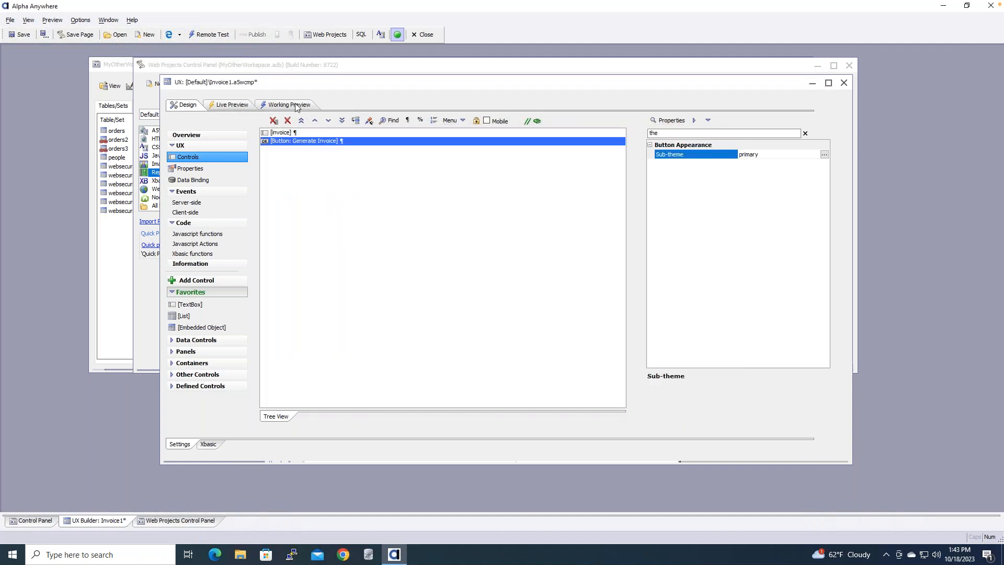
click(23, 35)
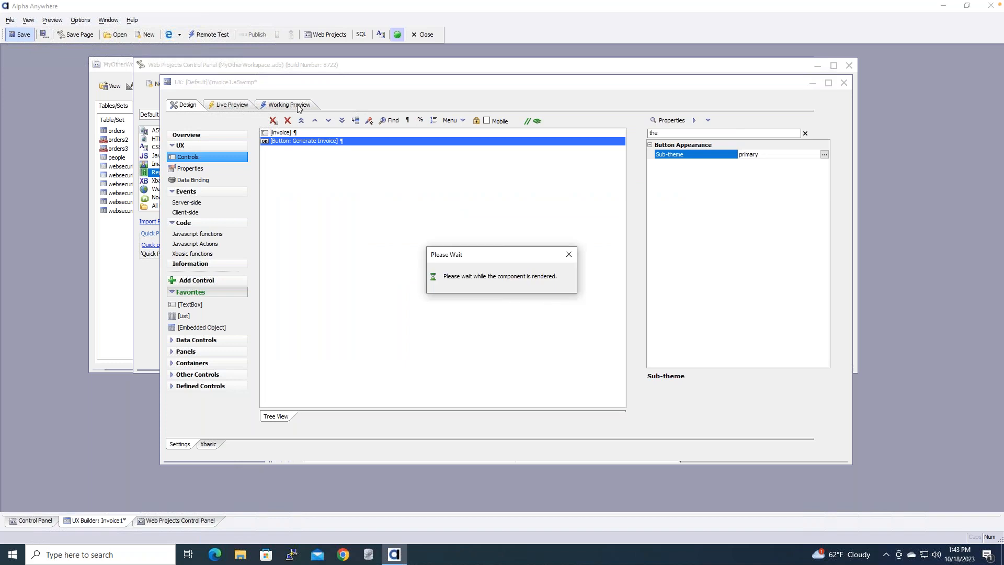
Step: Run the component in Working Preview, enter an invoice number and generate its invoice
click(300, 107)
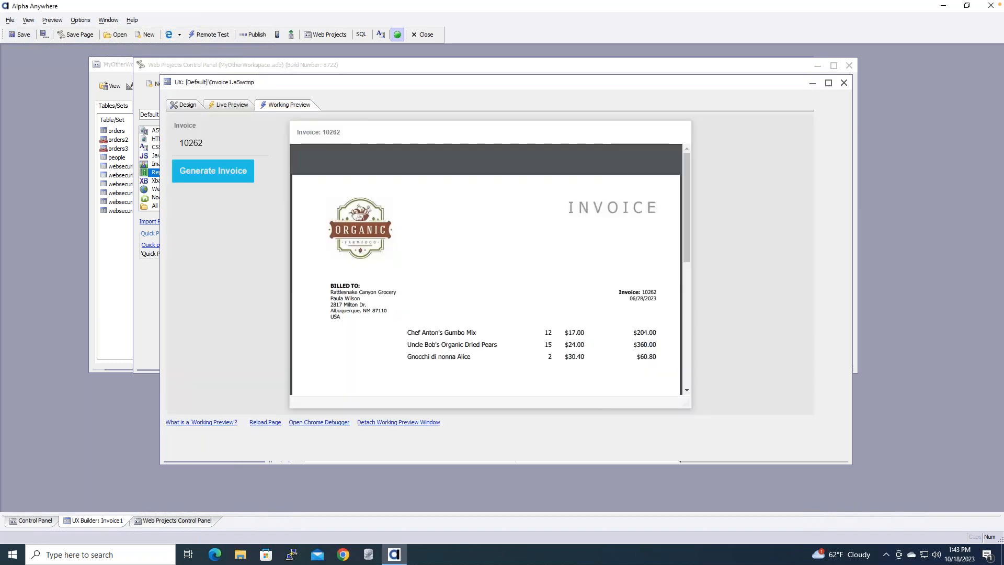
click(213, 144)
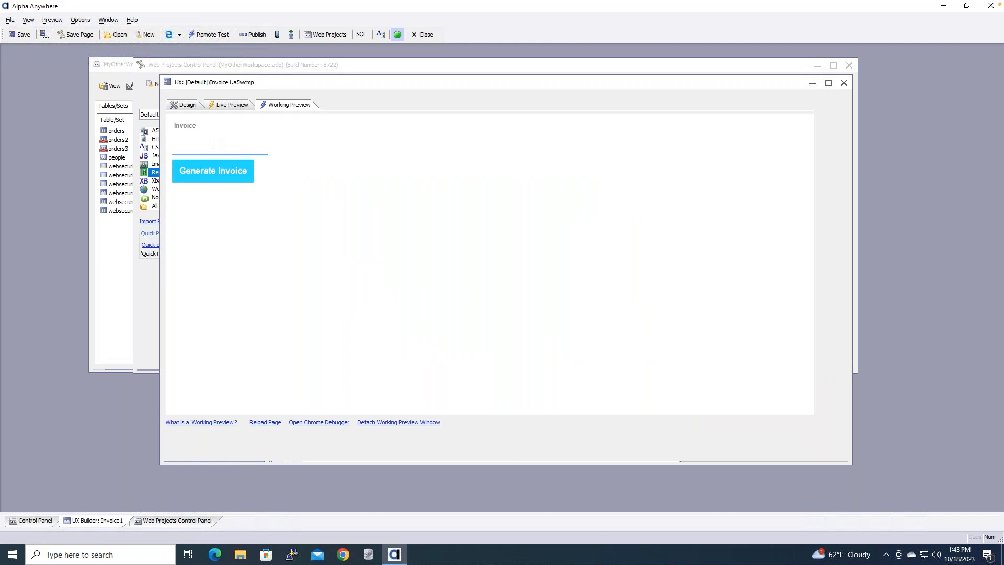
text(10262)
click(209, 166)
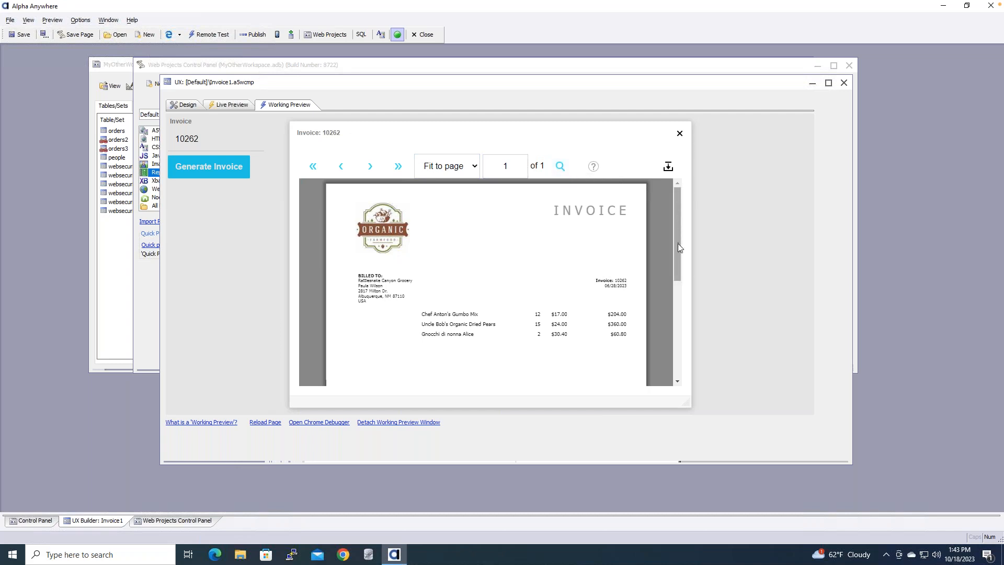
Step: Zoom the generated invoice to 150% in the PDF viewer, look over the page and close the viewer
drag(677, 245, 666, 192)
click(476, 171)
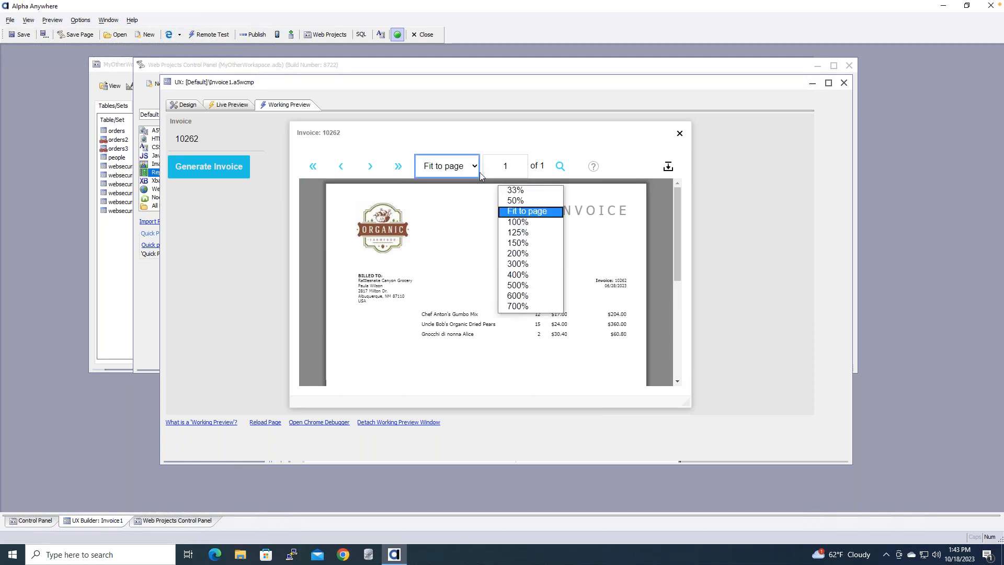
key(Down)
key(Down)
key(Down)
key(Return)
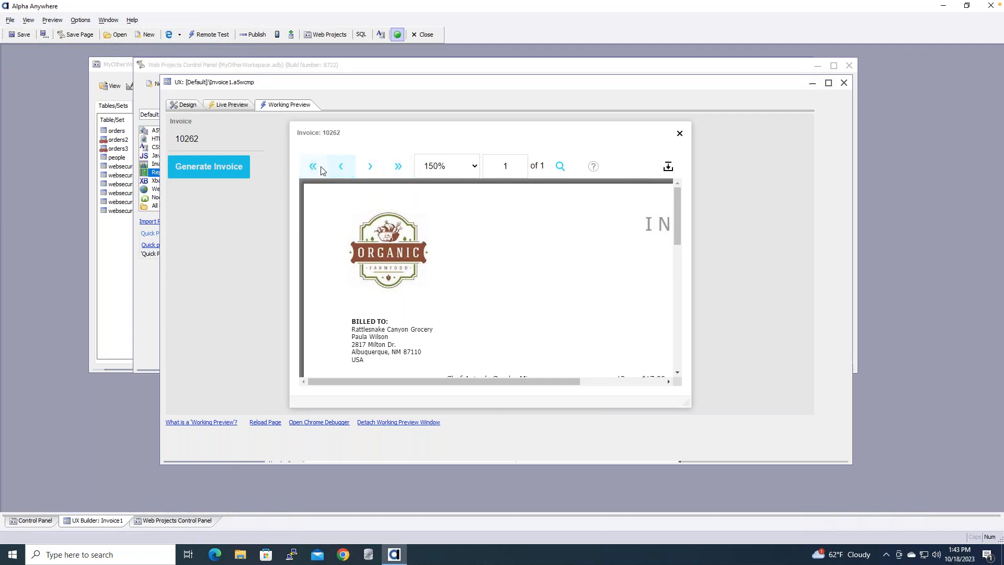
drag(675, 228, 671, 198)
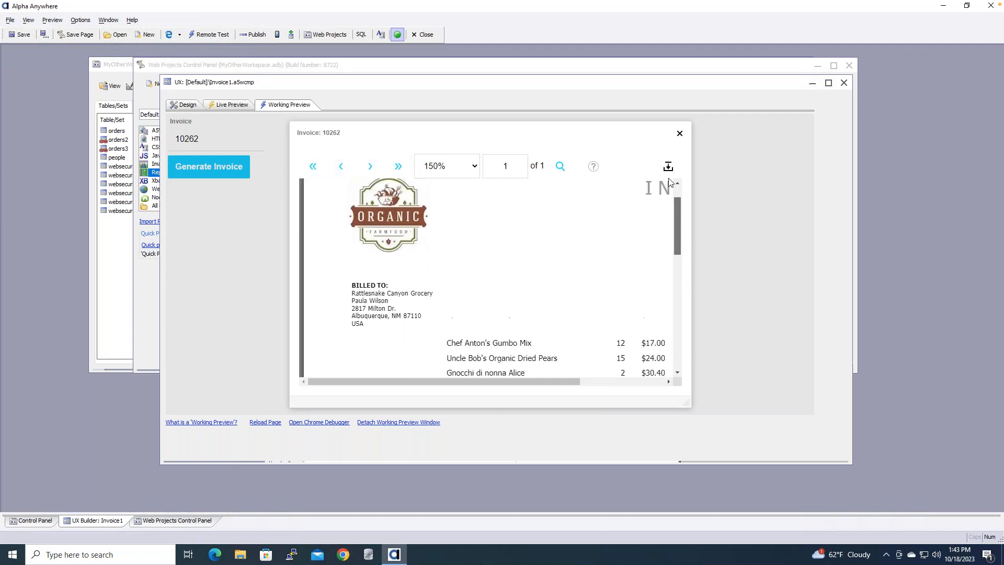
click(679, 133)
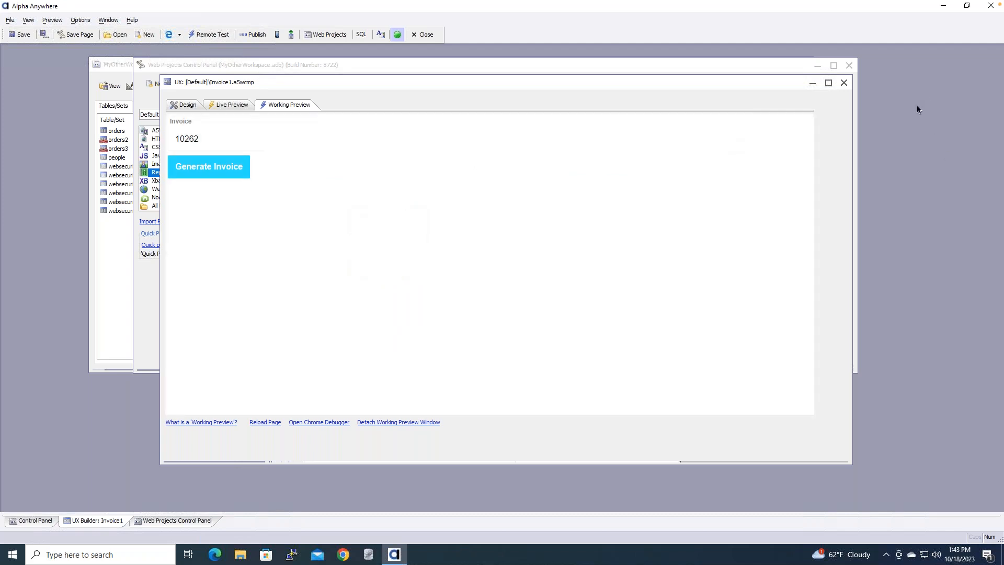